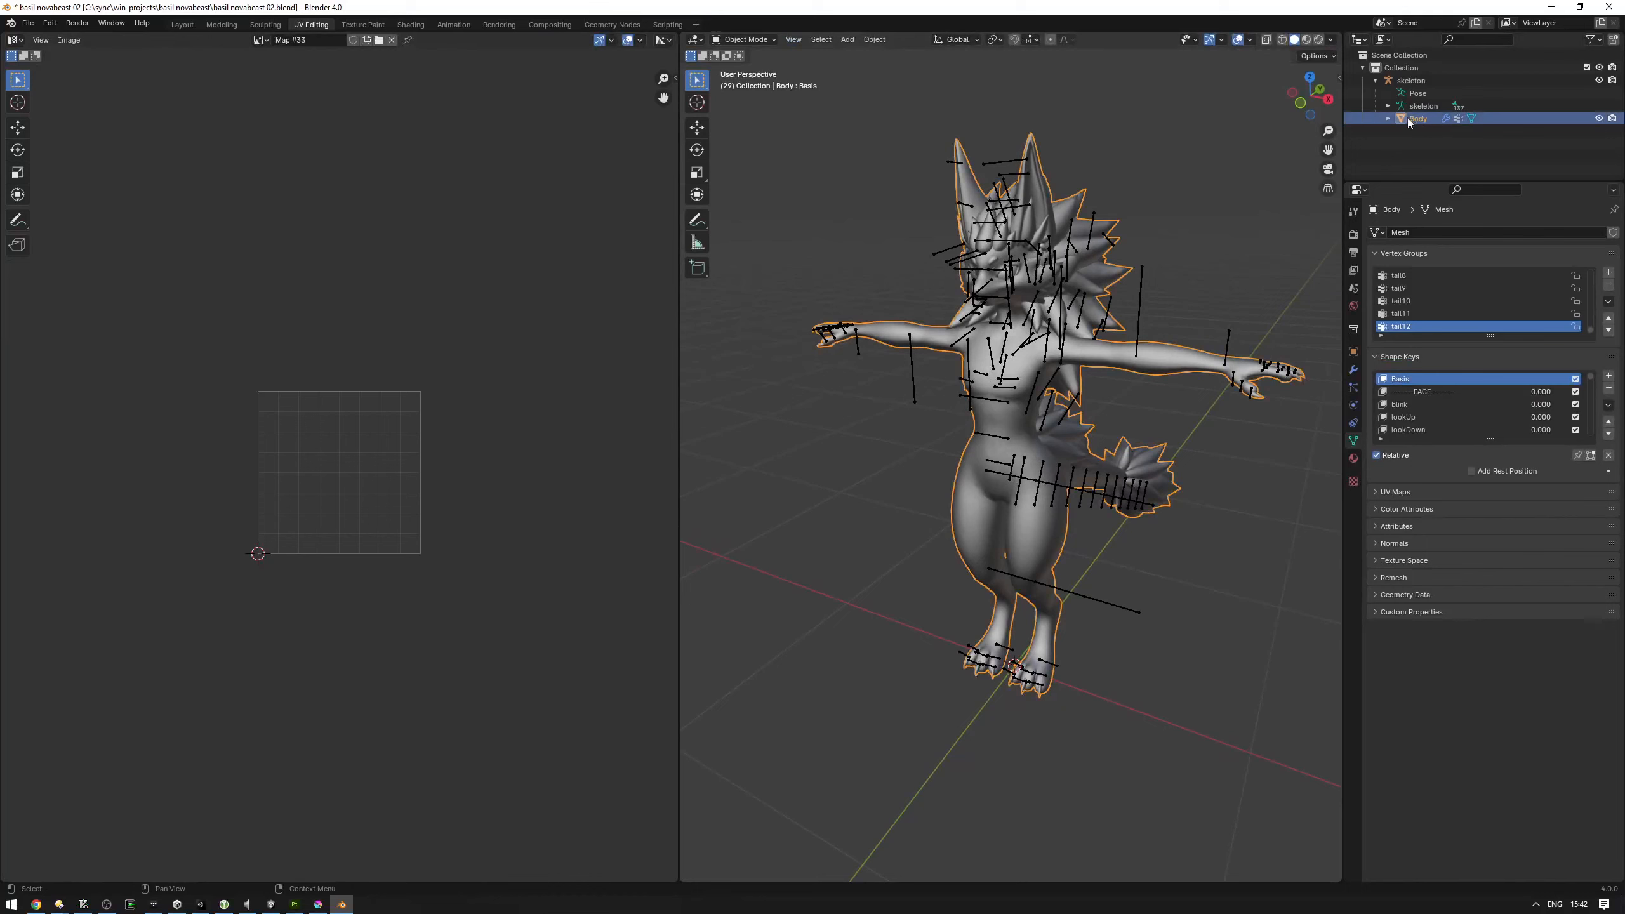
Step: Enter Edit Mode on the Body mesh and select all geometry assigned to the body material
middle_drag(1071, 270, 977, 281)
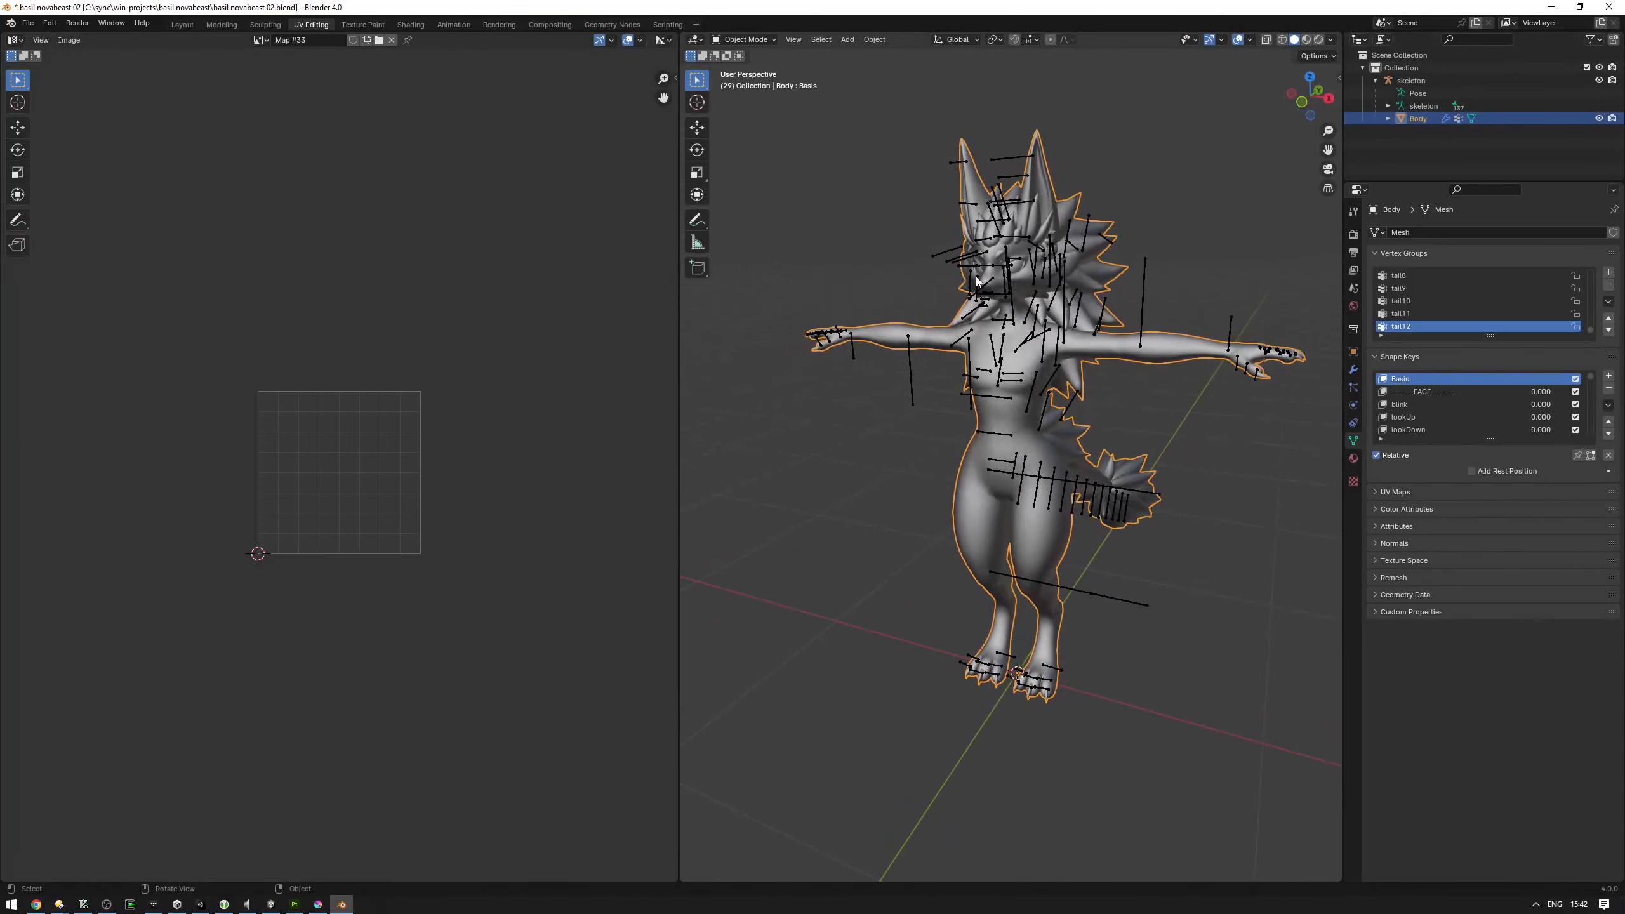
click(1353, 458)
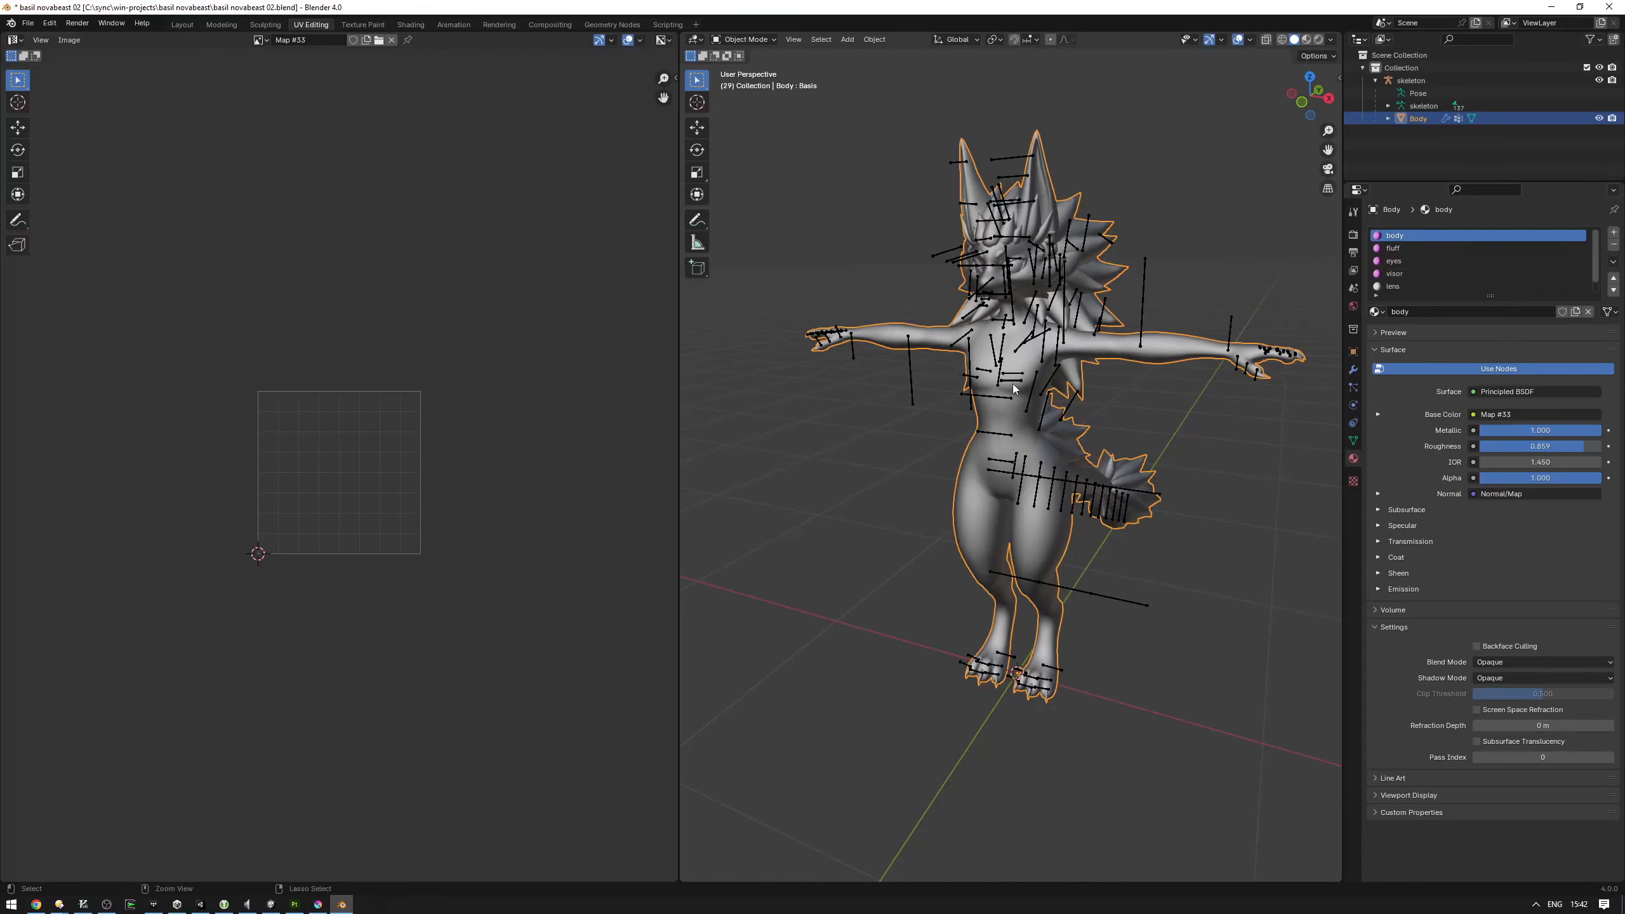
key(ctrl+Tab)
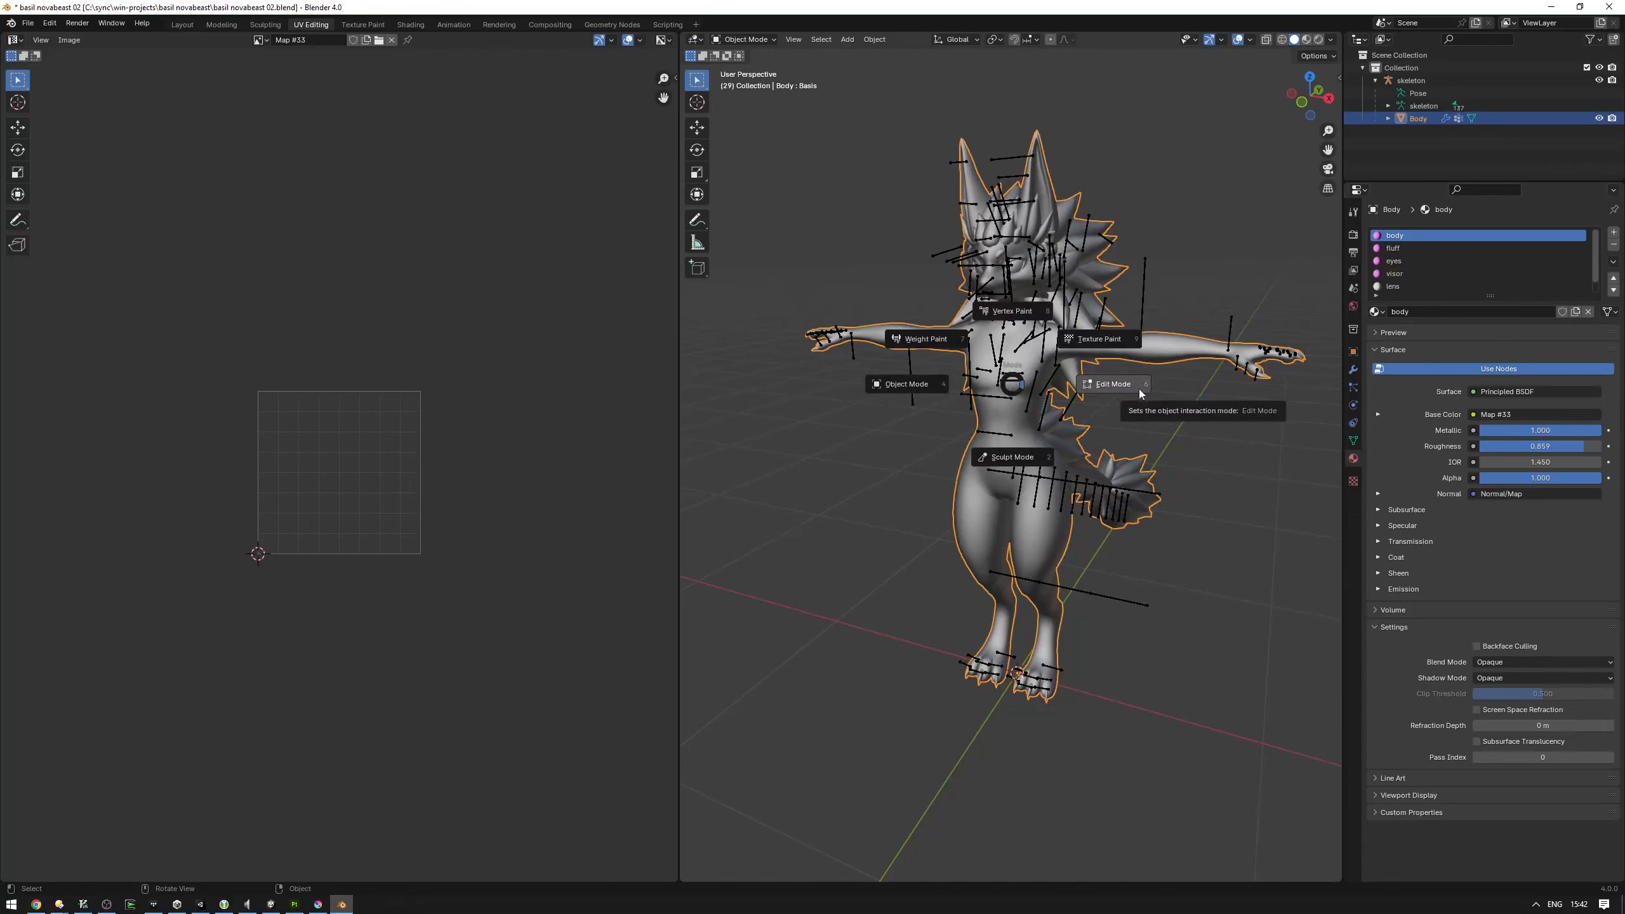
click(1140, 389)
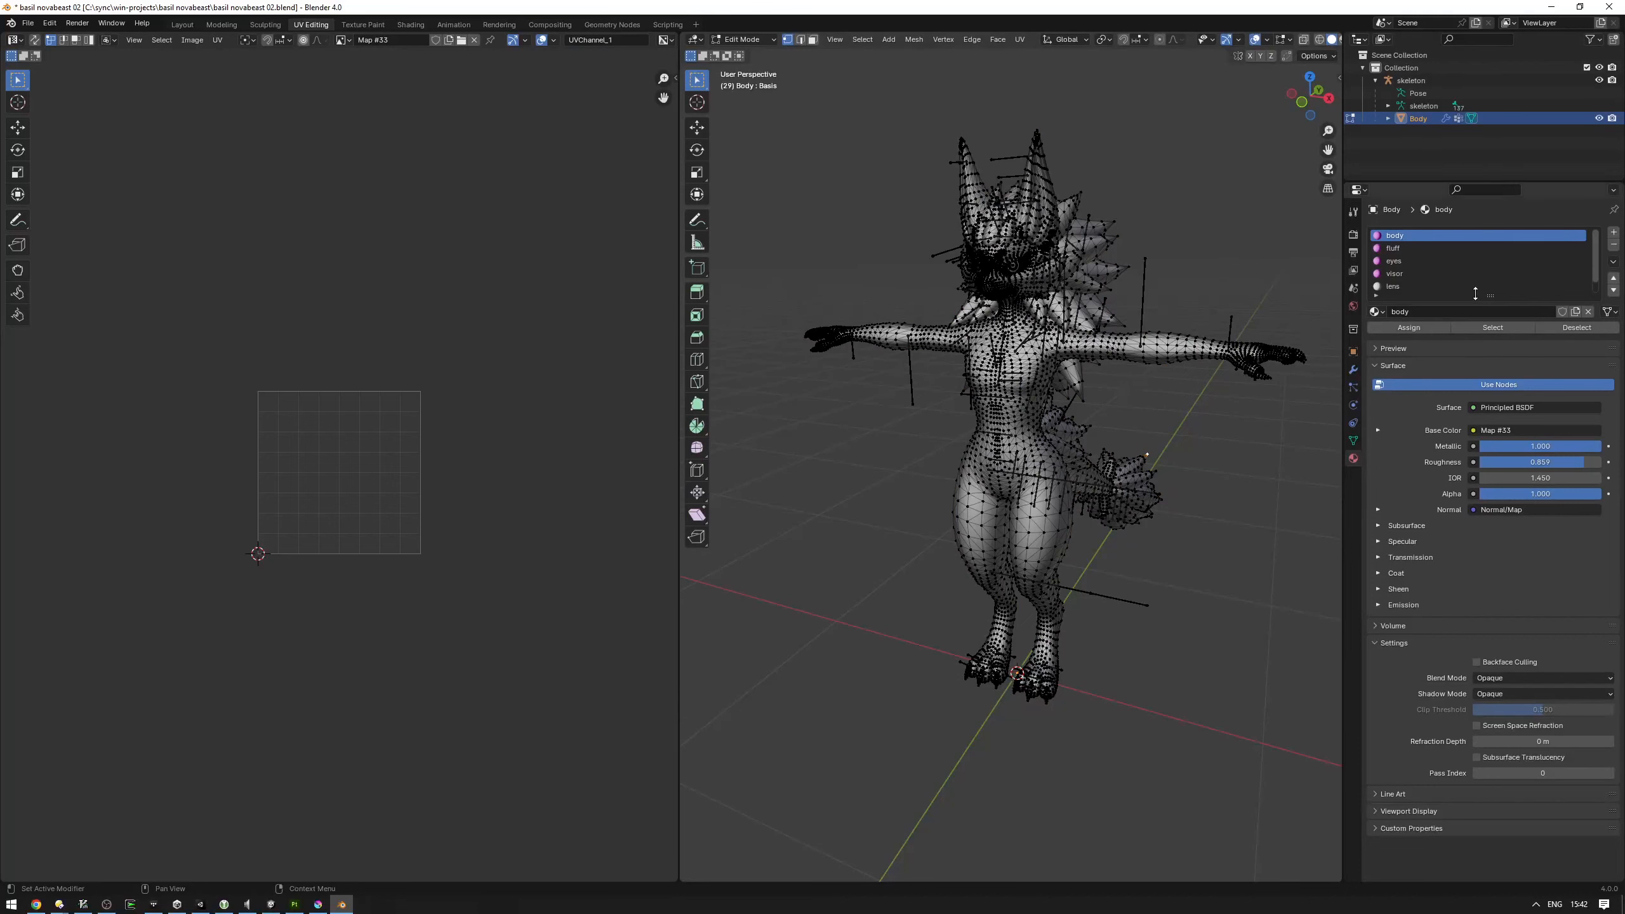
drag(1475, 293, 1475, 345)
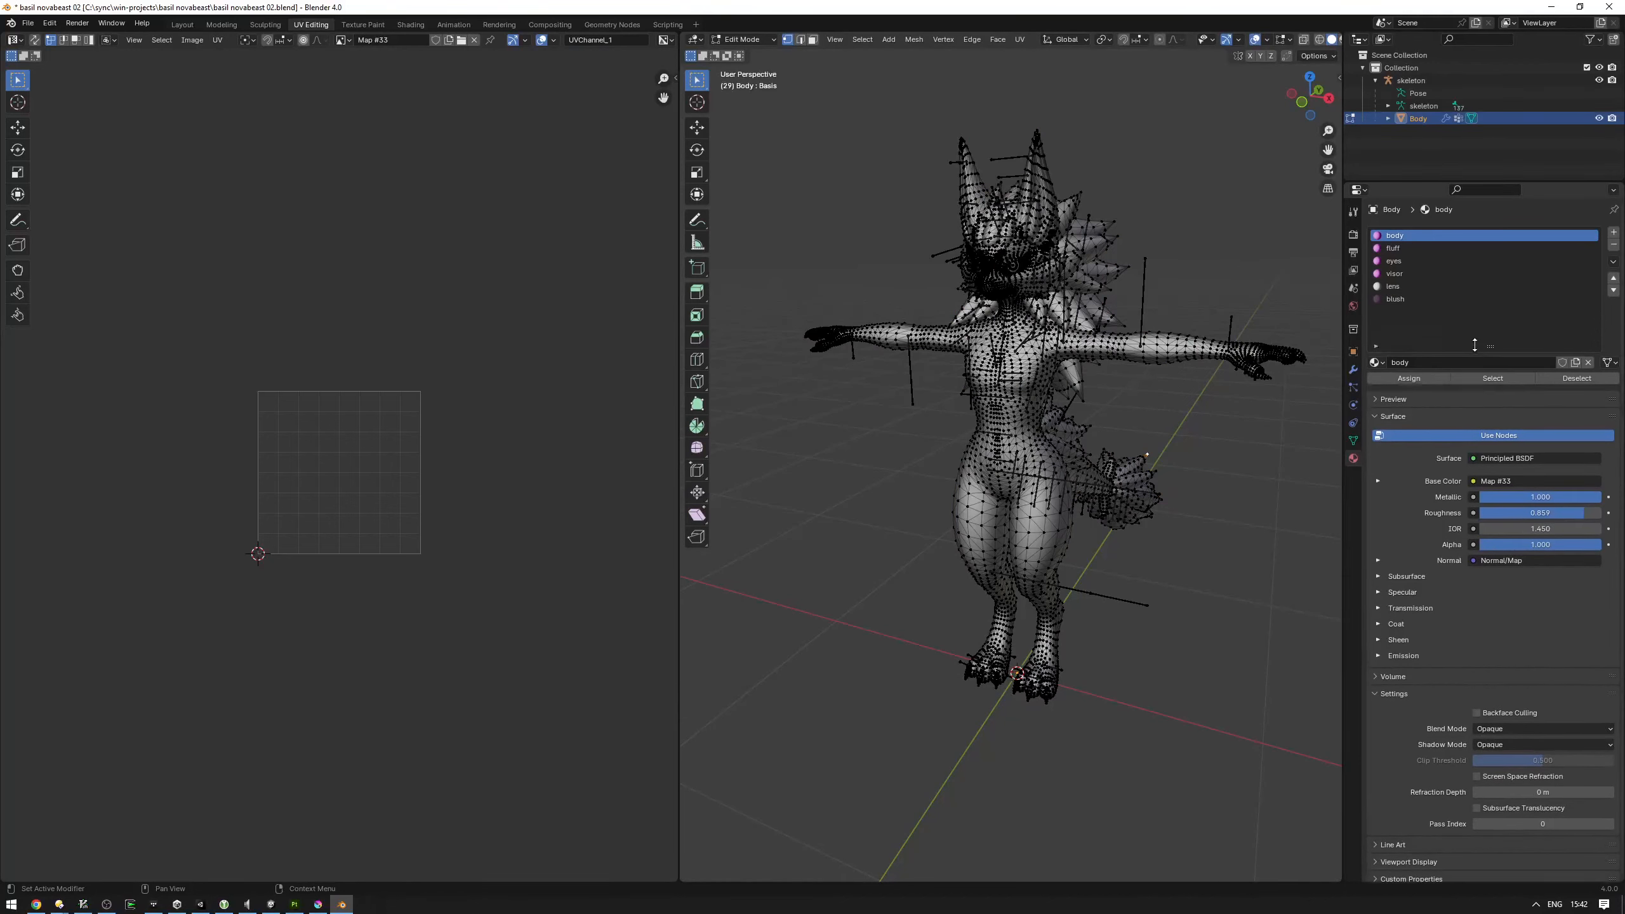
click(1495, 380)
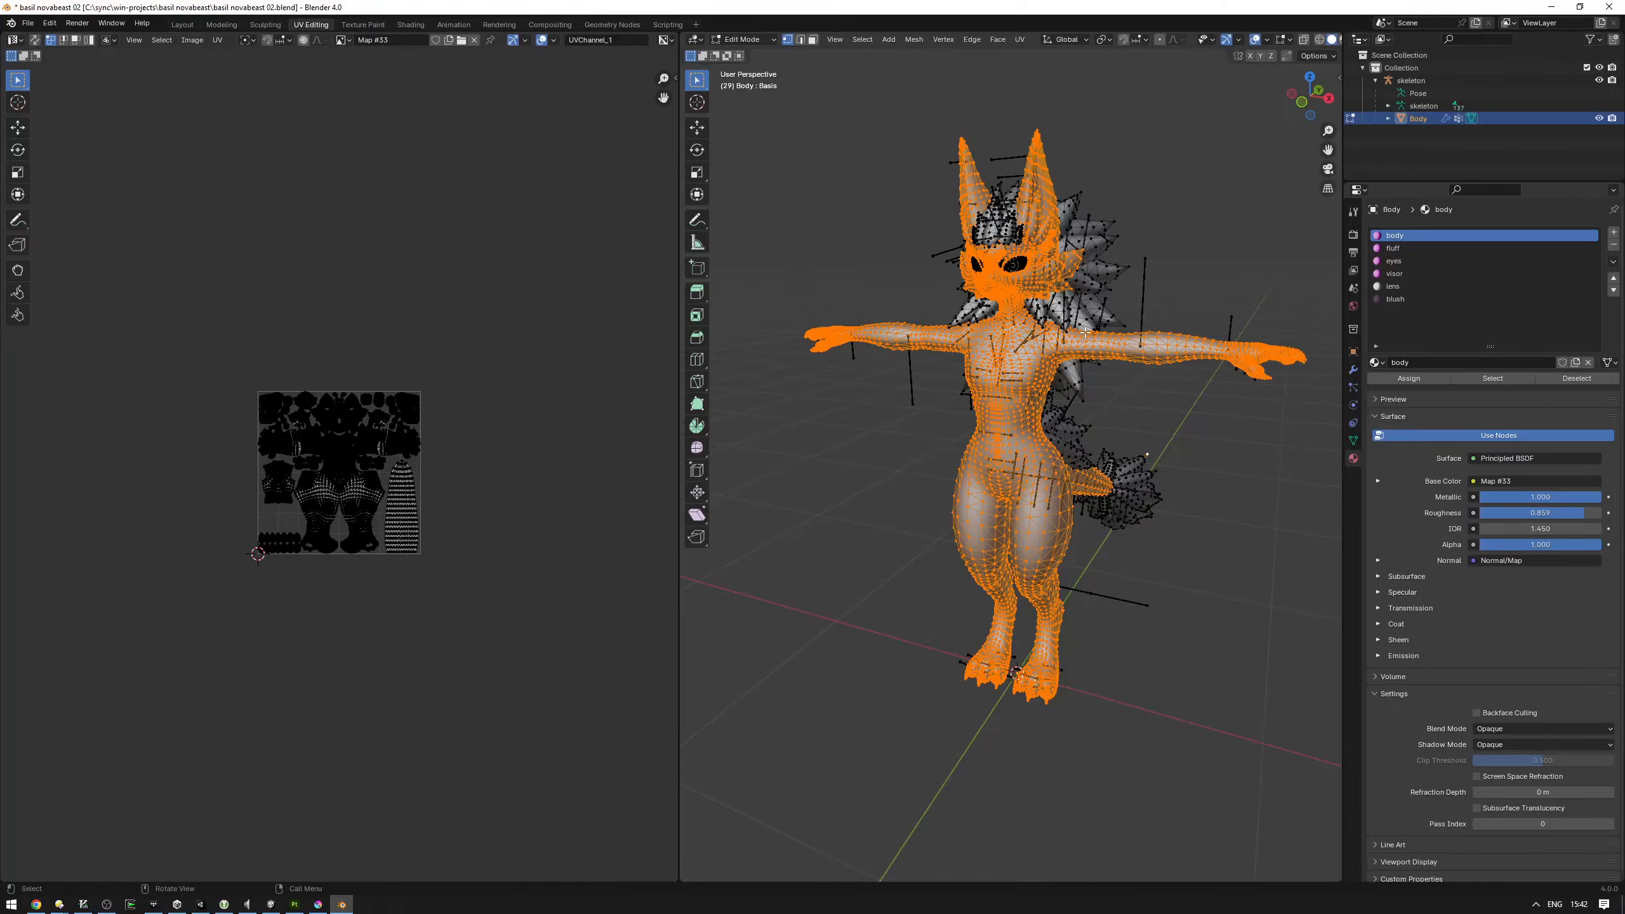
Step: Export the selected body UV layout as Body.png at 4096 by 4096 with a fill opacity of 1.00
scroll(252, 344, up, 5)
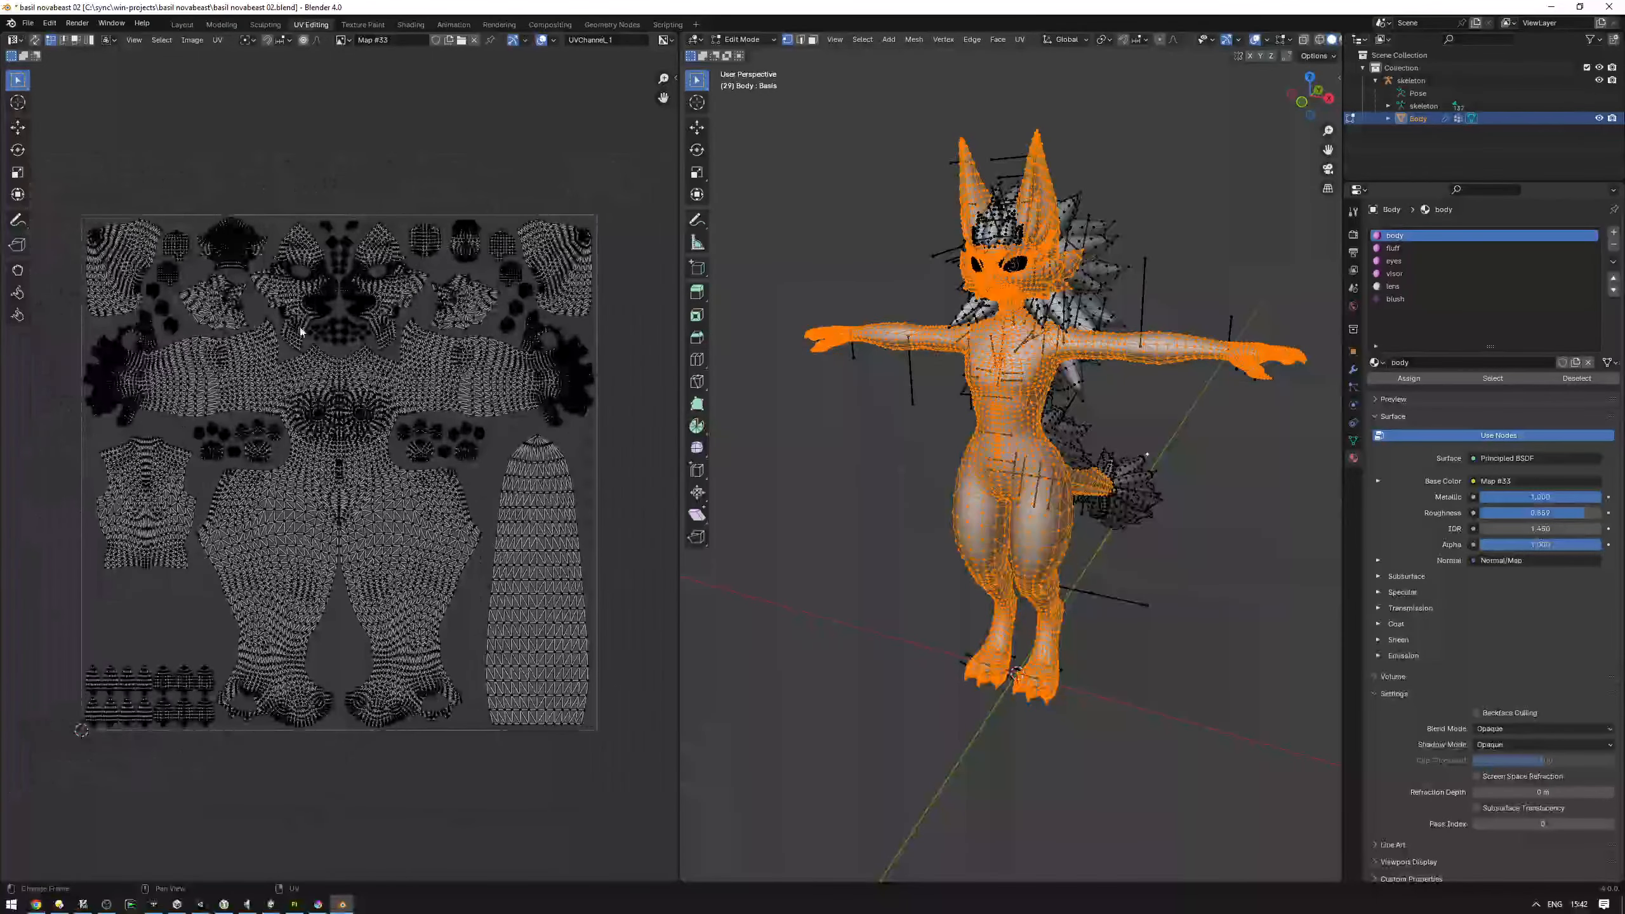
scroll(356, 413, up, 2)
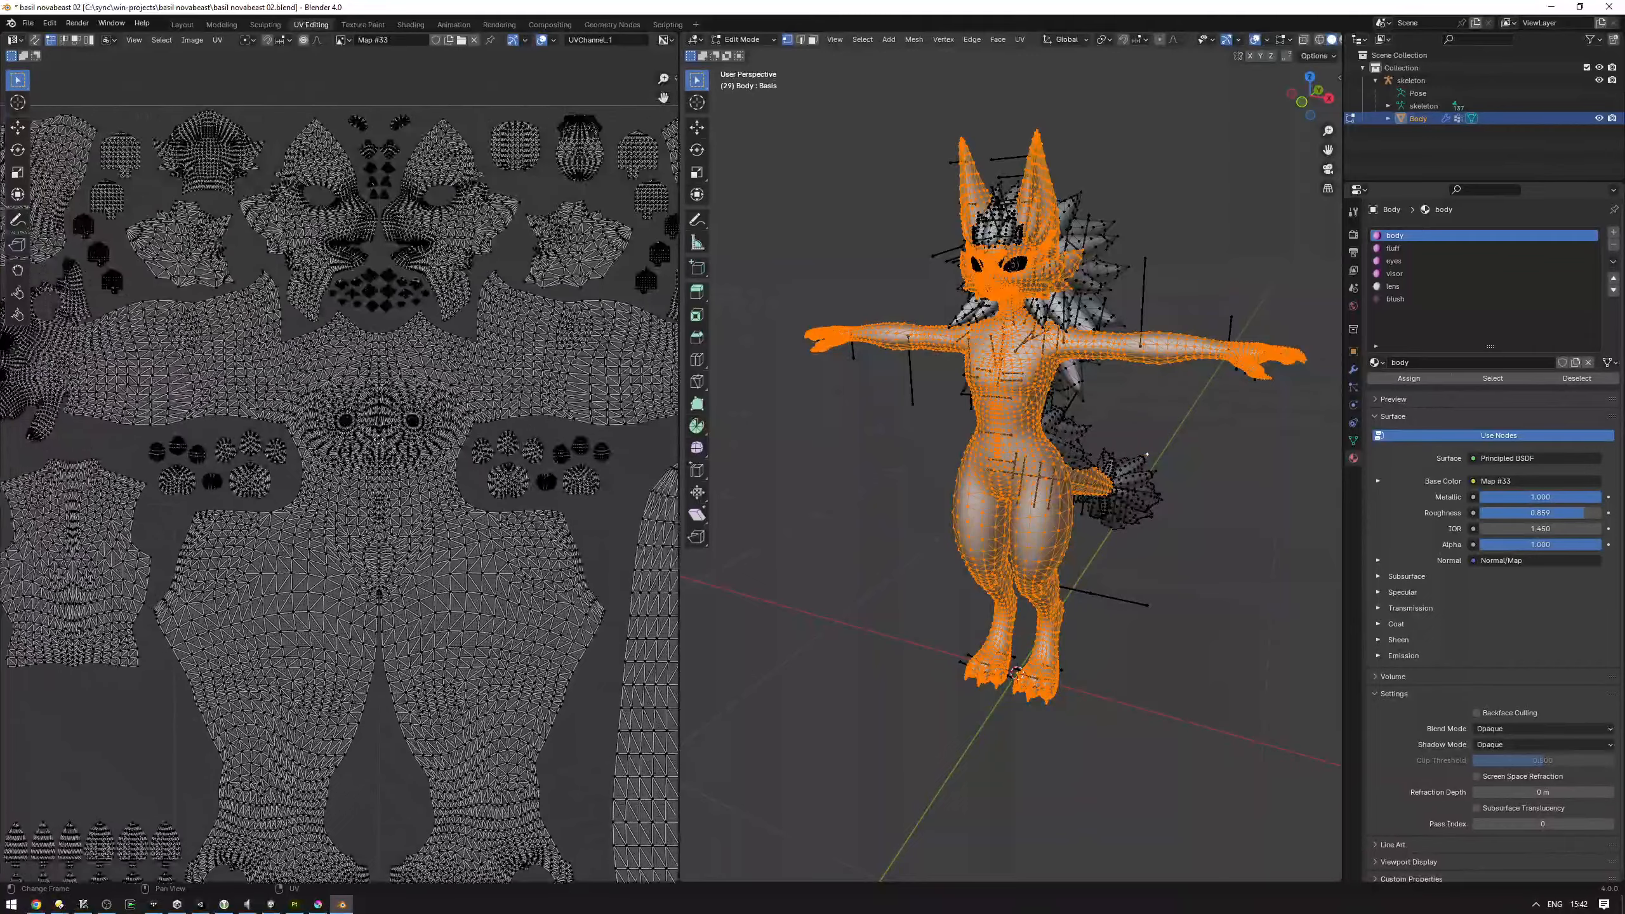
scroll(439, 448, down, 2)
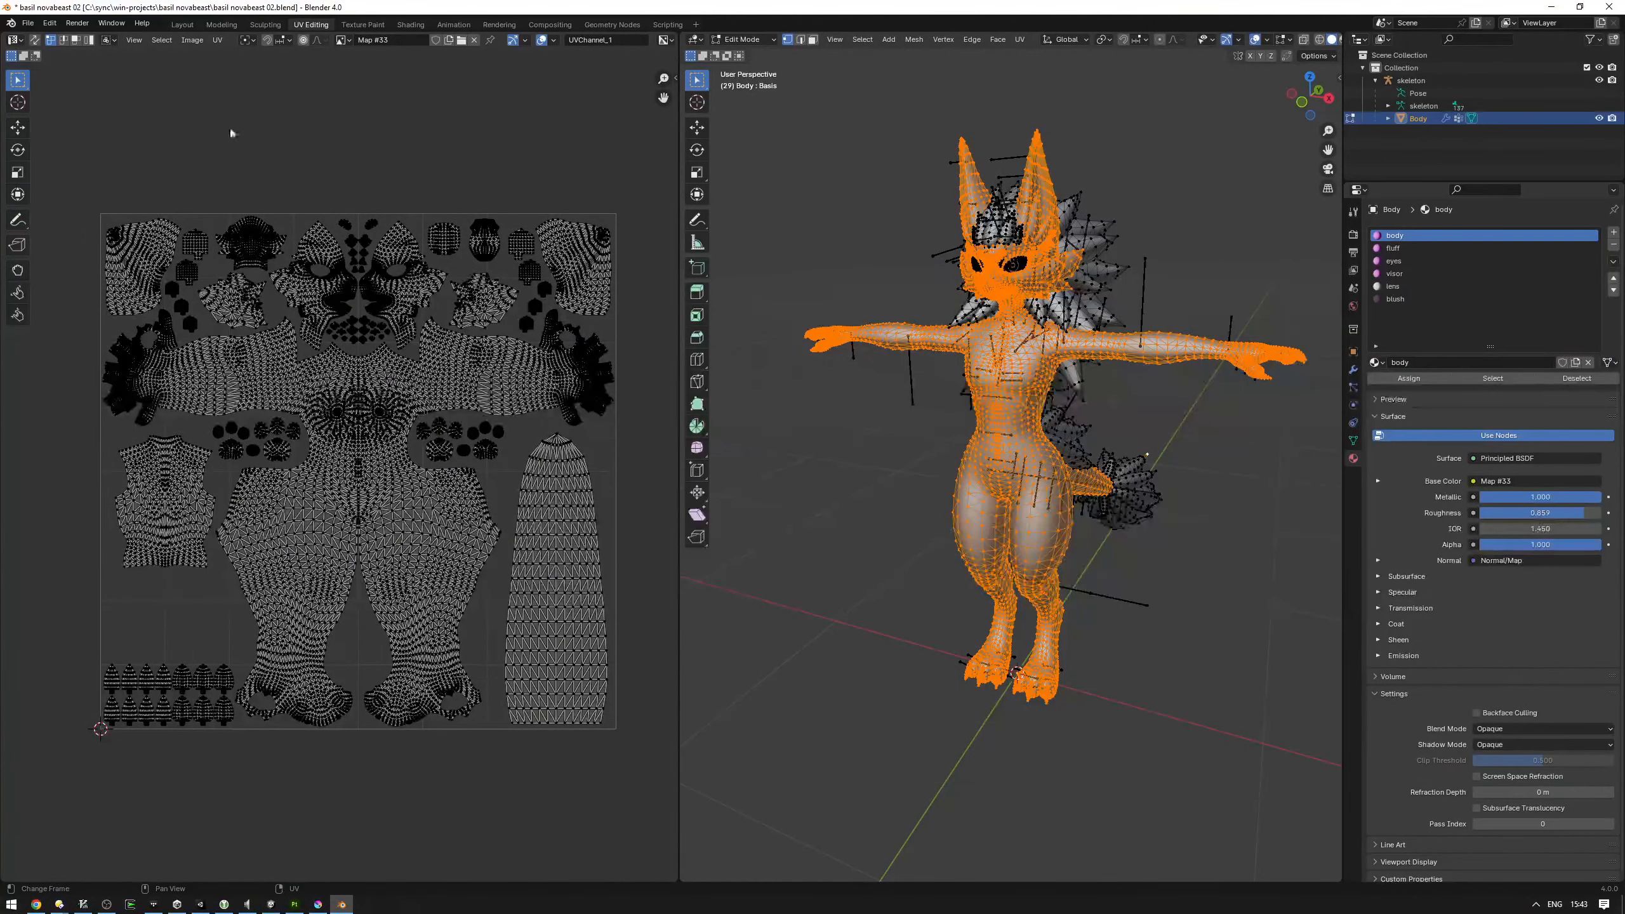
click(218, 40)
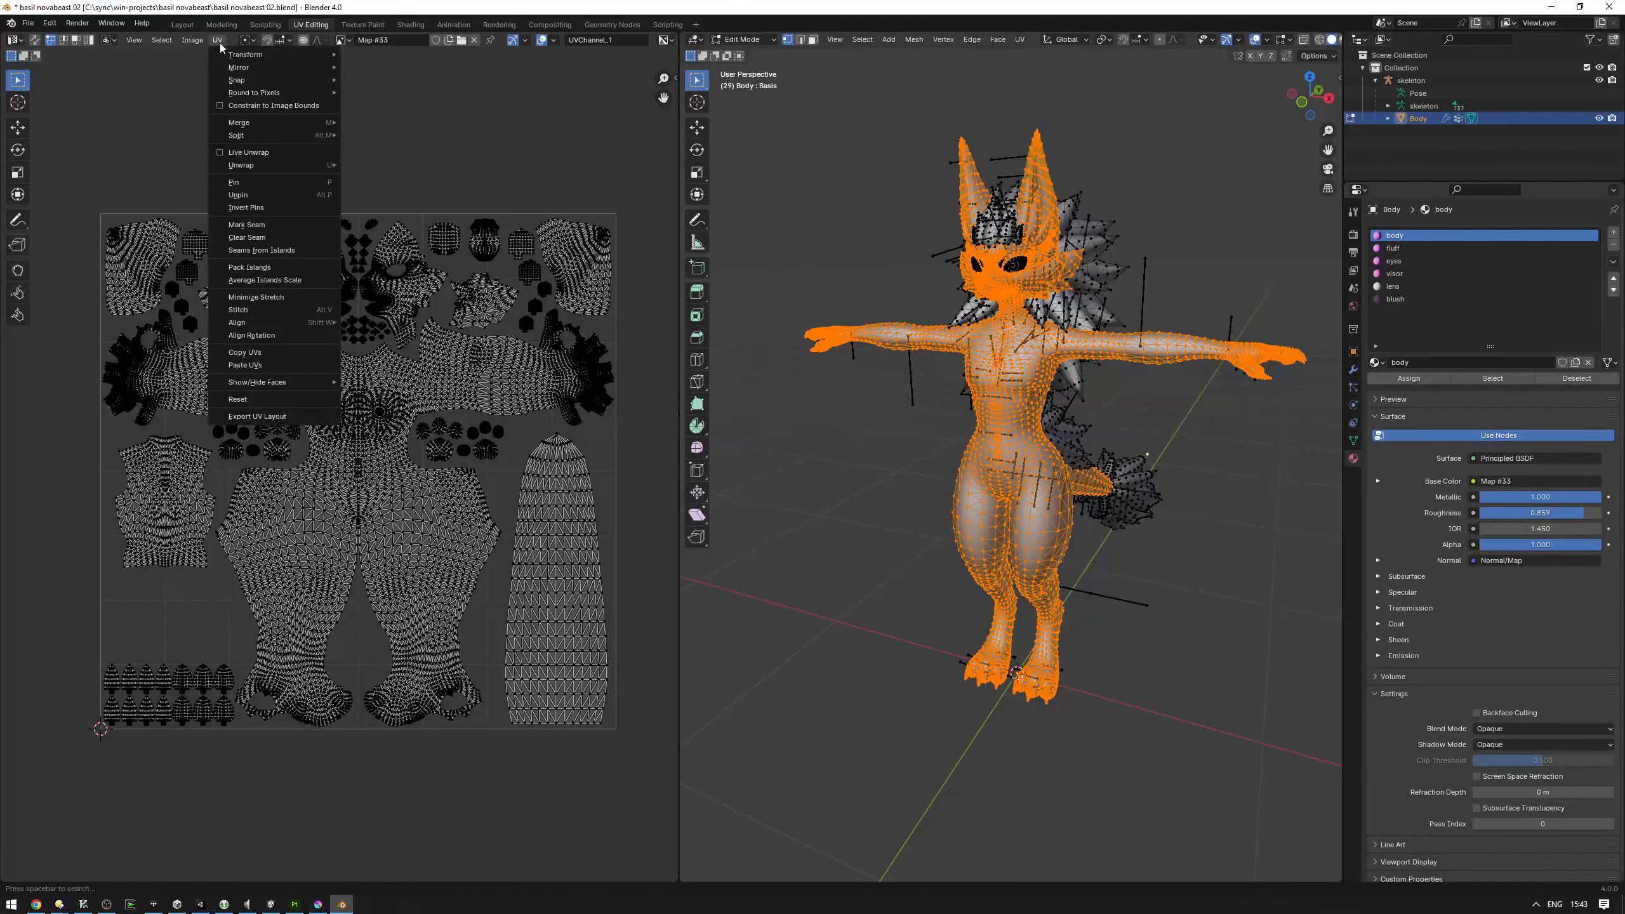
click(257, 416)
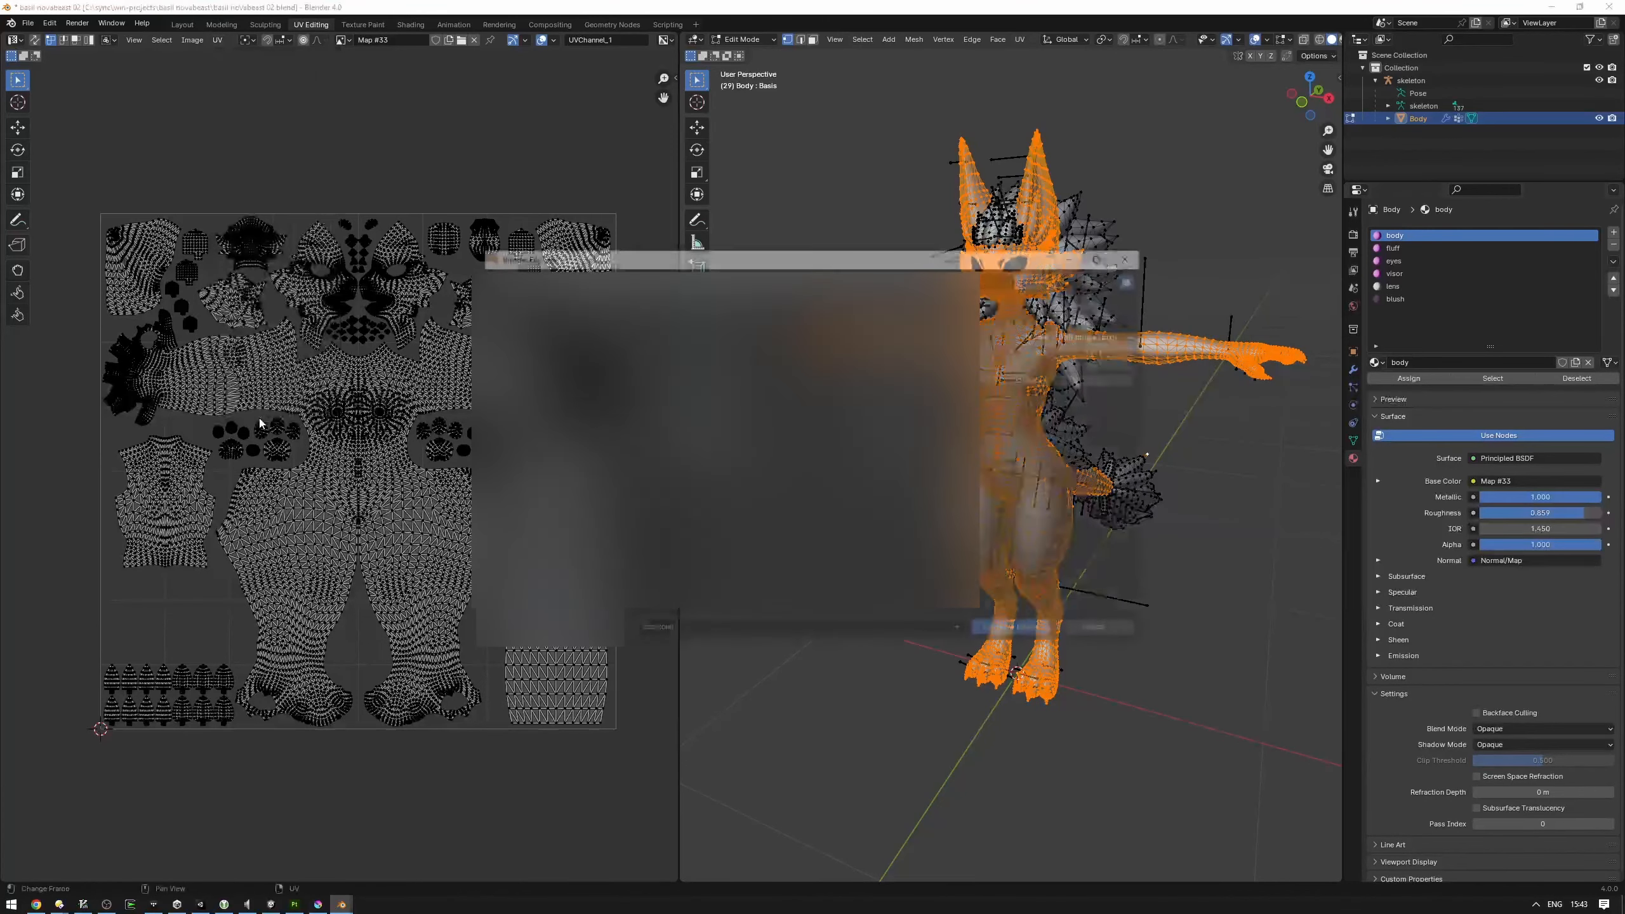
drag(1096, 380, 1142, 379)
click(1104, 351)
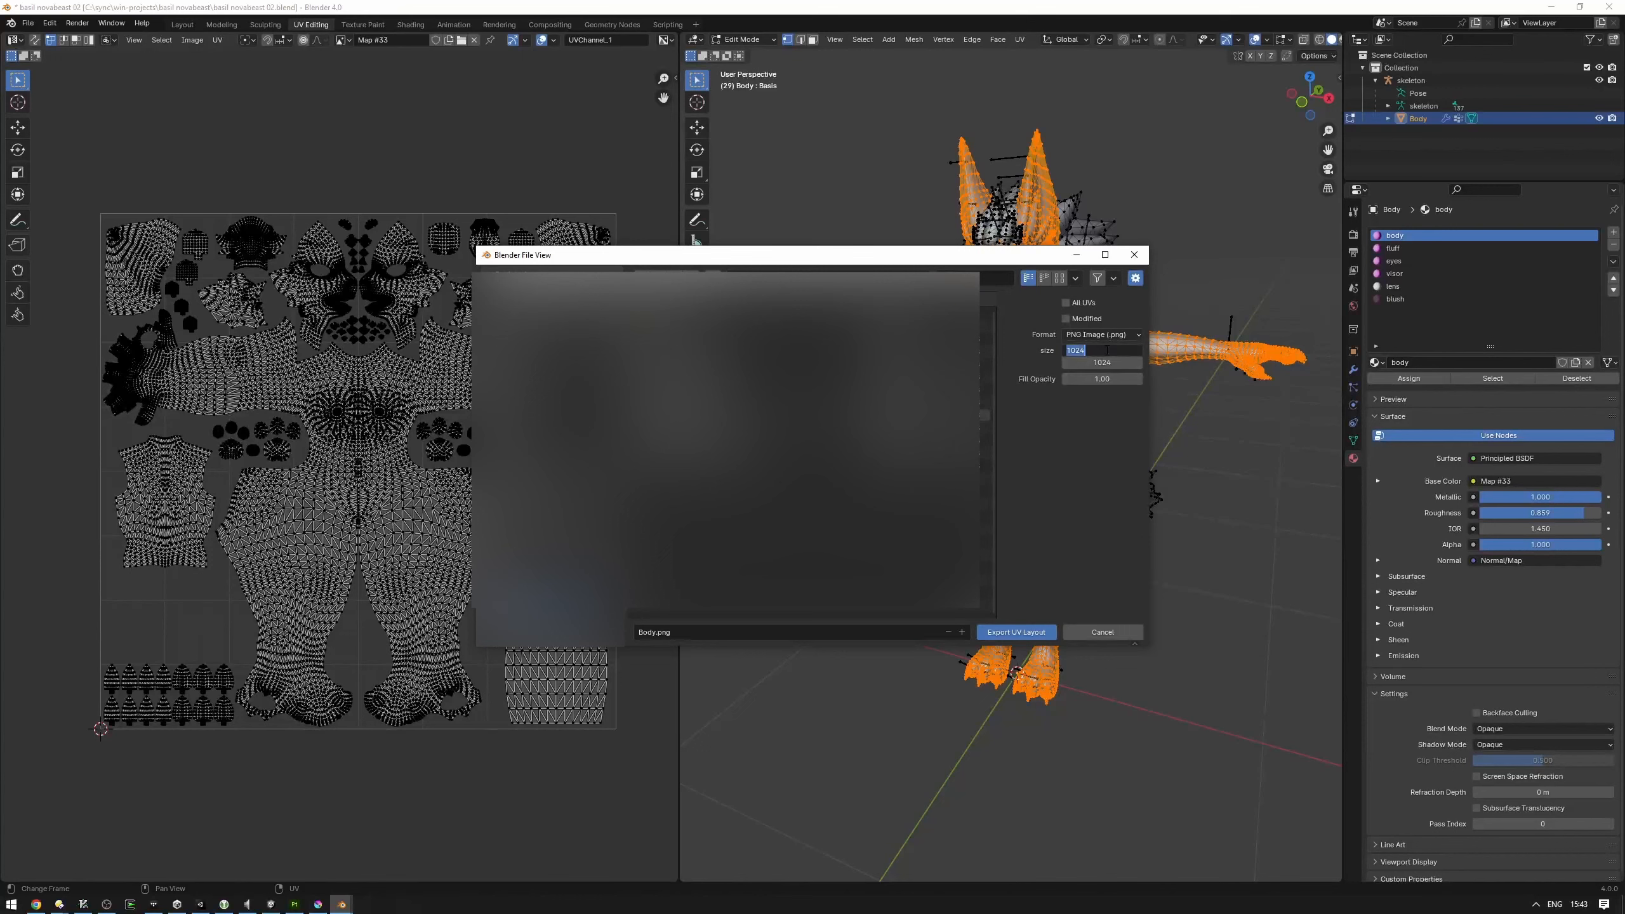
text(4096)
click(1102, 362)
text(4096)
key(Return)
click(1011, 633)
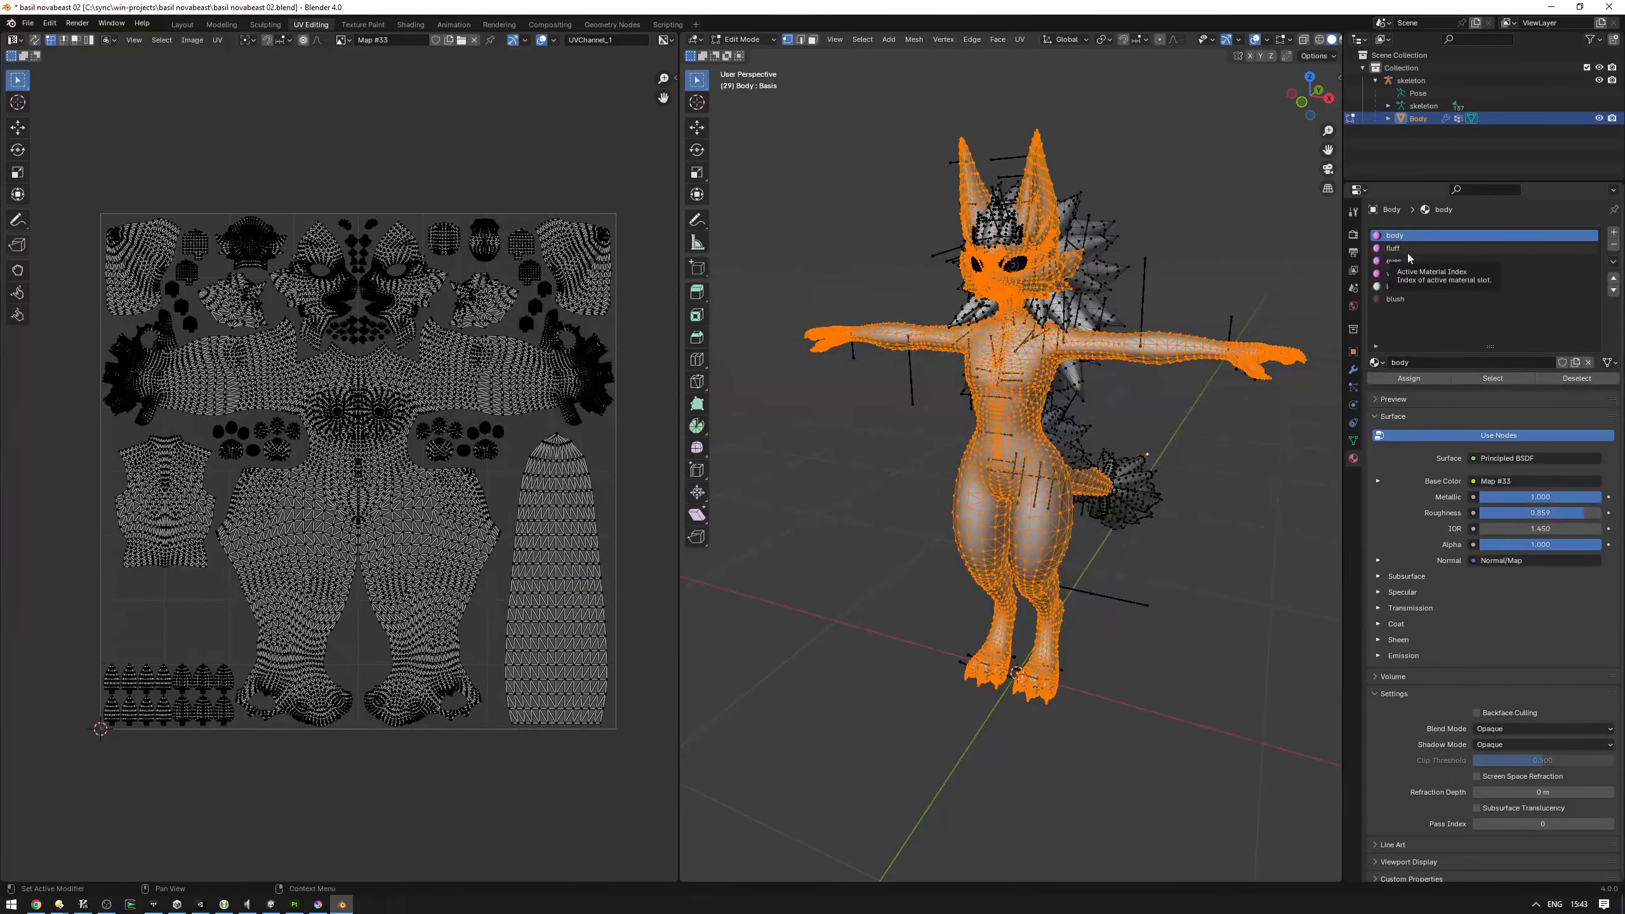
Step: Deselect the body material's geometry and select everything assigned to the fluff material instead
click(1564, 378)
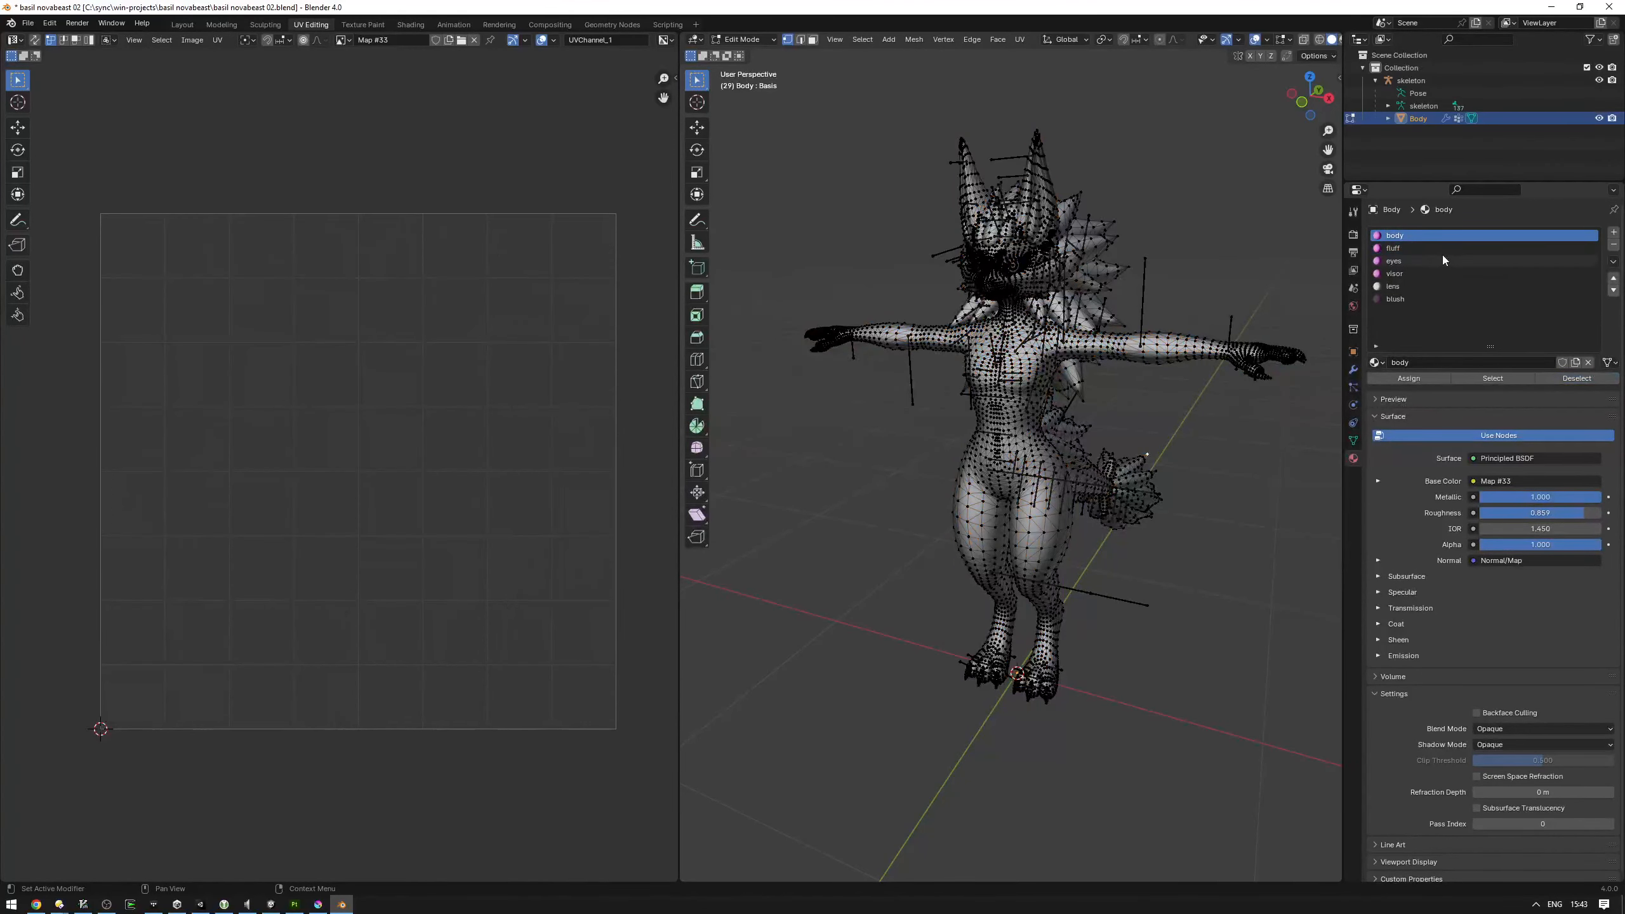
click(1439, 250)
click(1491, 379)
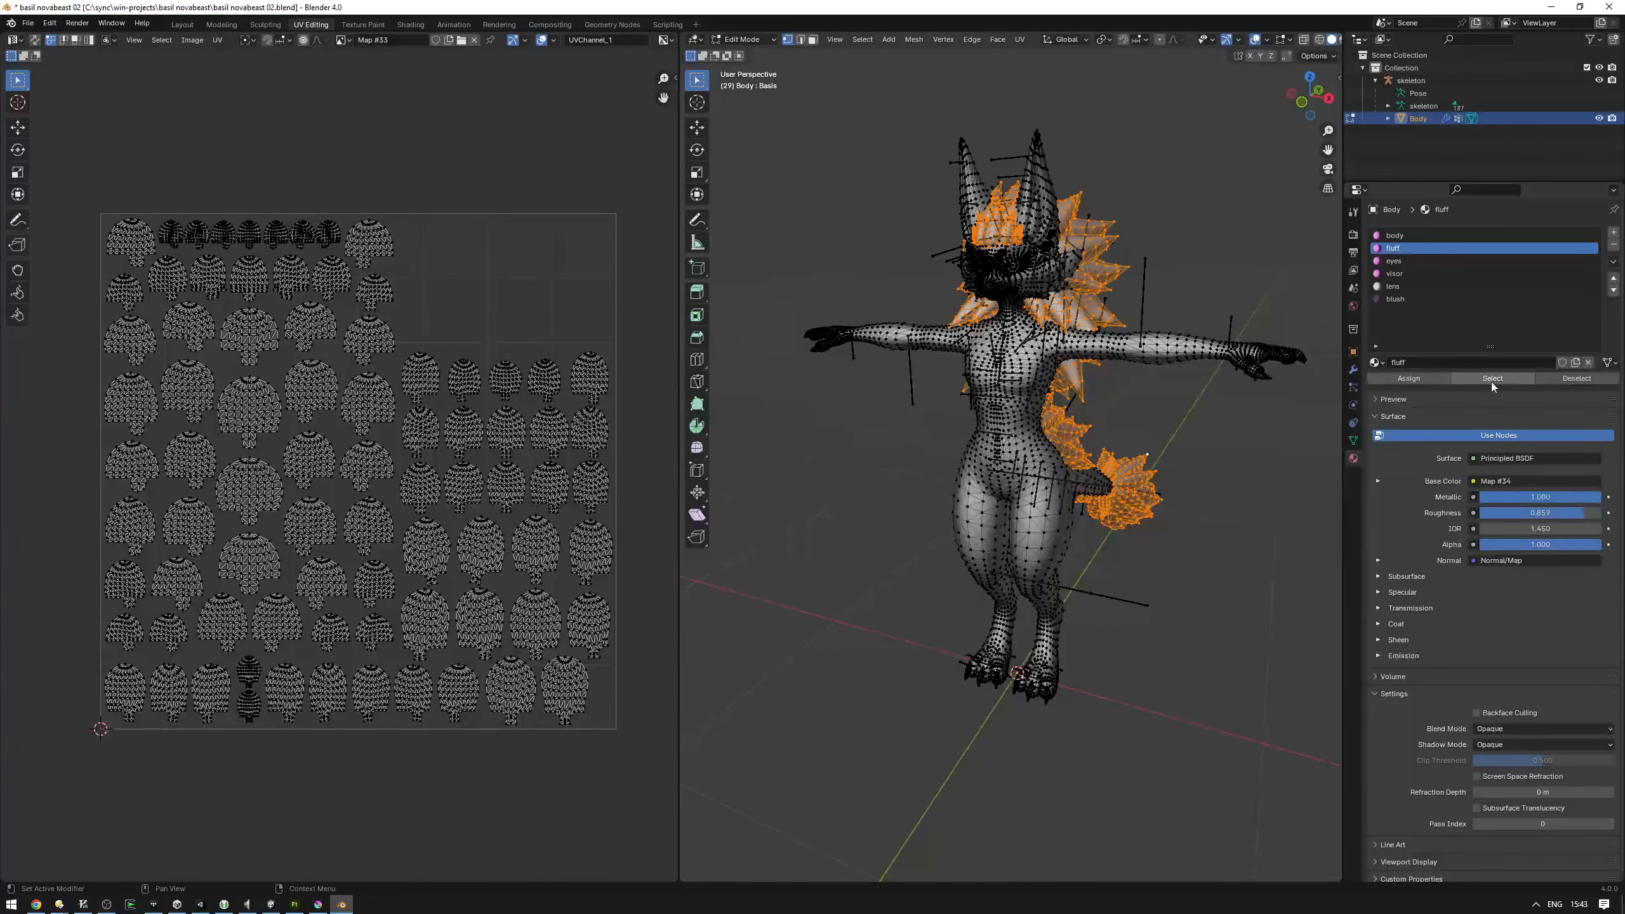
Step: Export the fluff UV layout as a 4096 by 4096 PNG image named Fluff.png
click(218, 40)
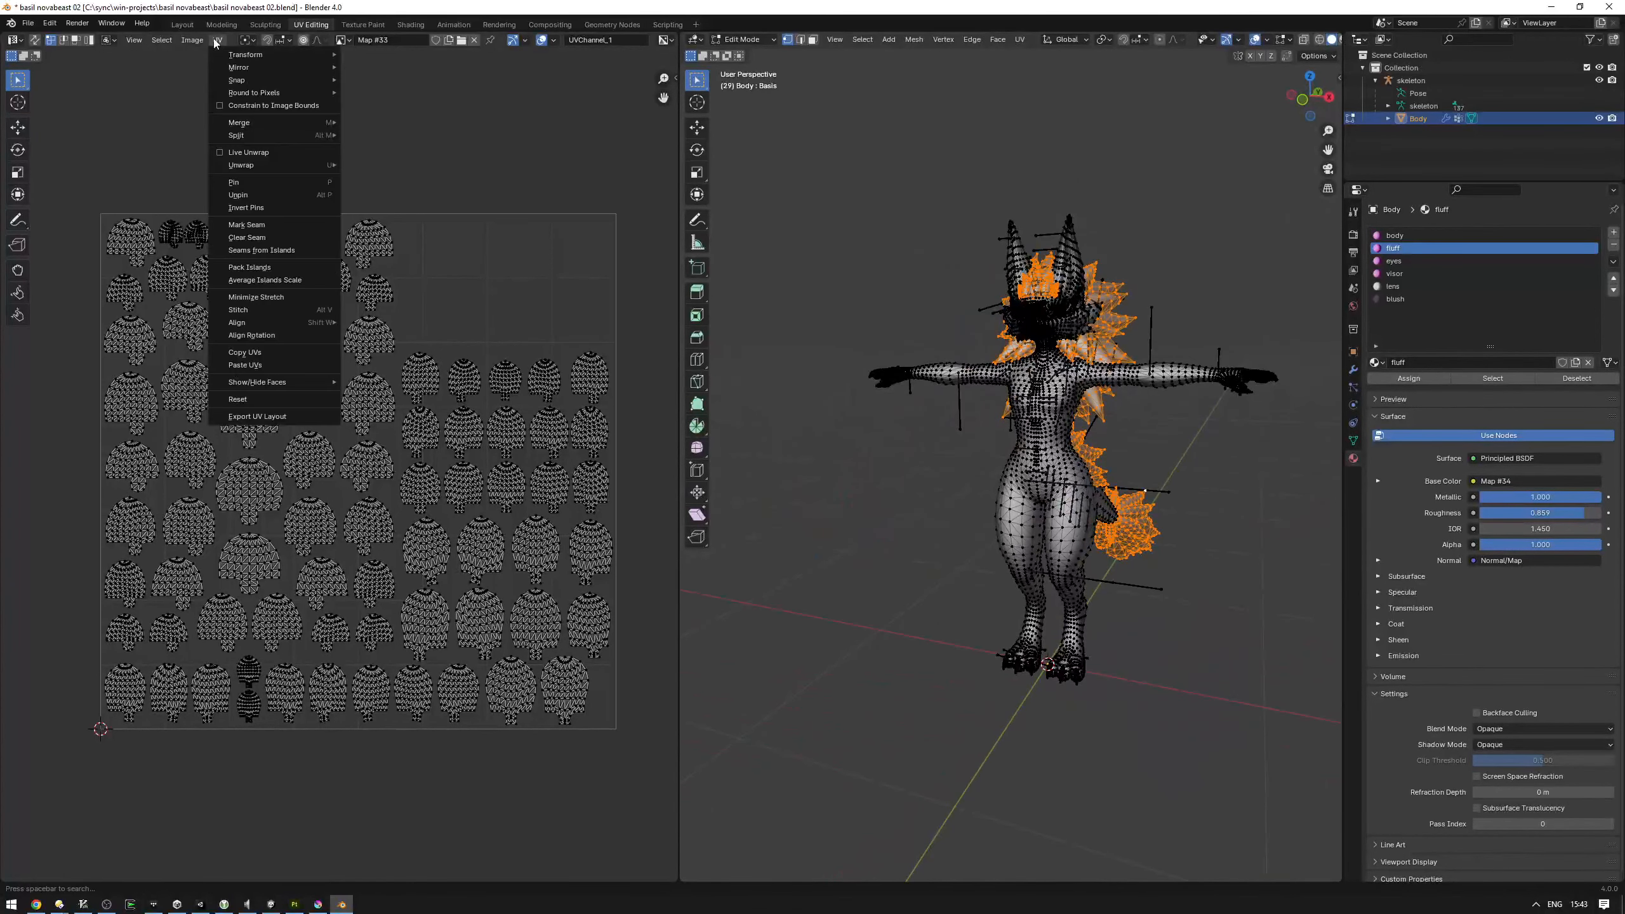
click(269, 425)
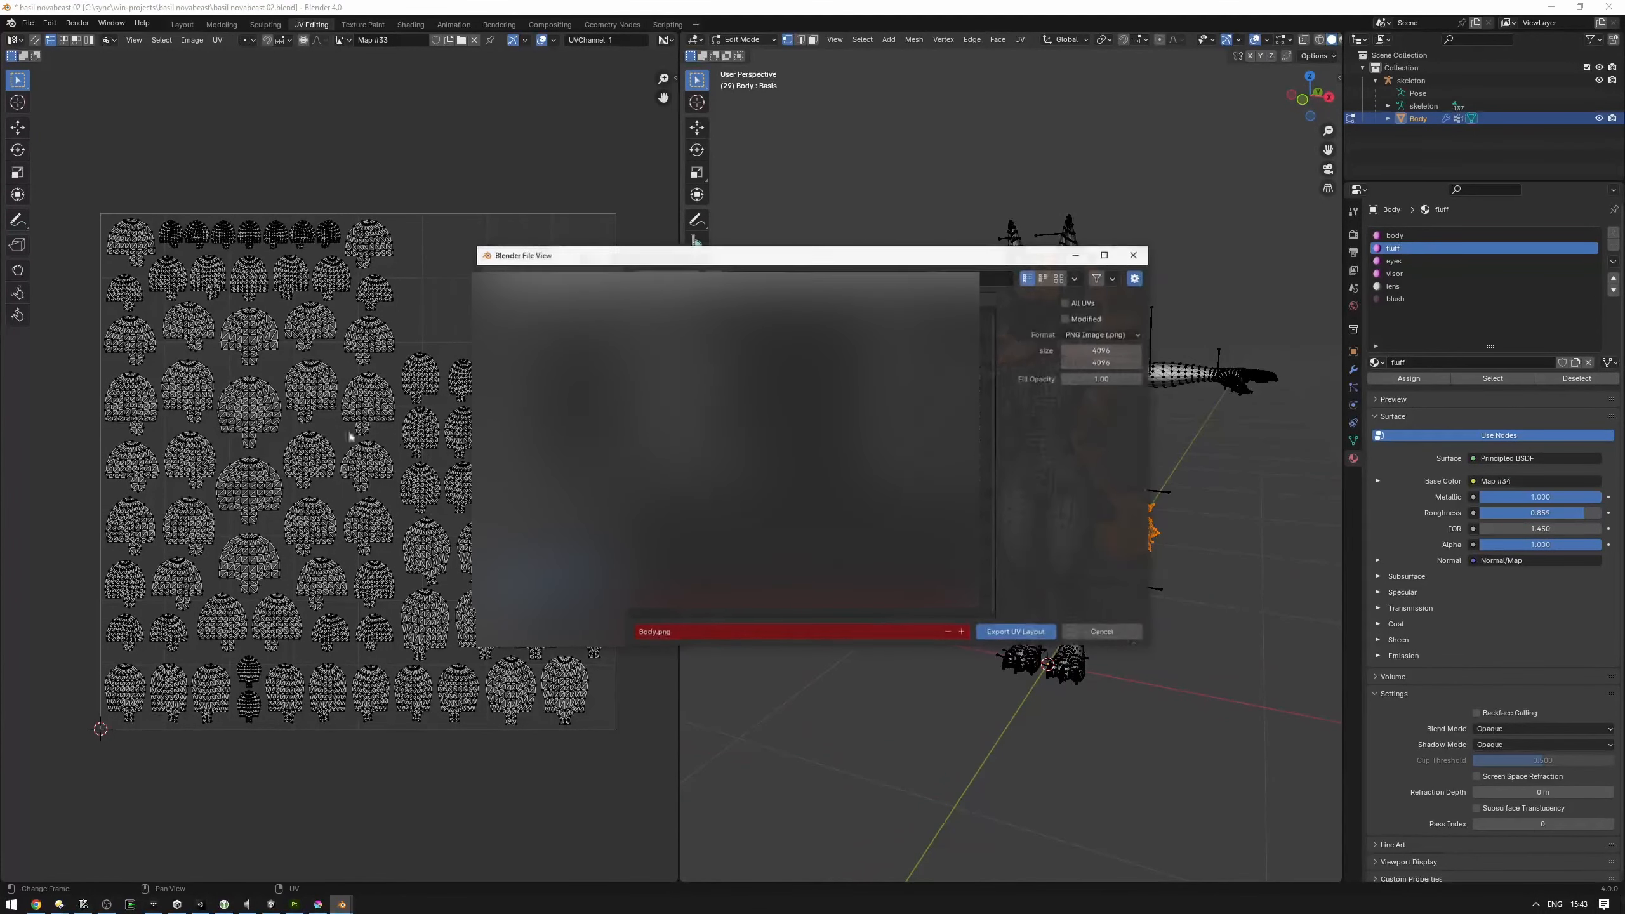
click(713, 633)
text(Fluff)
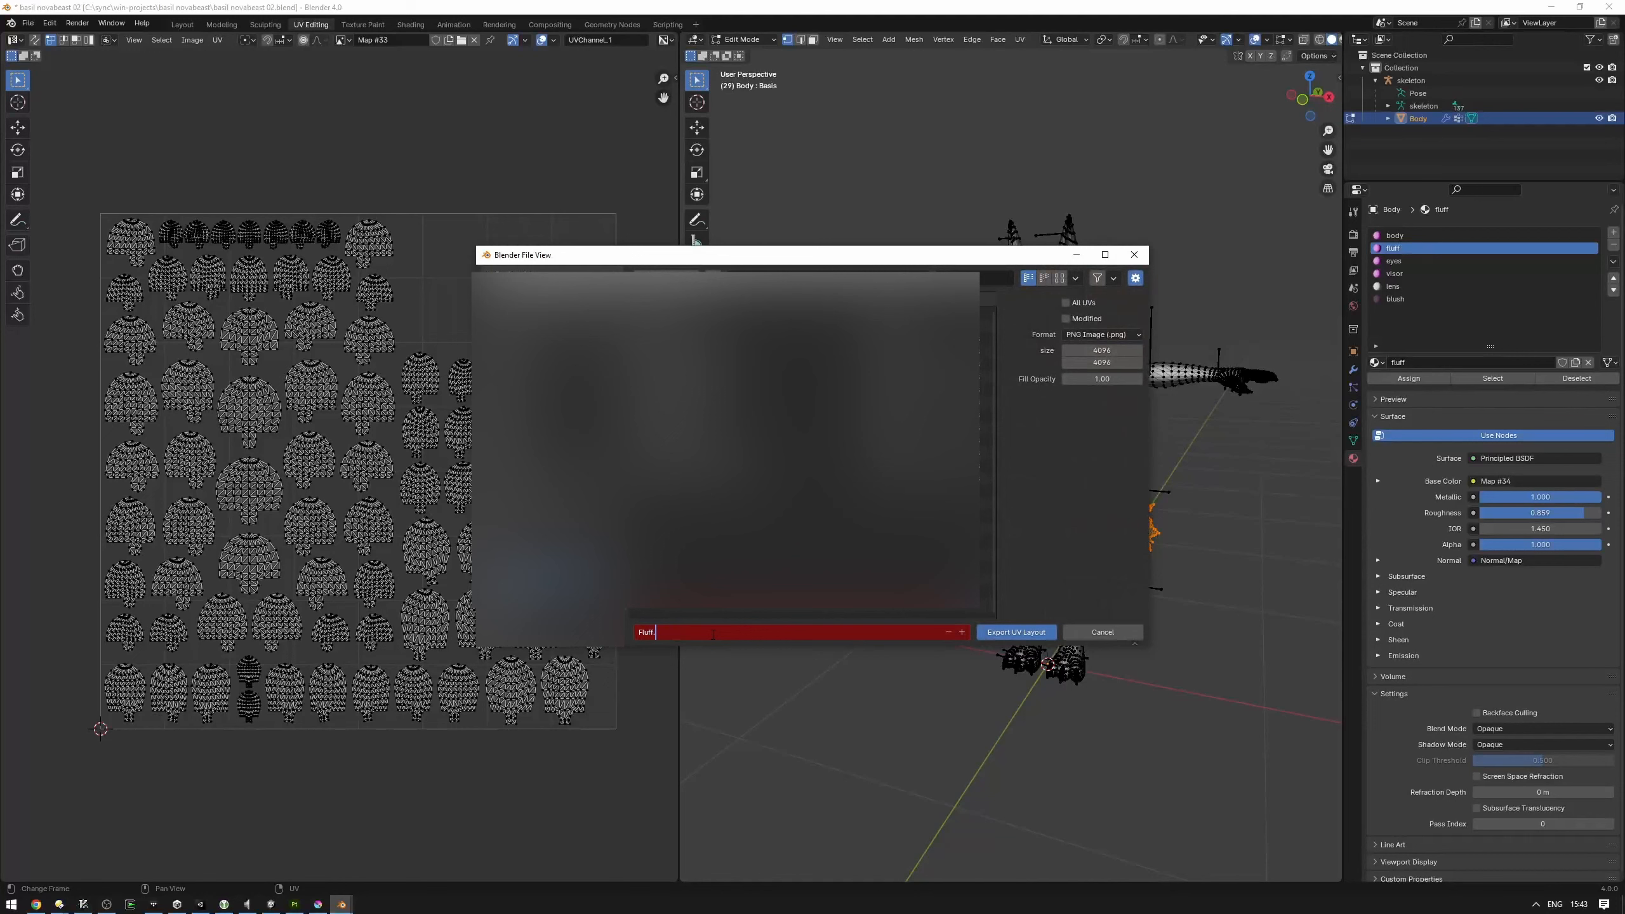
key(Return)
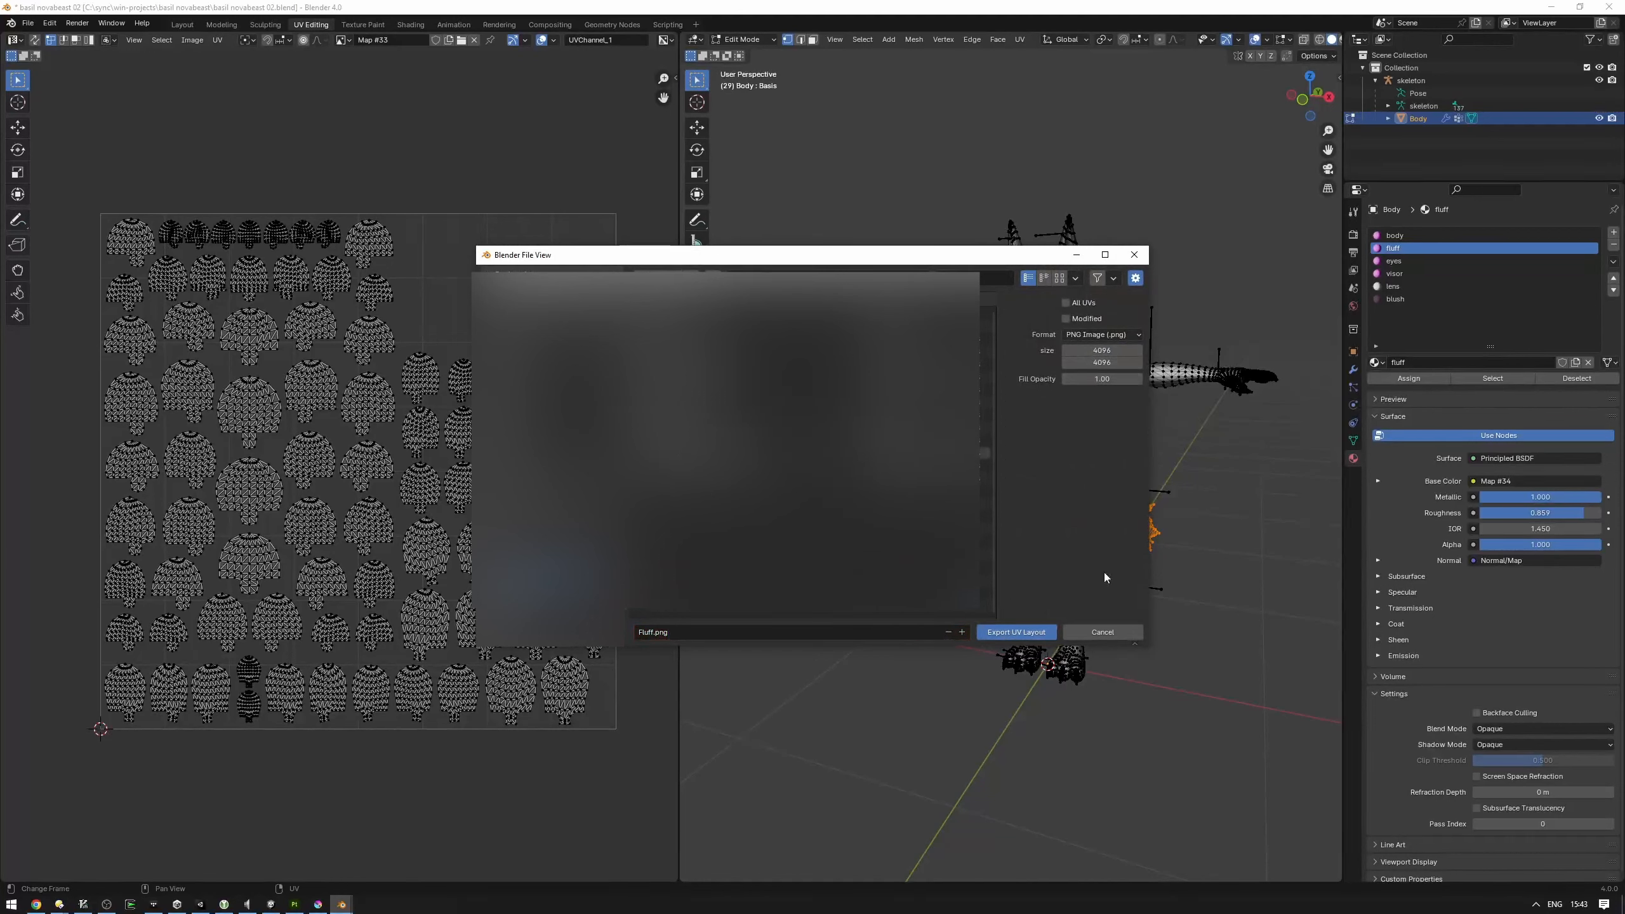
click(1017, 631)
Step: Clear the fluff geometry selection on the character mesh
middle_drag(1052, 608, 1142, 467)
scroll(1143, 467, up, 3)
click(1143, 467)
middle_drag(966, 448, 1075, 460)
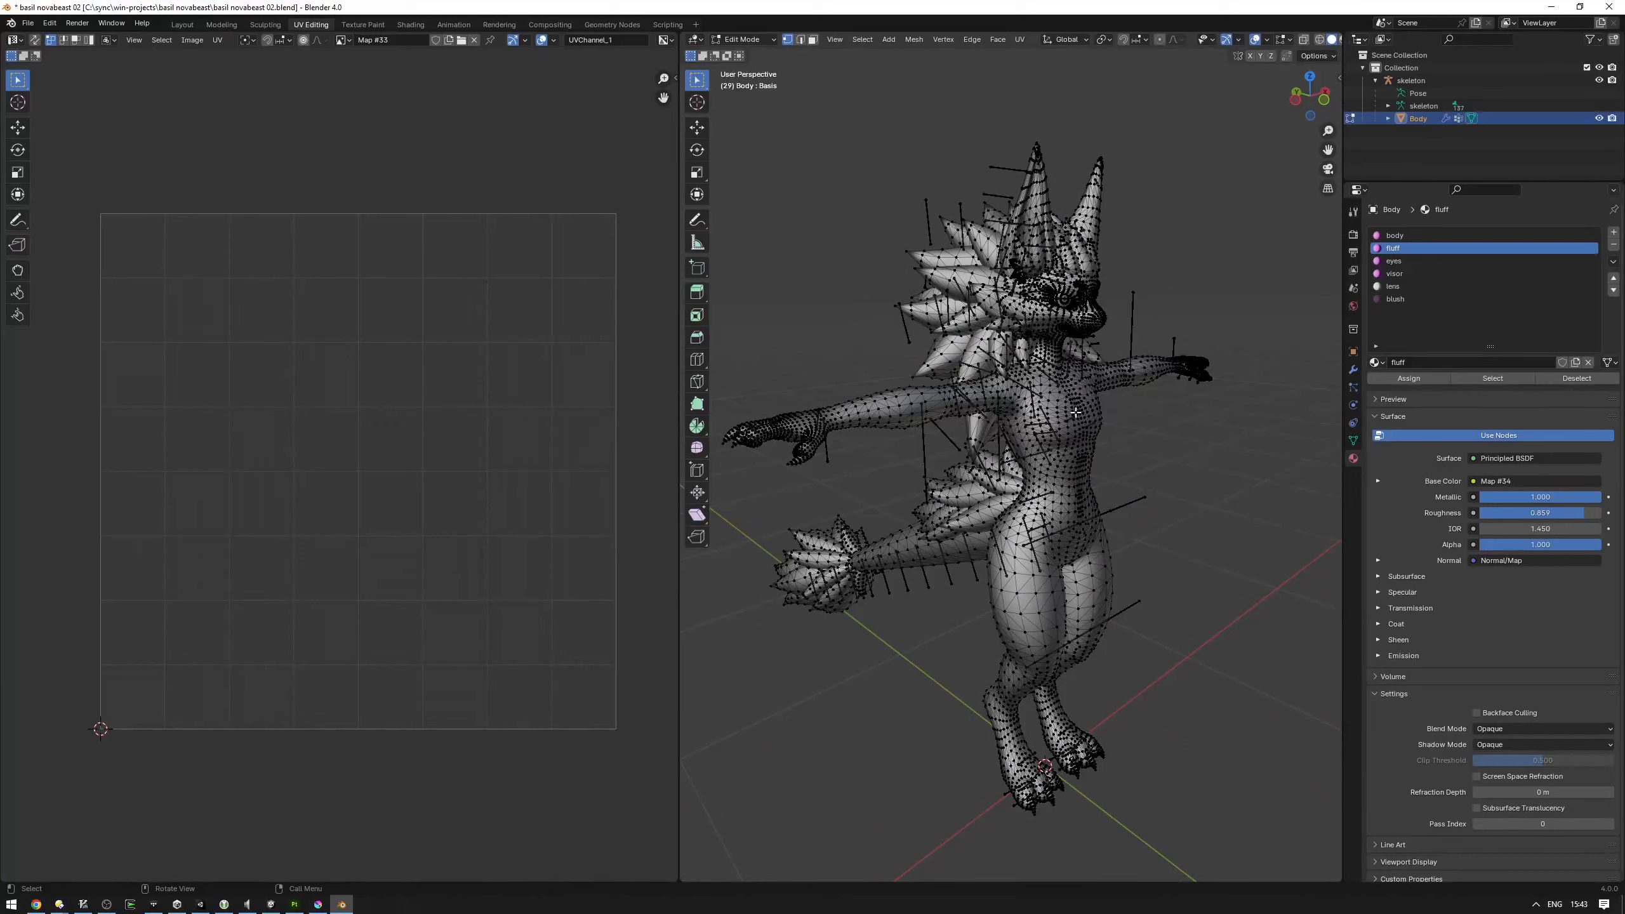
scroll(1019, 347, up, 1)
middle_drag(1065, 353, 1046, 354)
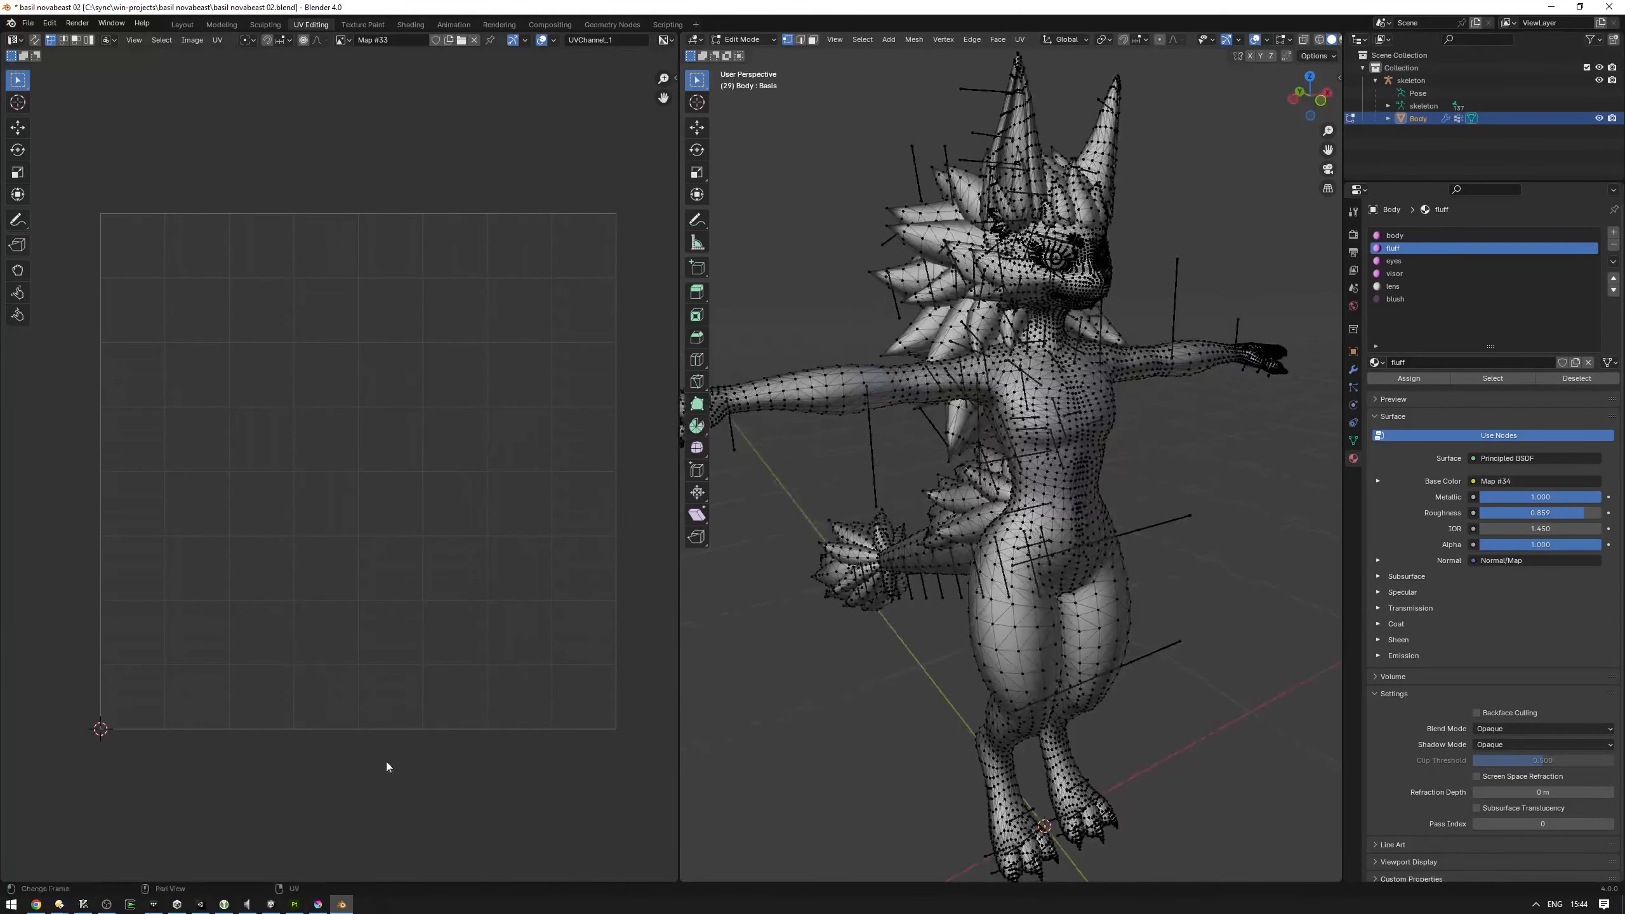
Step: Switch to Krita and open the exported Body.png UV layout
click(317, 905)
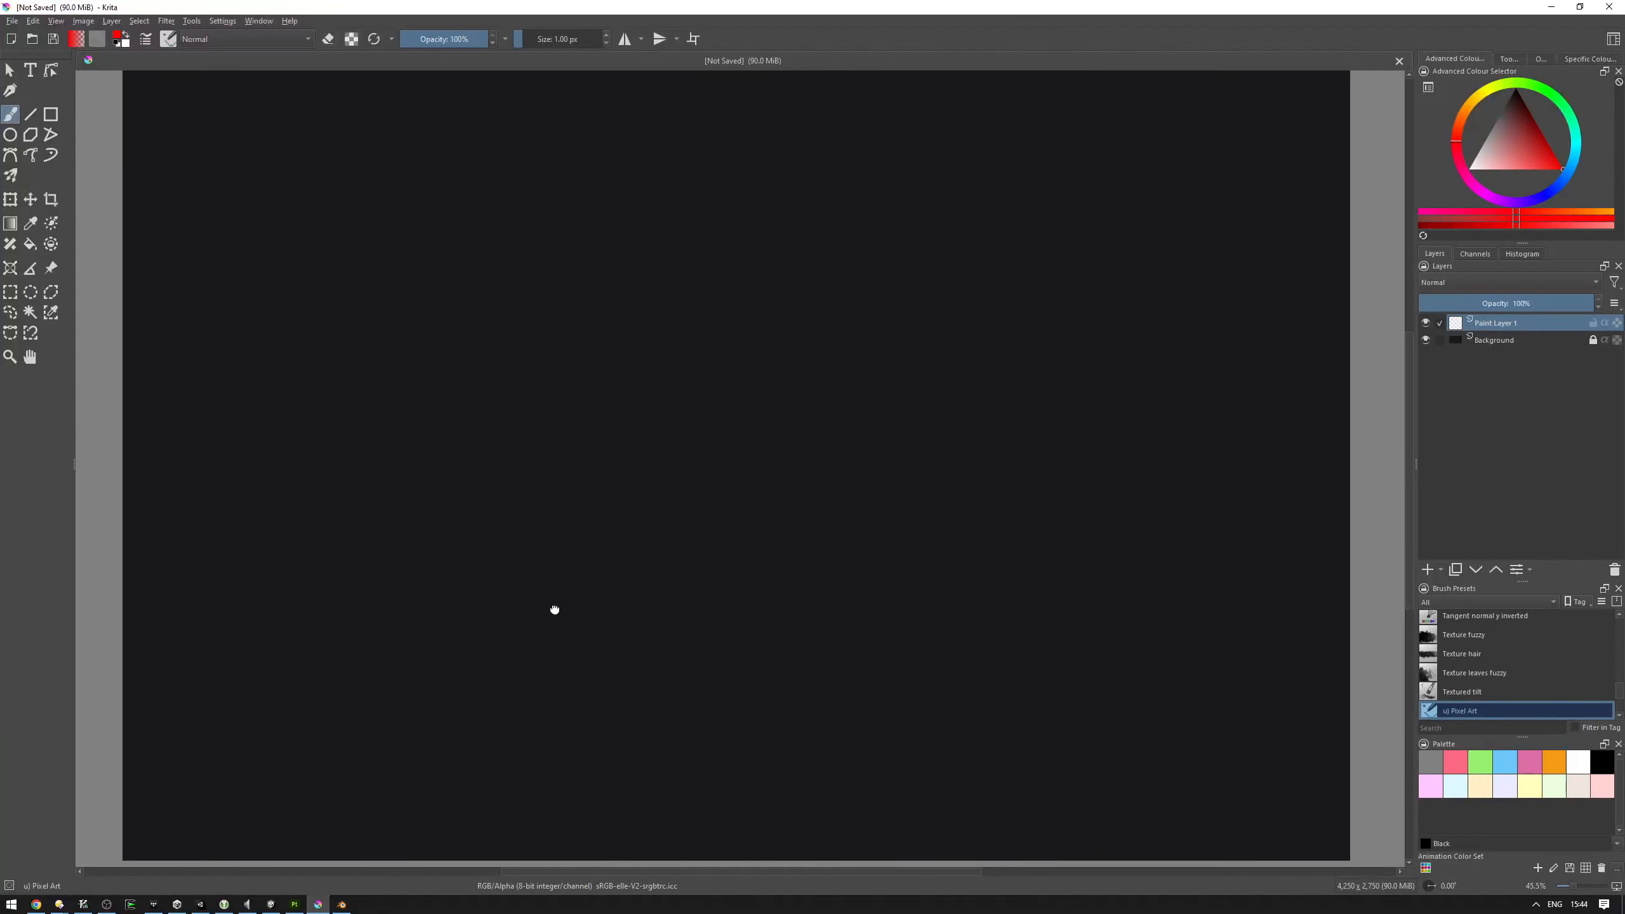
scroll(639, 599, down, 1)
scroll(702, 514, up, 1)
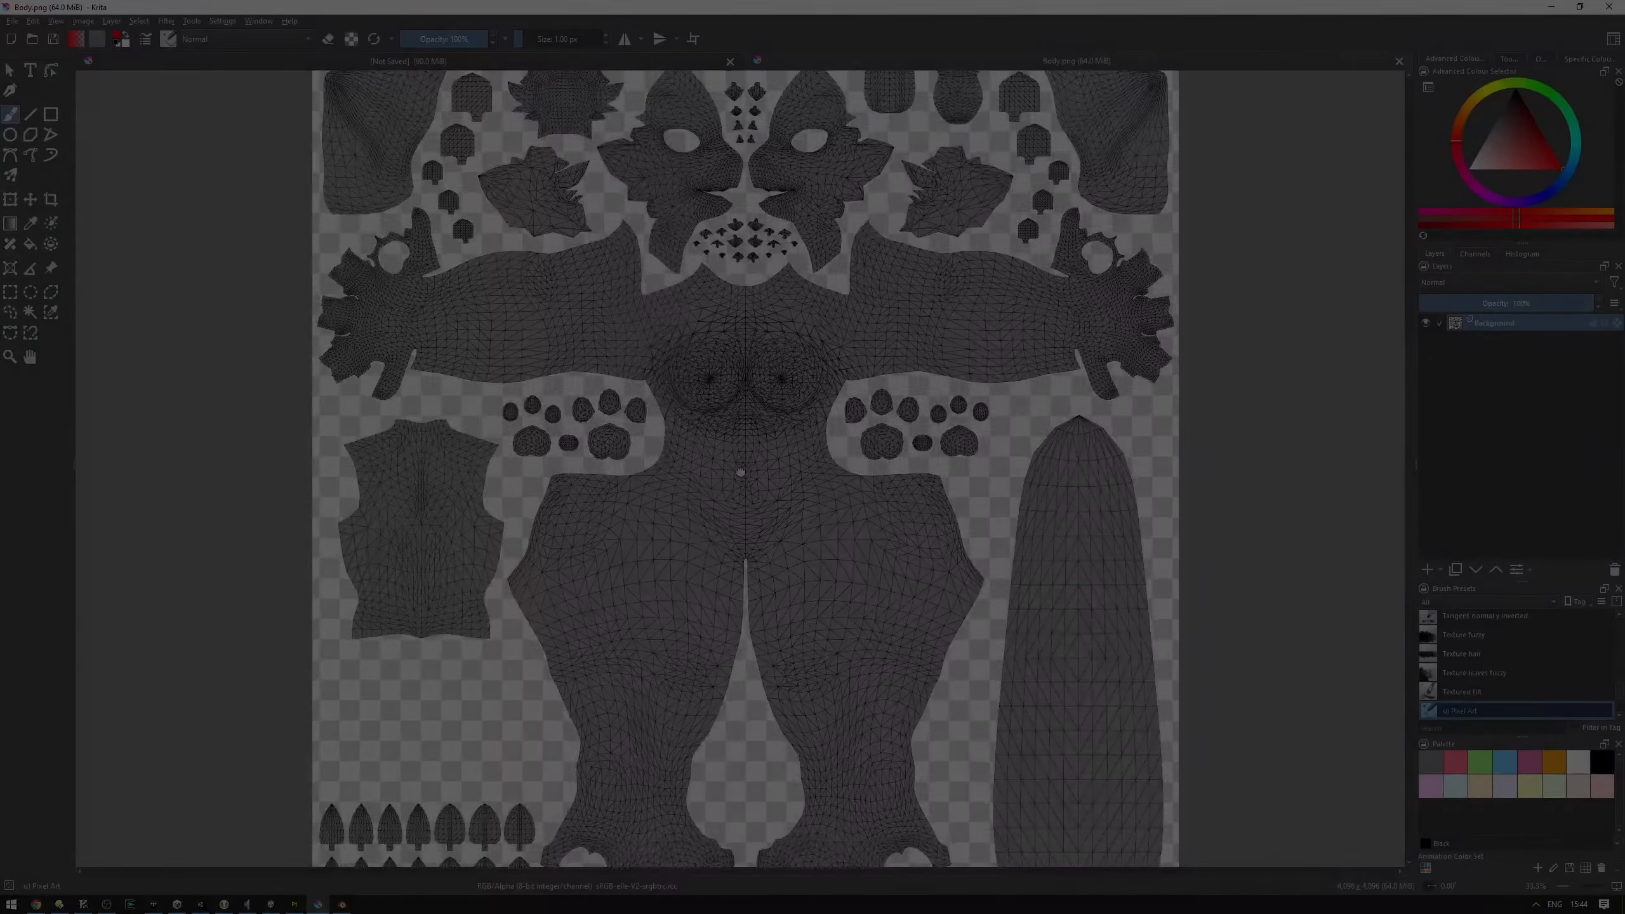
Step: Examine the body UV layout as a whole and its head, ear, arm and hand islands up close
scroll(752, 494, down, 1)
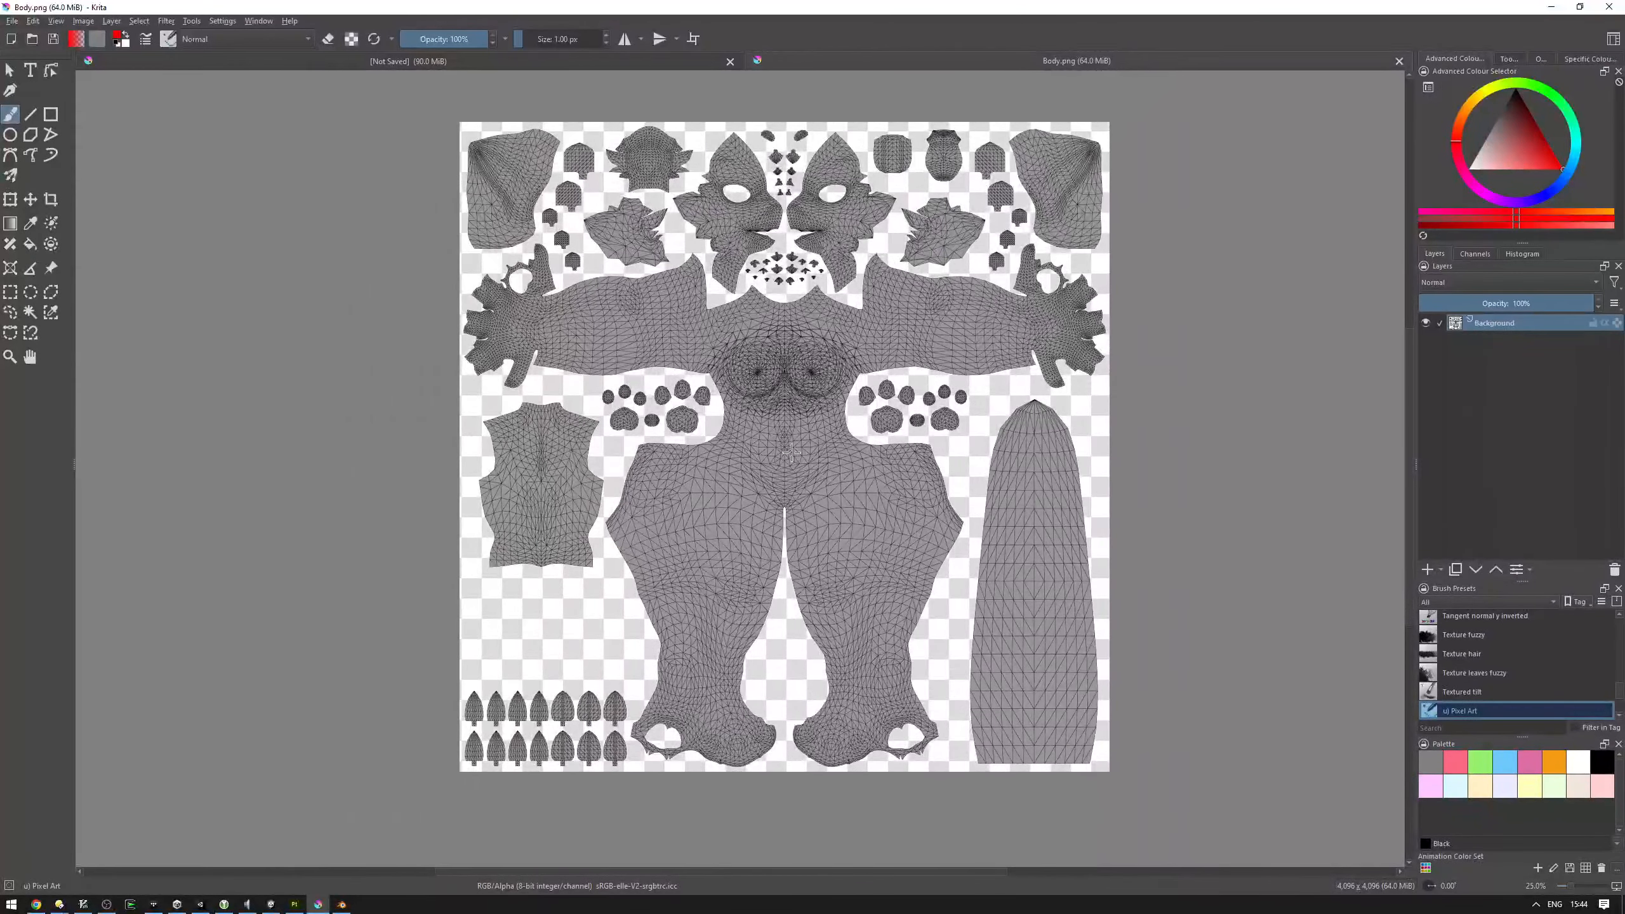
scroll(786, 451, up, 1)
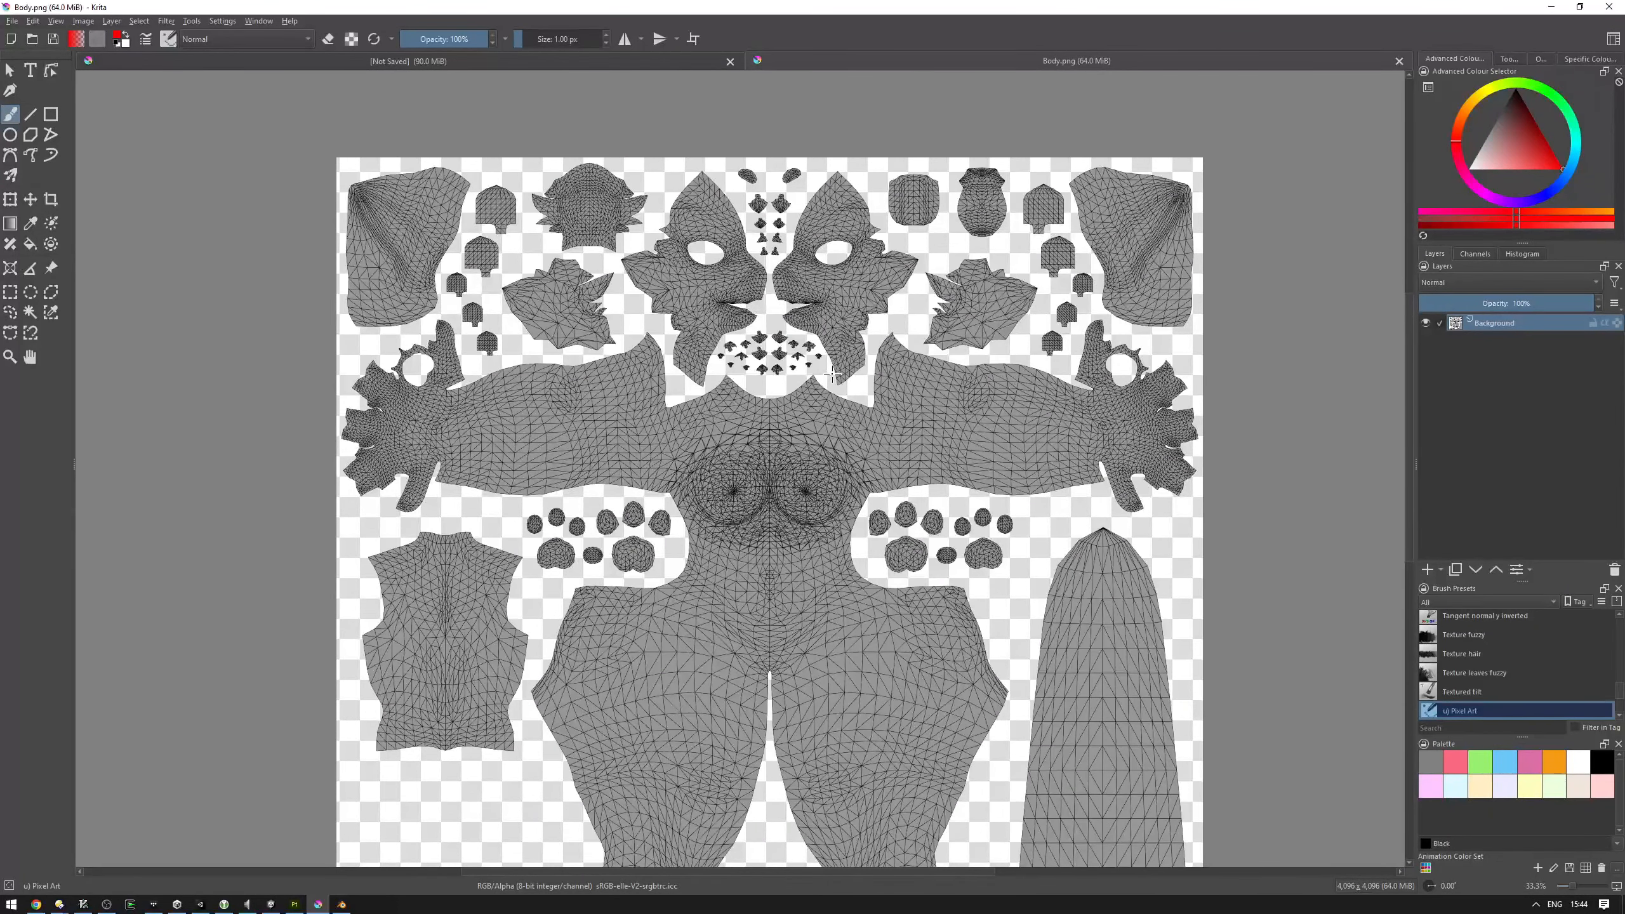
scroll(832, 375, down, 1)
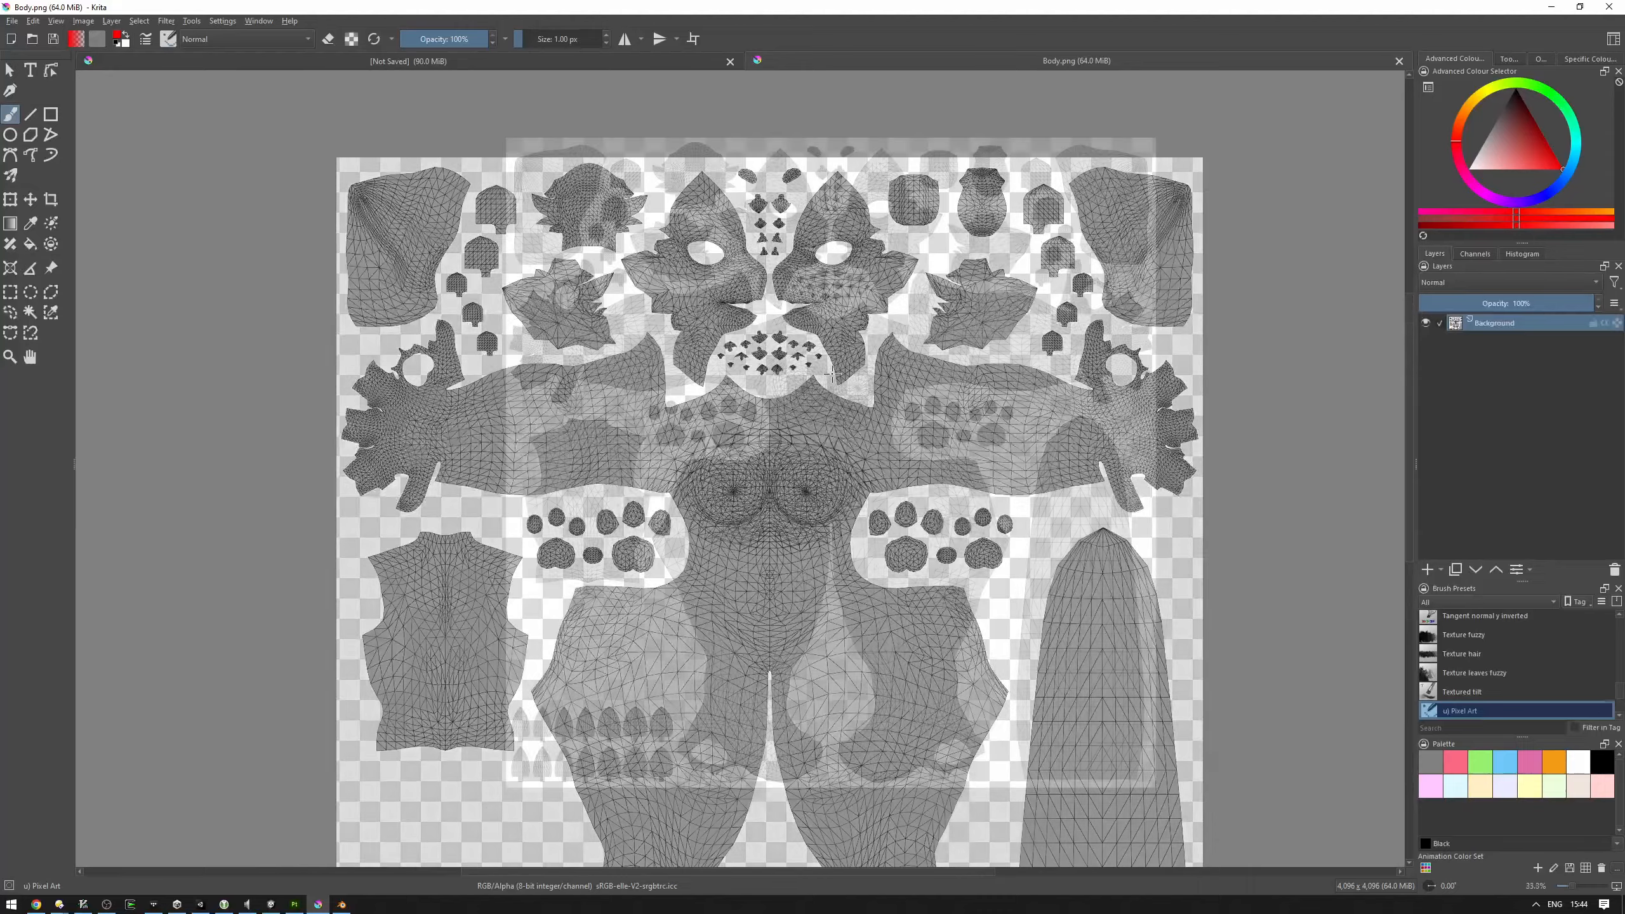
scroll(894, 361, up, 2)
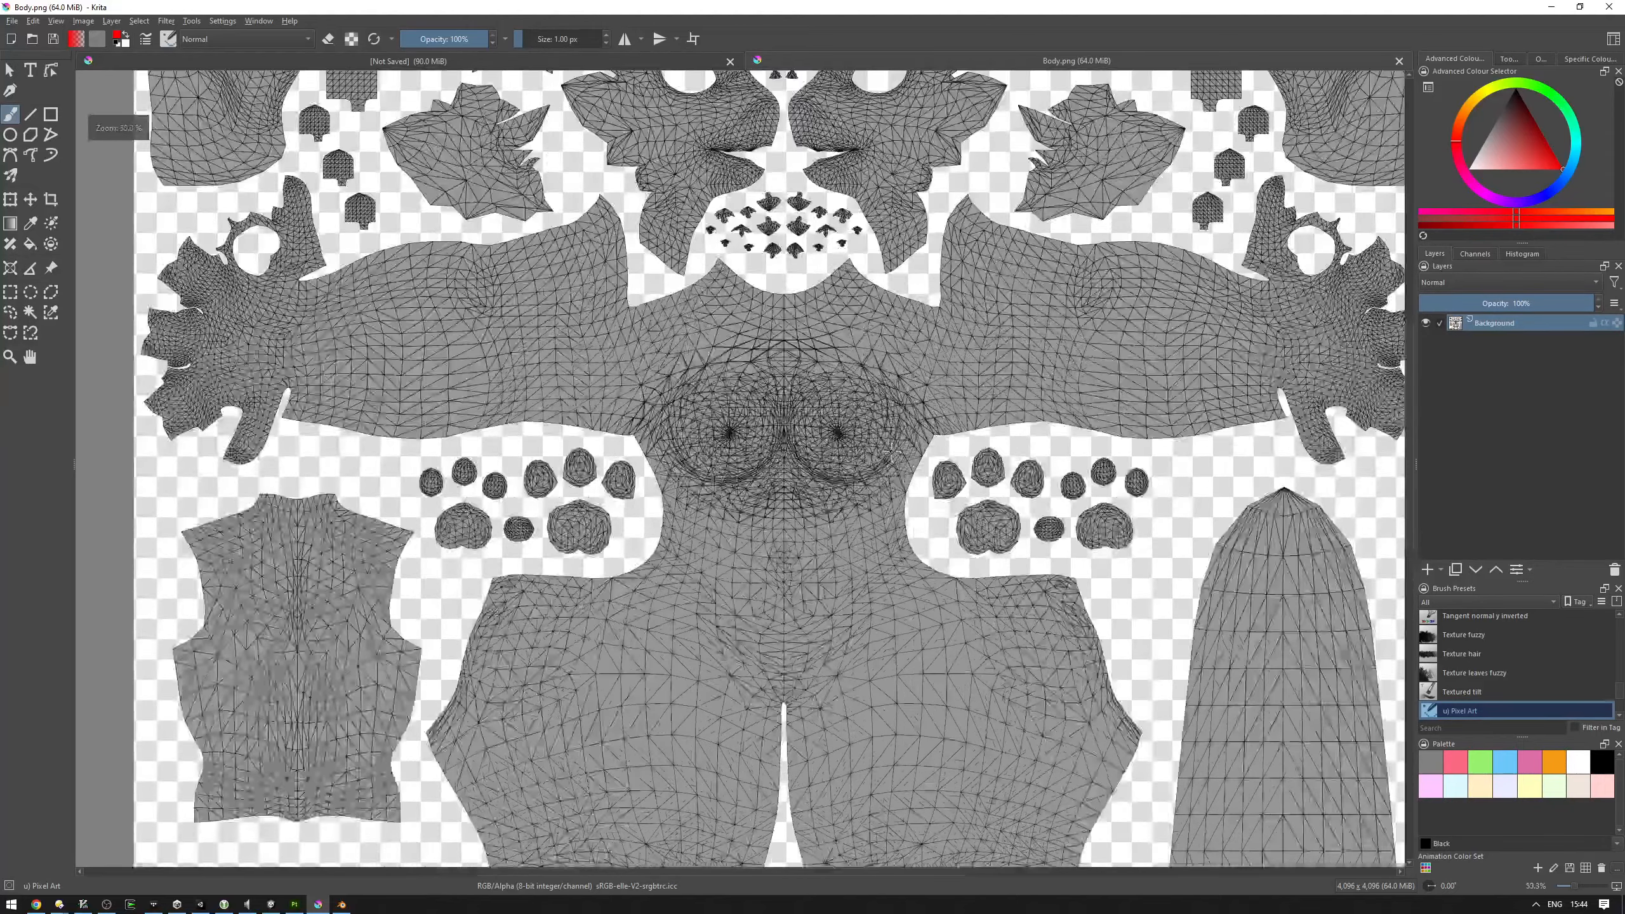
middle_drag(1011, 306, 1013, 491)
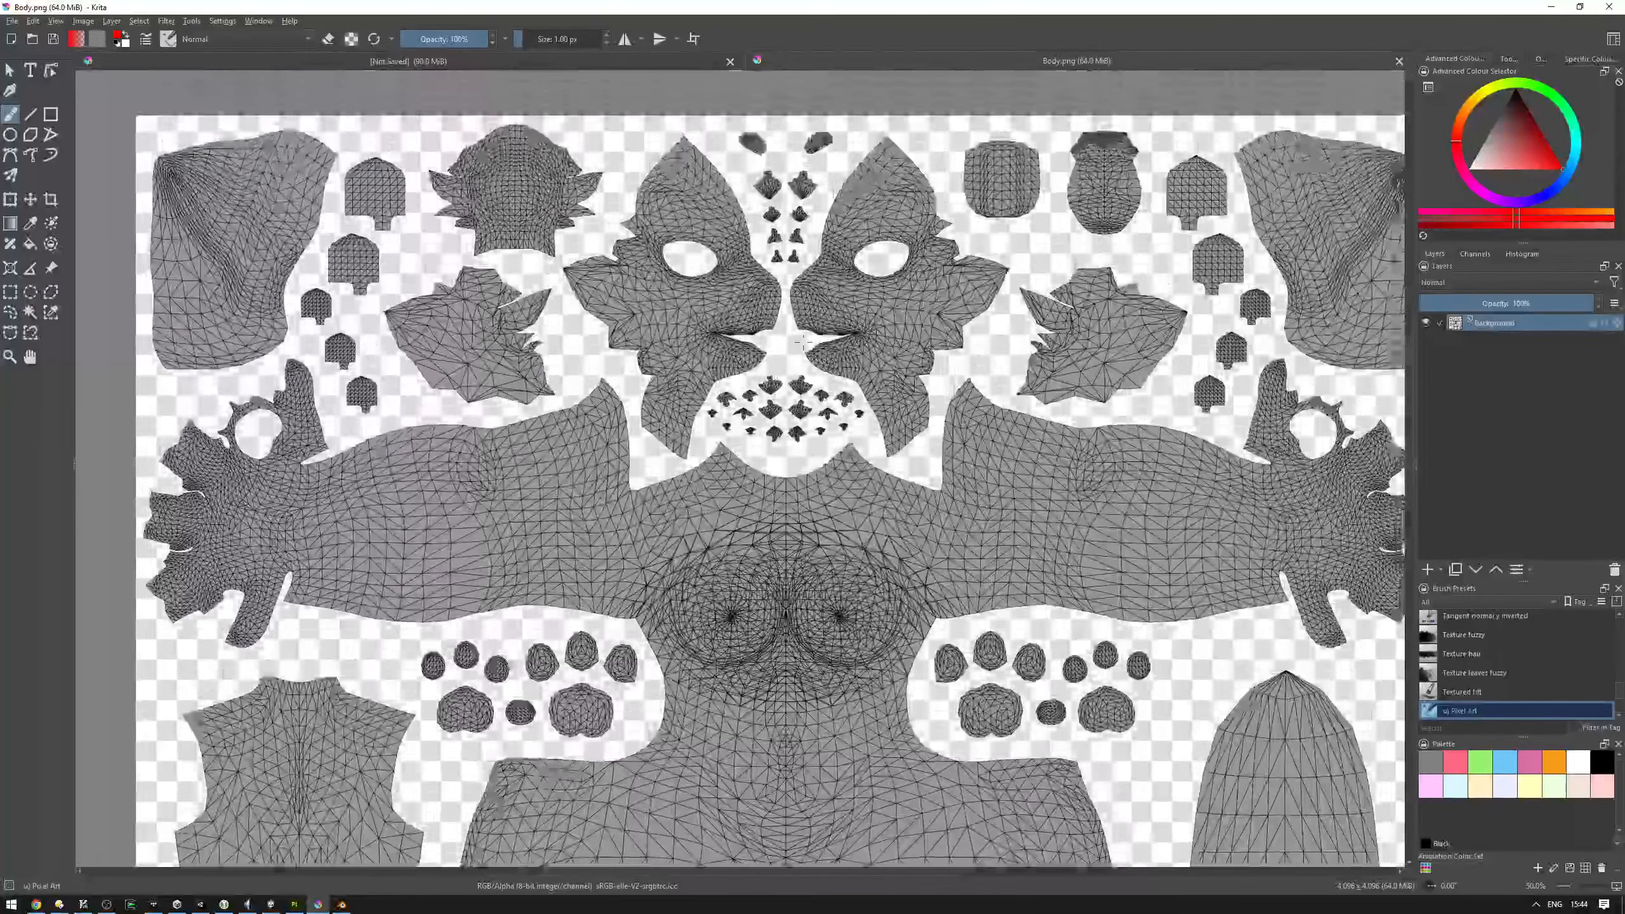
middle_drag(1174, 238, 913, 264)
middle_drag(742, 327, 897, 359)
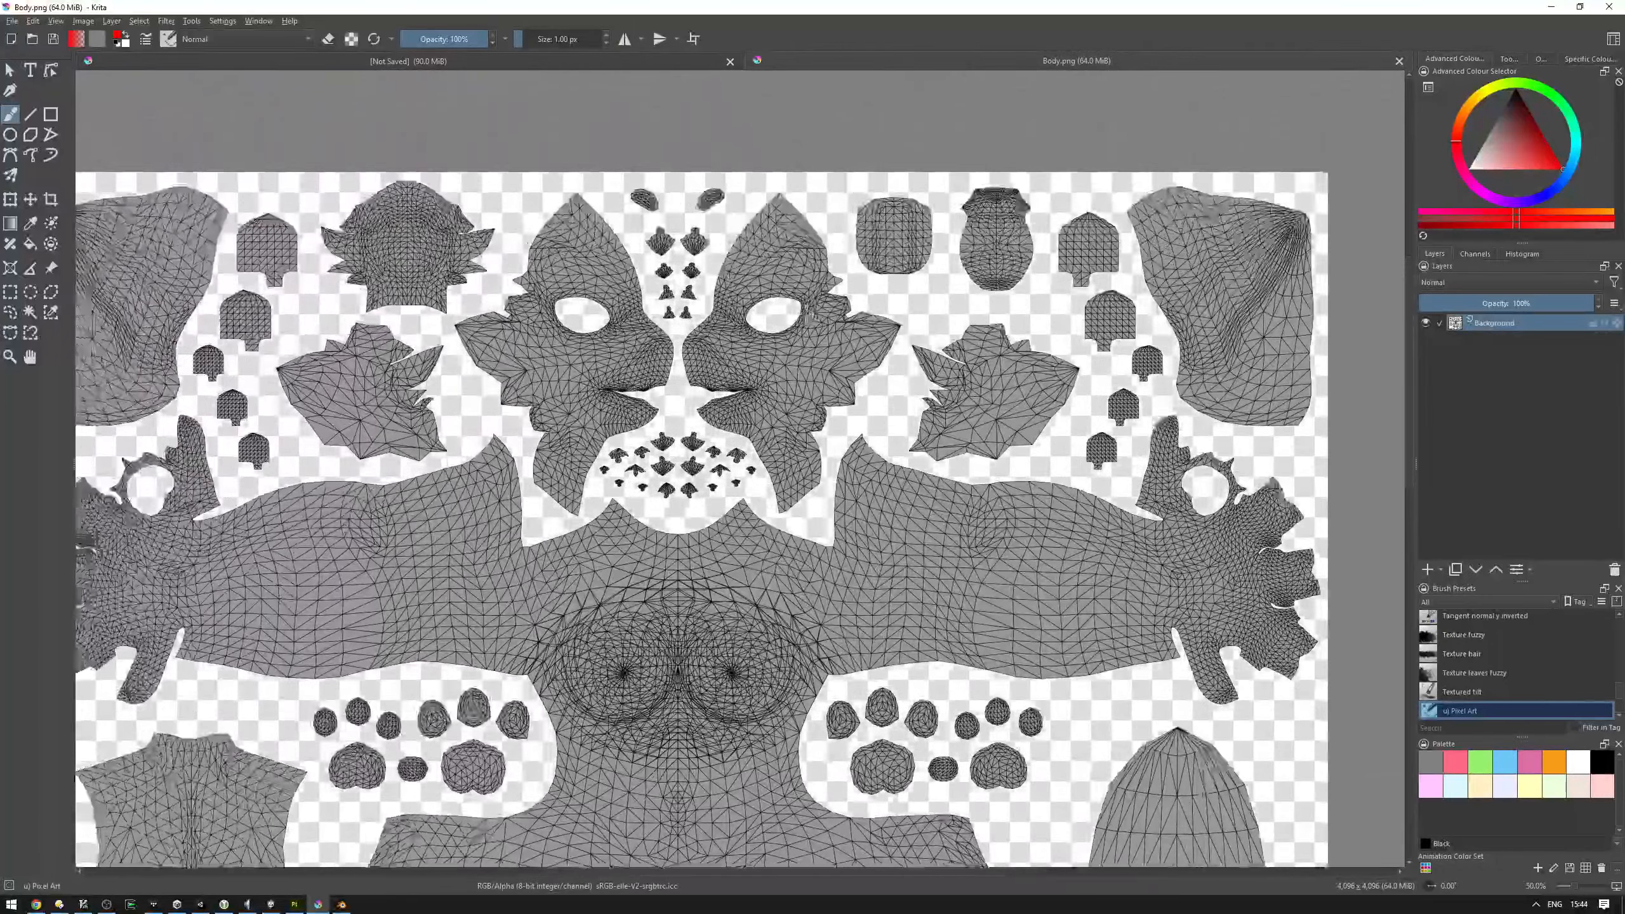
scroll(896, 363, up, 2)
middle_drag(999, 384, 890, 384)
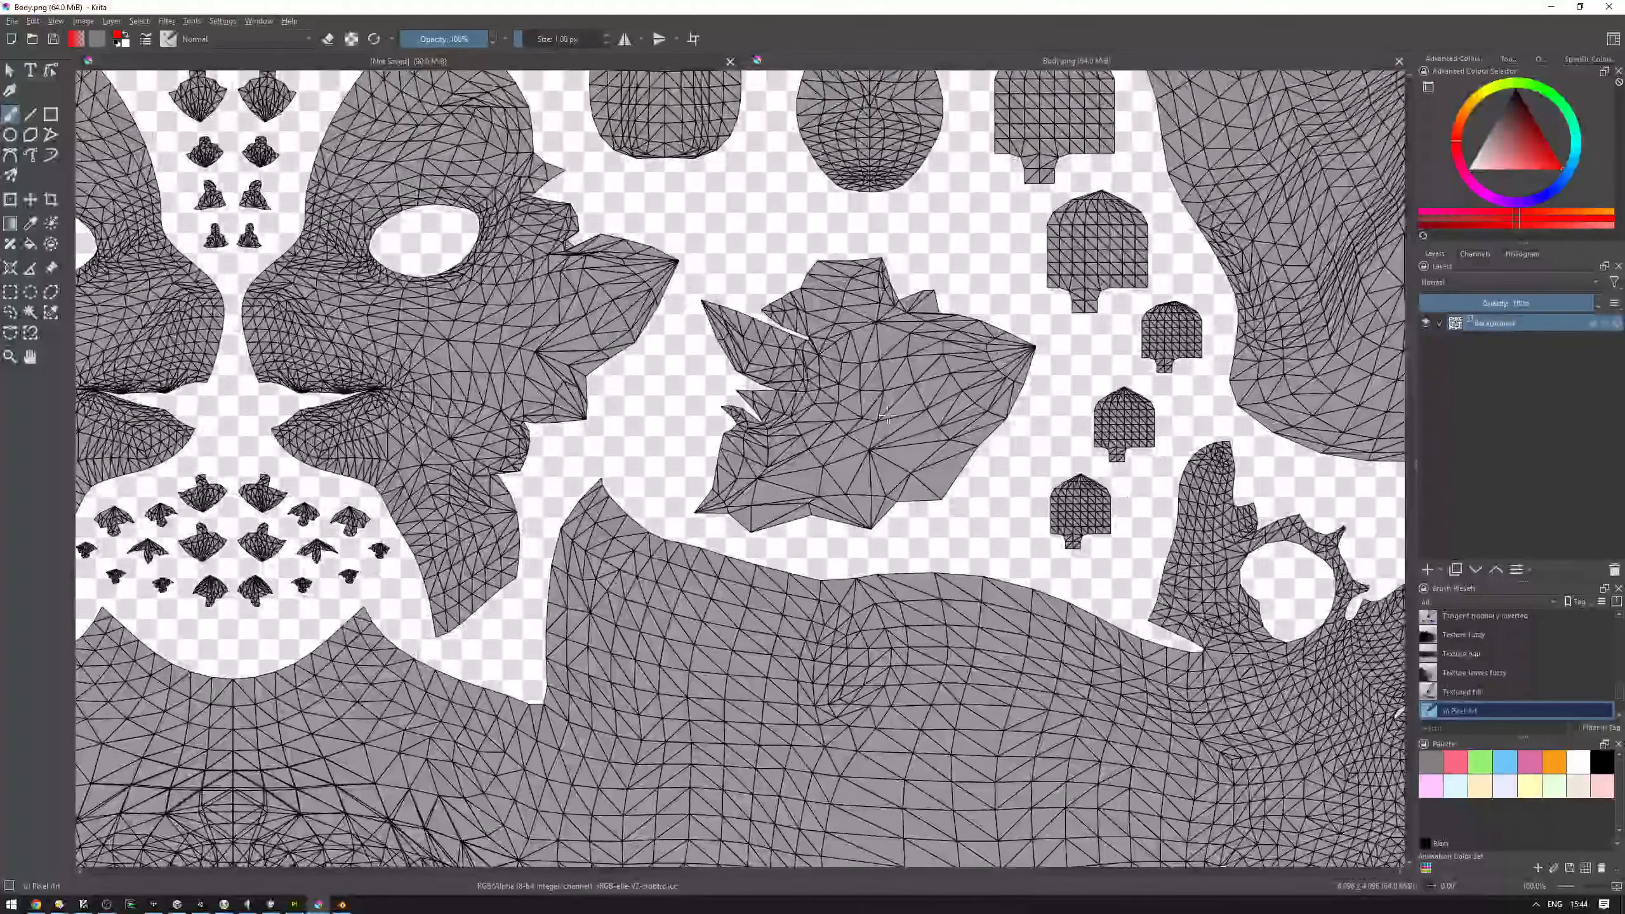
scroll(890, 385, down, 1)
middle_drag(1022, 298, 1023, 332)
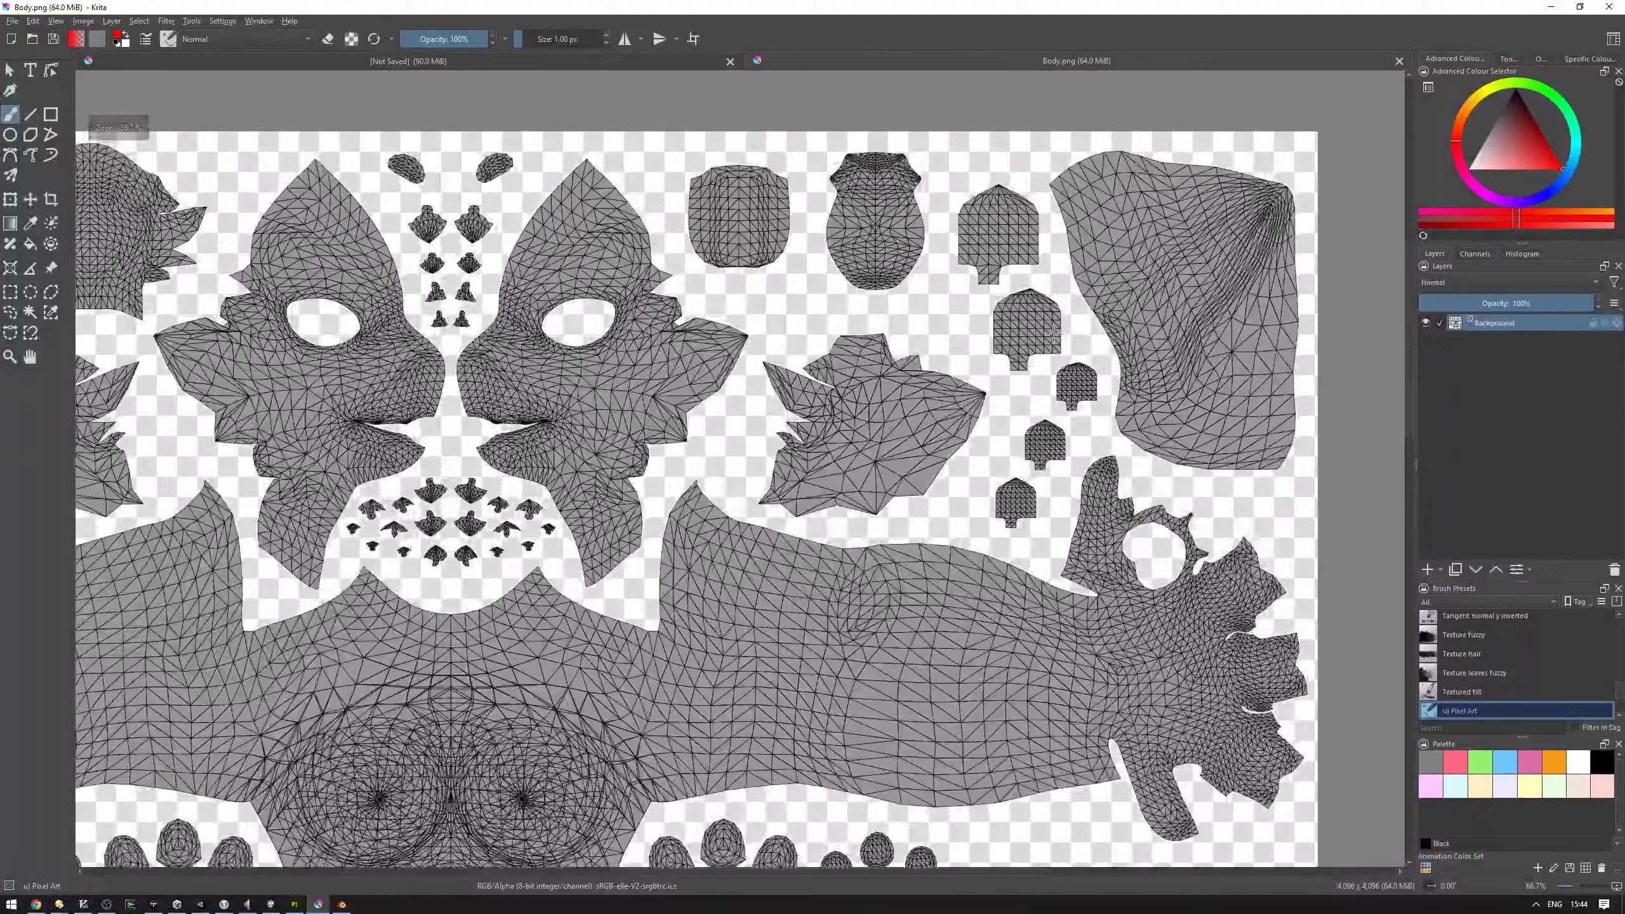
scroll(1034, 327, up, 3)
scroll(1014, 389, down, 3)
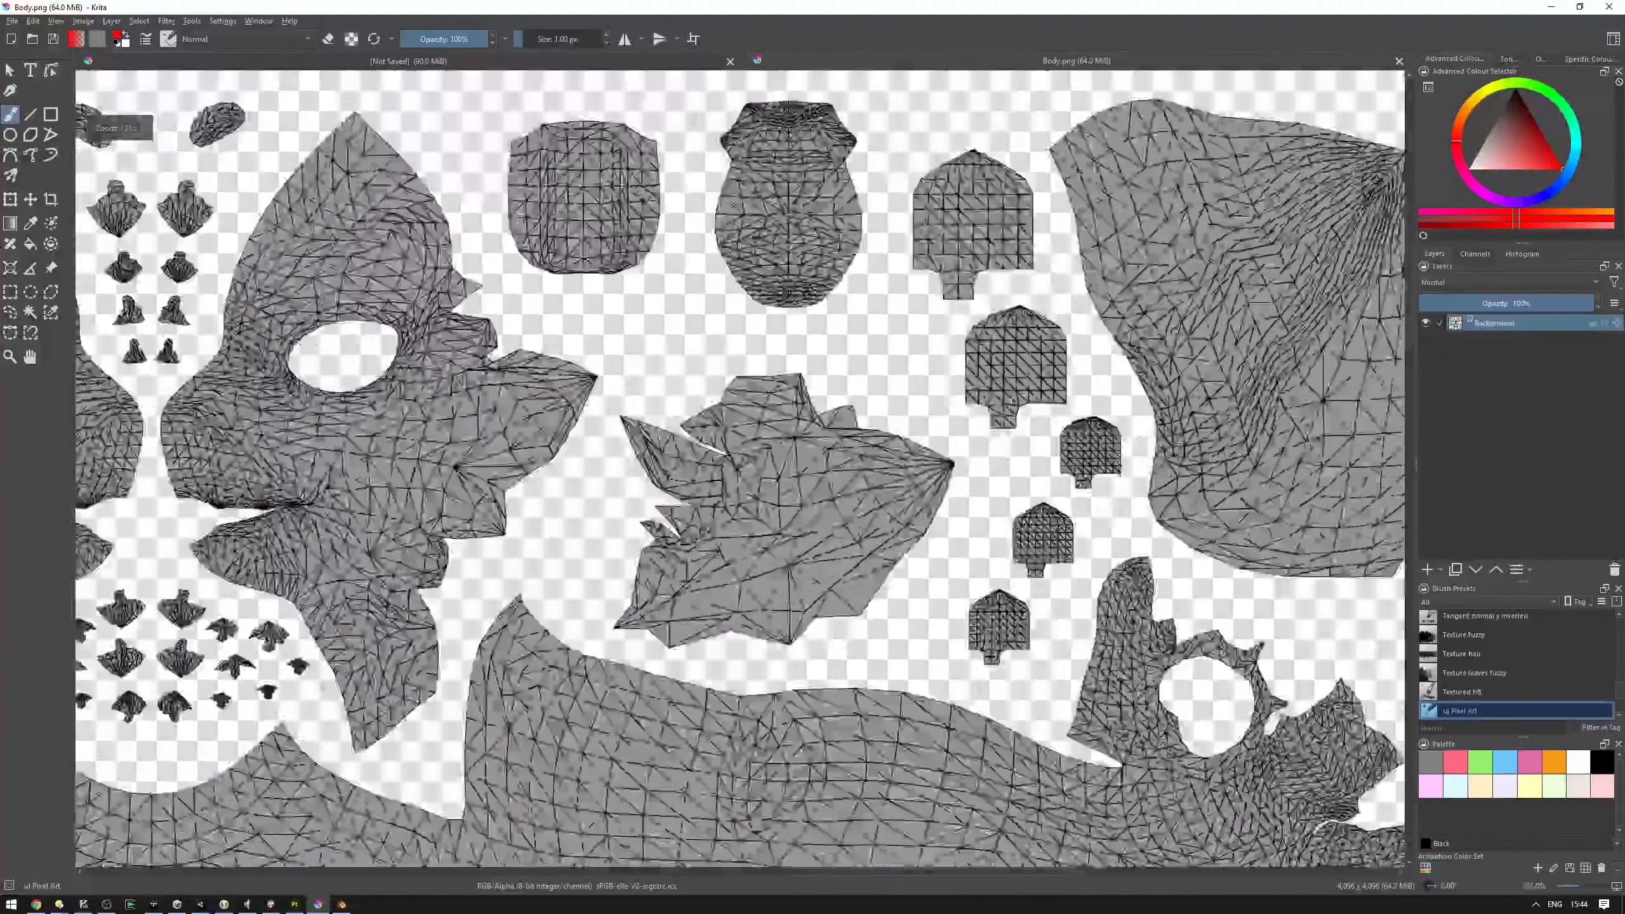
middle_drag(995, 429, 1194, 406)
scroll(1195, 405, down, 1)
scroll(894, 412, up, 2)
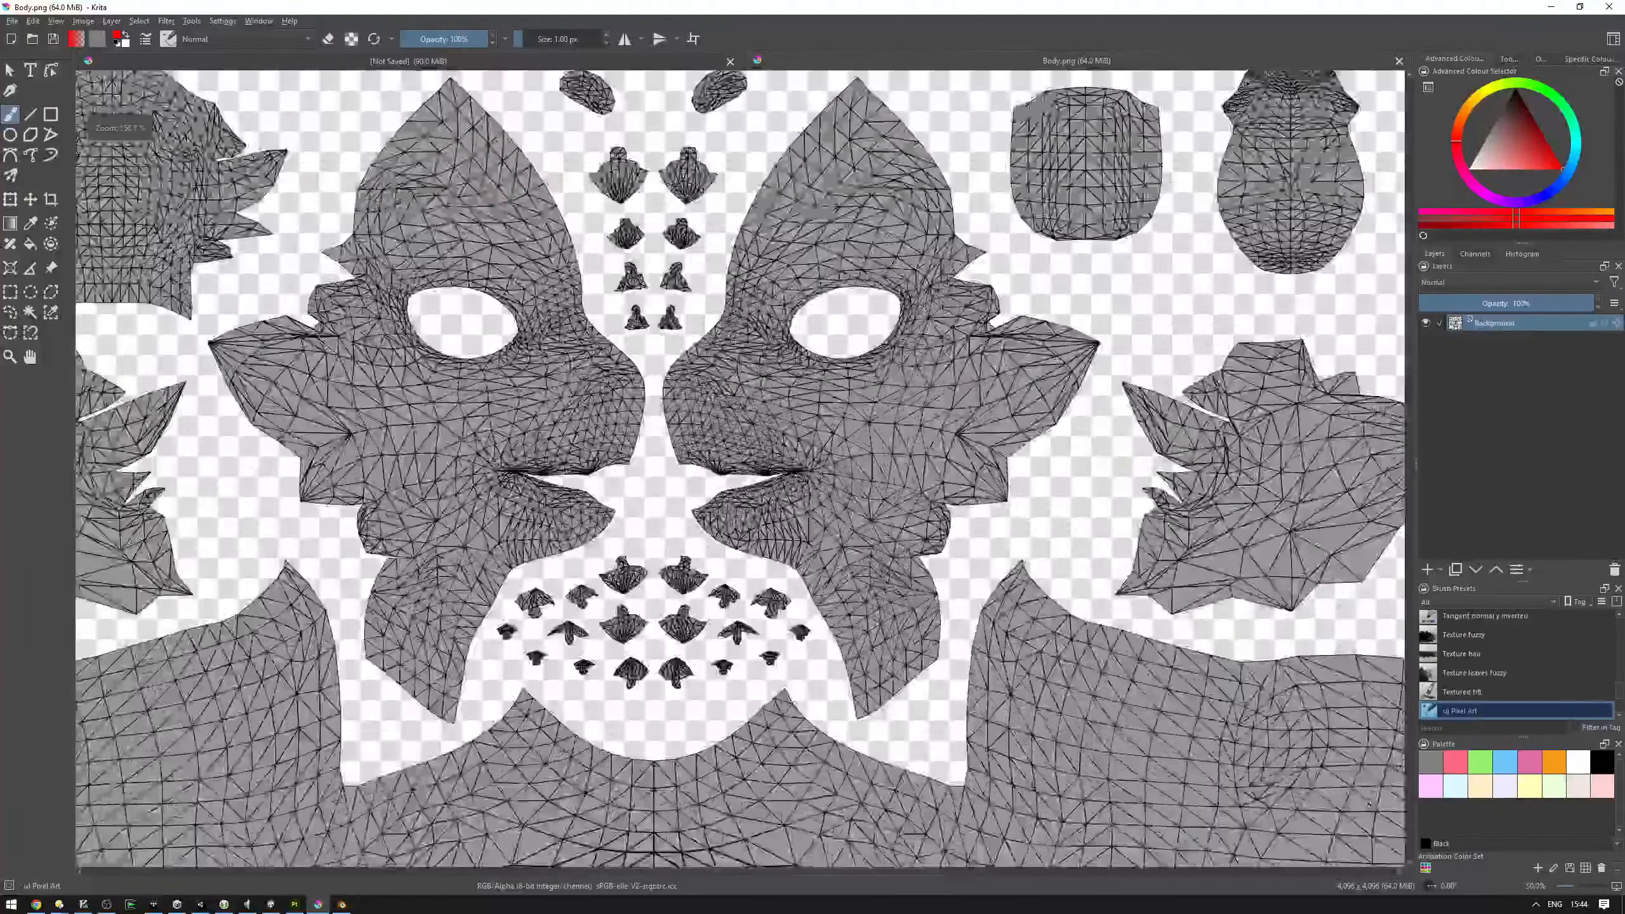
scroll(790, 447, down, 2)
scroll(1173, 432, up, 2)
scroll(932, 446, down, 1)
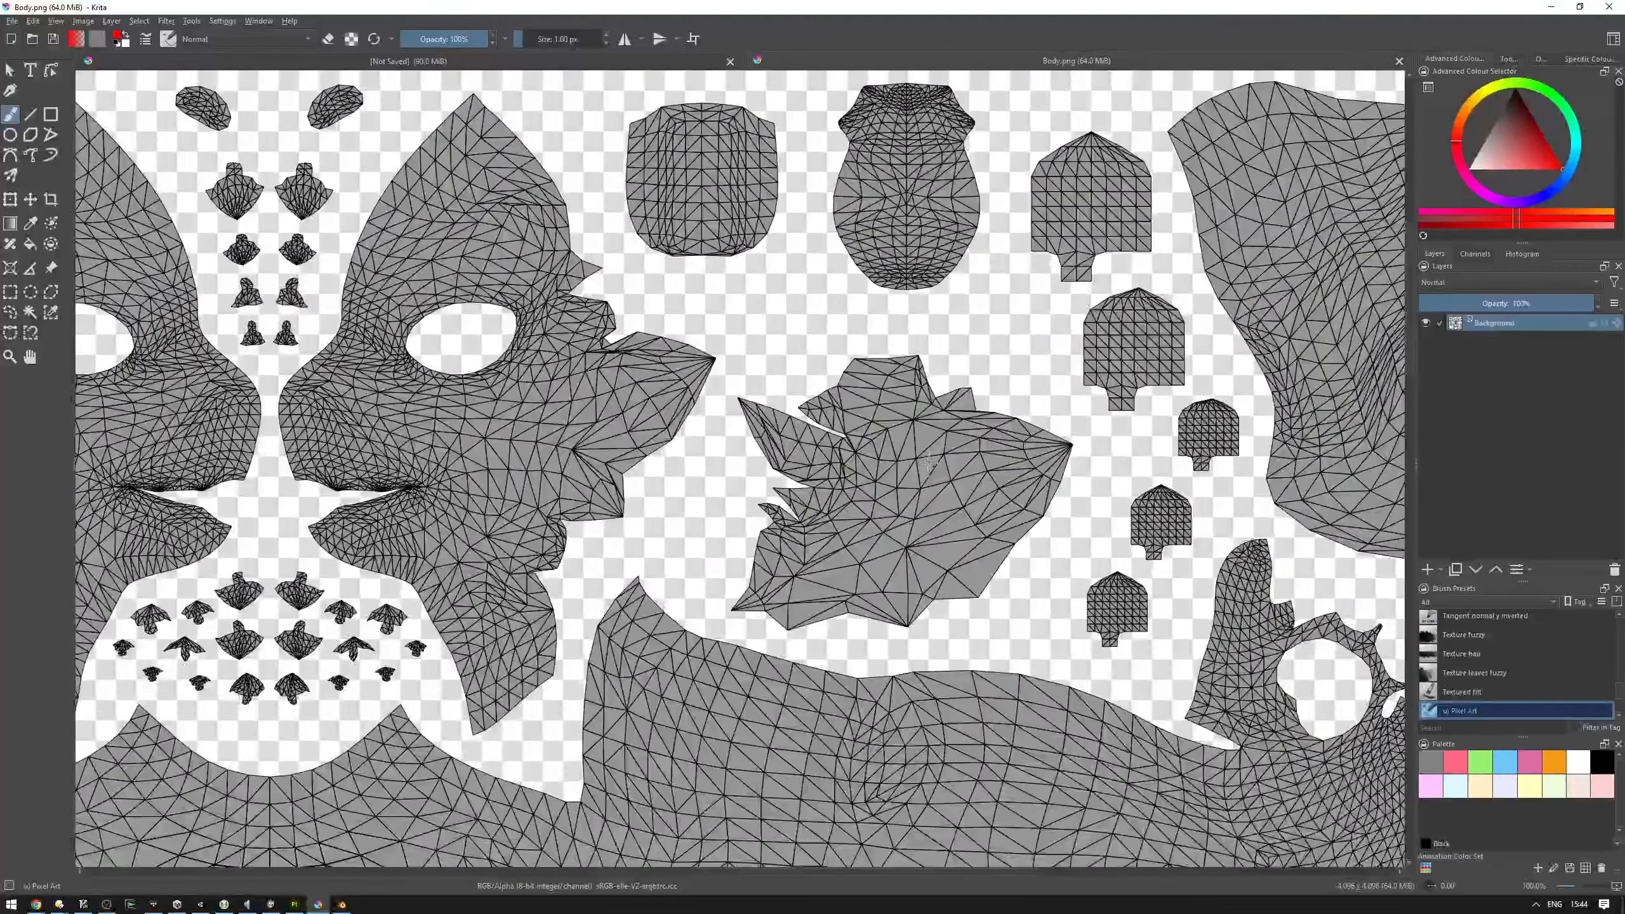
scroll(936, 444, down, 1)
middle_drag(936, 444, 981, 410)
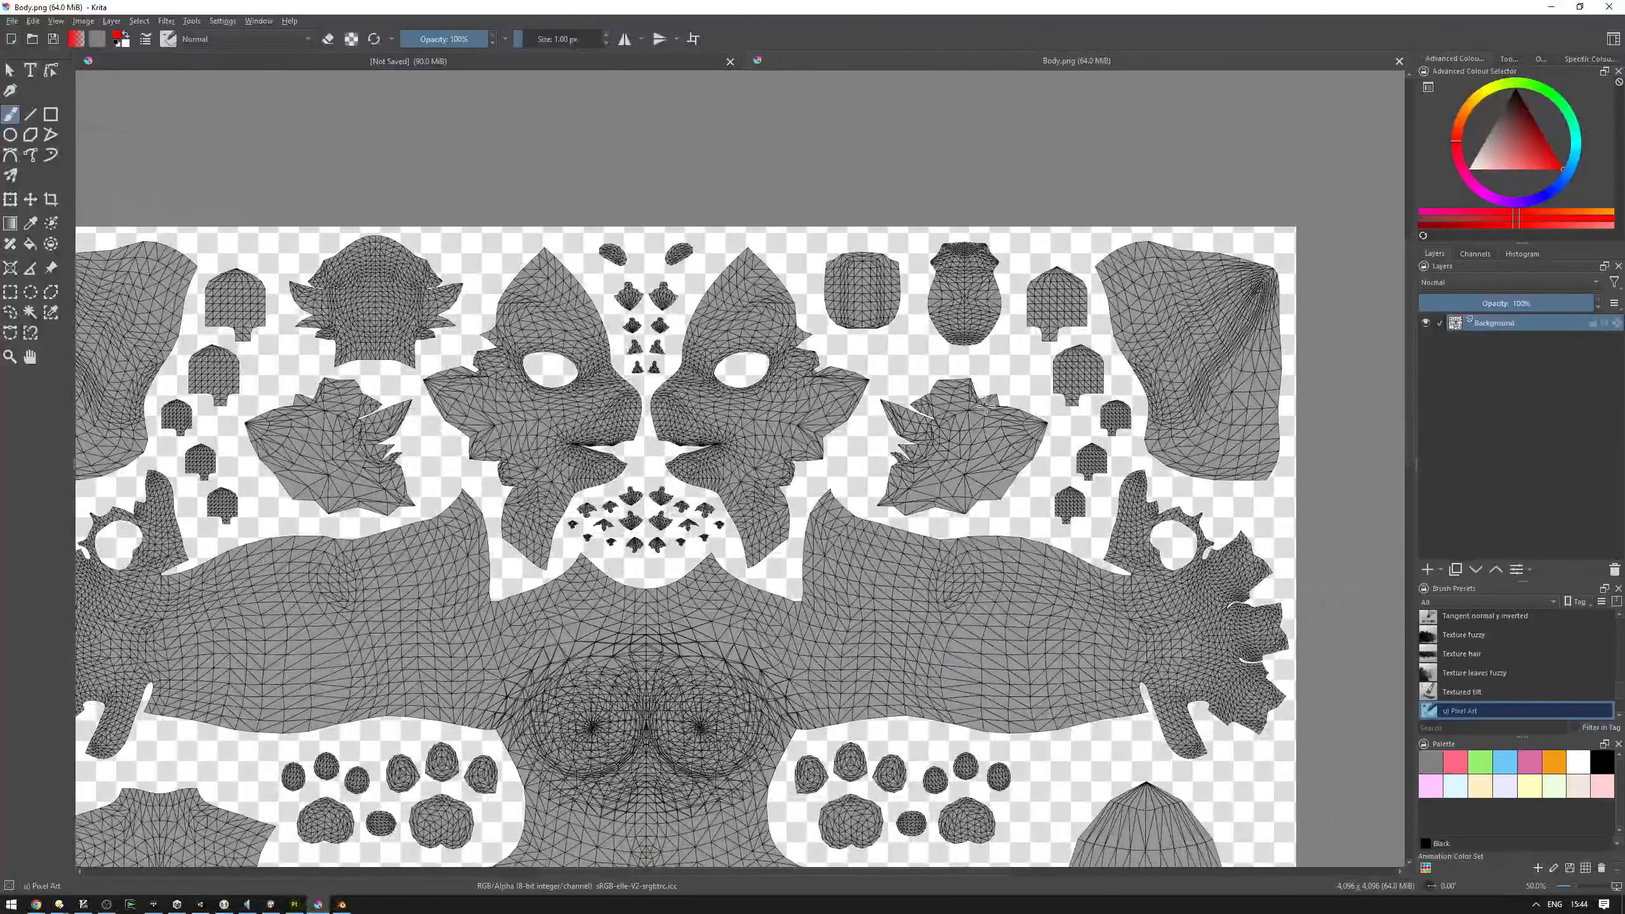
Step: Switch to Blender, make the body material slot active and turn on UV sync selection
click(342, 904)
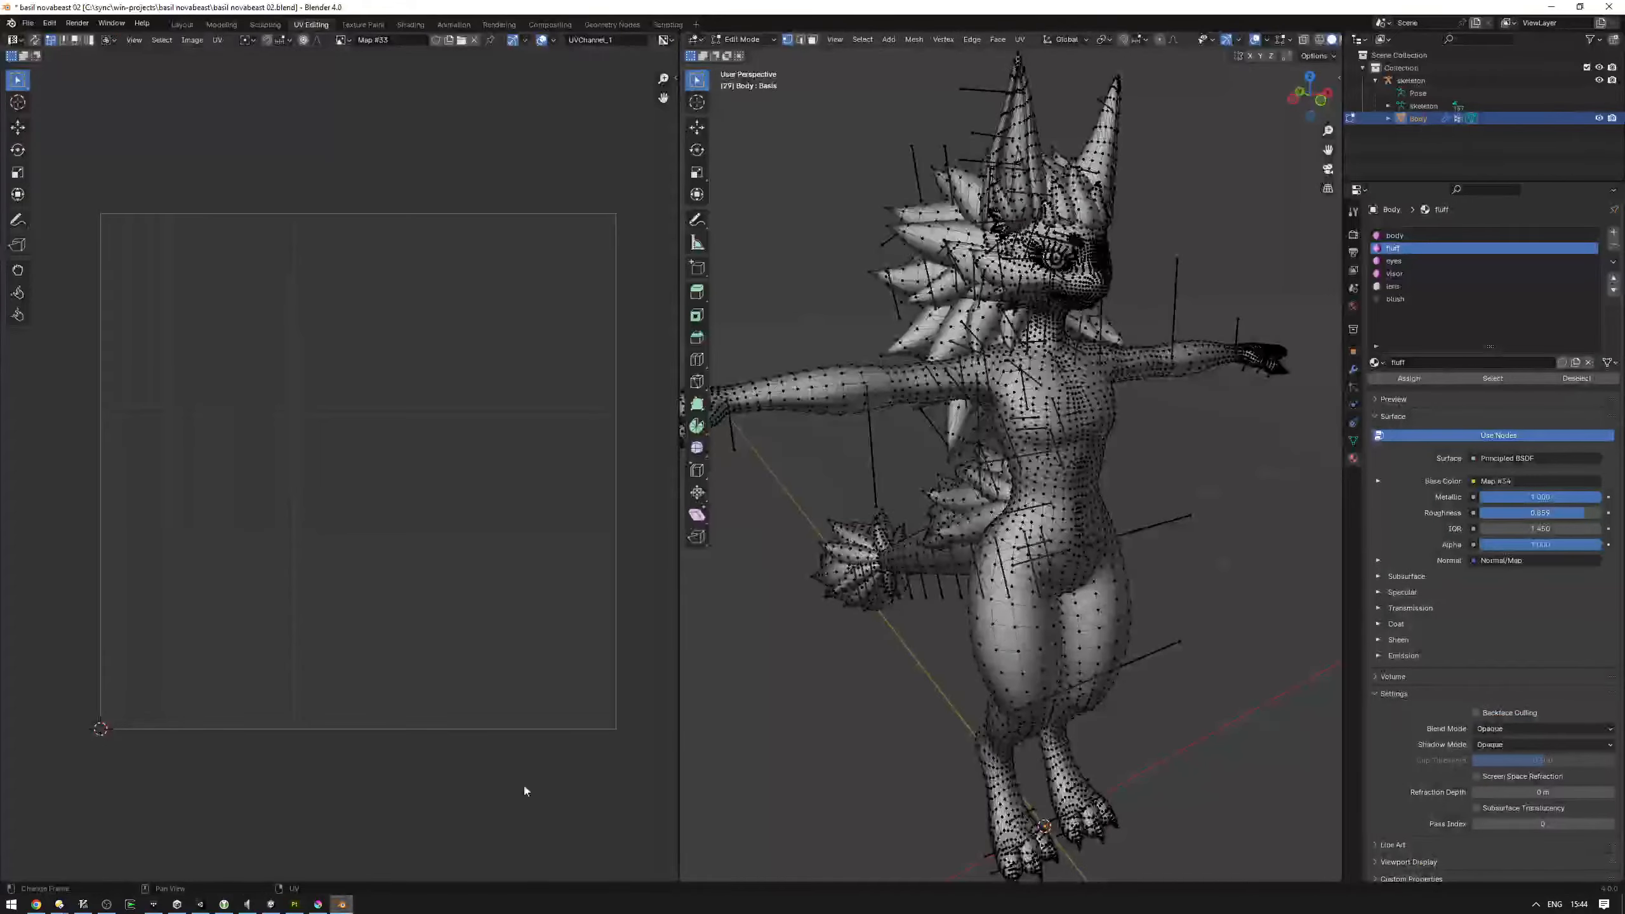
click(1405, 235)
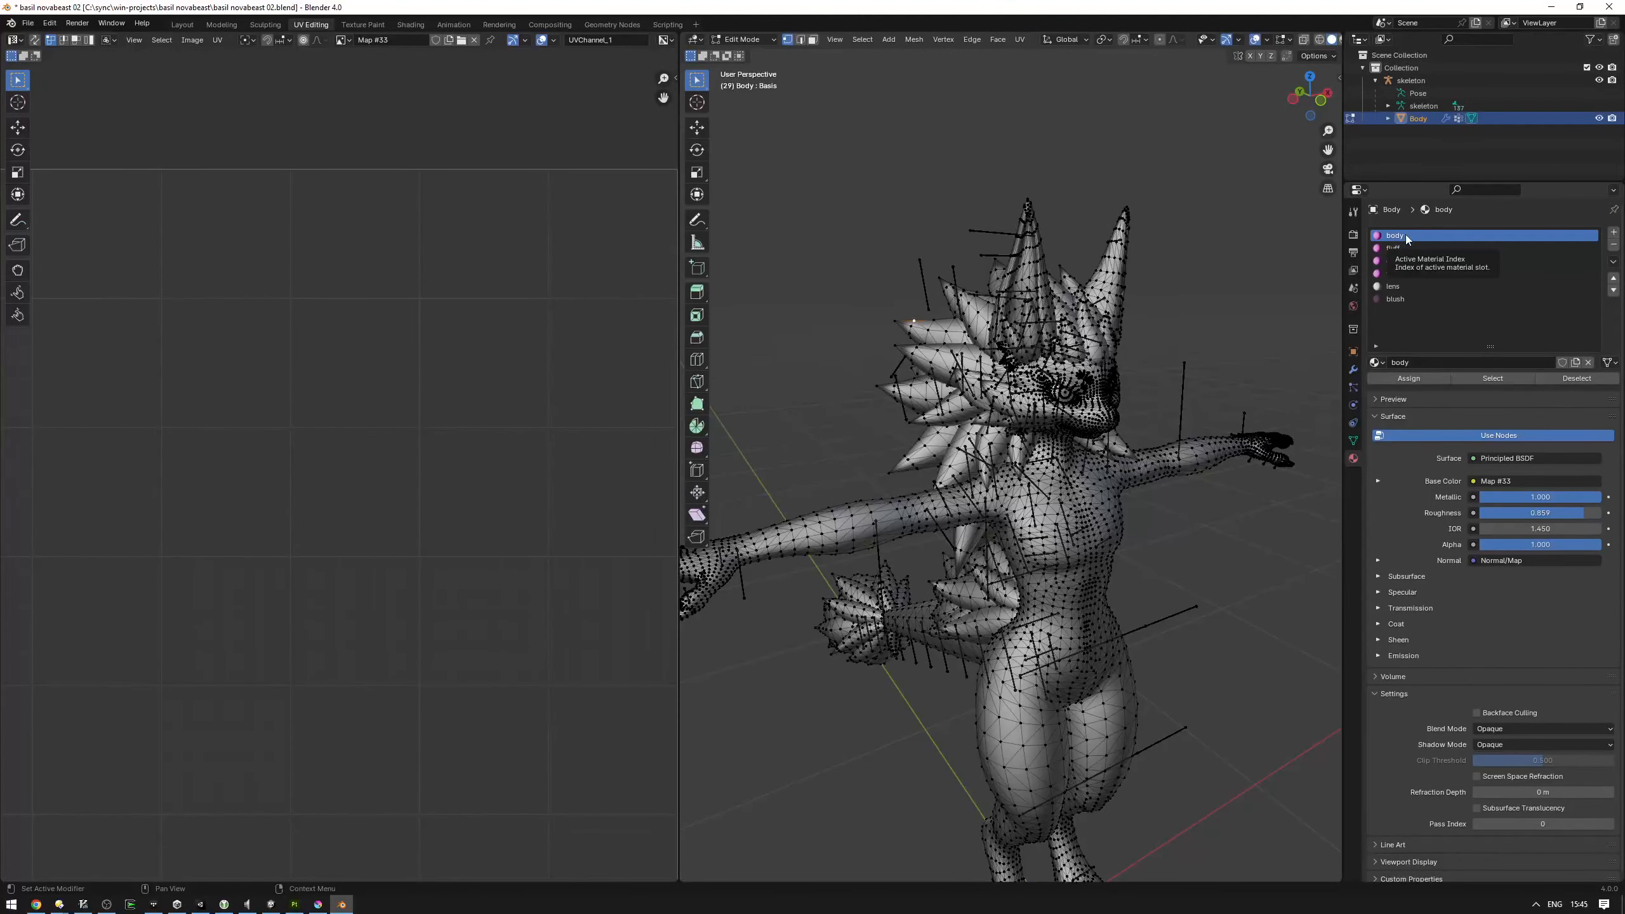
click(34, 41)
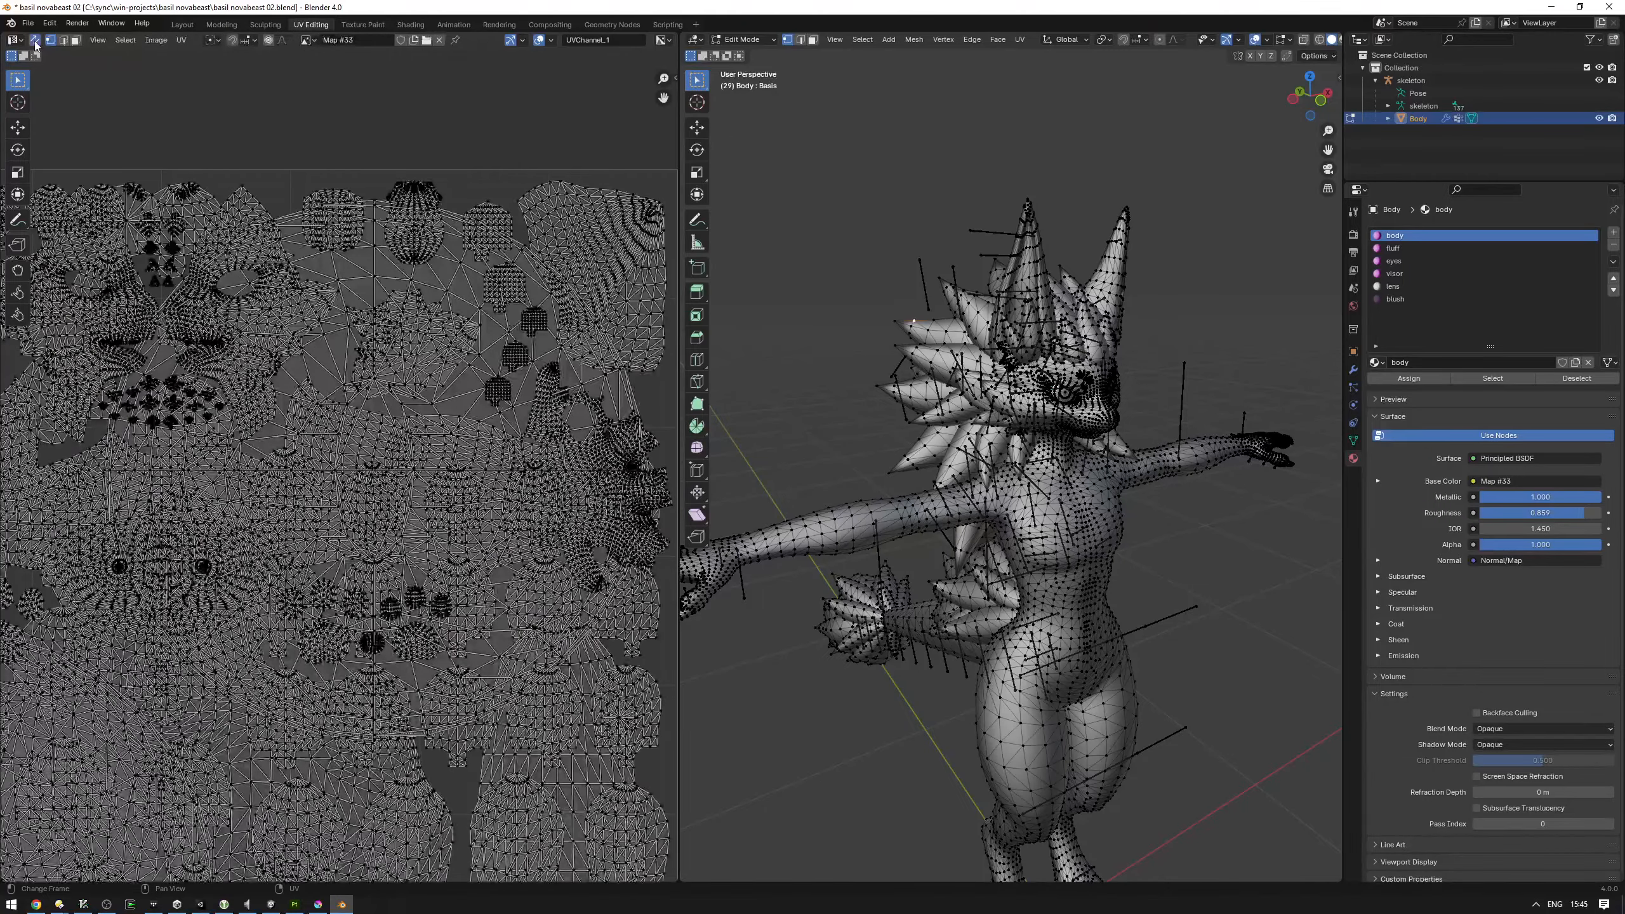
Step: Select the spiky cheek UV island and locate its geometry on the side of the character's head
scroll(322, 379, down, 5)
scroll(323, 379, up, 8)
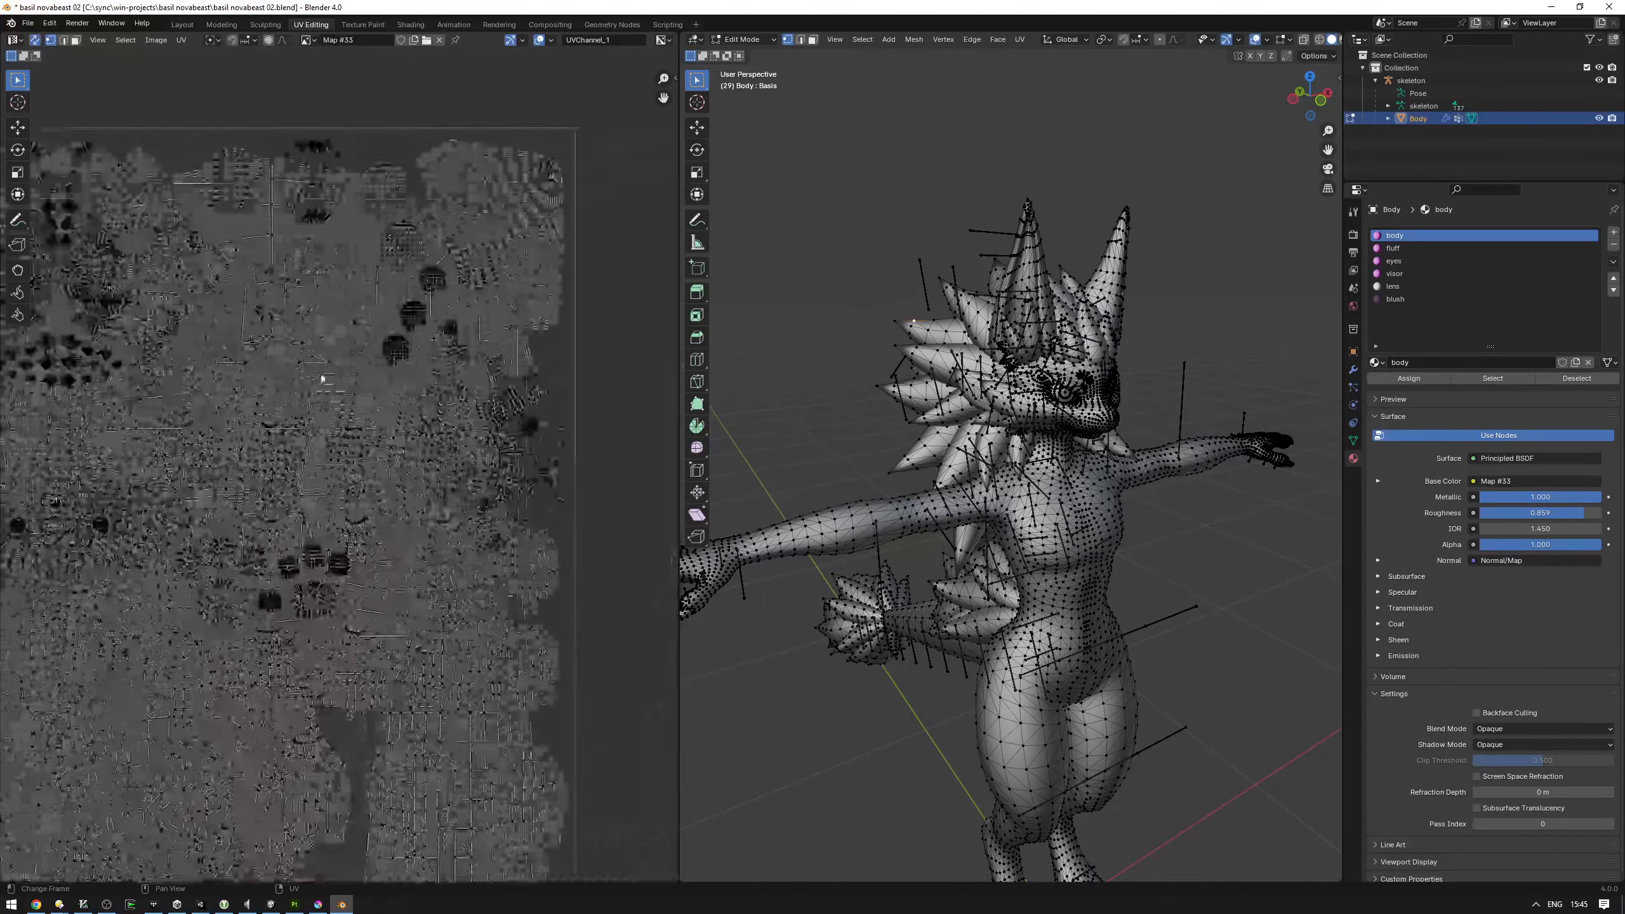
scroll(328, 346, up, 3)
middle_drag(333, 326, 335, 582)
scroll(450, 498, up, 2)
scroll(335, 461, down, 7)
middle_drag(360, 371, 458, 252)
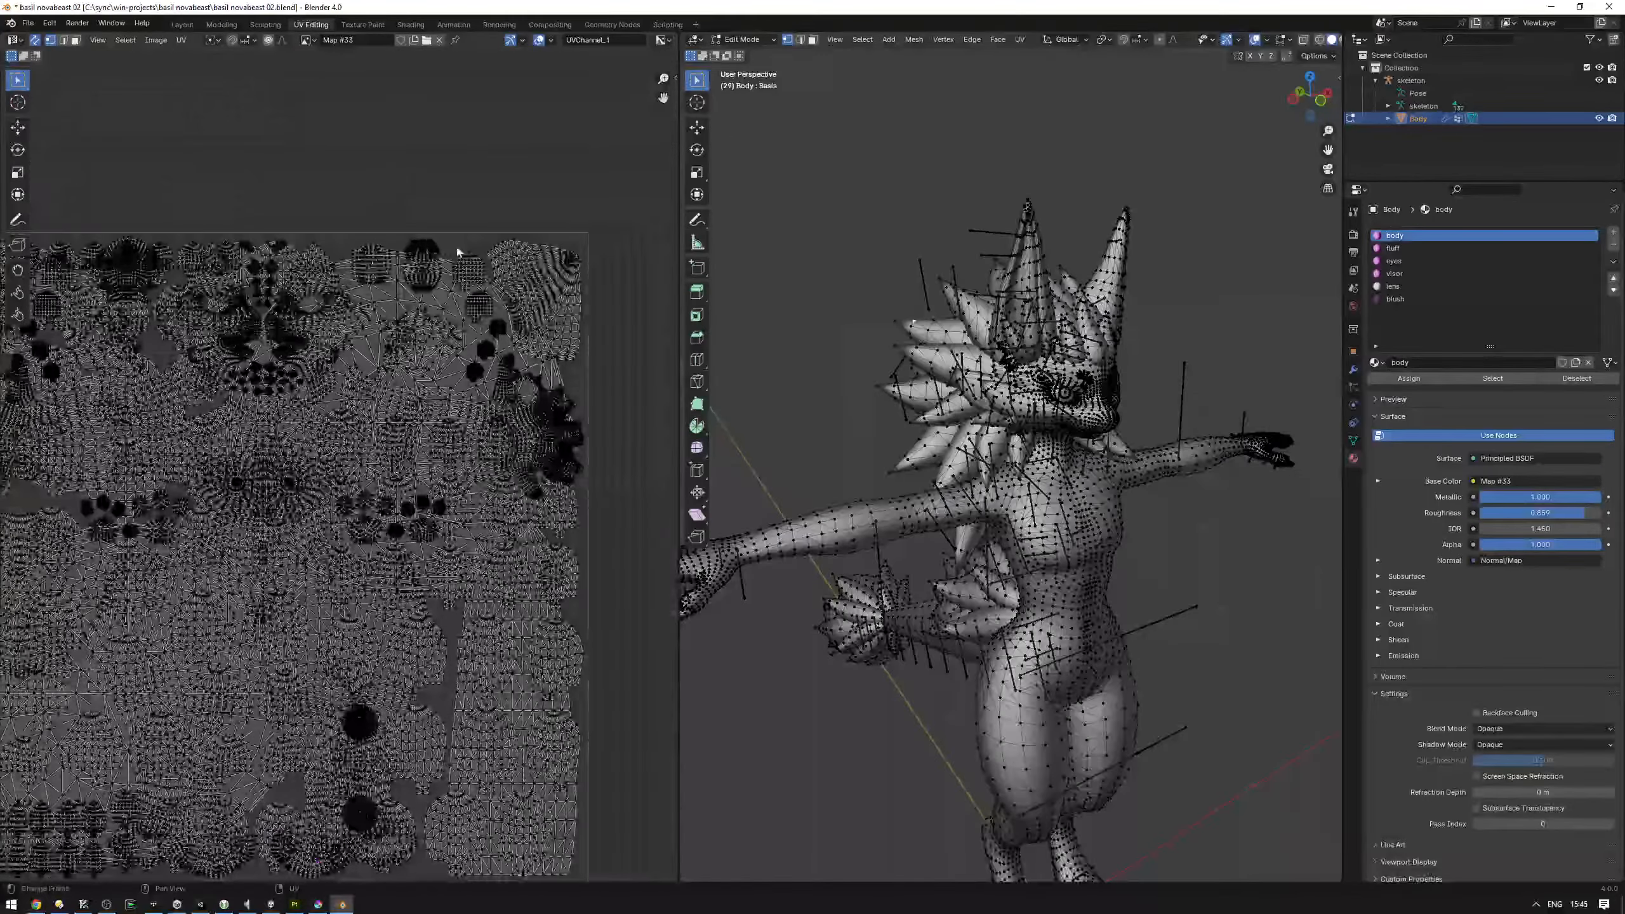
scroll(301, 308, up, 7)
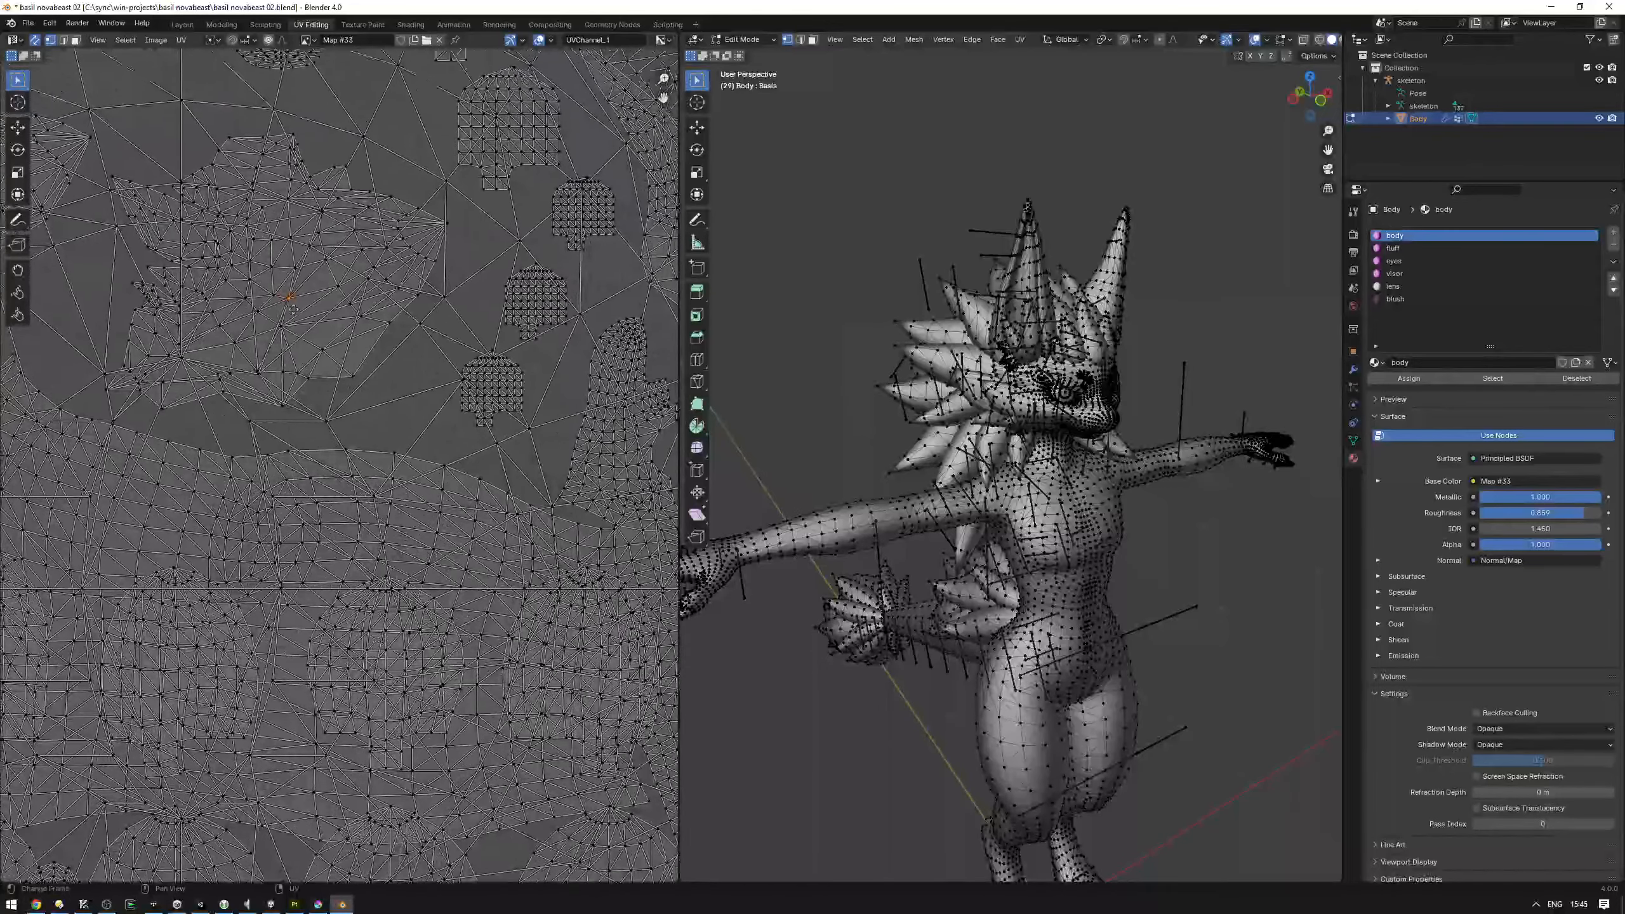
scroll(294, 309, down, 2)
key(l)
scroll(283, 305, up, 2)
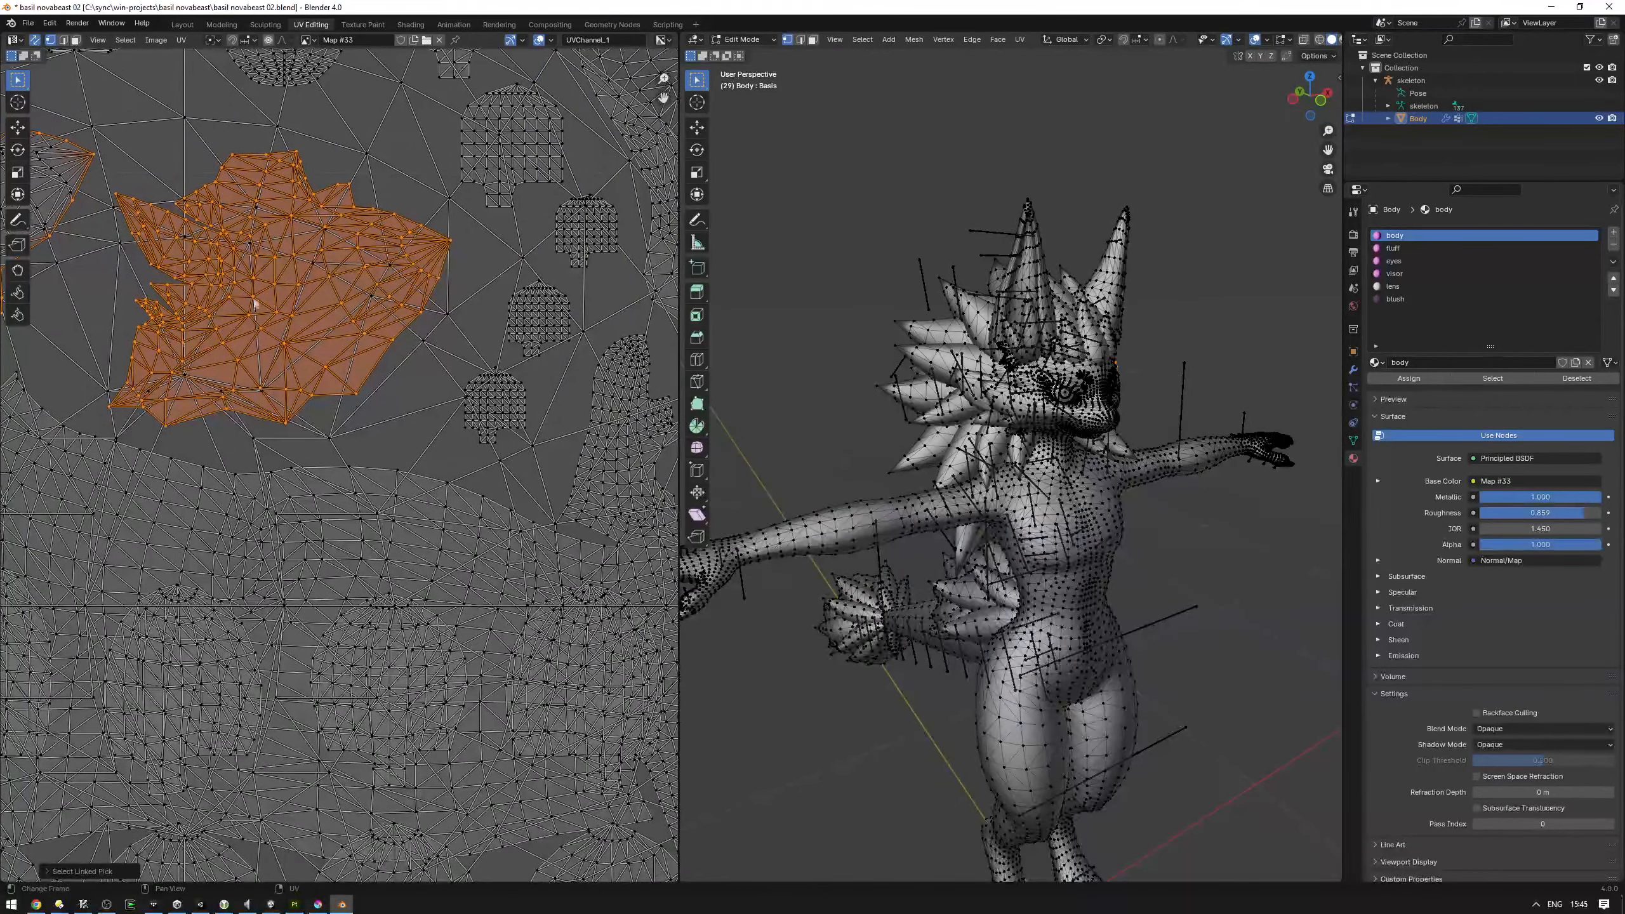
scroll(254, 304, down, 1)
middle_drag(253, 304, 364, 316)
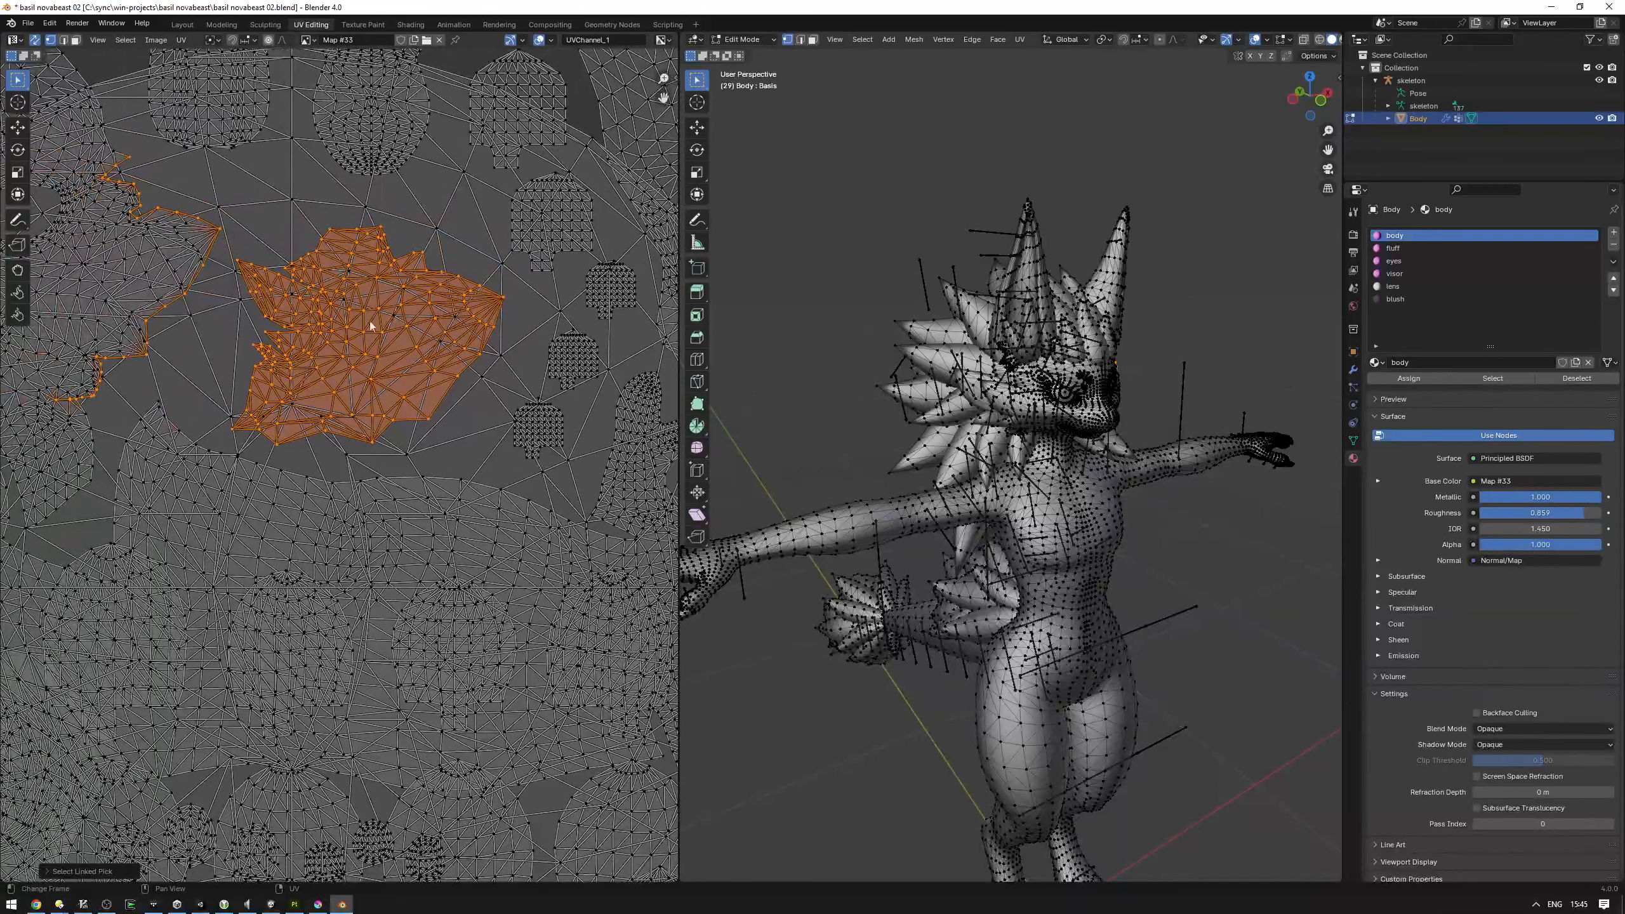
middle_drag(1090, 388, 877, 372)
scroll(871, 365, up, 6)
shift+middle_drag(851, 307, 1020, 491)
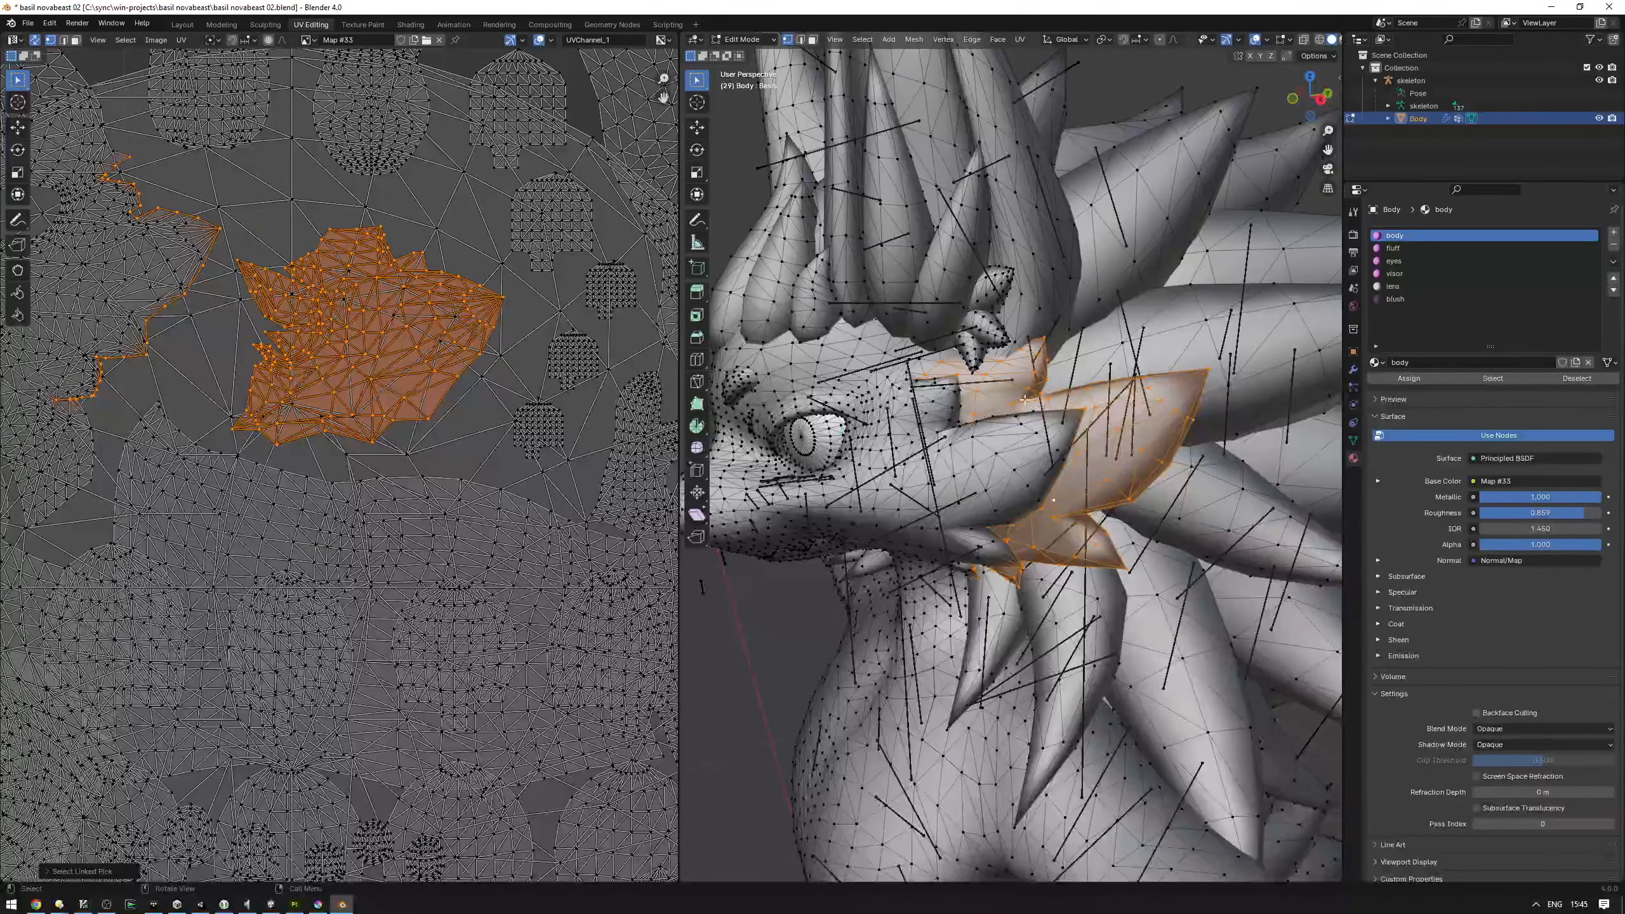
Step: Pick a single point on the cheek tuft and select all mesh geometry linked to it
click(408, 326)
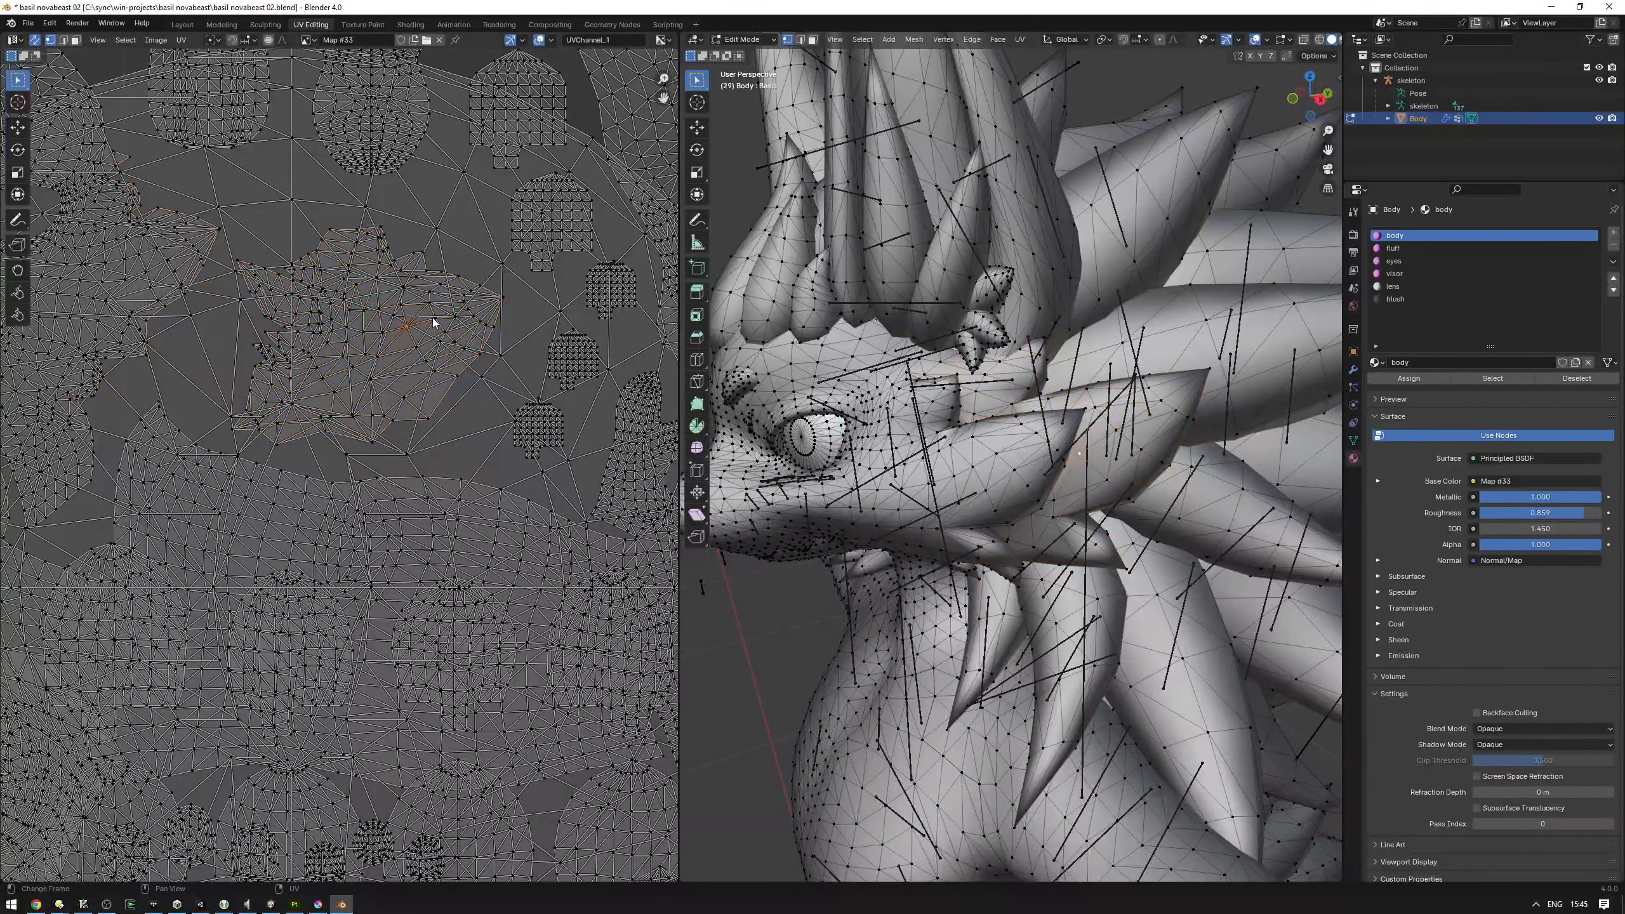
click(1093, 403)
middle_drag(1125, 407, 1123, 437)
key(ctrl+l)
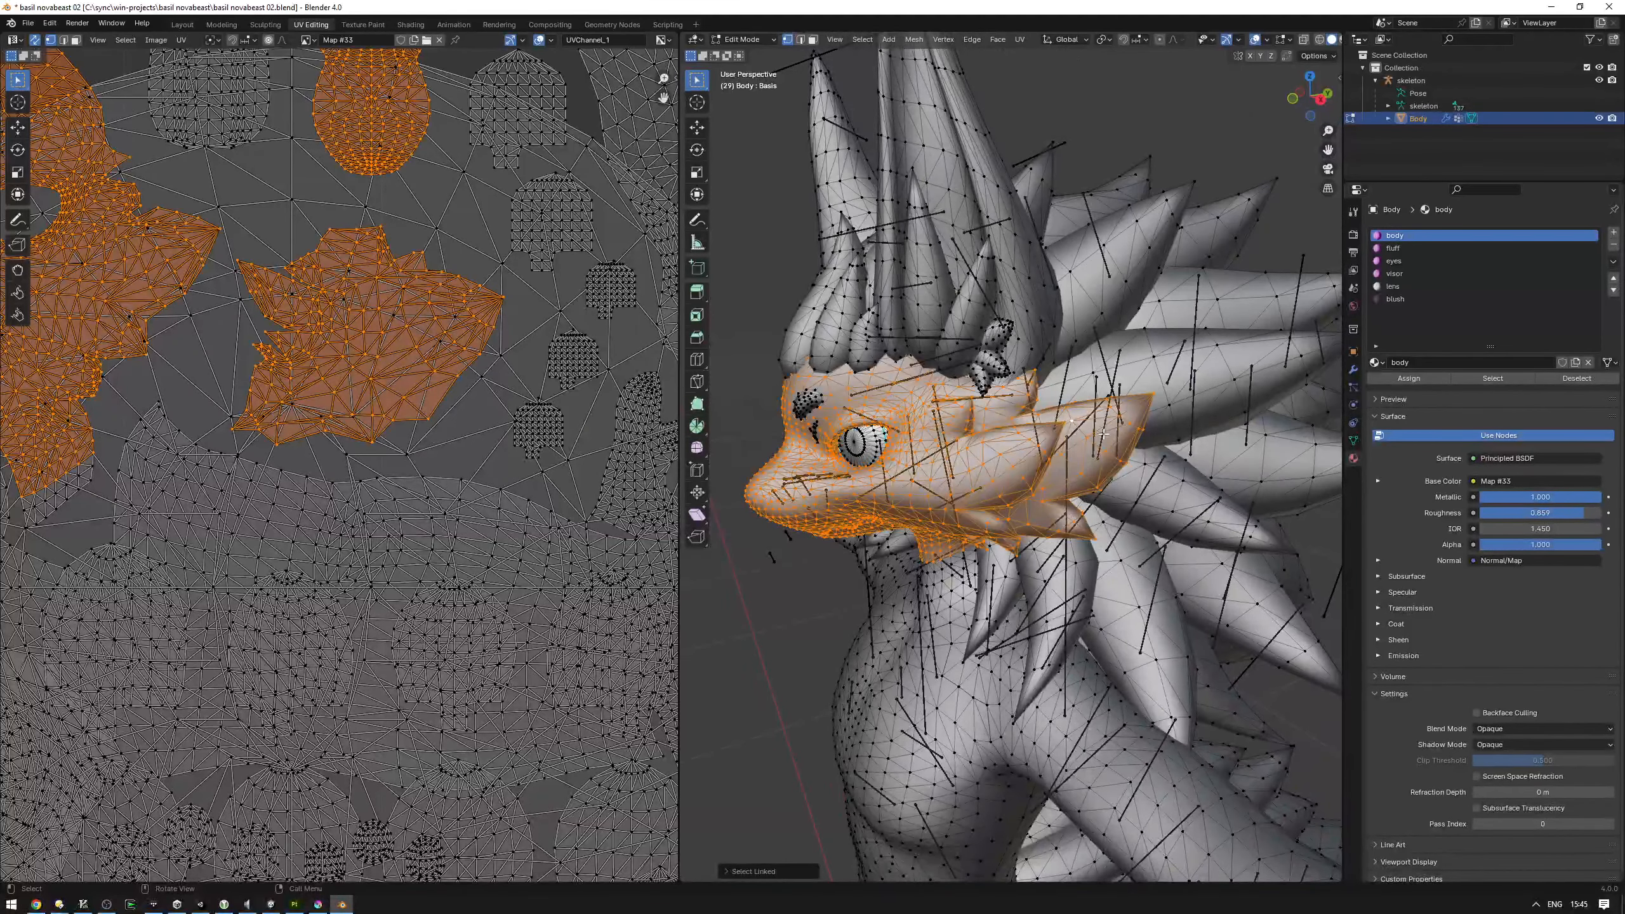
Step: Change to face selection, pick several faces on the cheek tuft and select all geometry linked to them
click(1104, 435)
key(3)
click(1102, 433)
click(1099, 422)
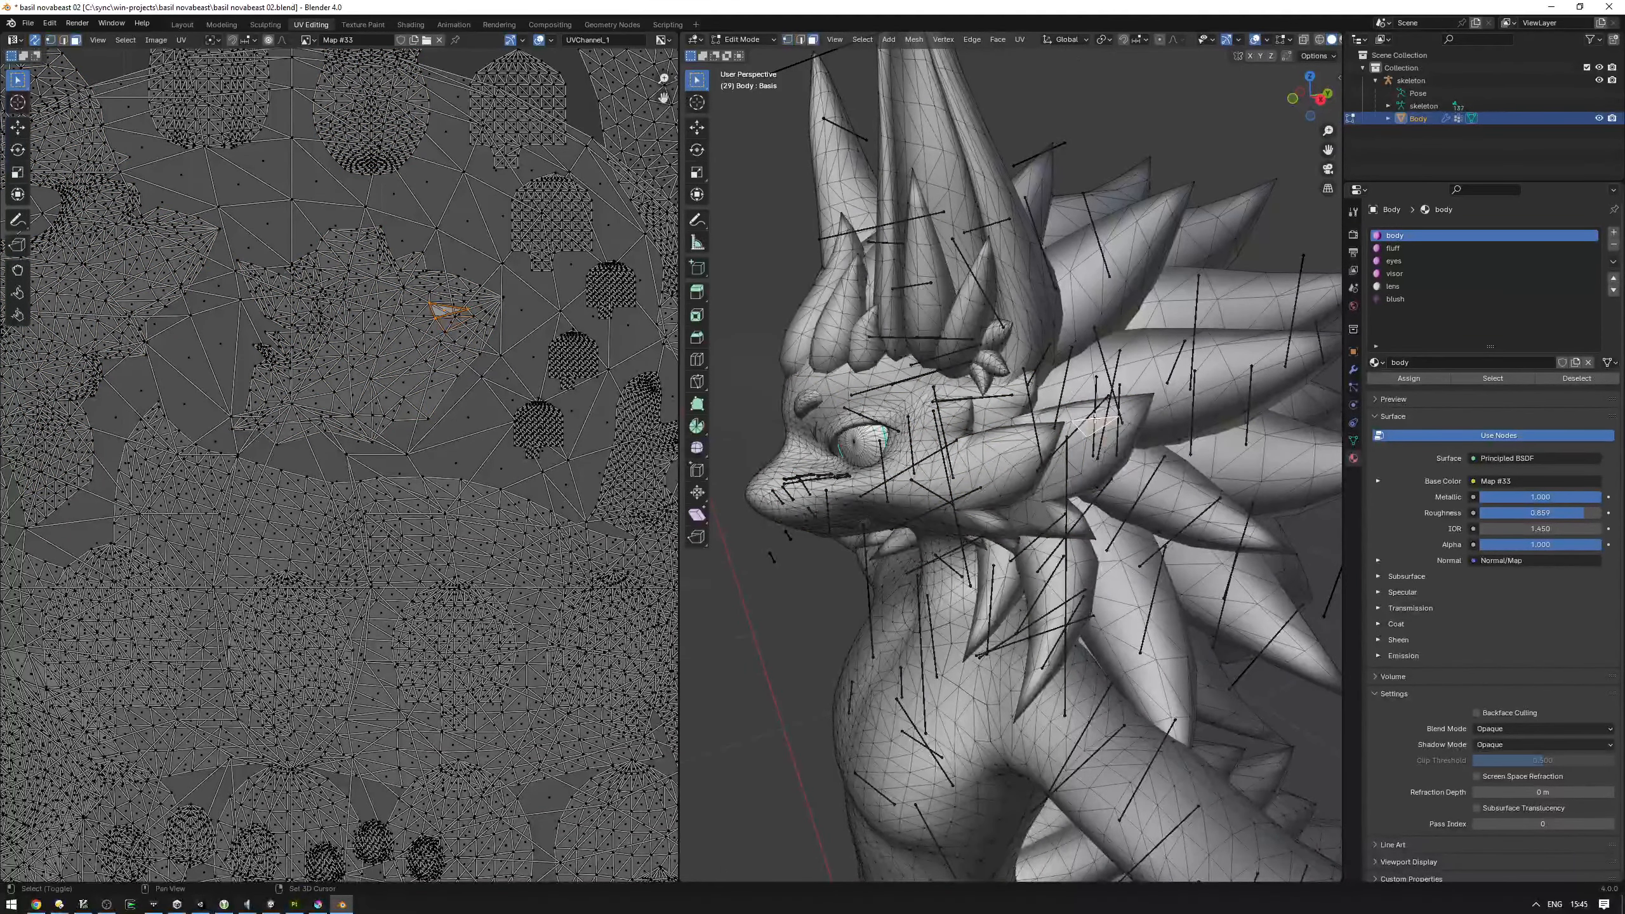
click(1099, 414)
shift+click(1096, 421)
shift+click(1092, 449)
shift+click(1092, 462)
key(ctrl+l)
Step: Examine the selected head geometry from the front and side and compare it with its UV islands
scroll(1087, 461, down, 5)
middle_drag(1087, 461, 1177, 456)
scroll(372, 363, down, 1)
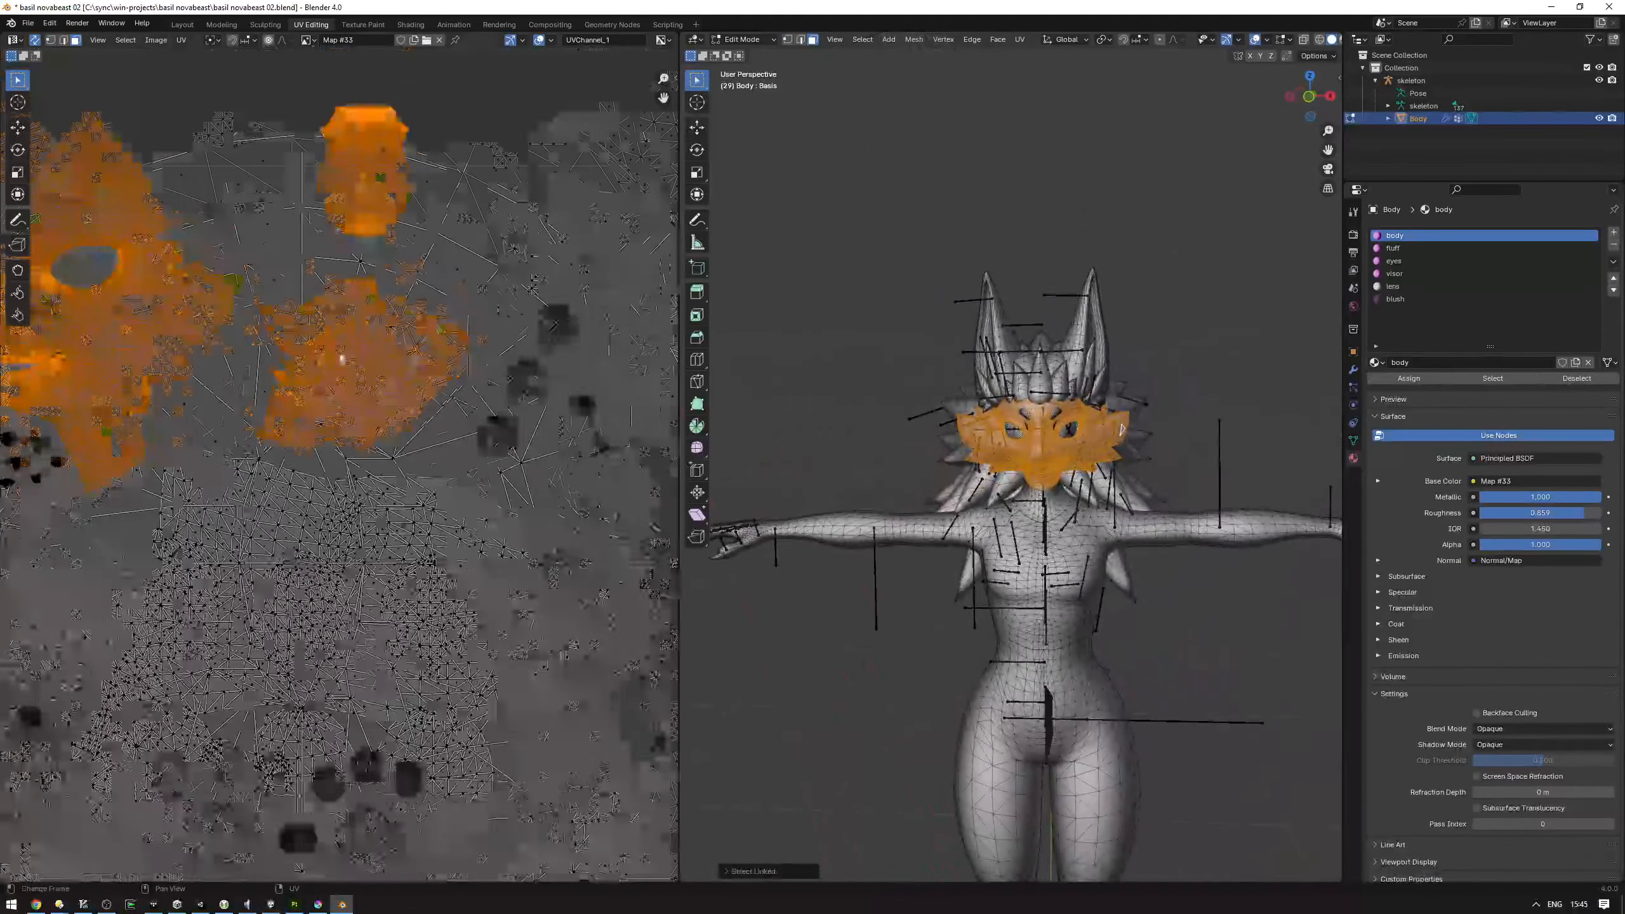
scroll(372, 363, down, 2)
middle_drag(398, 359, 588, 395)
scroll(1076, 426, up, 2)
scroll(1076, 427, up, 3)
middle_drag(1024, 425, 1059, 396)
scroll(1095, 418, down, 3)
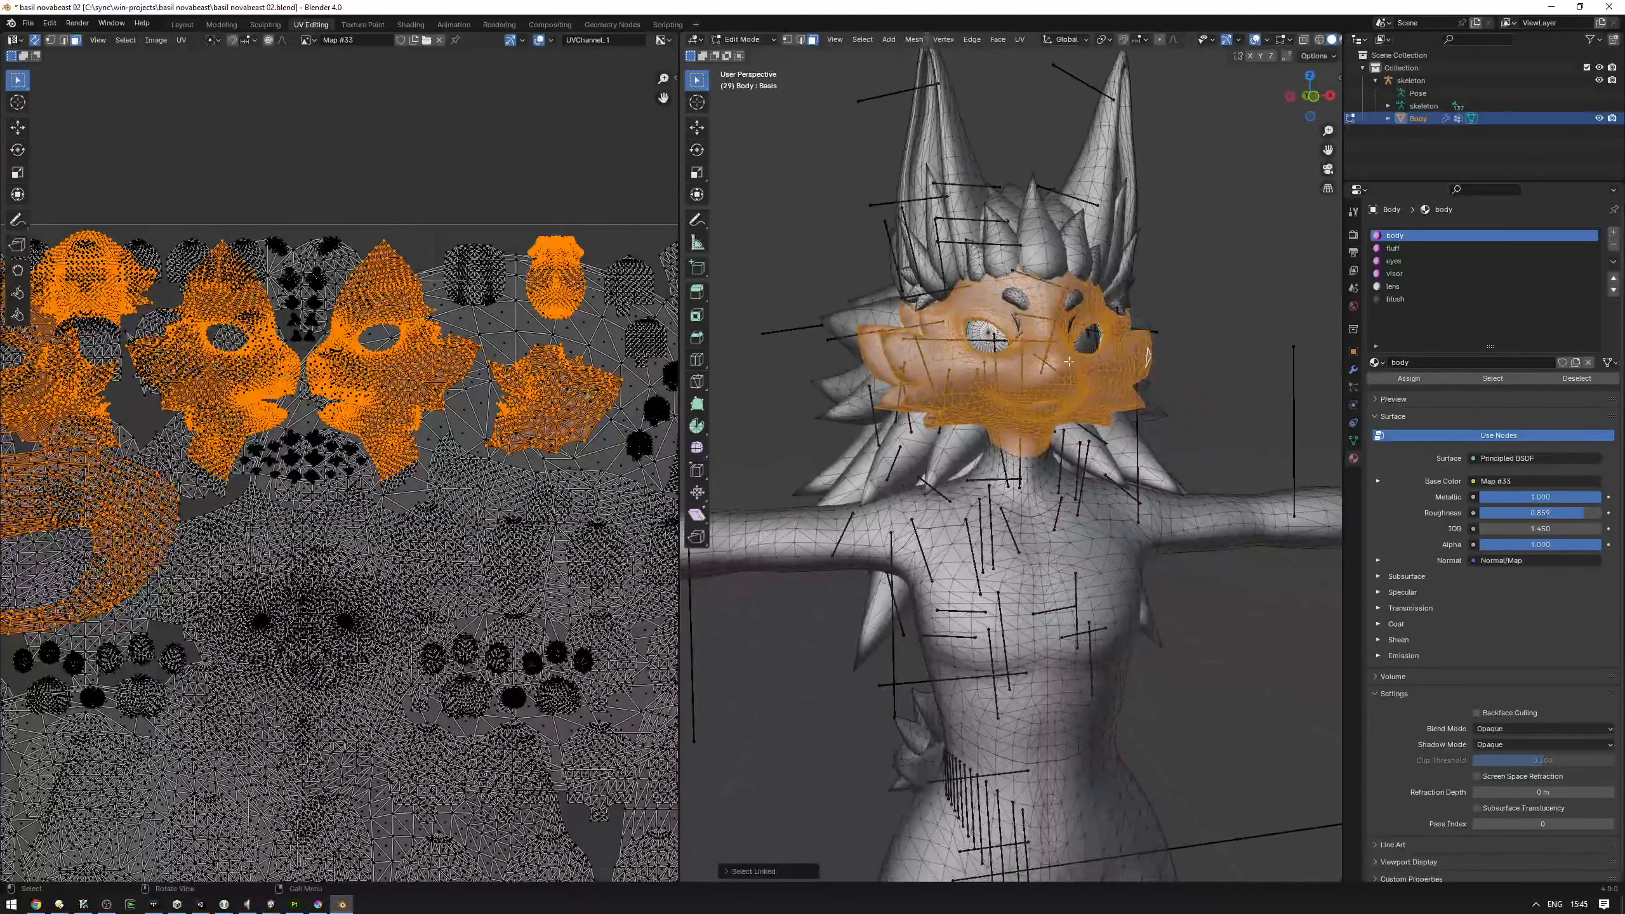
scroll(342, 477, down, 2)
middle_drag(226, 451, 304, 301)
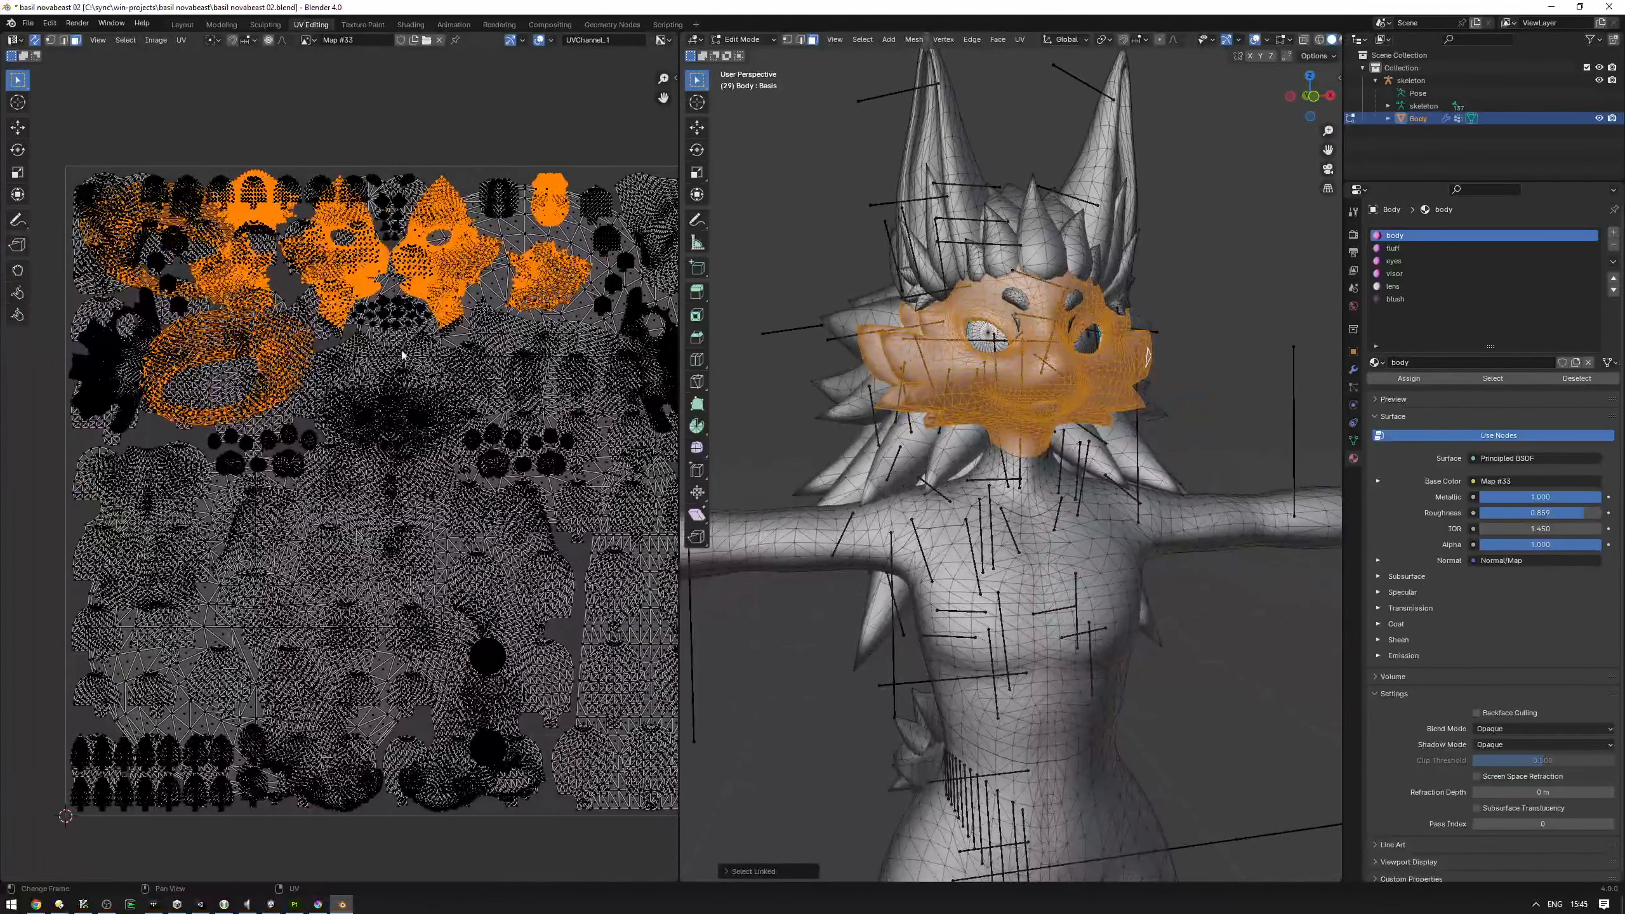
middle_drag(1088, 368, 1222, 407)
scroll(1152, 381, down, 2)
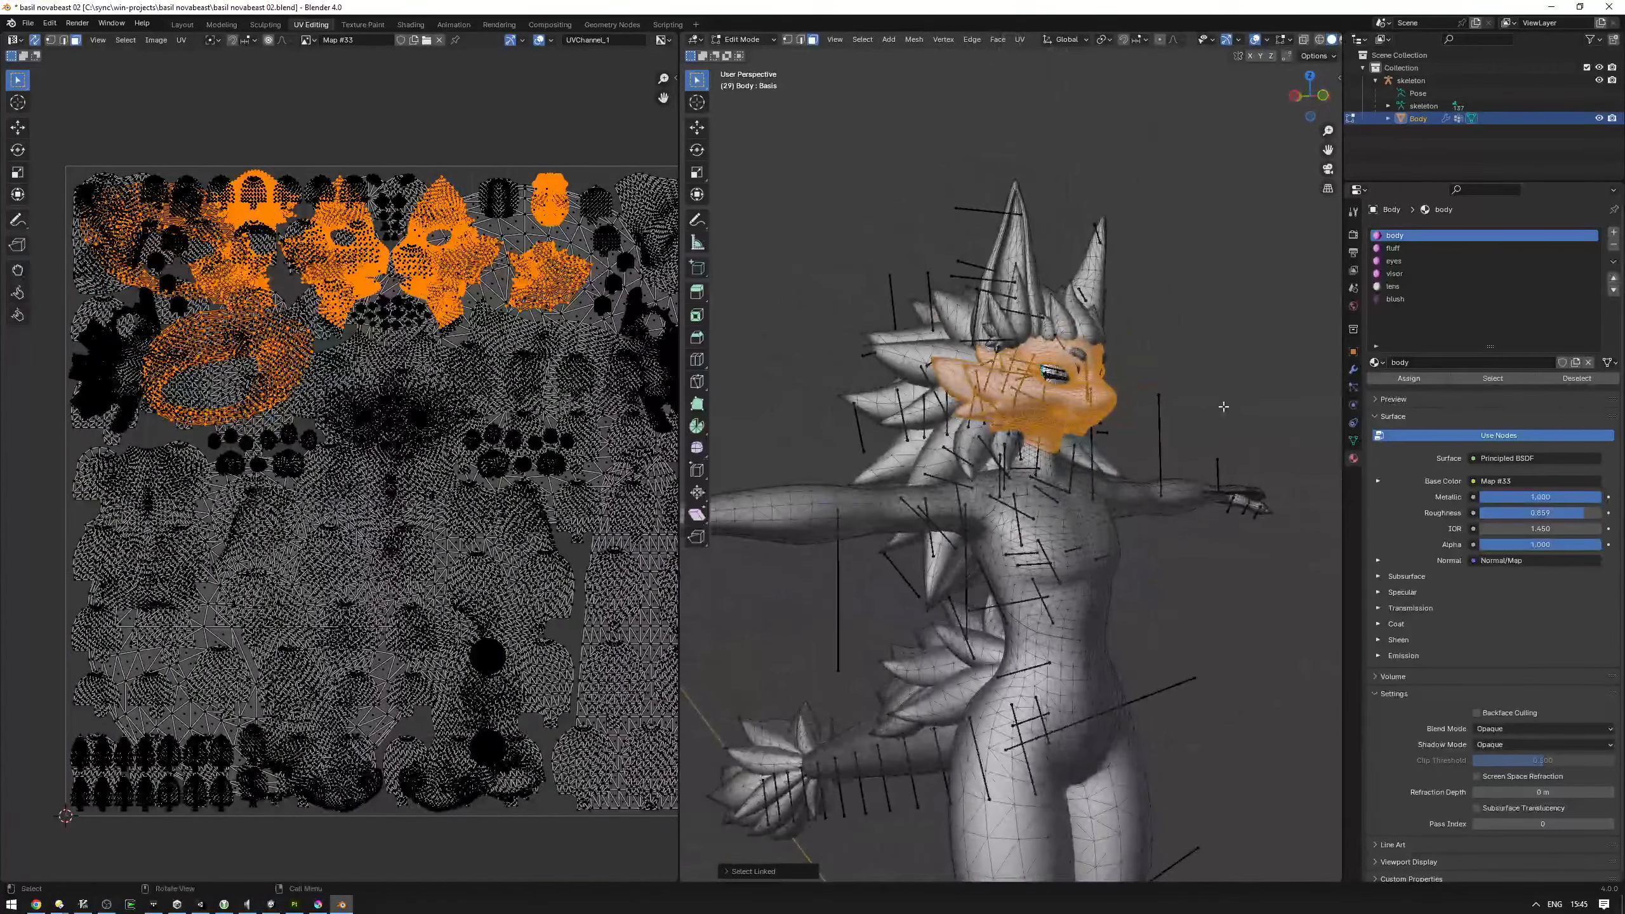
Step: Clear the head selection and pick individual UV islands, starting with the cheek island, to match them to the model
click(1223, 406)
scroll(416, 359, up, 5)
key(l)
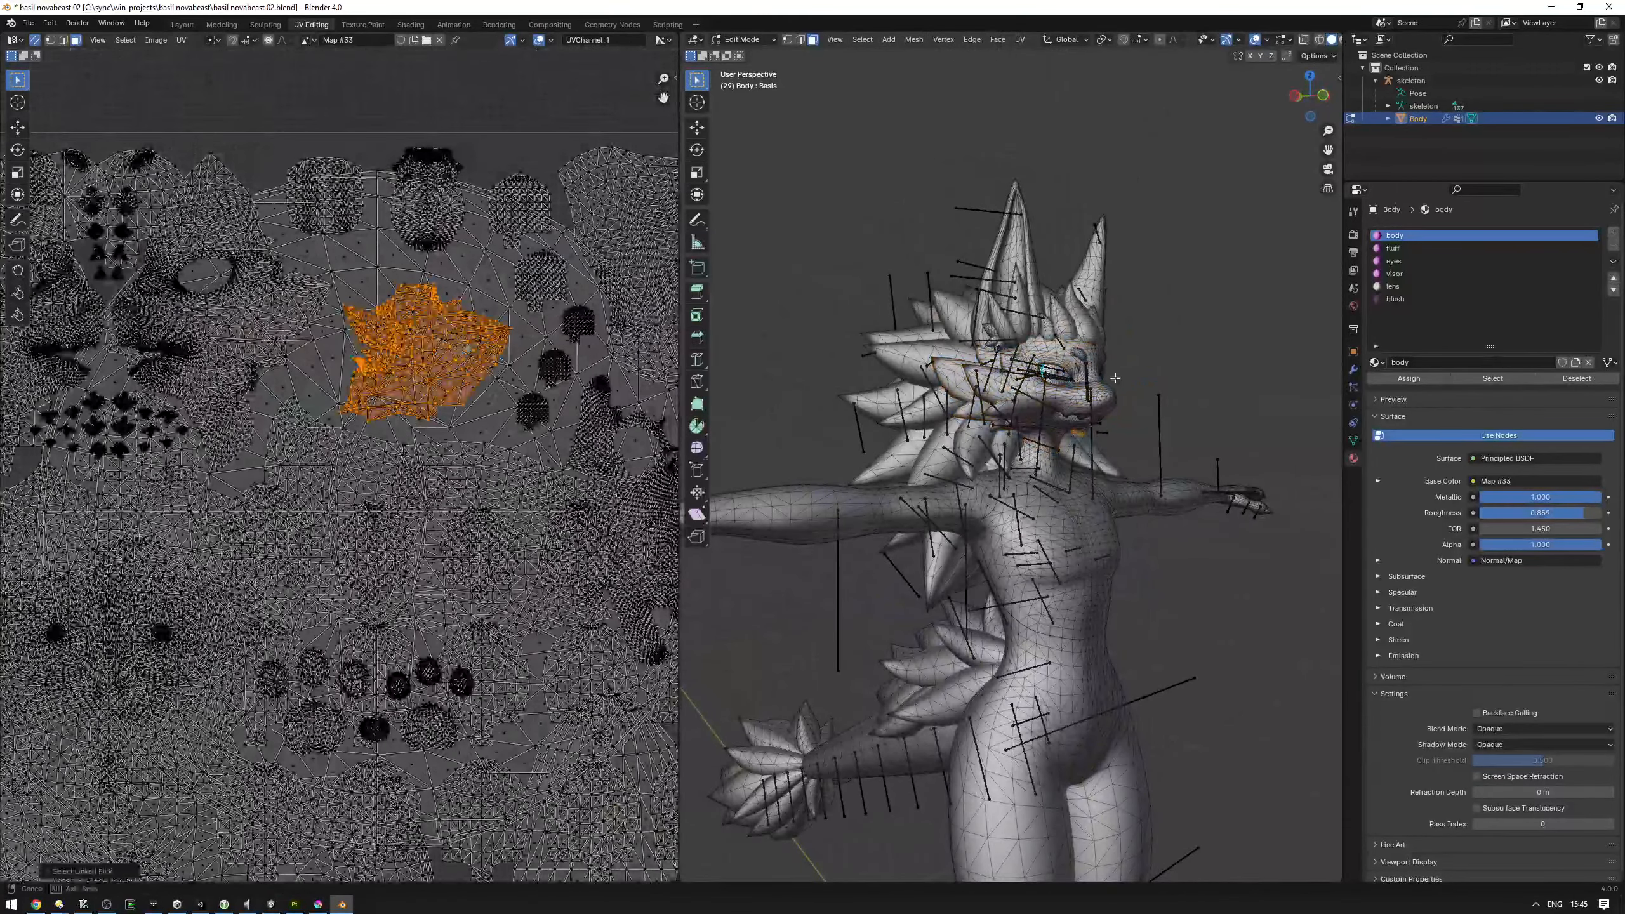
middle_drag(832, 378, 986, 378)
scroll(471, 282, up, 1)
middle_drag(471, 281, 450, 298)
key(l)
middle_drag(1024, 267, 1037, 320)
Step: Pick the small rounded UV islands near the layout's upper edge one by one to identify them on the head
scroll(1116, 287, up, 3)
click(500, 199)
key(l)
click(544, 292)
key(l)
click(519, 210)
key(l)
click(413, 204)
key(l)
key(l)
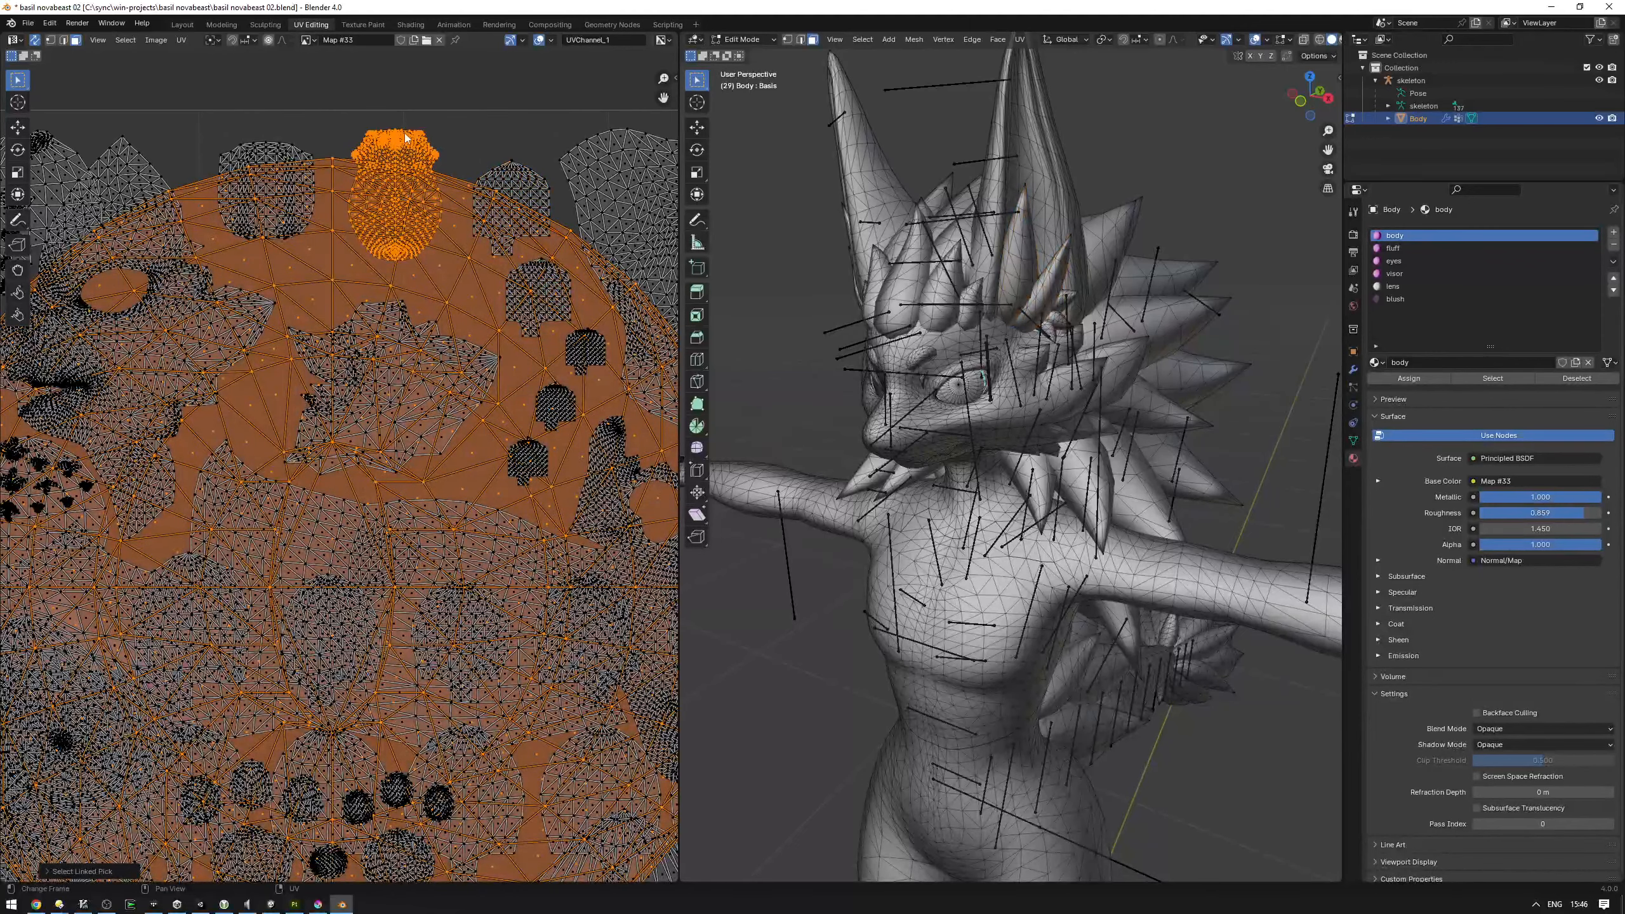
click(256, 151)
key(l)
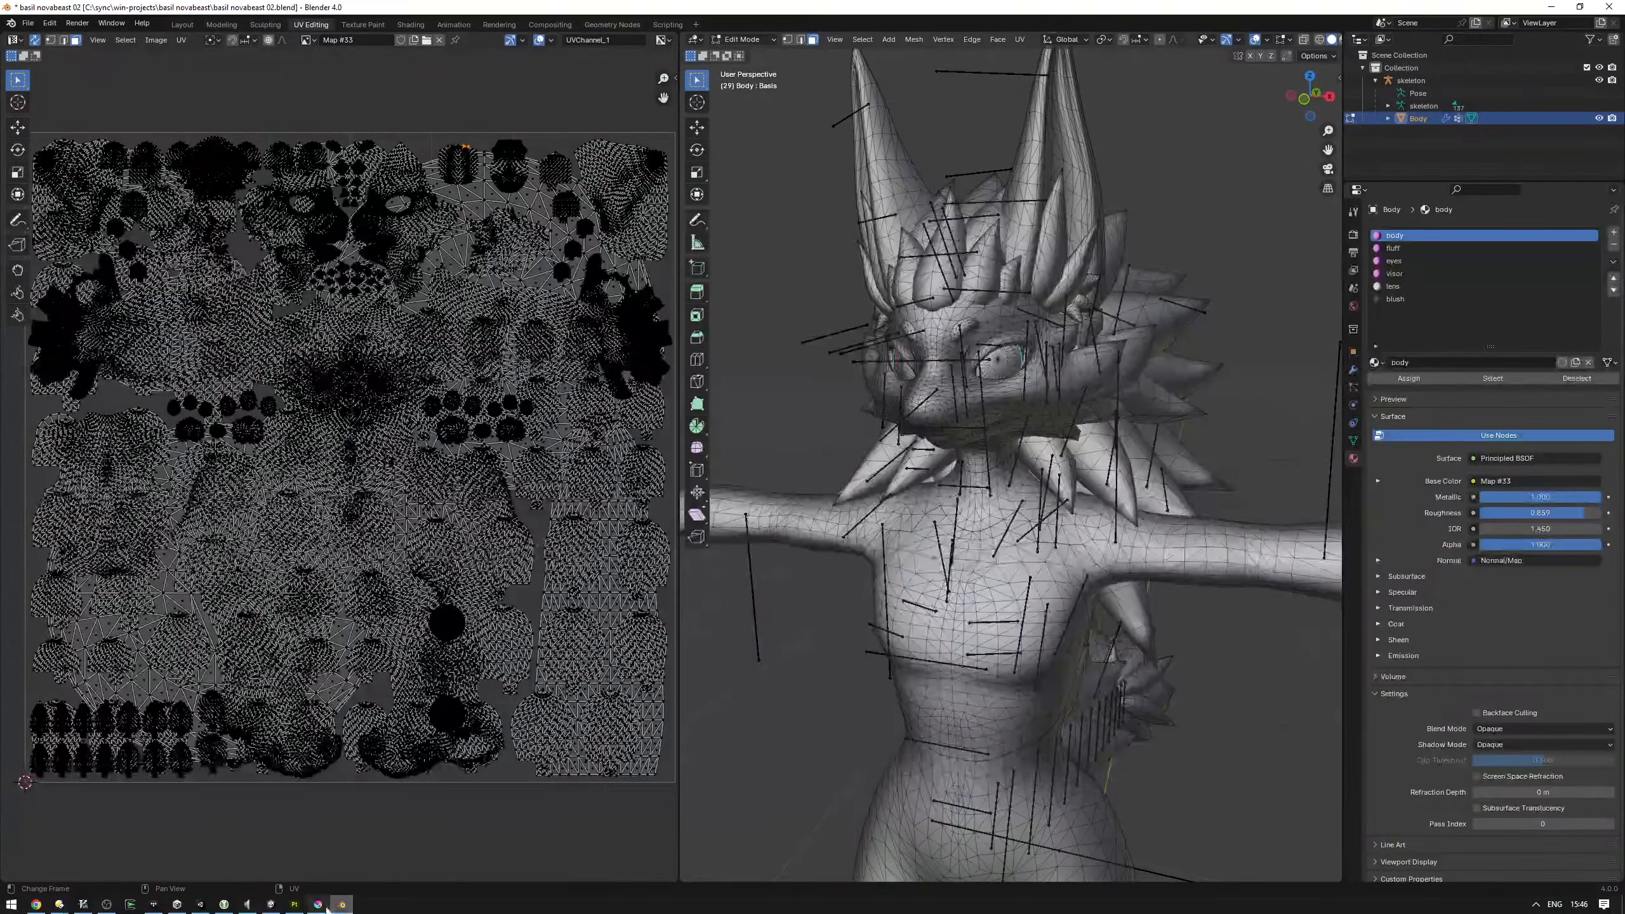
Step: Switch to Krita, add a new paint layer above the UV layout and set the foreground colour to white
click(318, 904)
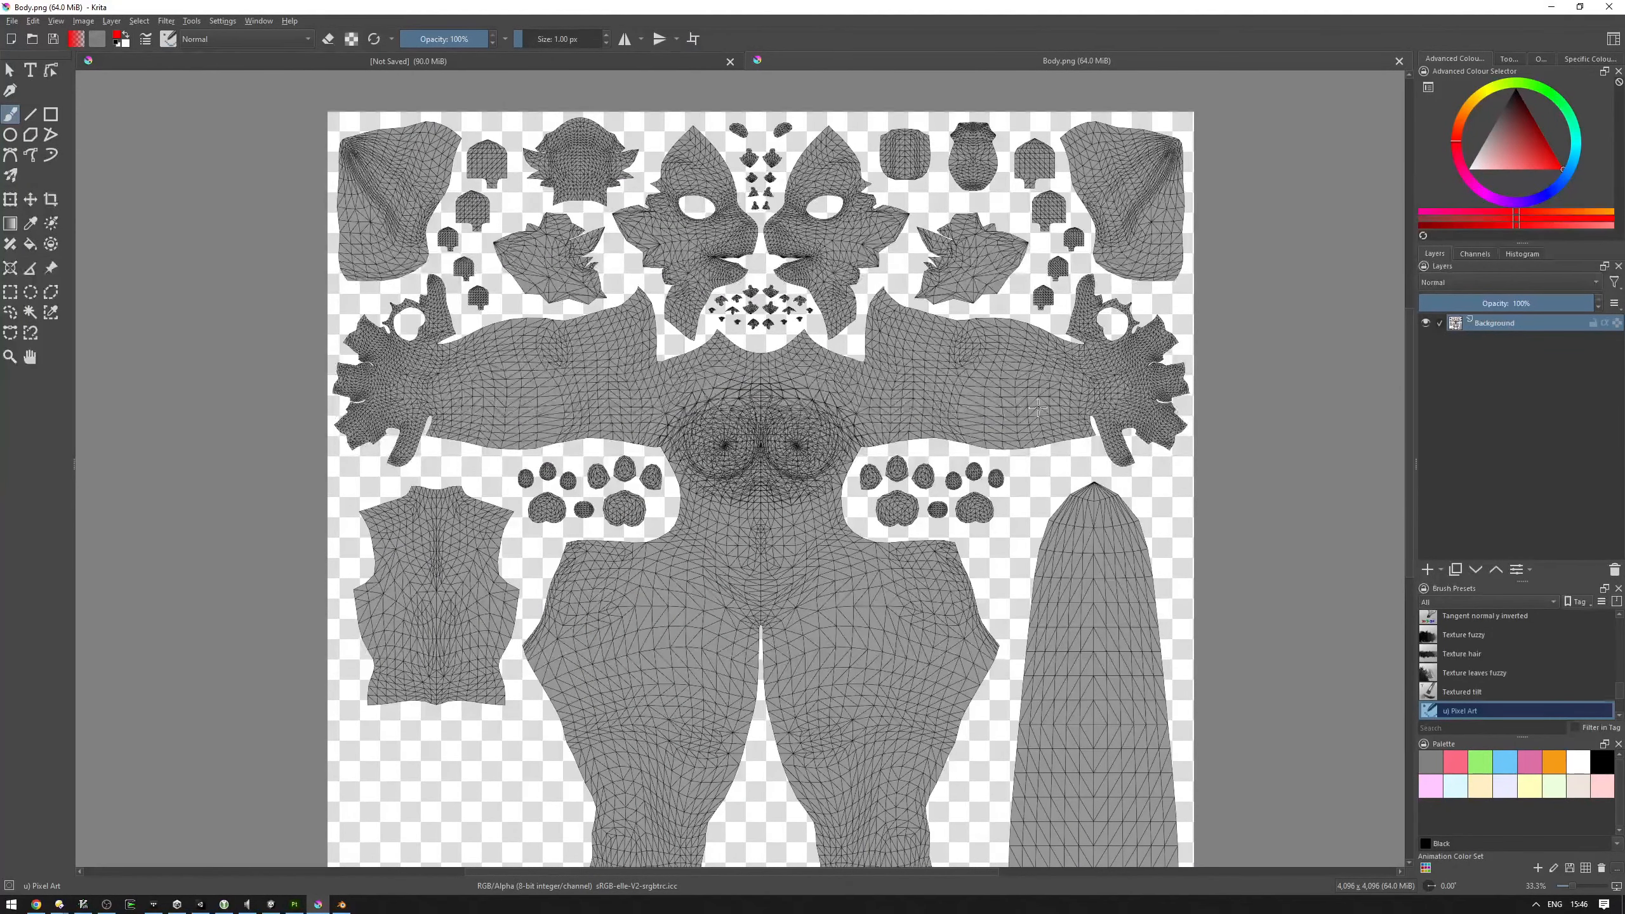
click(1428, 569)
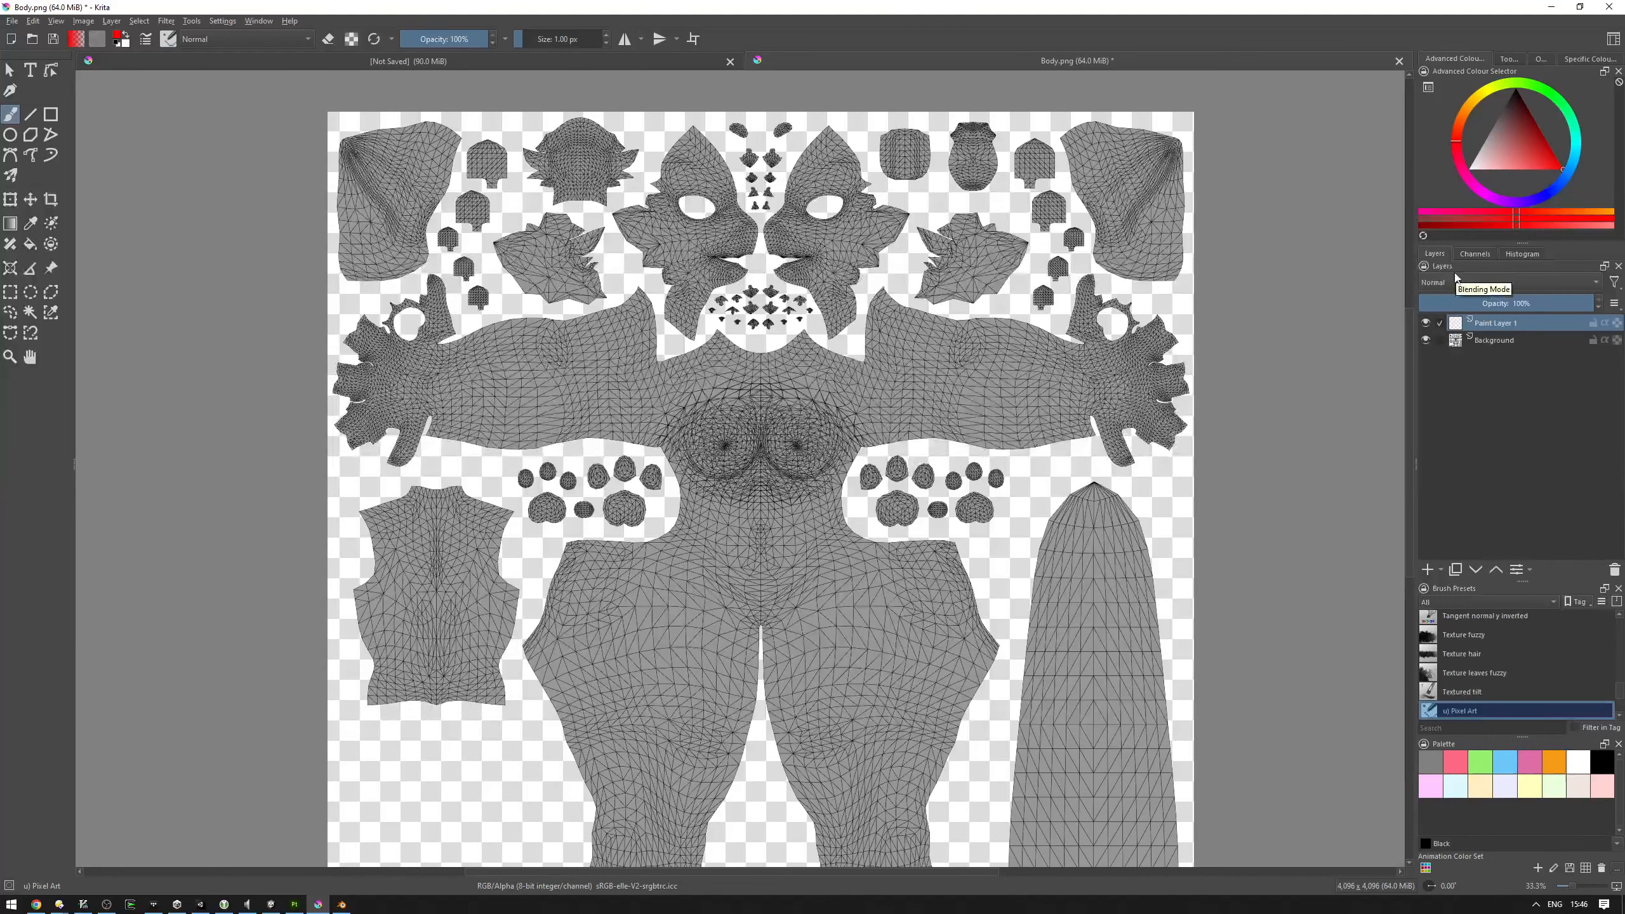
key(d)
key(x)
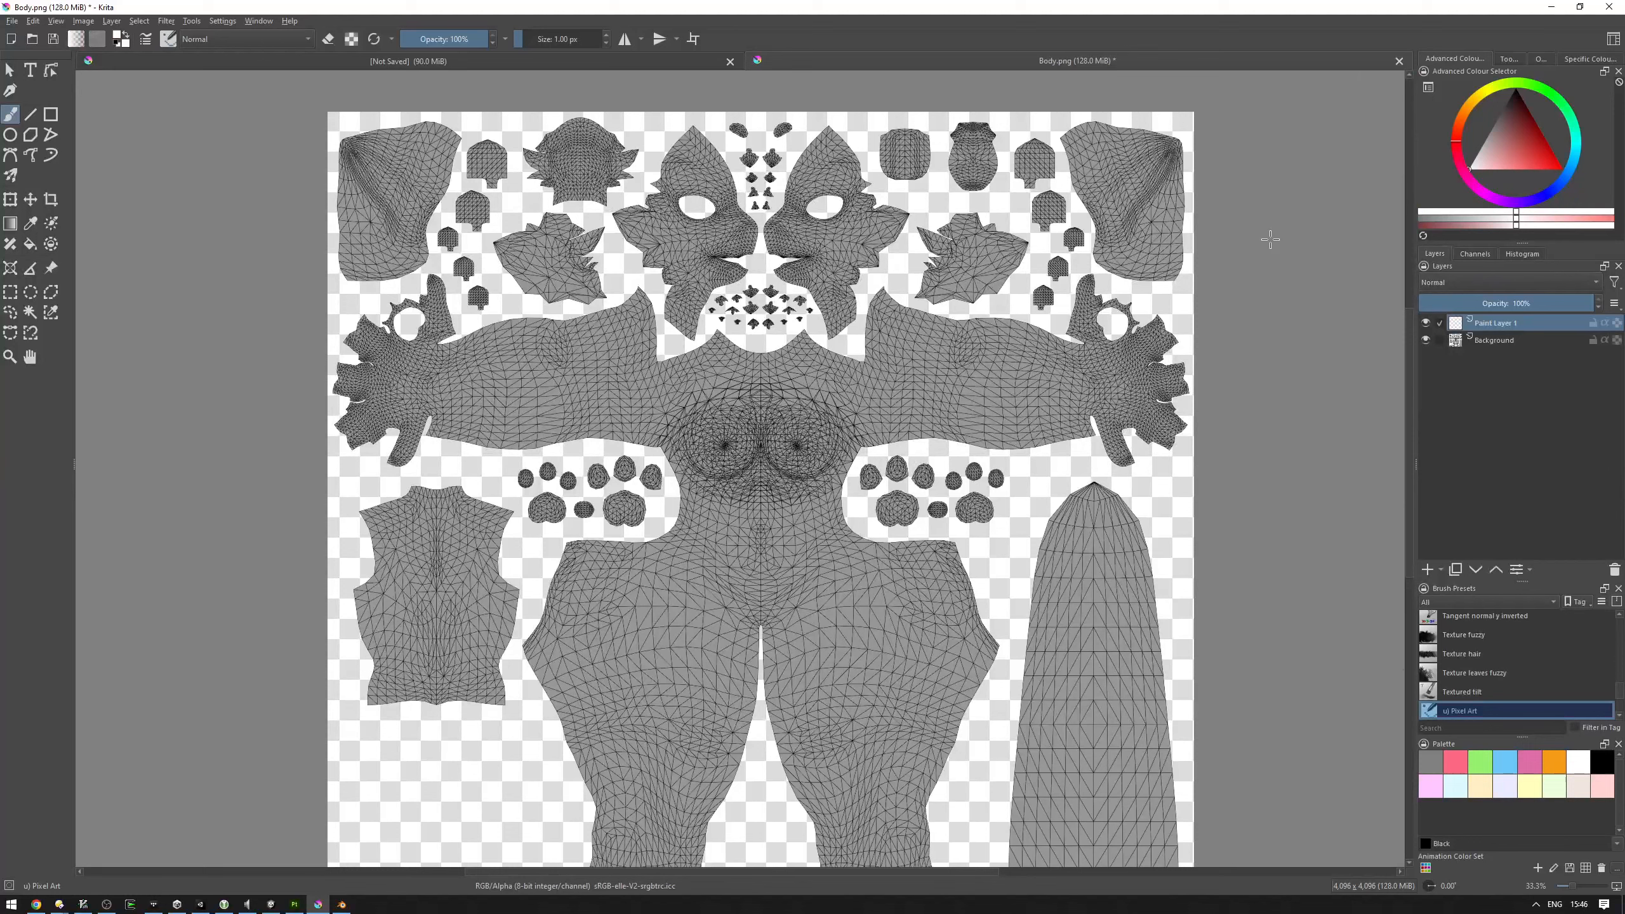
Step: Hide the Background UV layer and fill the new paint layer with white
click(1427, 339)
key(f)
click(963, 407)
middle_drag(960, 471, 1020, 406)
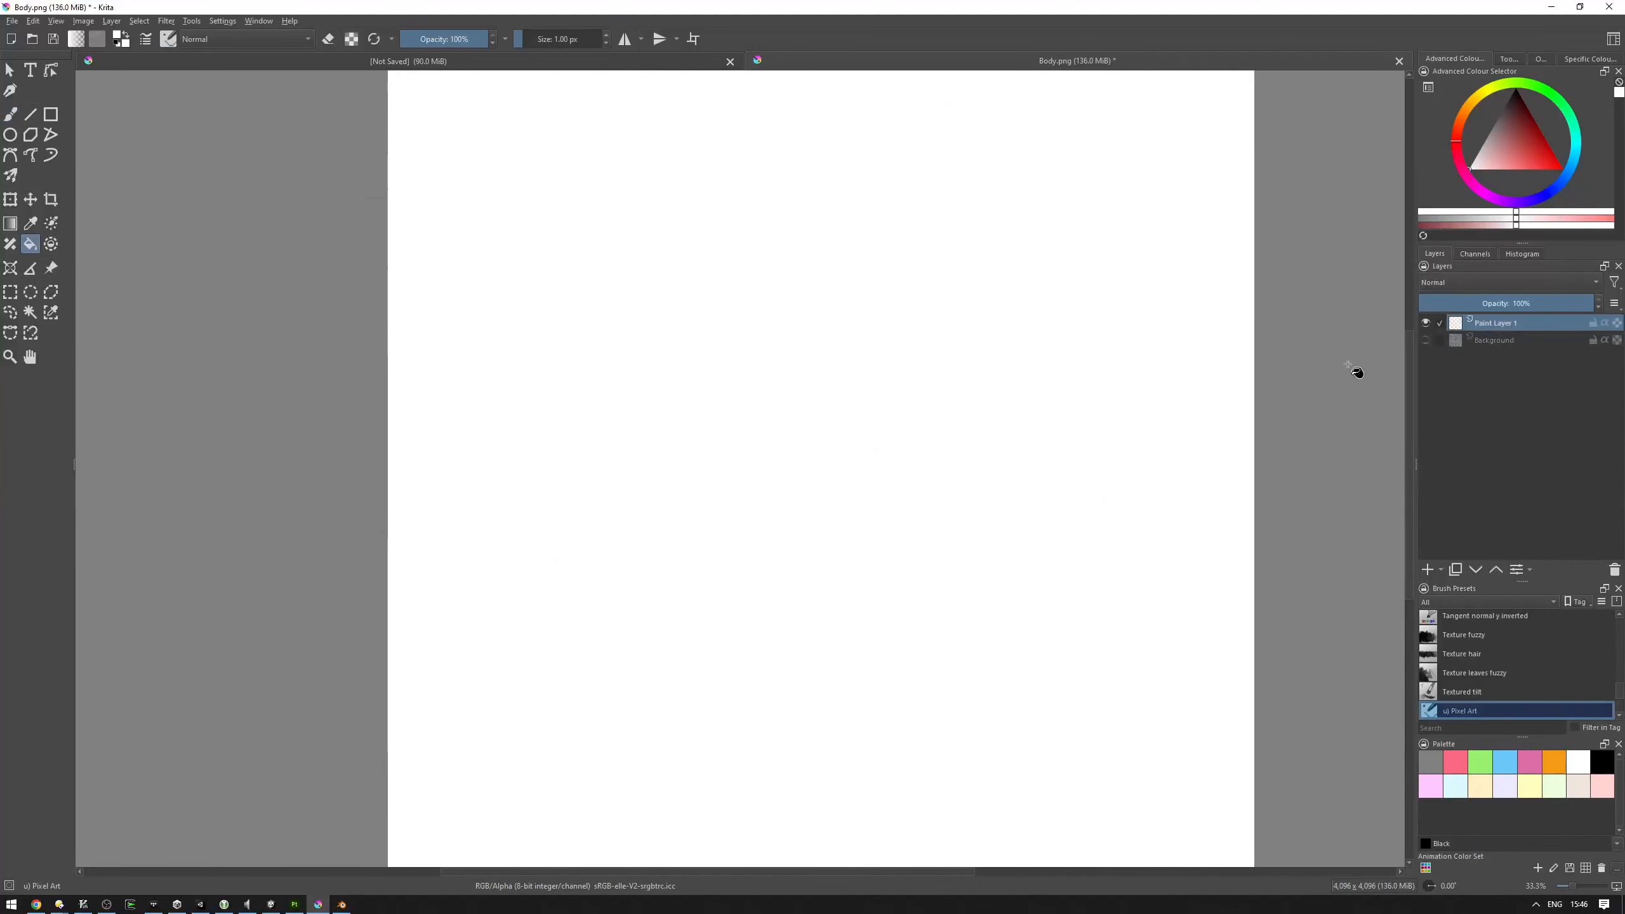
middle_drag(1144, 359, 1125, 360)
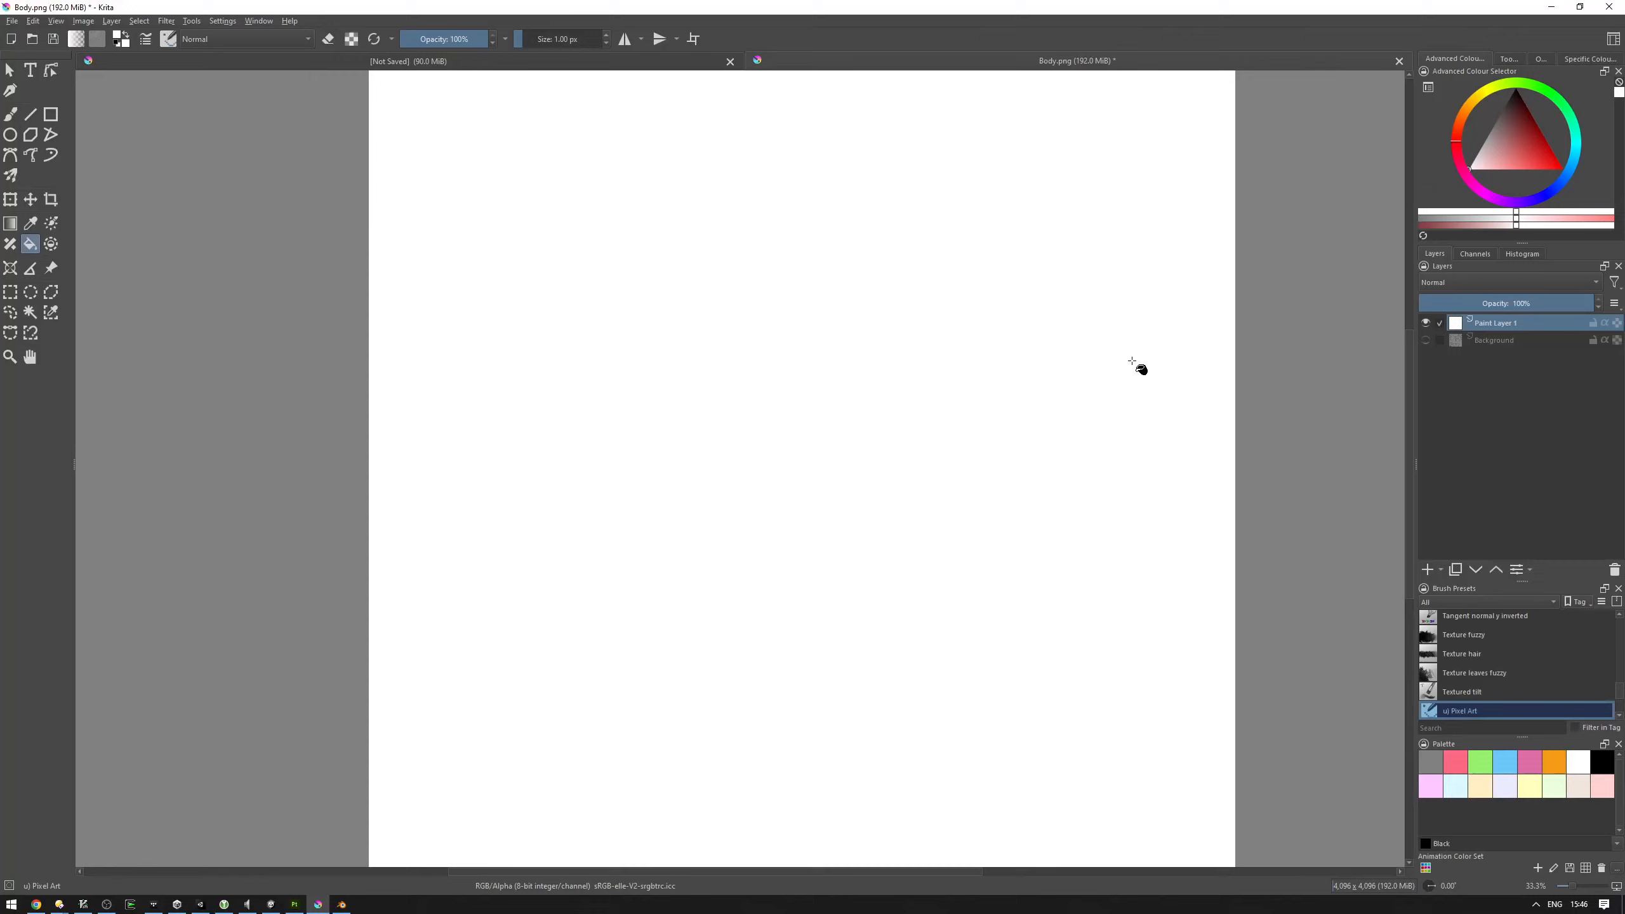
Step: Show the Background UV layer above the white layer as a locked overlay at 28% opacity
click(1426, 340)
drag(1491, 336, 1490, 320)
click(1467, 303)
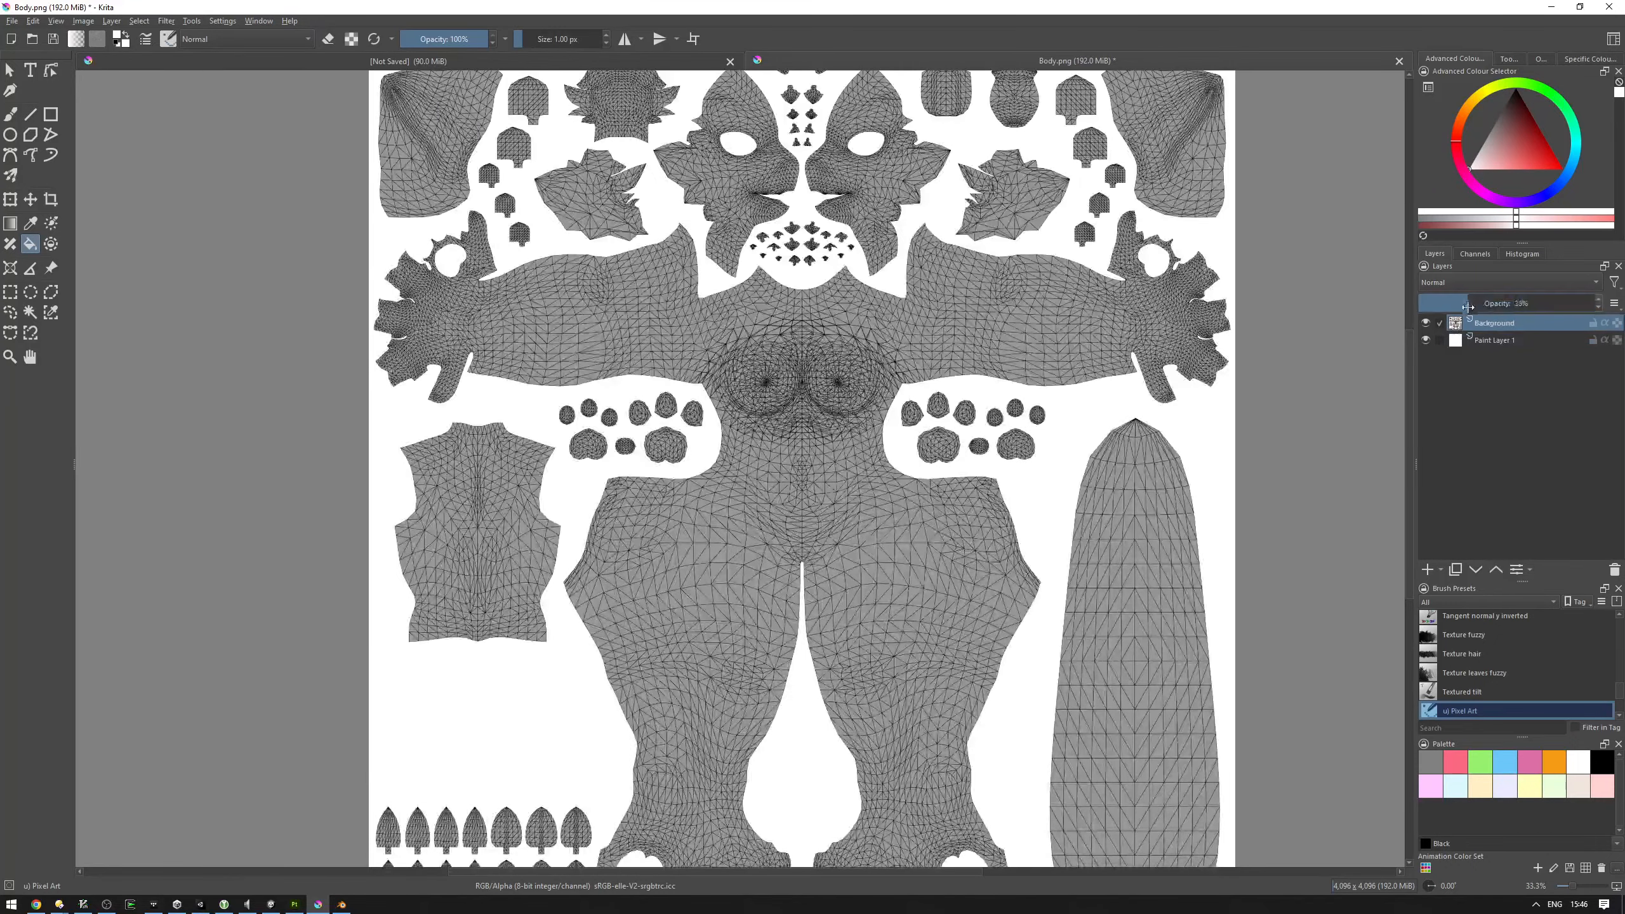
click(1593, 324)
scroll(653, 462, down, 3)
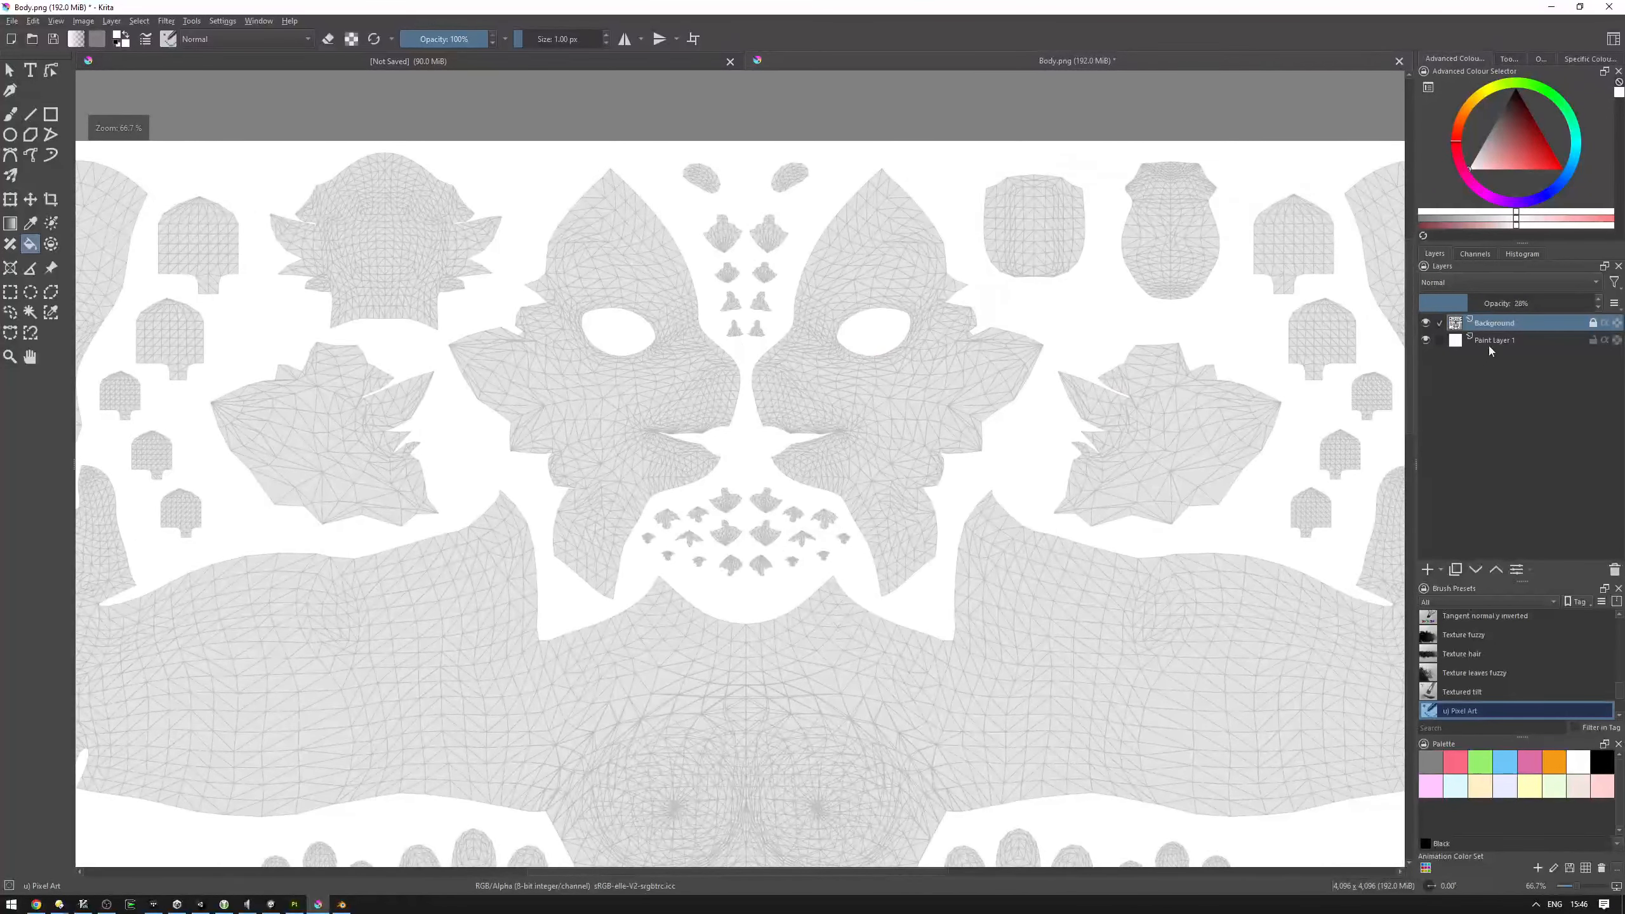
Step: Add a paint layer above the white layer and choose the Airbrush linear preset with black as the colour
click(1491, 344)
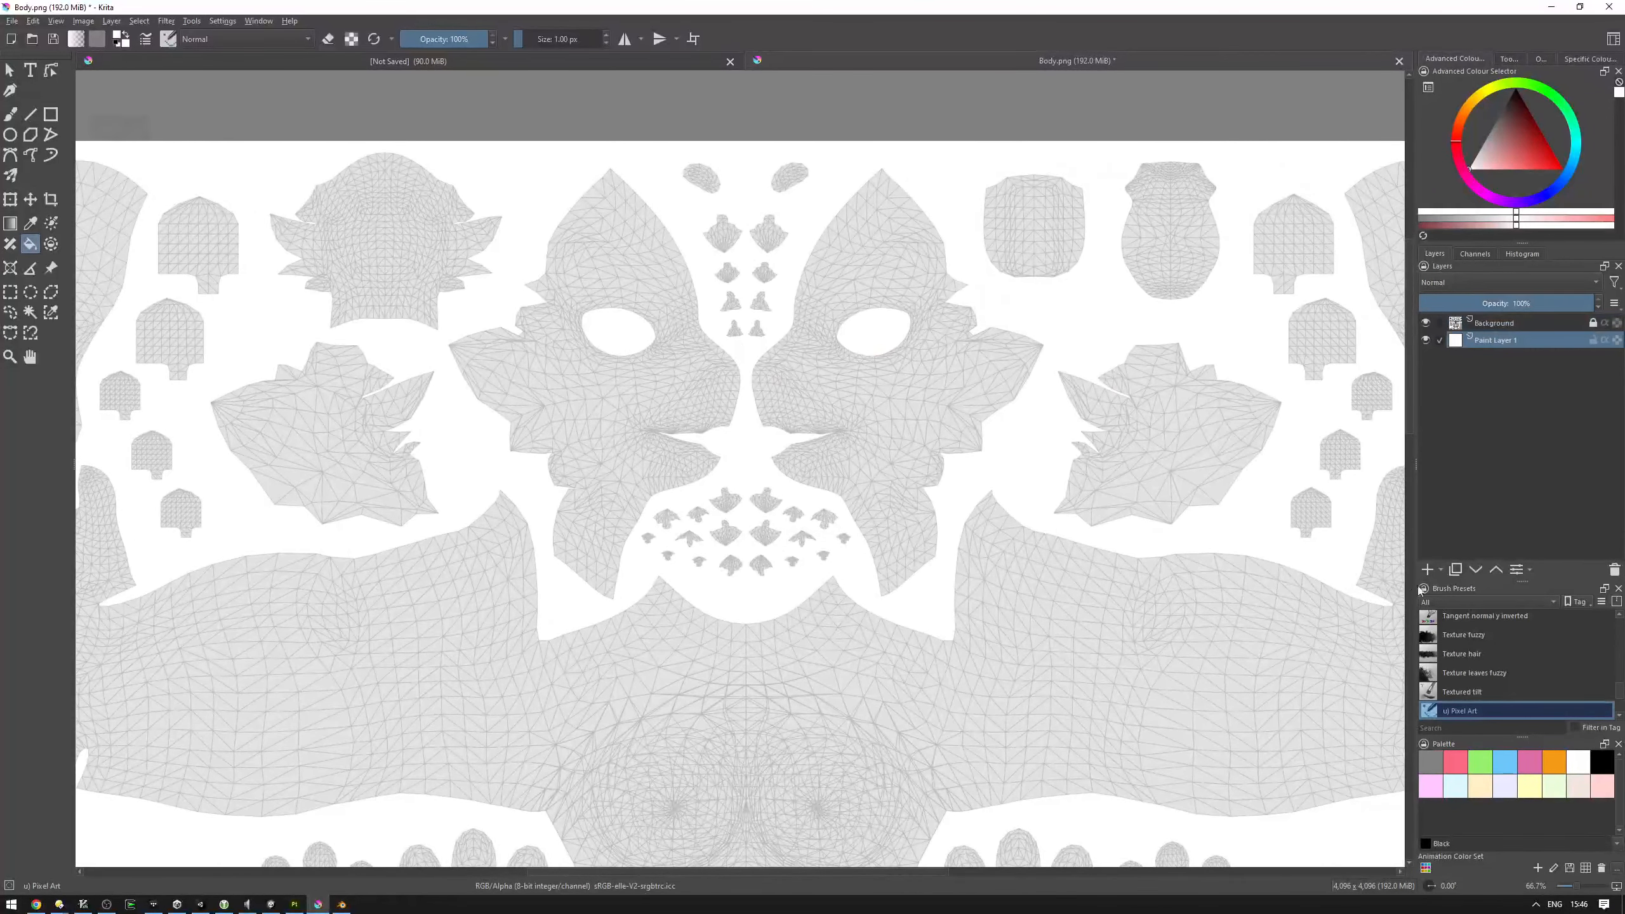
click(1468, 719)
text(airb)
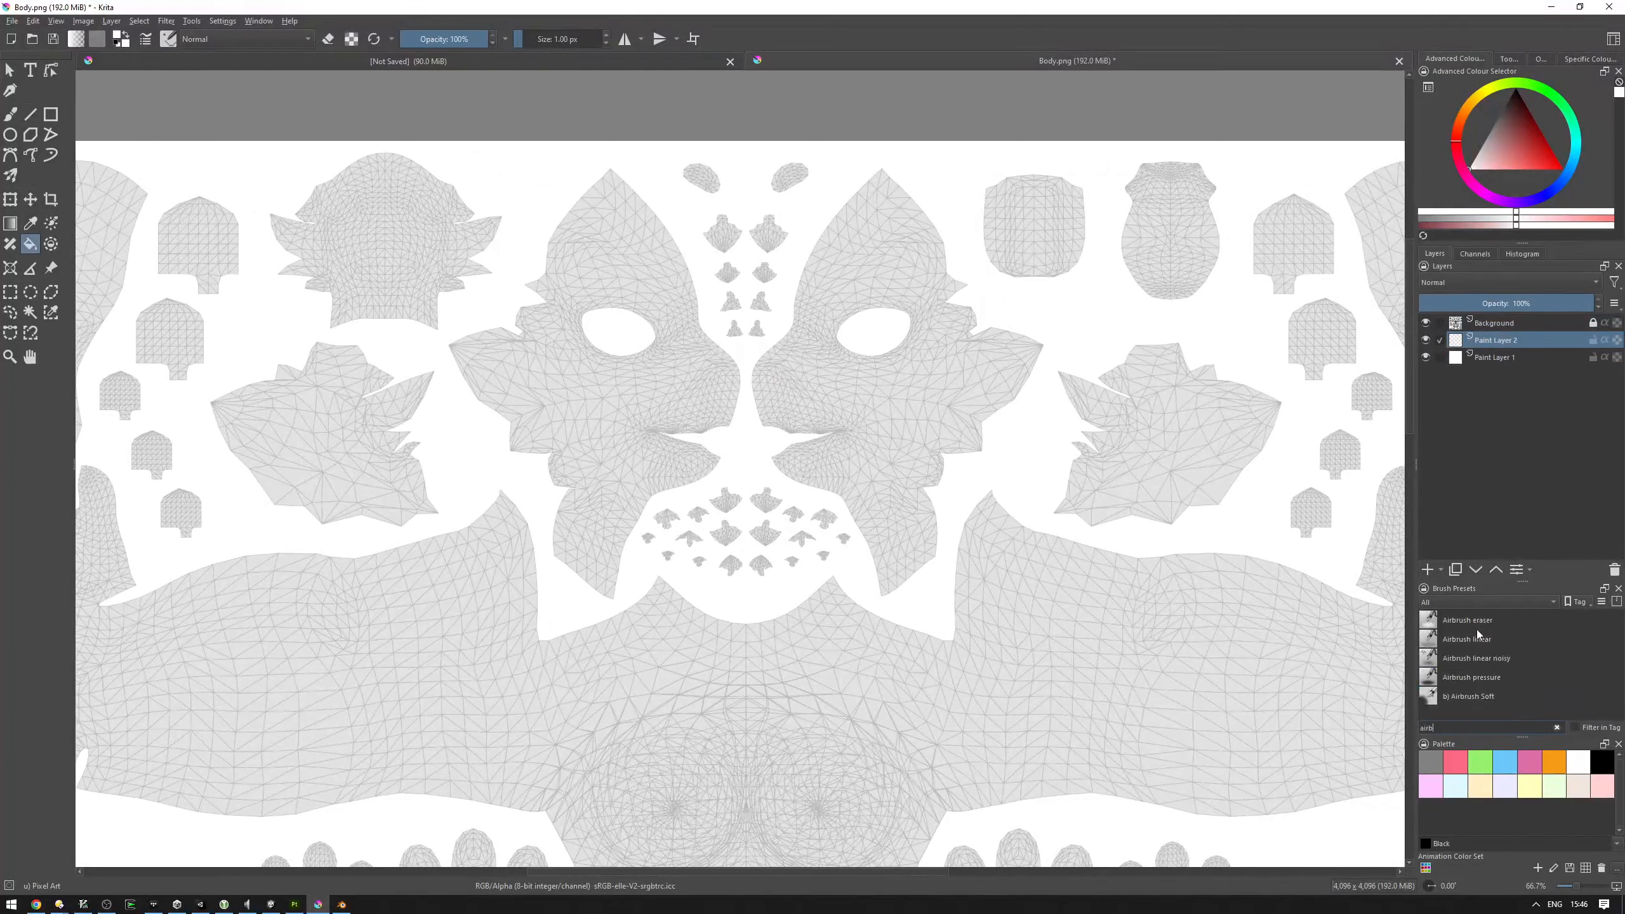
click(1478, 638)
click(1516, 90)
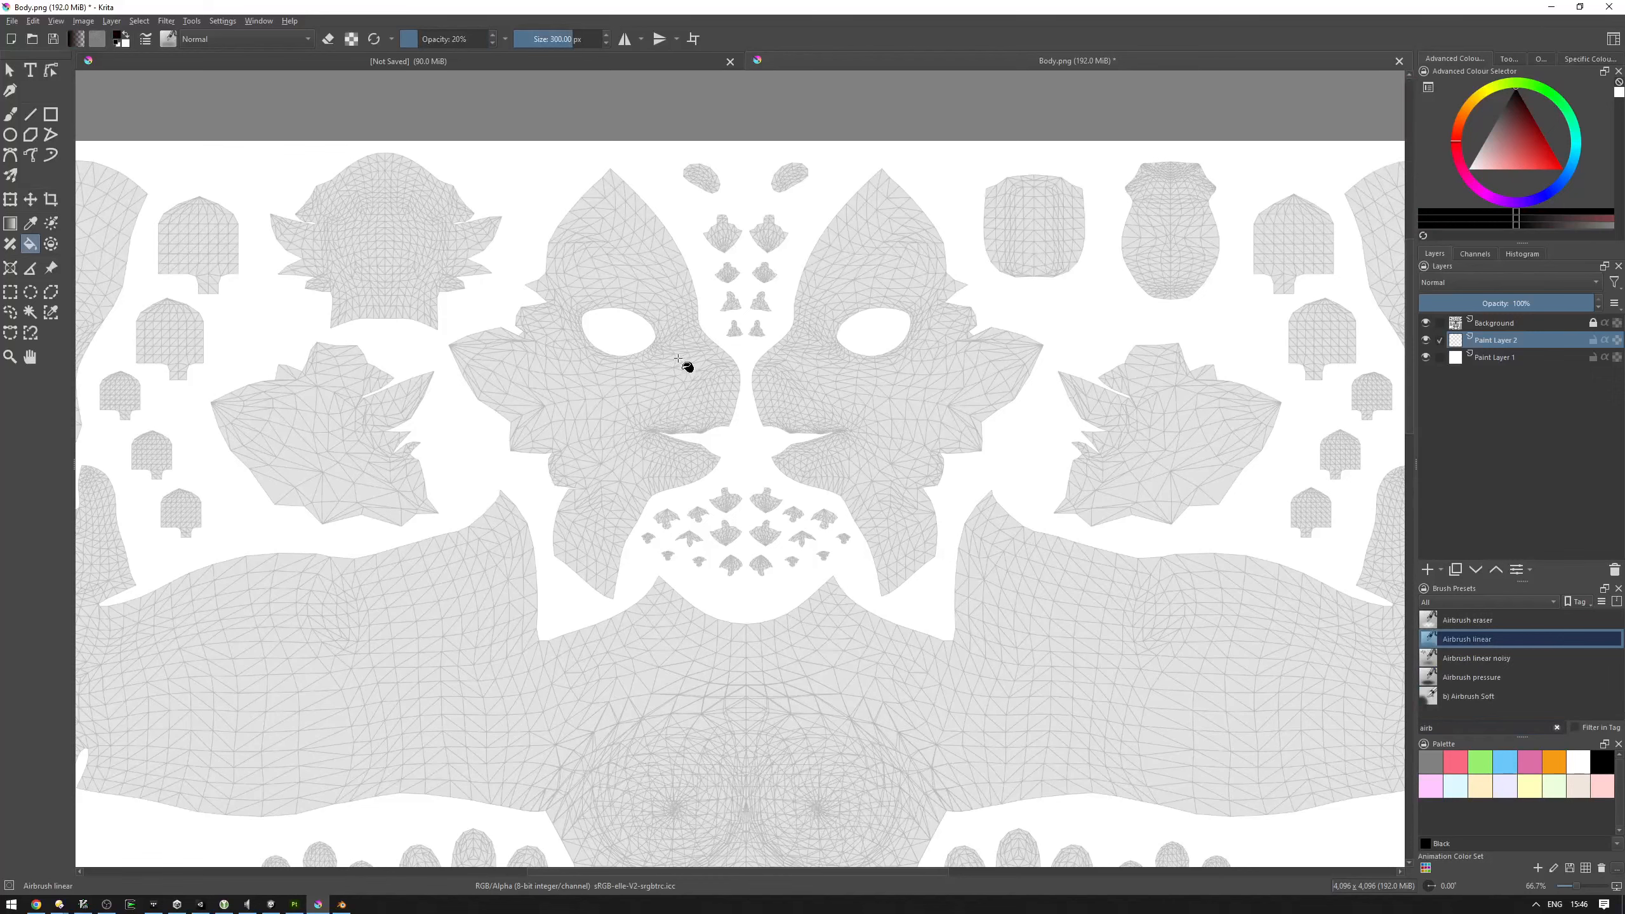
Step: Enlarge the airbrush to about 421 px and paint soft black strokes over one face island
key(b)
shift+drag(527, 409, 700, 409)
mouse_move(526, 409)
mouse_down()
mouse_move(613, 351)
mouse_move(544, 308)
mouse_move(637, 279)
mouse_up()
mouse_move(681, 227)
mouse_down()
mouse_move(694, 356)
mouse_move(634, 291)
mouse_up()
scroll(642, 174, down, 1)
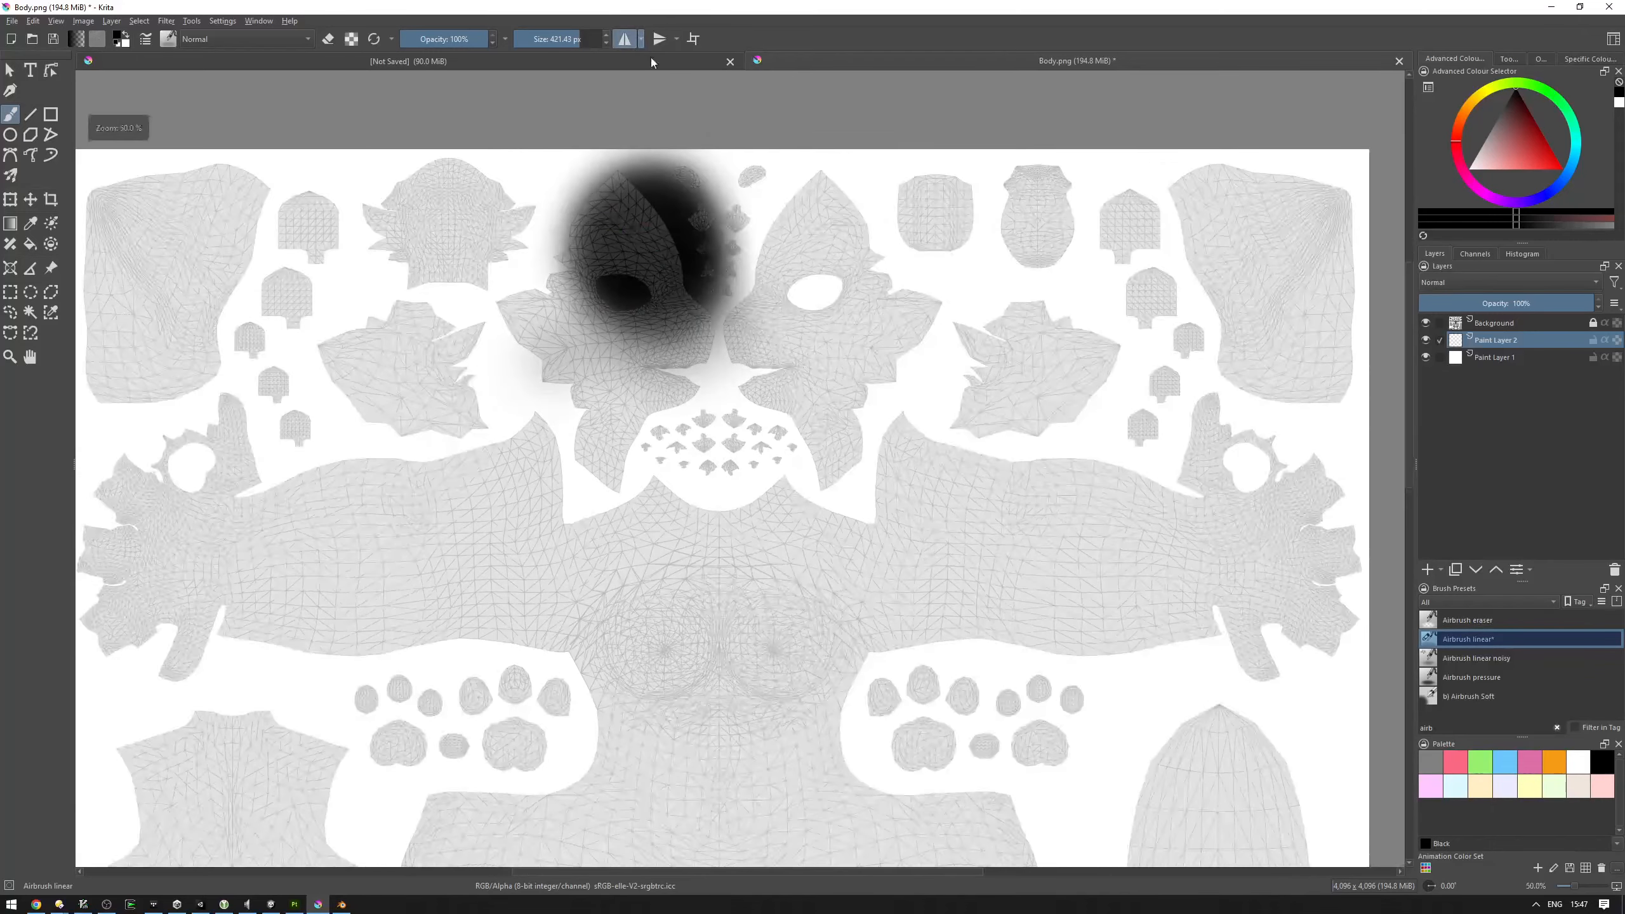
Step: Undo the last airbrush stroke, turn on horizontal mirroring and airbrush black across both face islands
key(ctrl+z)
scroll(911, 288, down, 2)
drag(490, 110, 830, 313)
scroll(816, 211, up, 5)
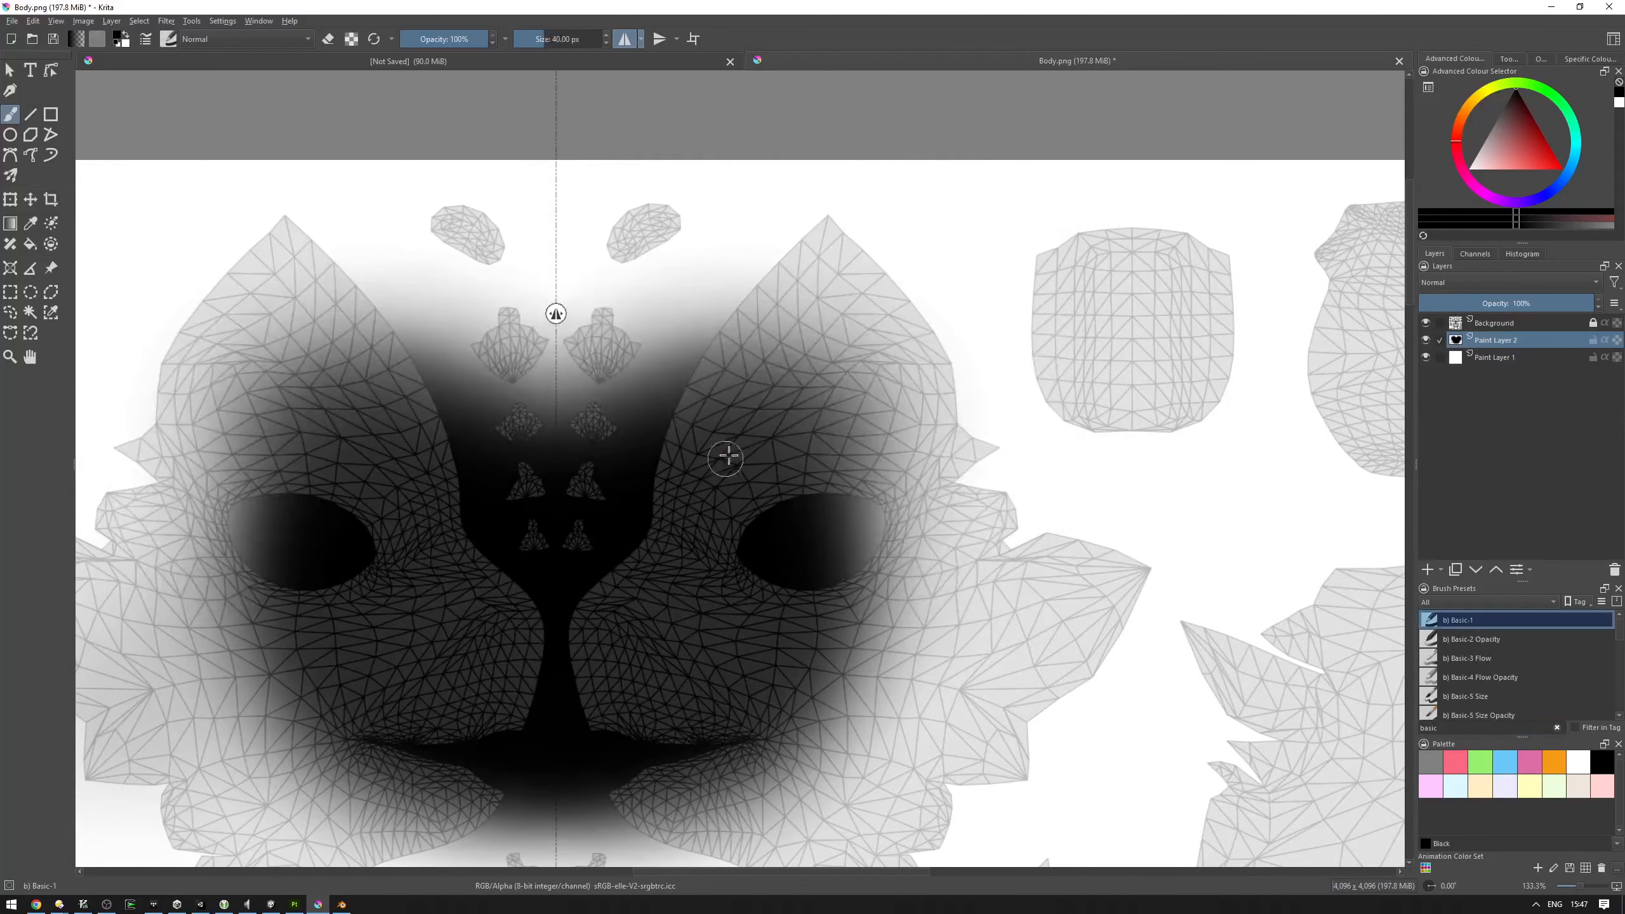
Step: Try mirrored solid black over the upper face islands with the Basic-1 brush at about 164 px and undo the recent strokes
key(ctrl+z)
mouse_move(708, 483)
mouse_down()
mouse_move(754, 353)
mouse_move(791, 339)
mouse_up()
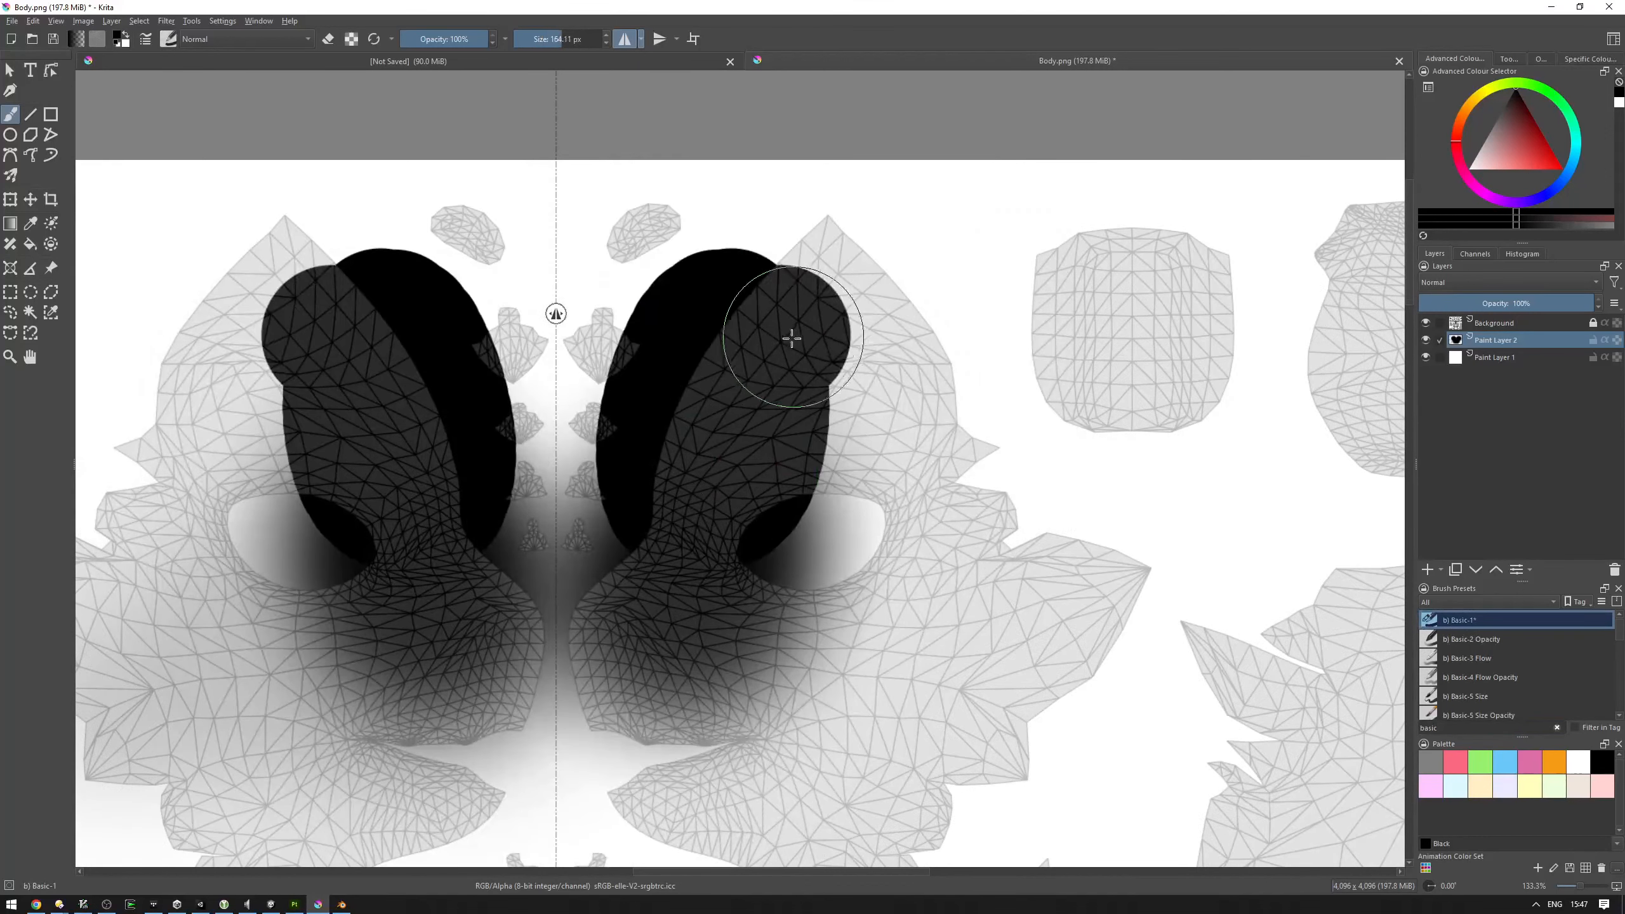
key(ctrl+z)
key(ctrl+z)
key(ctrl+z)
Step: Cover both face islands completely, slightly past their edges, with mirrored solid black using the Basic-1 brush at about 164 px
mouse_move(626, 635)
mouse_down()
mouse_move(689, 563)
mouse_move(744, 385)
mouse_move(819, 254)
mouse_move(932, 385)
mouse_move(939, 464)
mouse_move(778, 554)
mouse_move(671, 701)
mouse_up()
middle_drag(671, 700, 722, 574)
mouse_move(722, 574)
mouse_down()
mouse_move(682, 558)
mouse_move(896, 698)
mouse_up()
mouse_move(895, 697)
middle_down()
mouse_move(726, 392)
mouse_move(726, 486)
middle_up()
mouse_move(845, 506)
mouse_down()
mouse_move(990, 239)
mouse_move(860, 173)
mouse_move(805, 290)
mouse_move(880, 313)
mouse_up()
scroll(881, 313, down, 3)
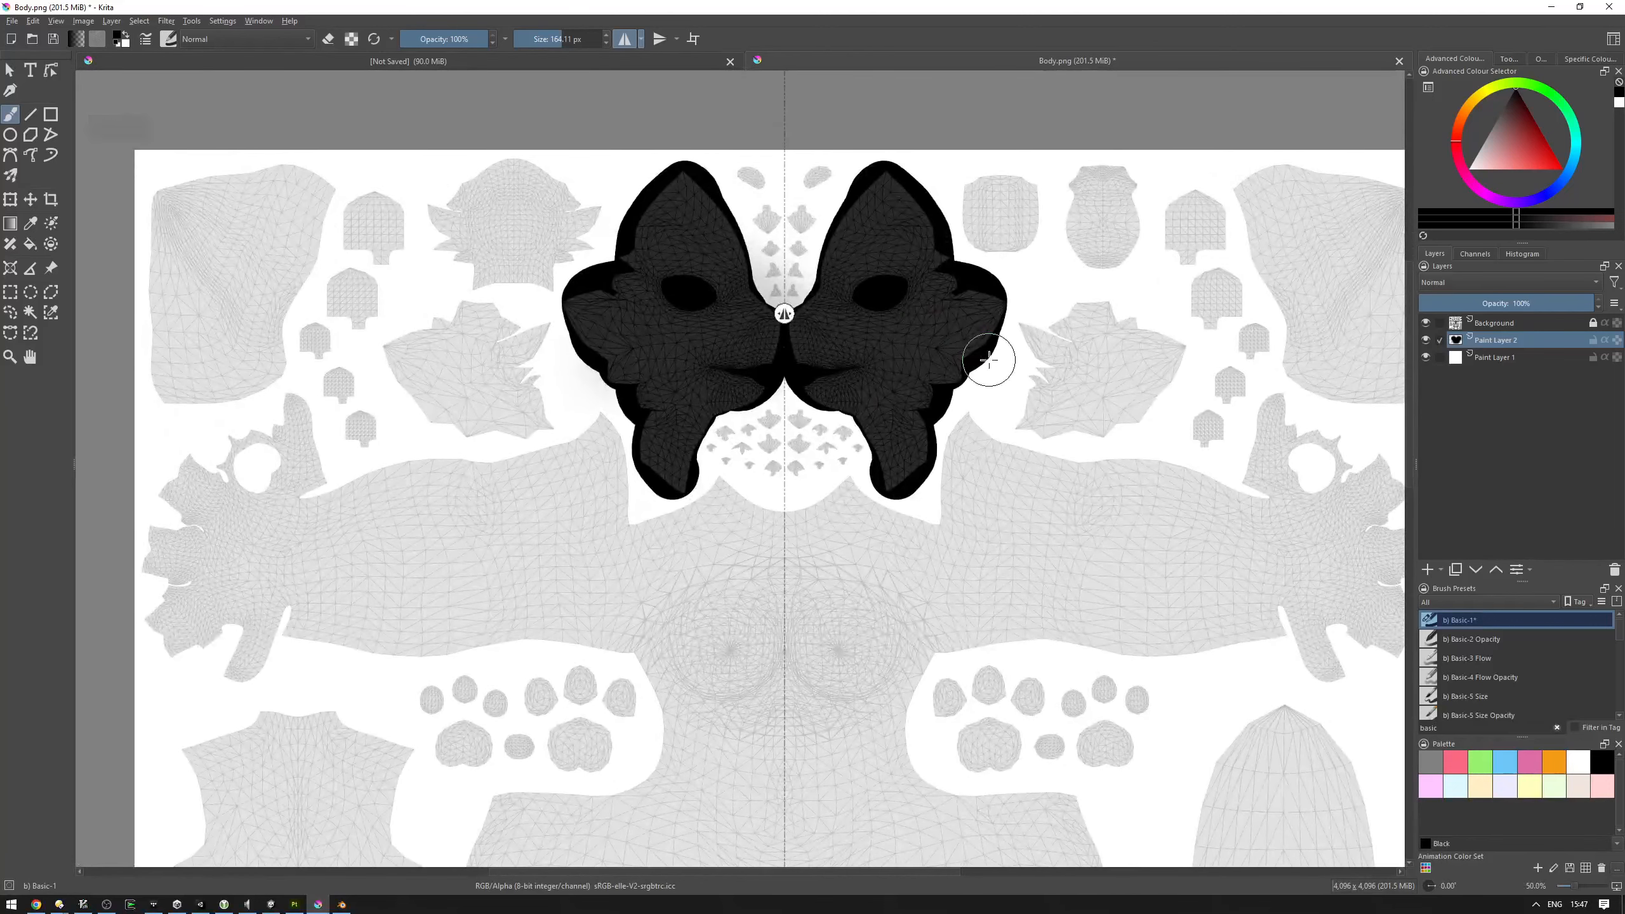
Step: Hide the Background UV overlay to show only the painted face shapes
scroll(768, 311, up, 2)
scroll(791, 312, down, 1)
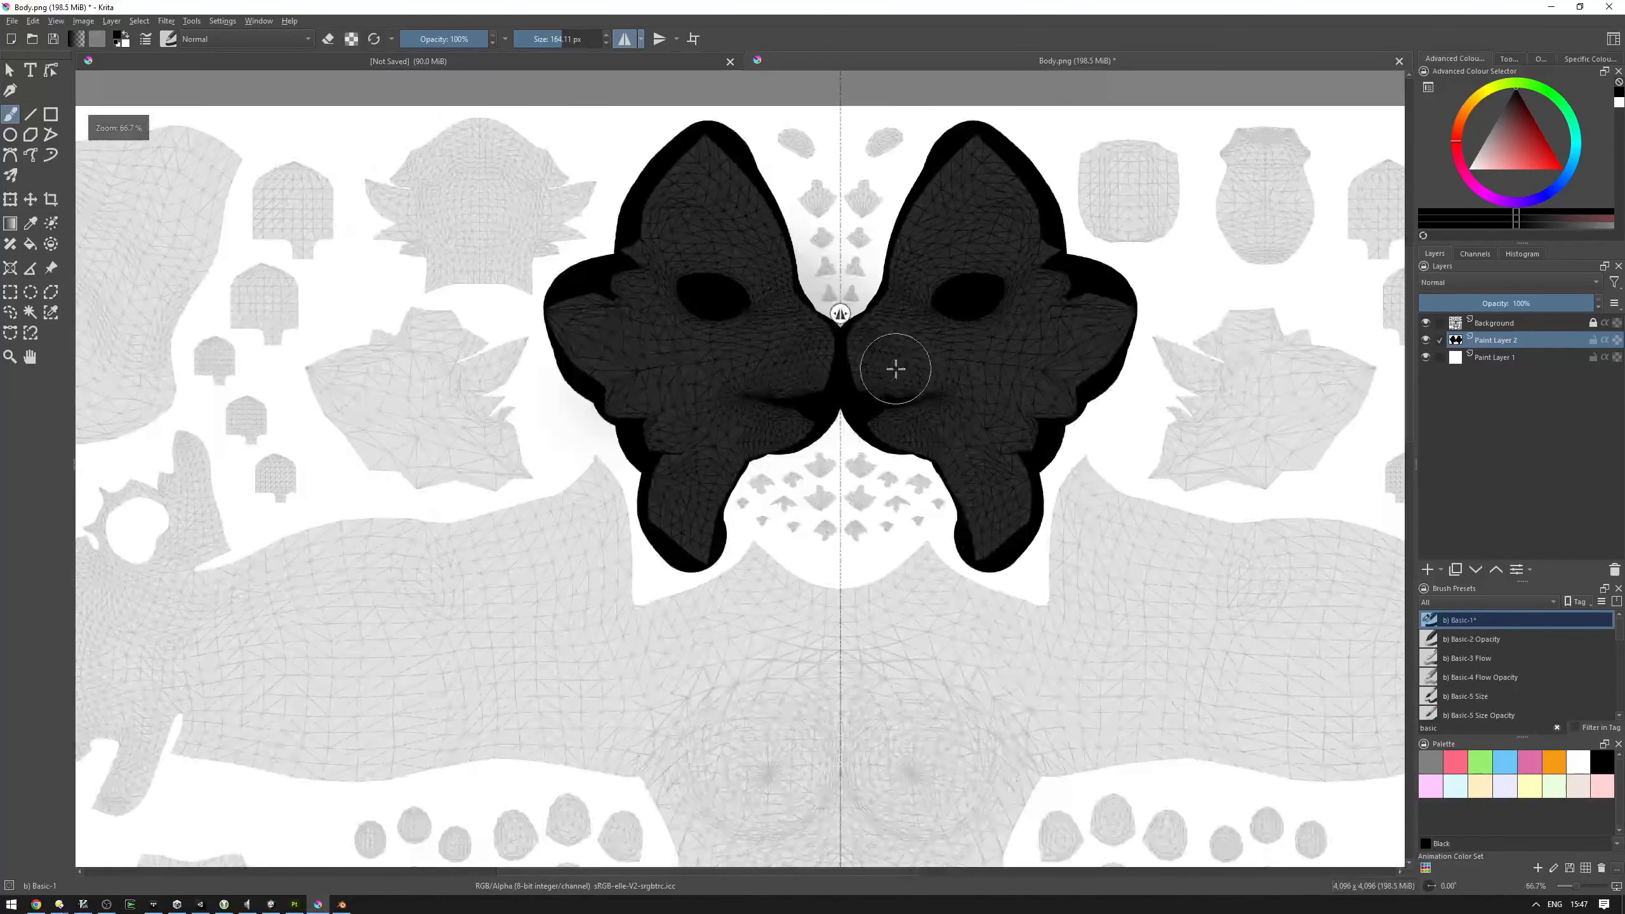
click(1426, 323)
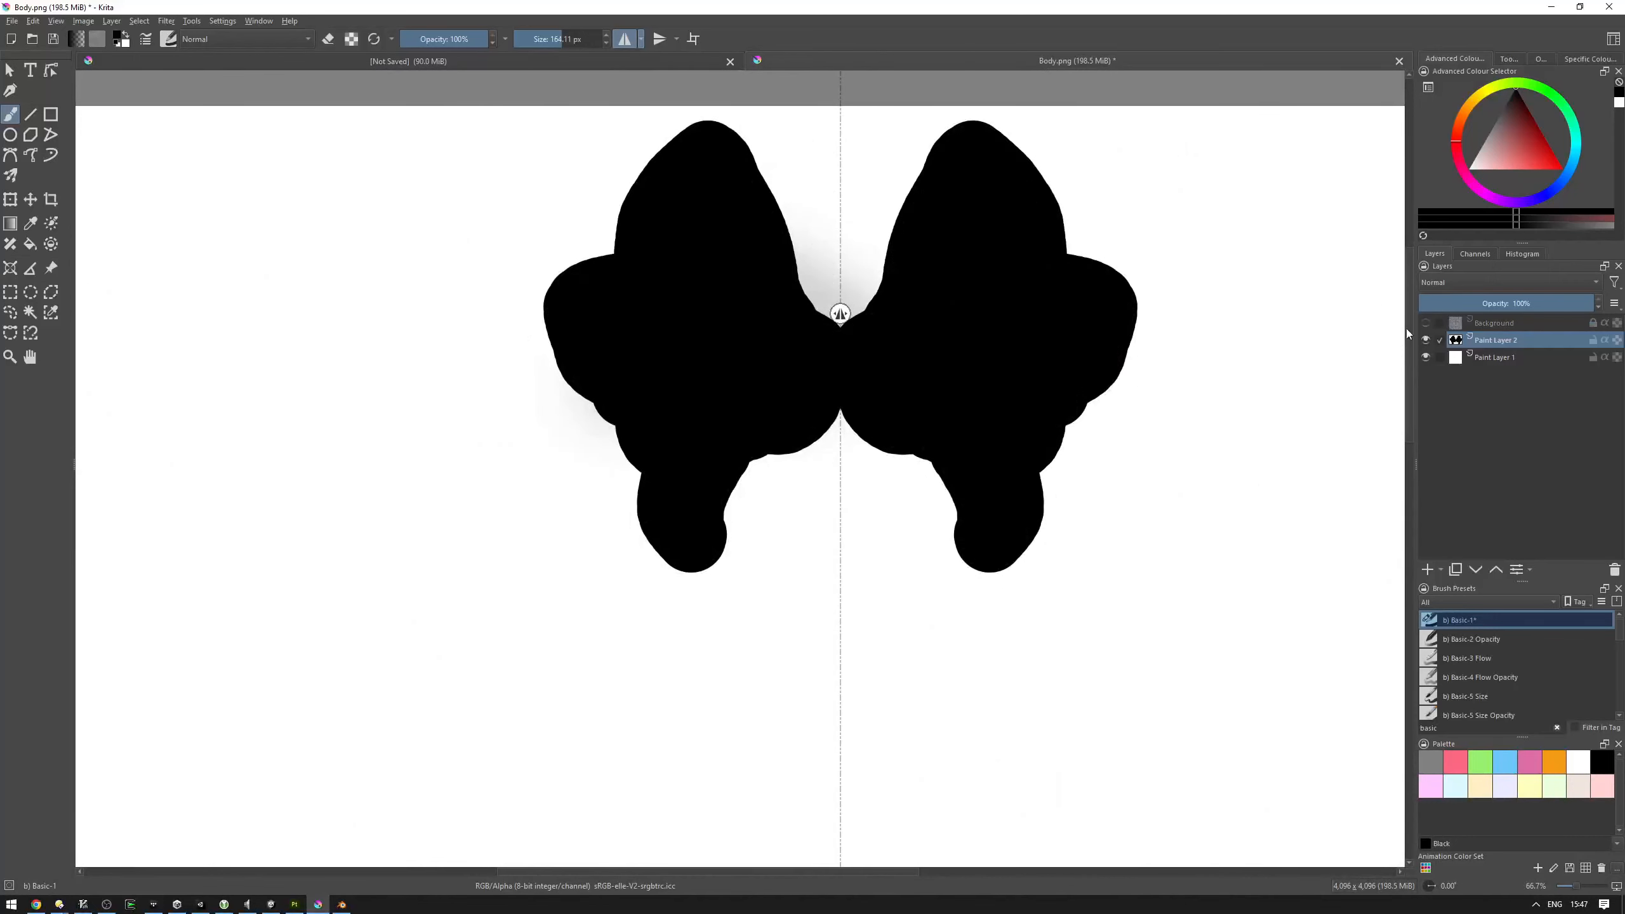
Step: Show the Background UV overlay again over the painted face shapes
scroll(1189, 339, down, 1)
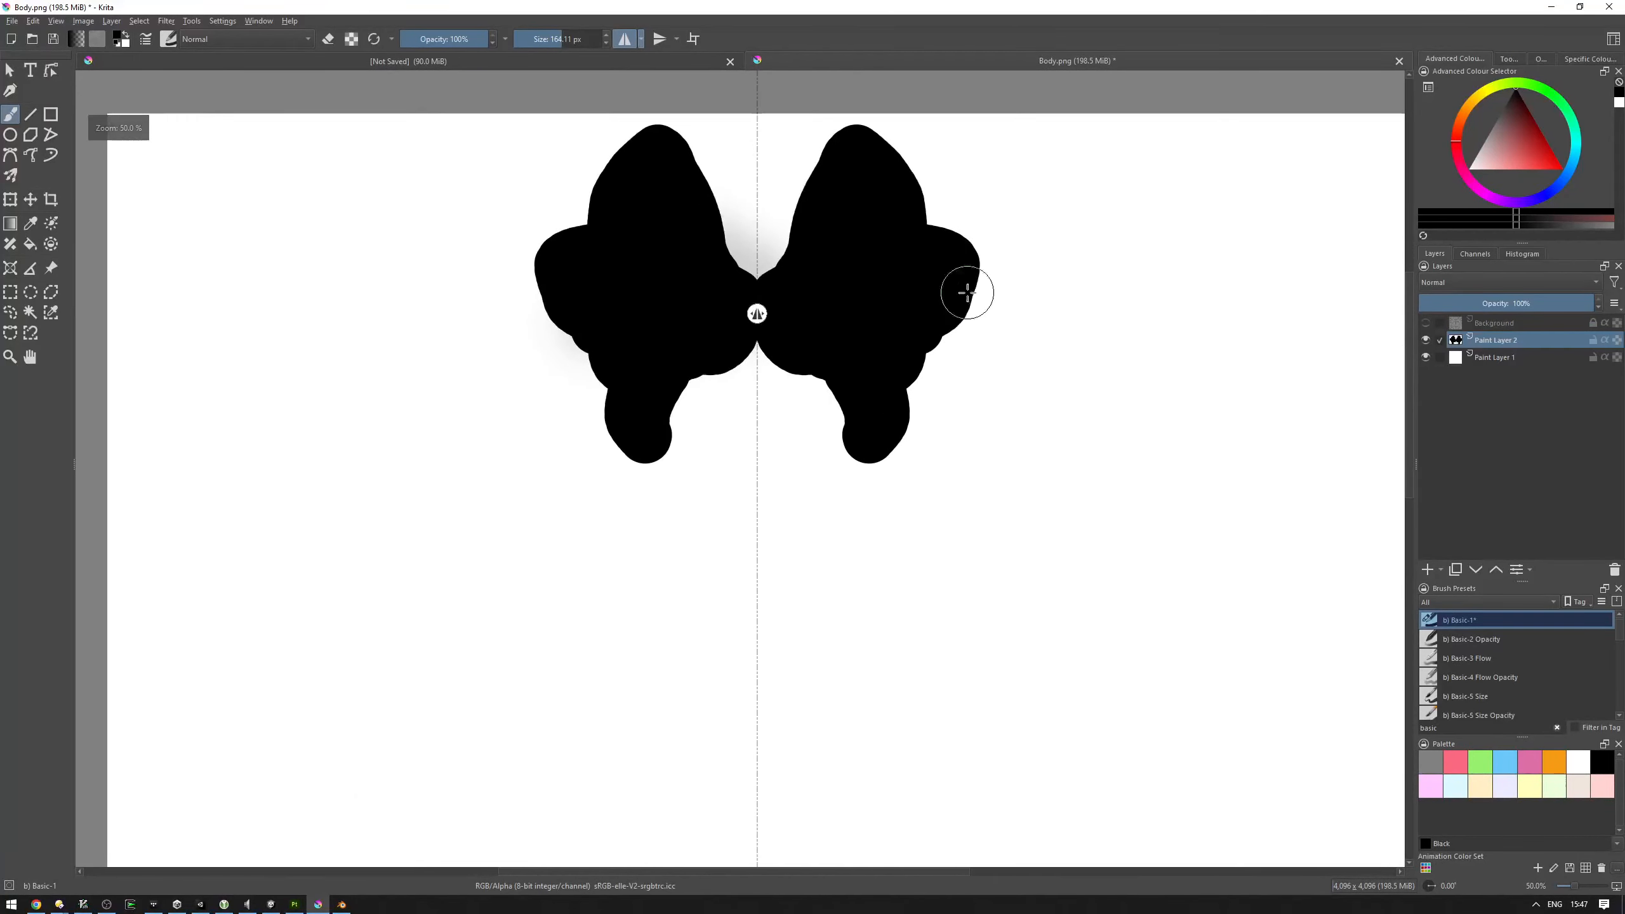
click(1426, 322)
scroll(841, 298, up, 3)
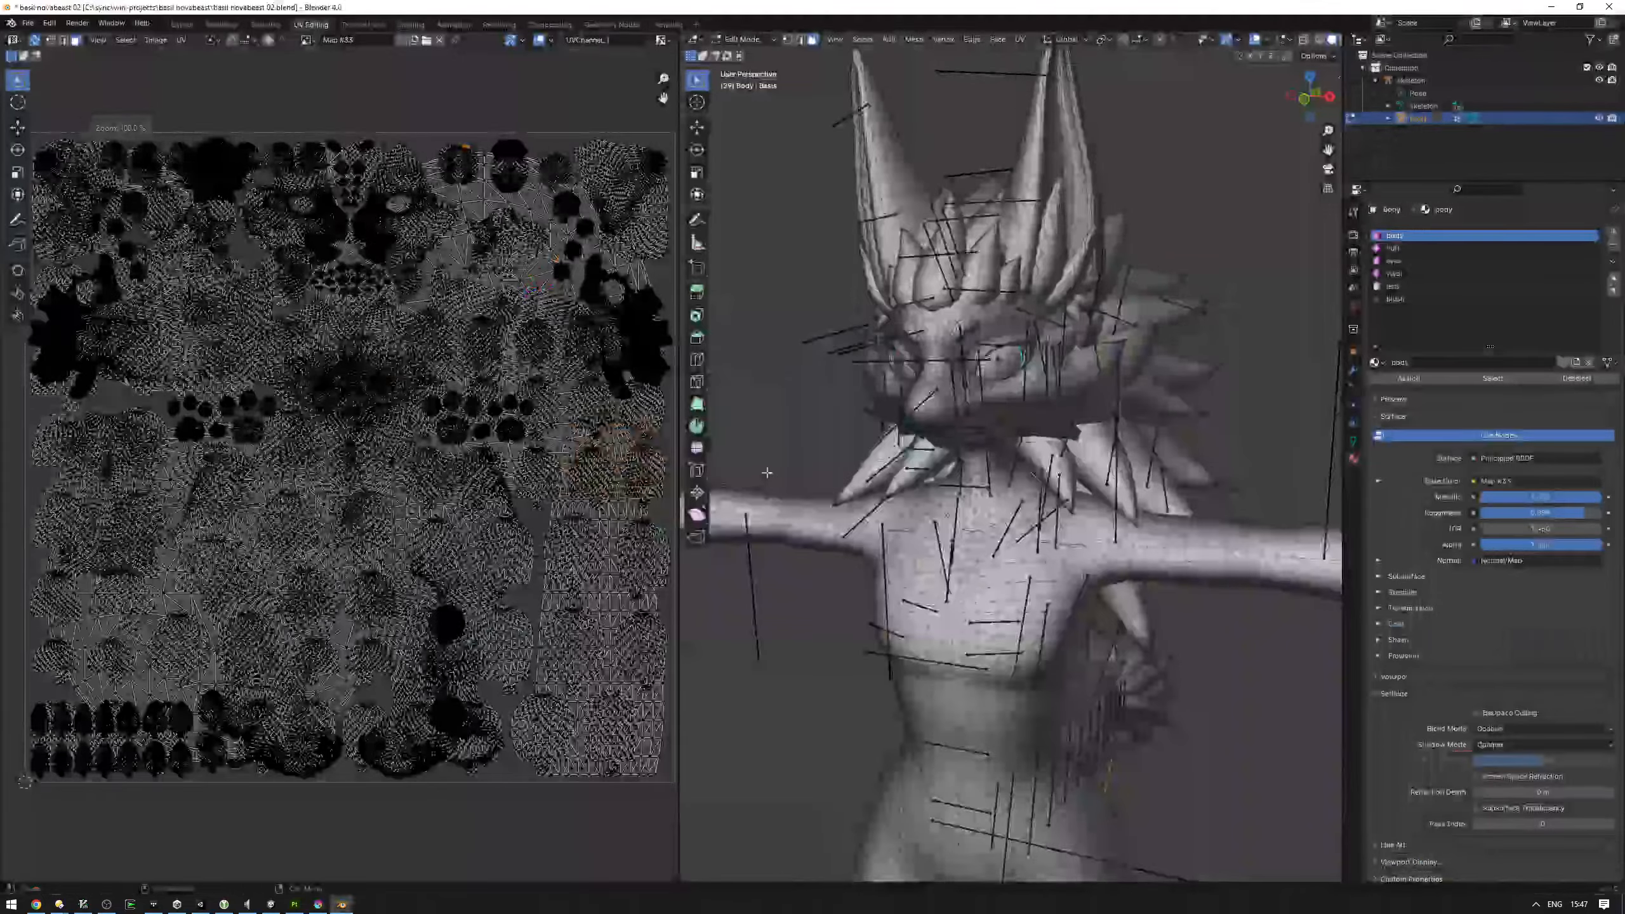
Step: Switch to Blender and select one of the small linked islands below the face to locate it on the body mesh
scroll(353, 314, up, 6)
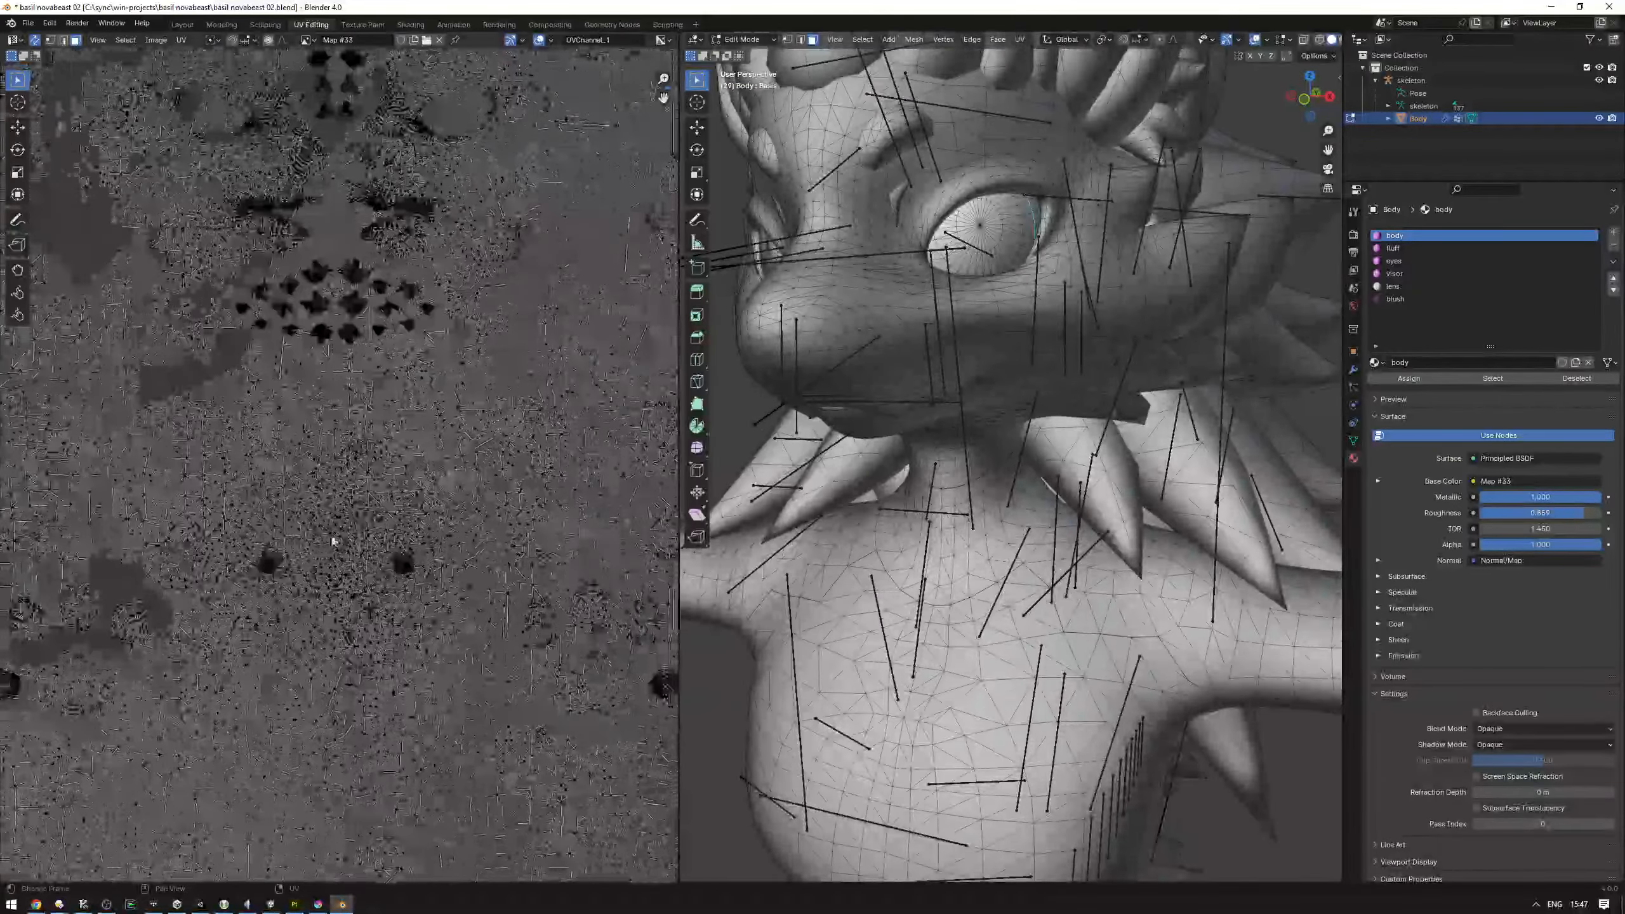
scroll(354, 313, up, 2)
key(l)
key(KP_Decimal)
middle_drag(947, 359, 802, 518)
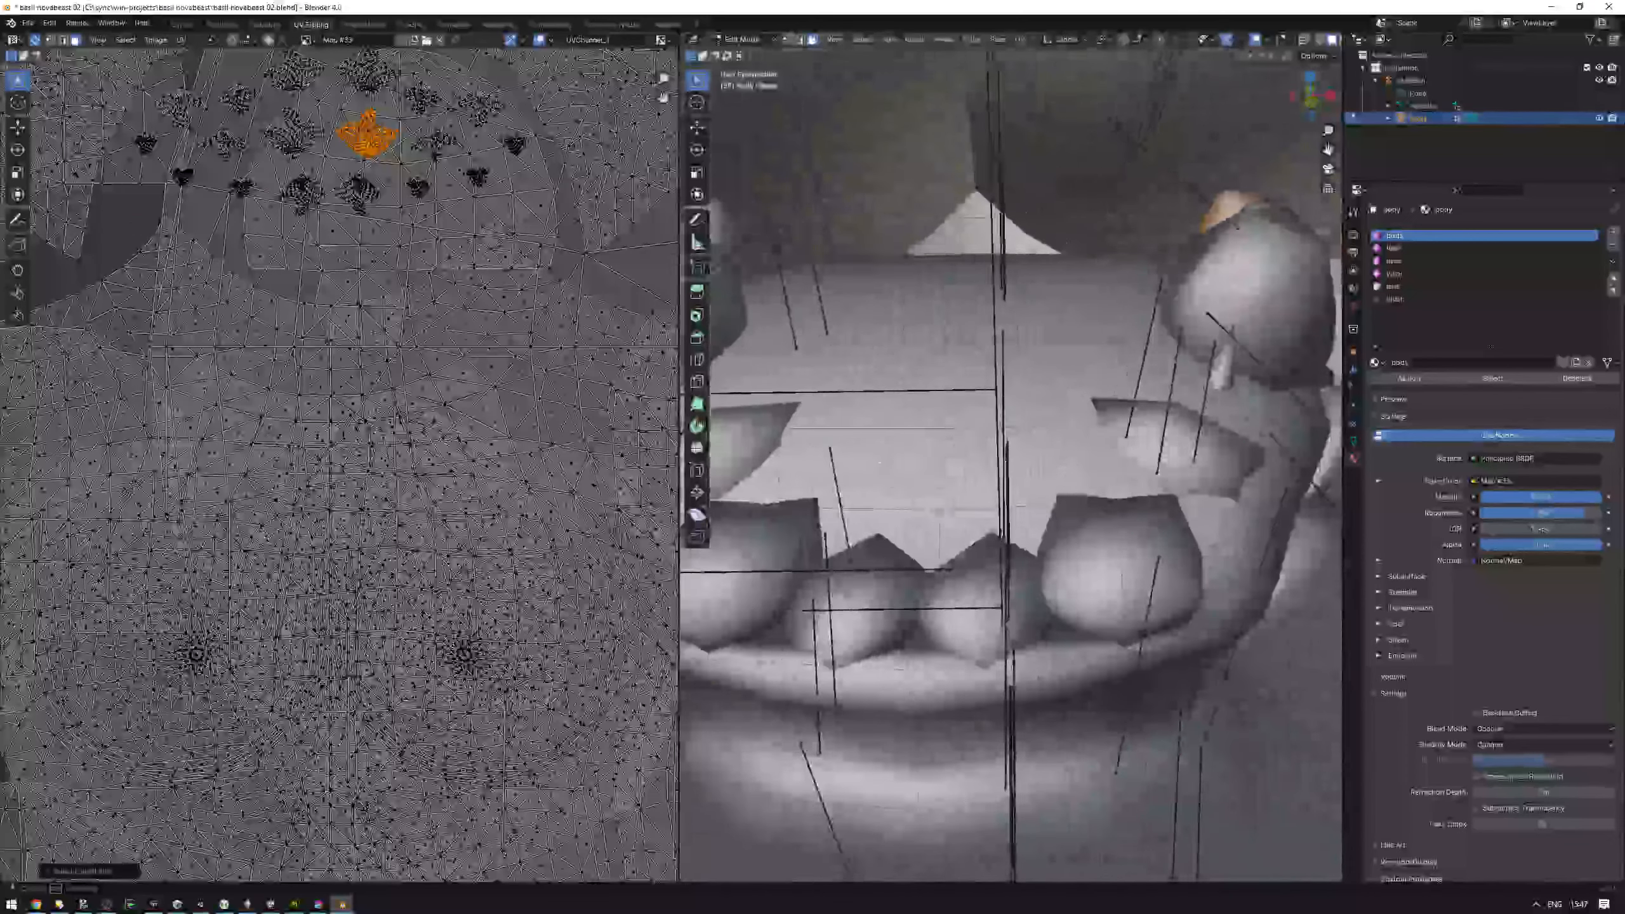
Step: Switch back to Krita and cover the small teeth islands below the face with mirrored solid black
click(321, 909)
mouse_move(865, 456)
mouse_down()
mouse_move(493, 505)
mouse_move(675, 604)
mouse_move(655, 453)
mouse_up()
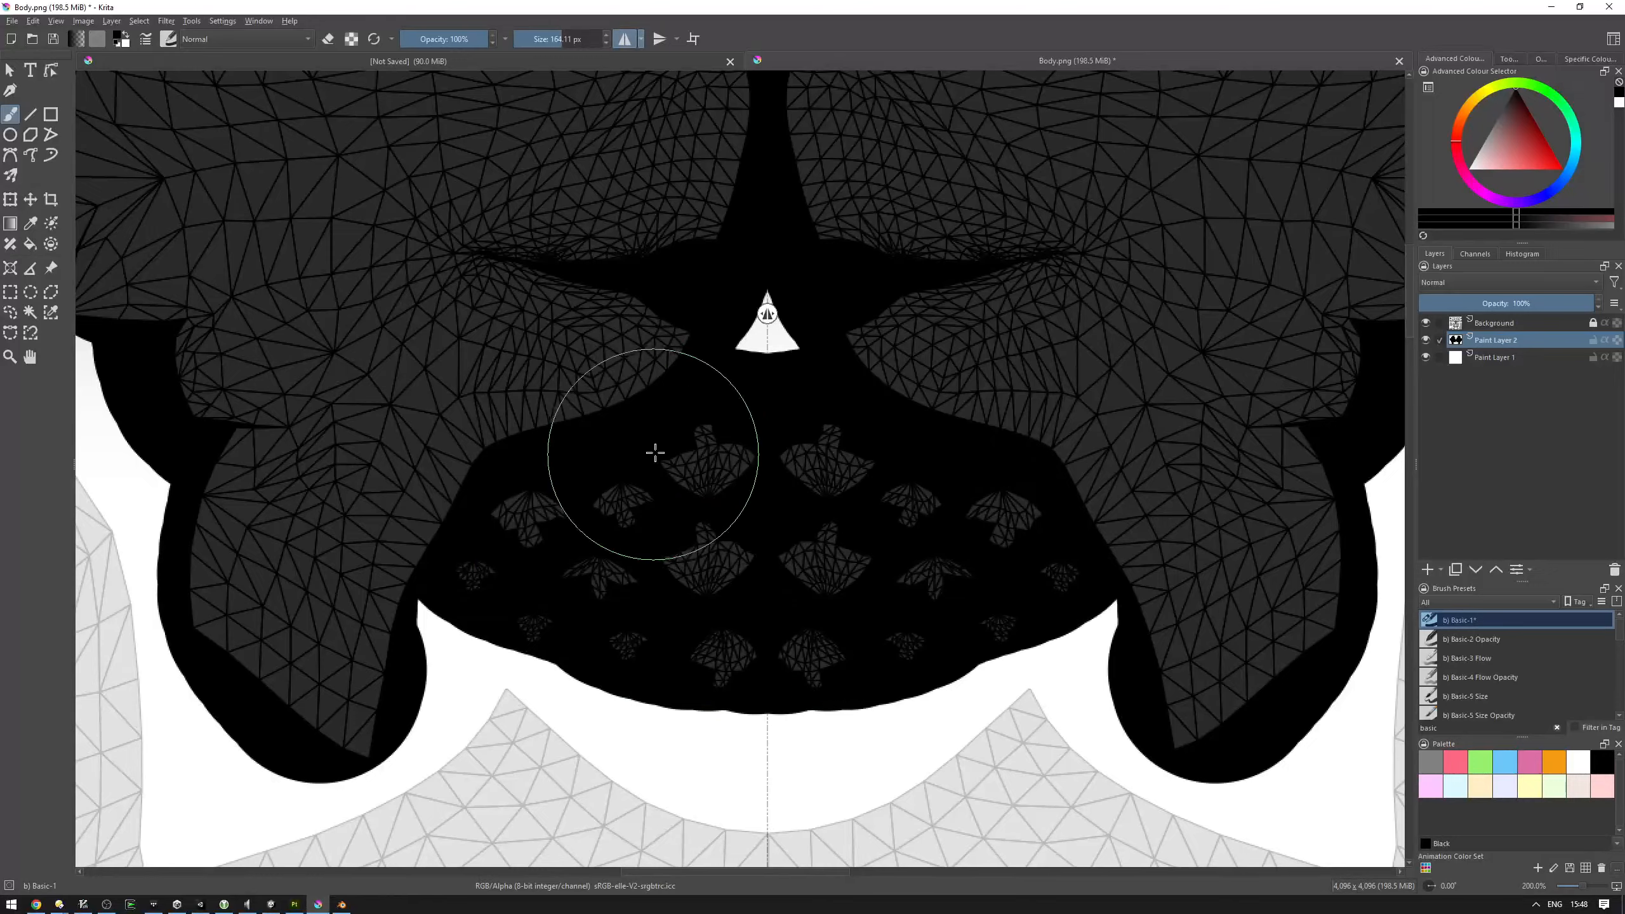
scroll(655, 454, down, 3)
middle_drag(742, 432, 618, 504)
scroll(975, 433, up, 2)
scroll(682, 397, down, 4)
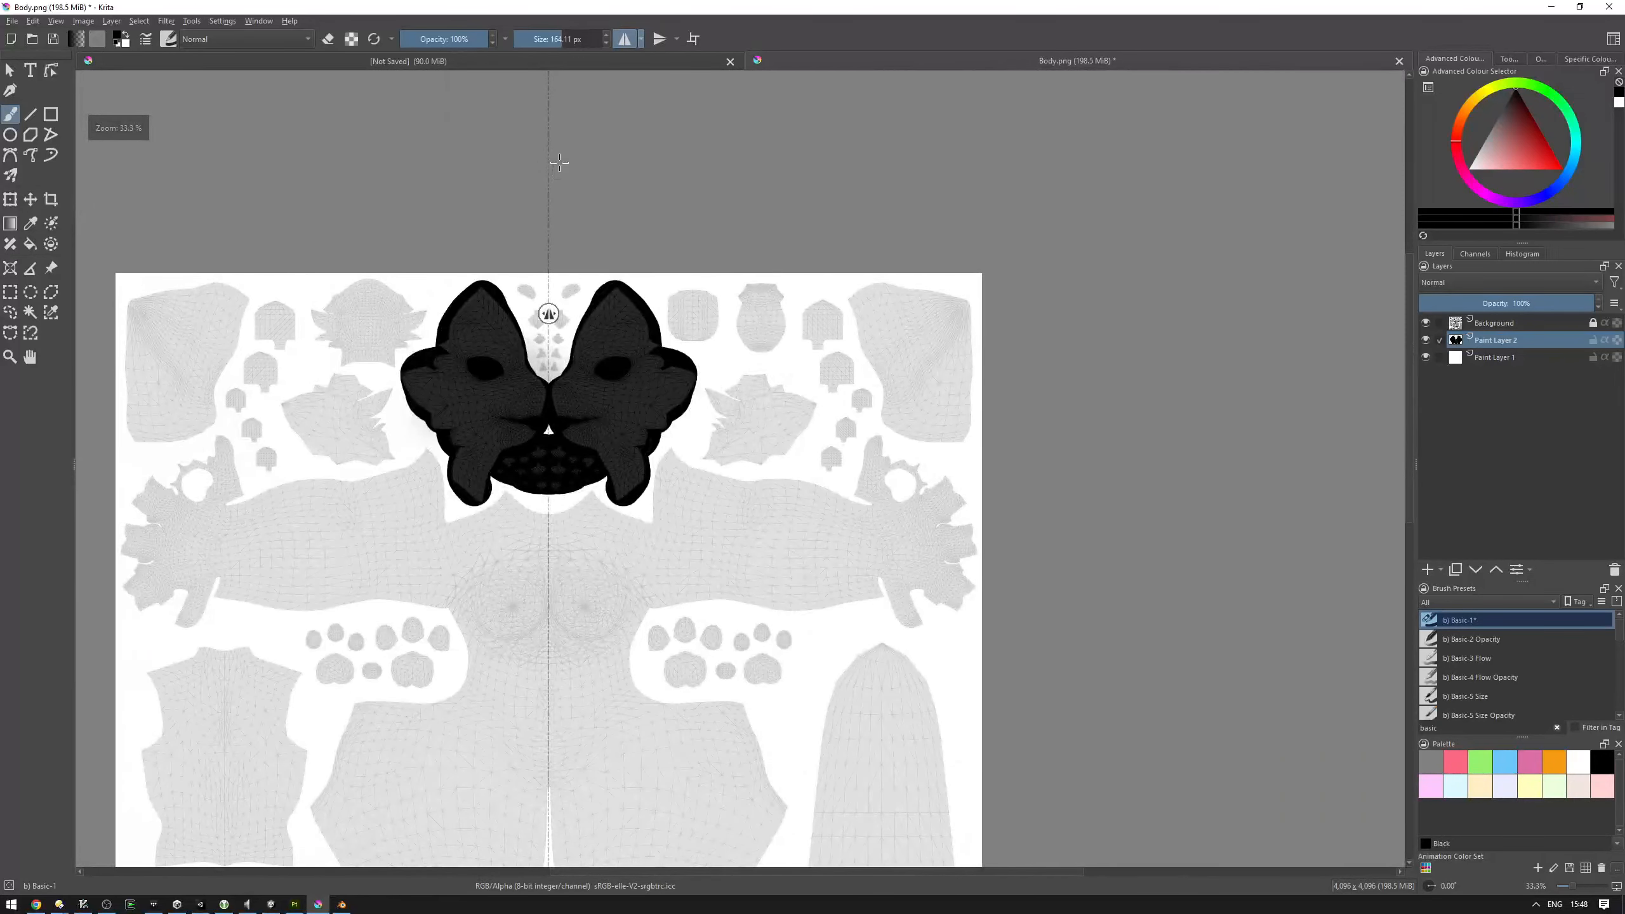
Step: Paint solid black over all the other islands in the row around the face, slightly past their edges
middle_drag(699, 430, 810, 415)
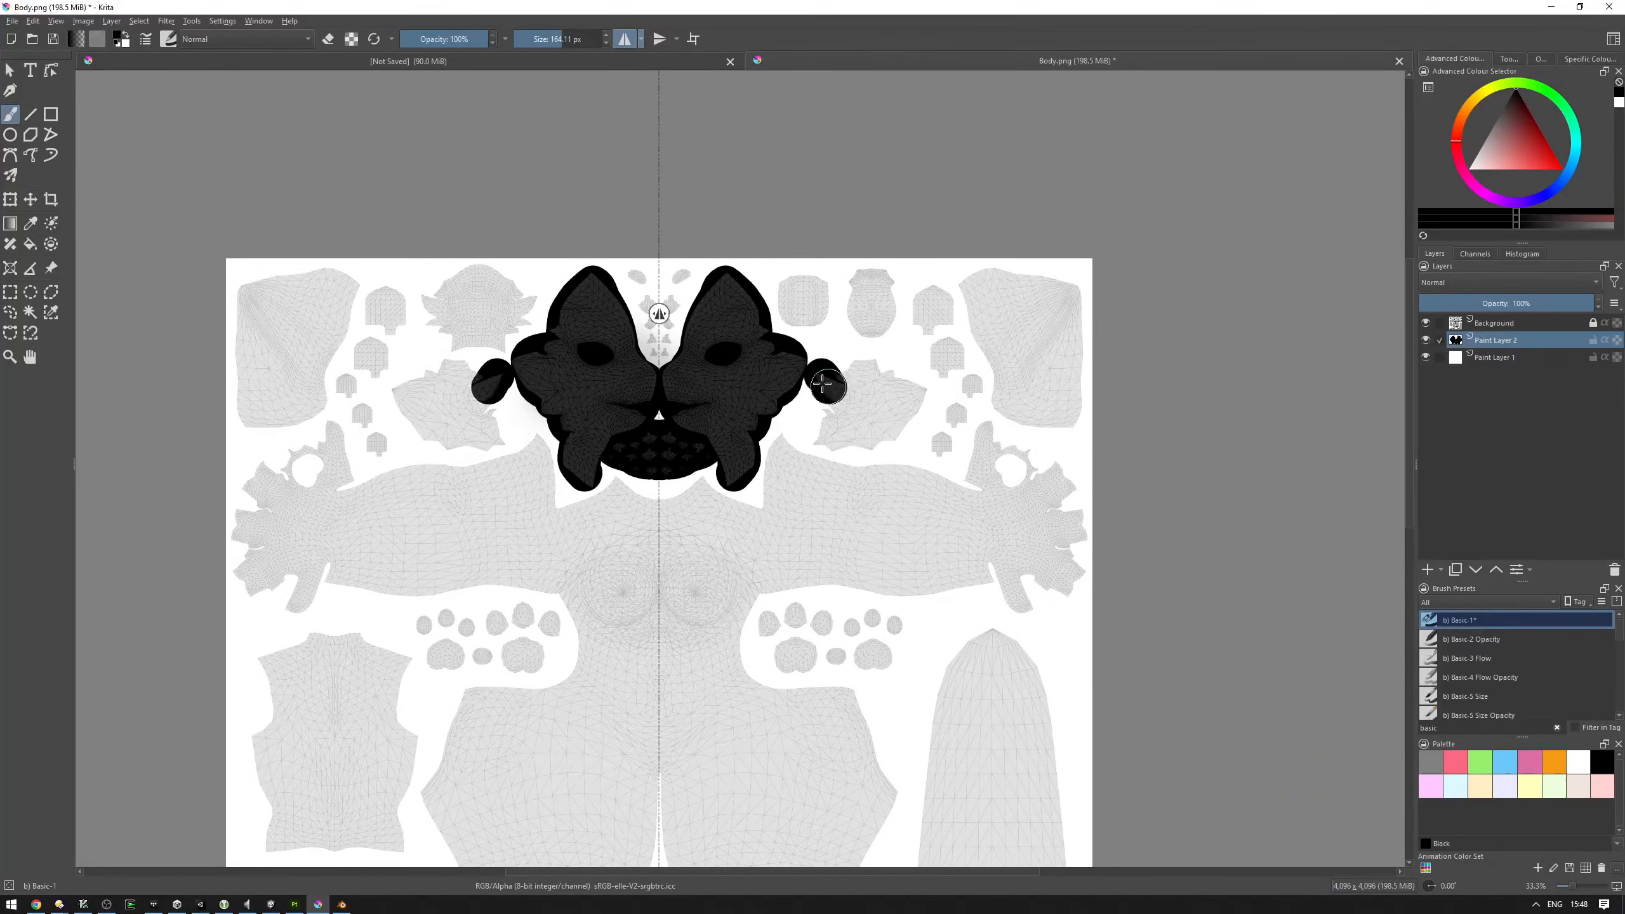
mouse_move(854, 367)
mouse_down()
mouse_move(921, 397)
mouse_move(854, 404)
mouse_up()
middle_drag(854, 404, 882, 406)
mouse_move(964, 372)
middle_down()
mouse_move(907, 393)
mouse_move(954, 406)
middle_up()
scroll(920, 392, up, 1)
click(937, 318)
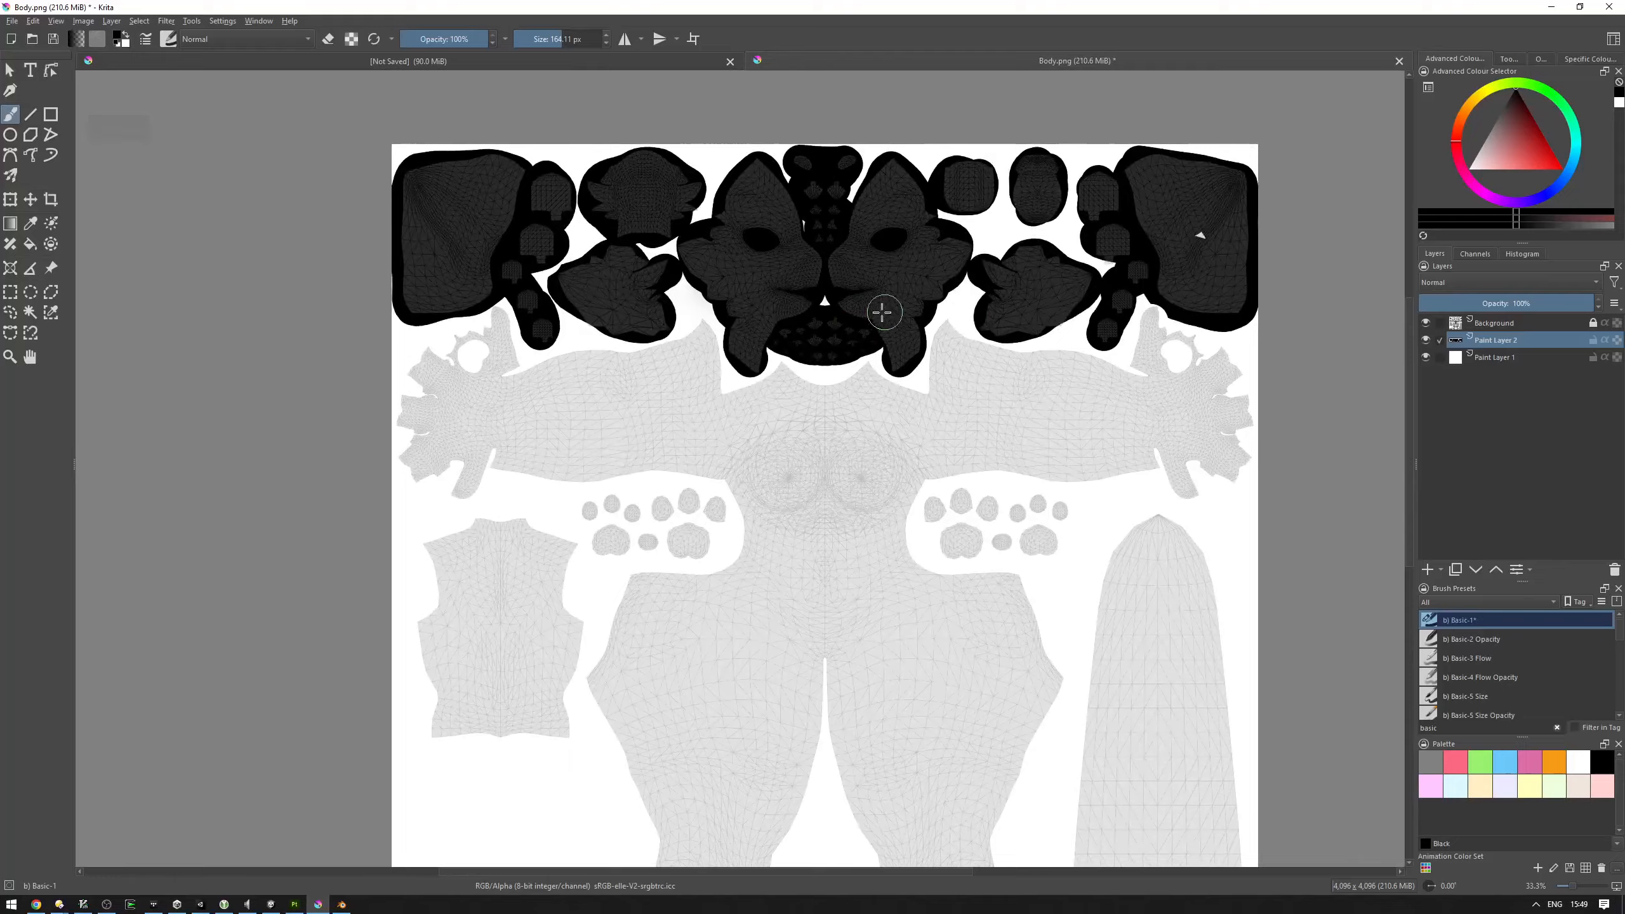
Step: Examine the blackened head islands and the unpainted arm, torso and leg islands across the texture
middle_drag(882, 312, 809, 182)
scroll(809, 192, down, 1)
scroll(806, 298, up, 1)
middle_drag(808, 301, 845, 478)
middle_drag(839, 368, 821, 246)
middle_drag(1128, 321, 989, 381)
scroll(1020, 315, up, 2)
middle_drag(924, 296, 1094, 305)
scroll(1094, 304, down, 1)
scroll(1020, 250, down, 2)
middle_drag(723, 474, 803, 375)
scroll(862, 391, up, 1)
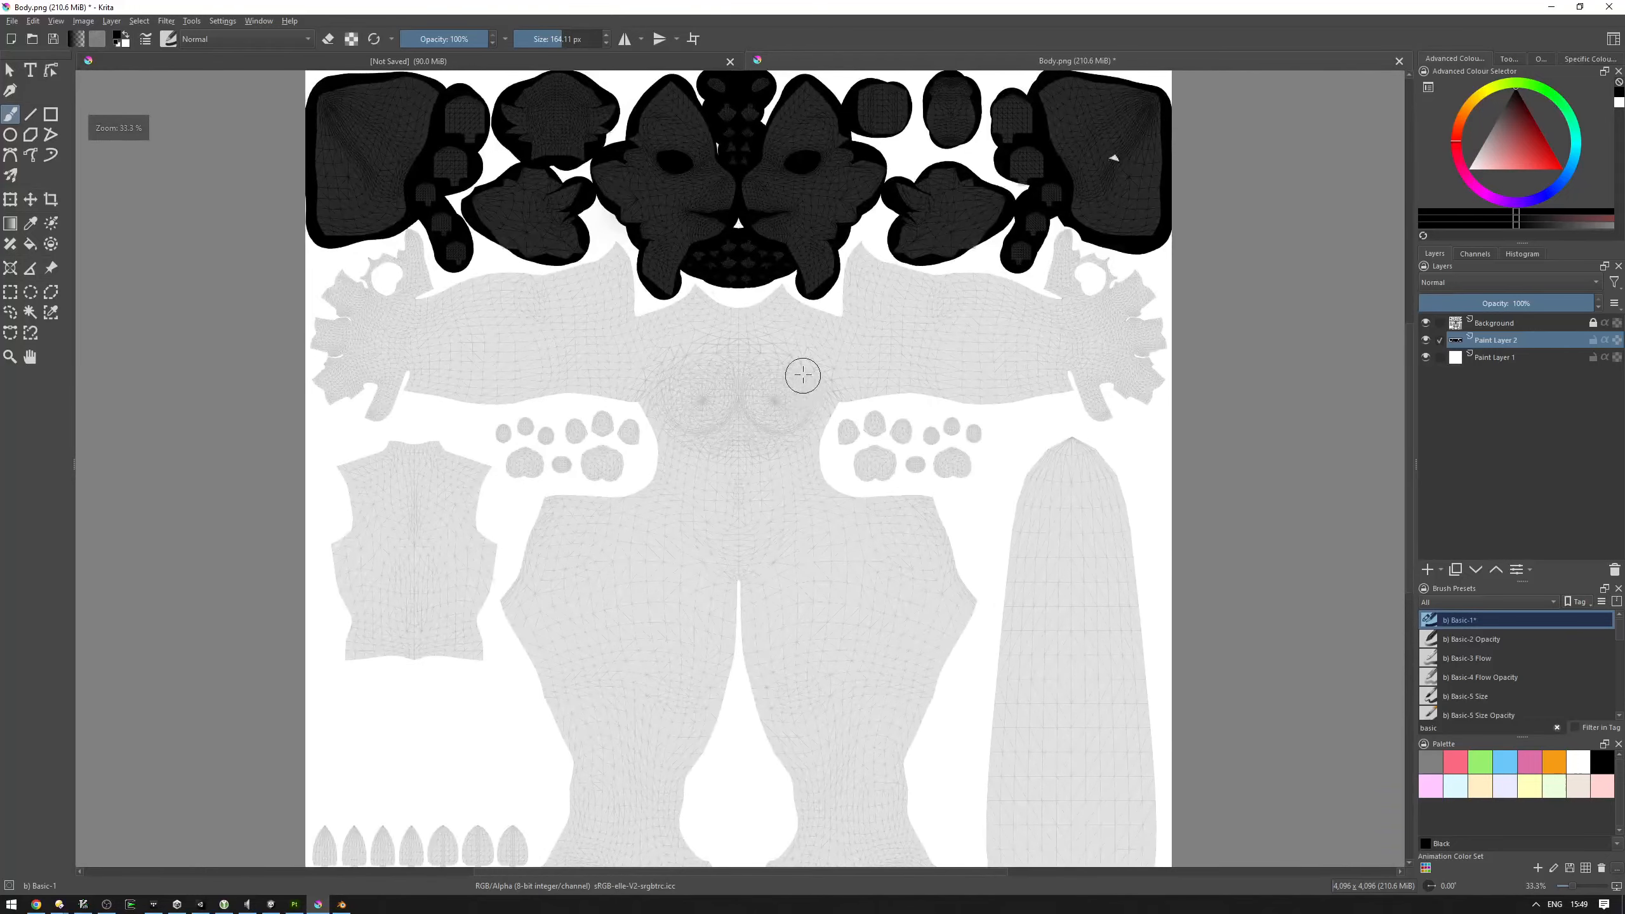
Step: Filter the brush presets for "air" and choose the Airbrush linear brush
scroll(803, 375, up, 1)
middle_drag(617, 265, 319, 265)
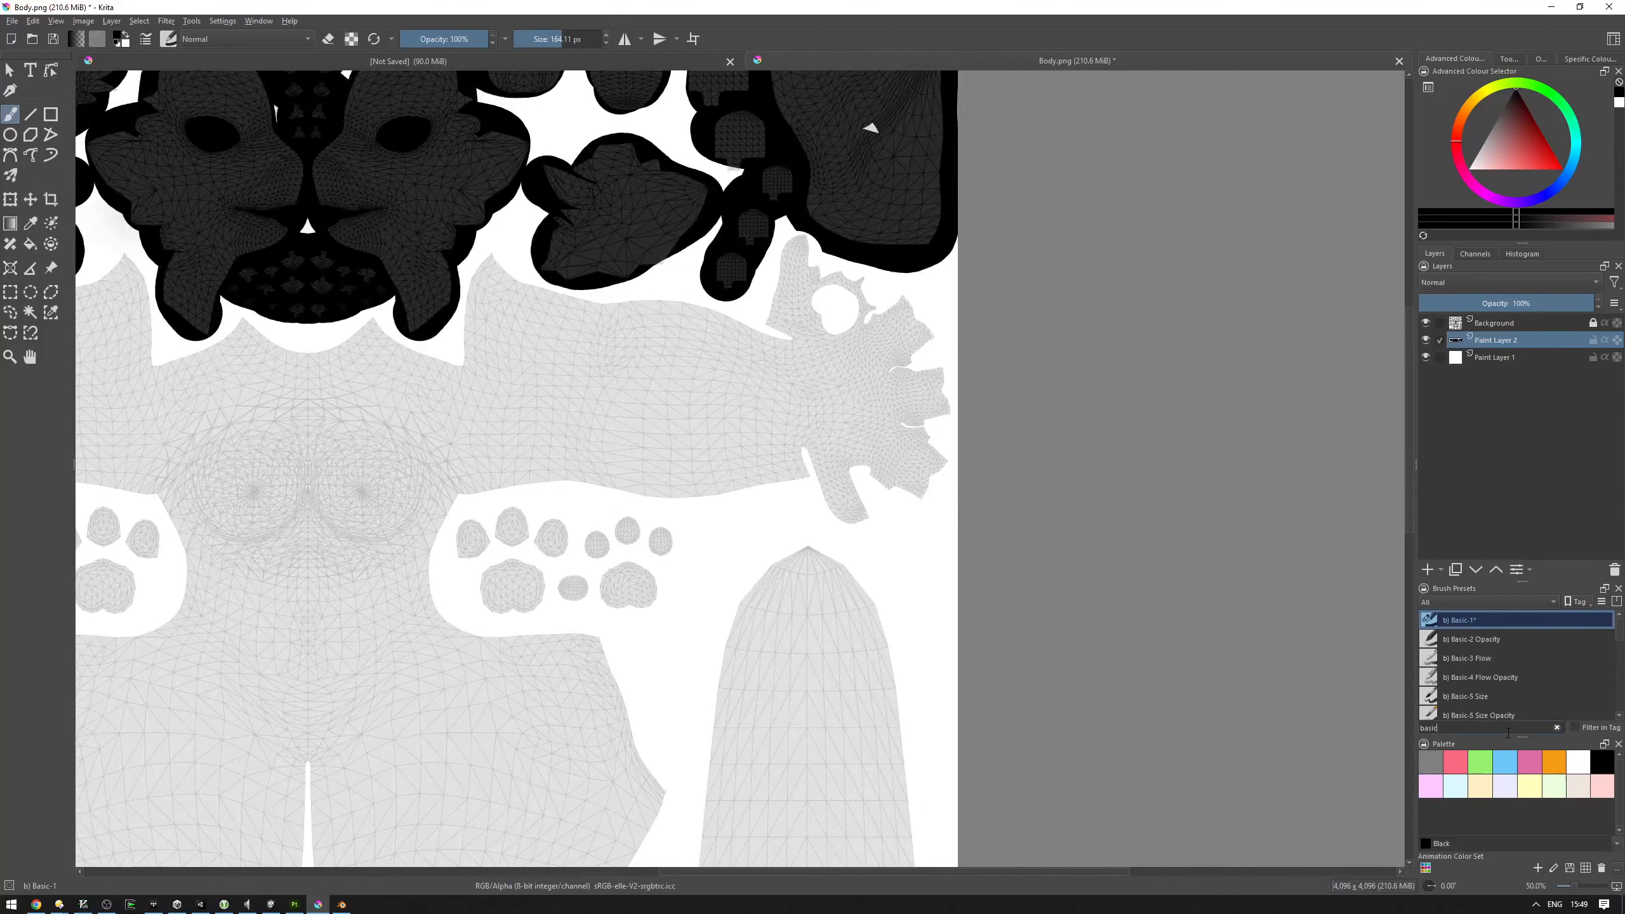
text(air)
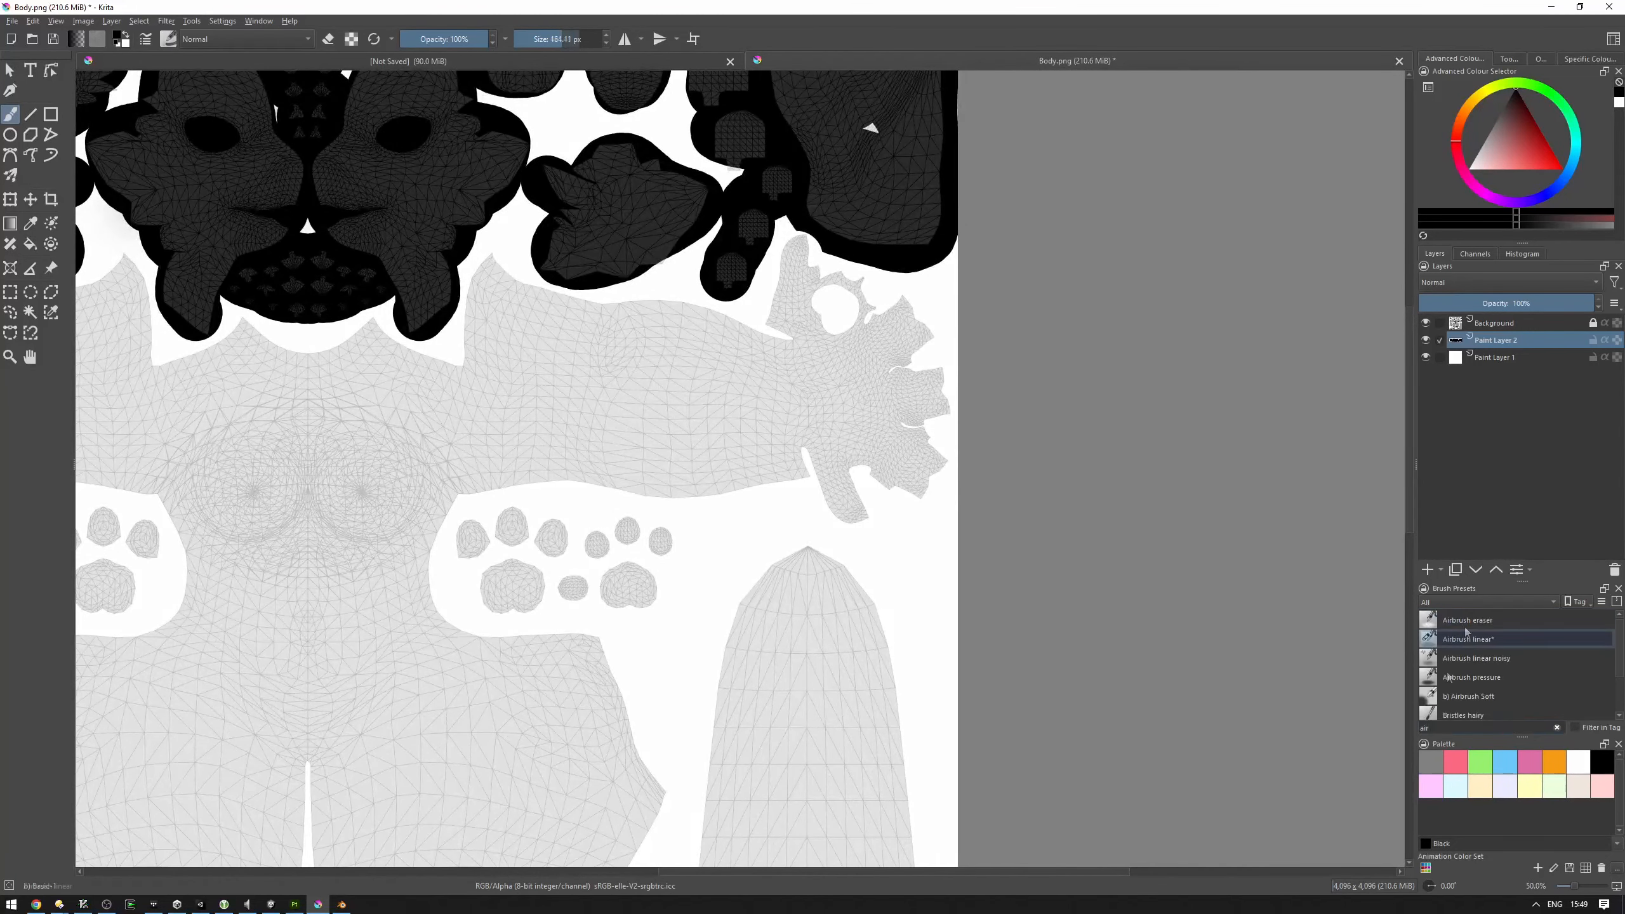
Step: Try airbrushing soft black over one hand island and undo the strokes
drag(830, 413, 902, 408)
scroll(903, 311, up, 2)
middle_drag(904, 311, 887, 388)
scroll(887, 388, down, 1)
key(ctrl+z)
mouse_move(752, 336)
mouse_down()
mouse_move(800, 451)
mouse_move(757, 360)
mouse_move(850, 487)
mouse_move(834, 607)
mouse_move(784, 579)
mouse_up()
key(ctrl+z)
Step: On a new paint layer above Paint Layer 2, airbrush mirrored black over both hand islands at about 580 px
scroll(771, 348, down, 2)
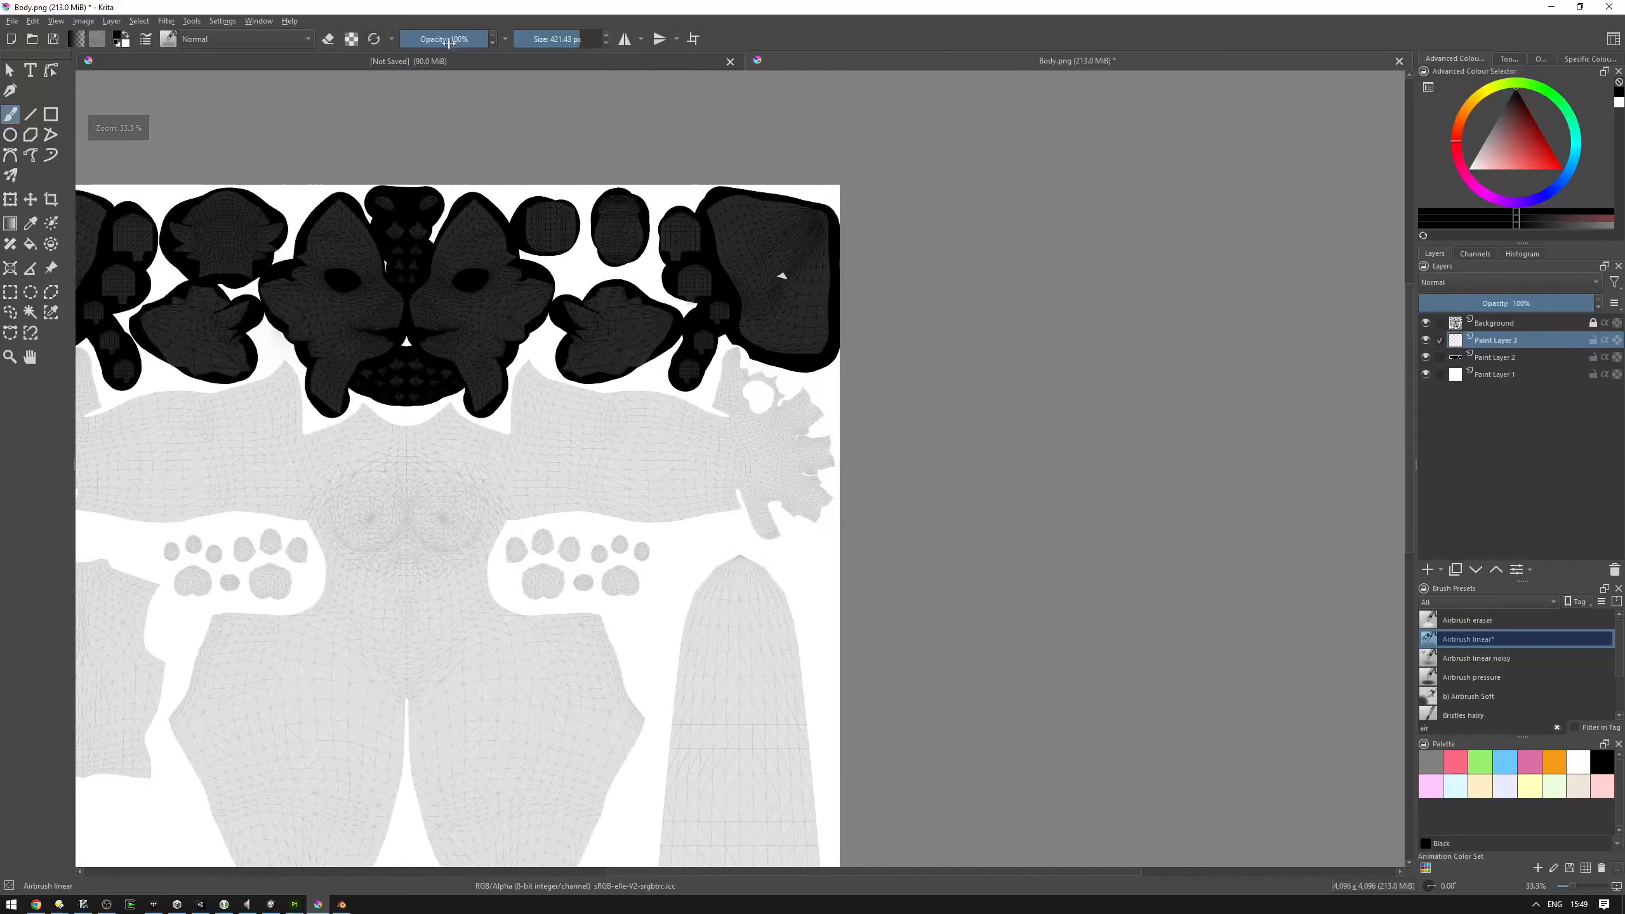
click(625, 39)
scroll(808, 448, up, 2)
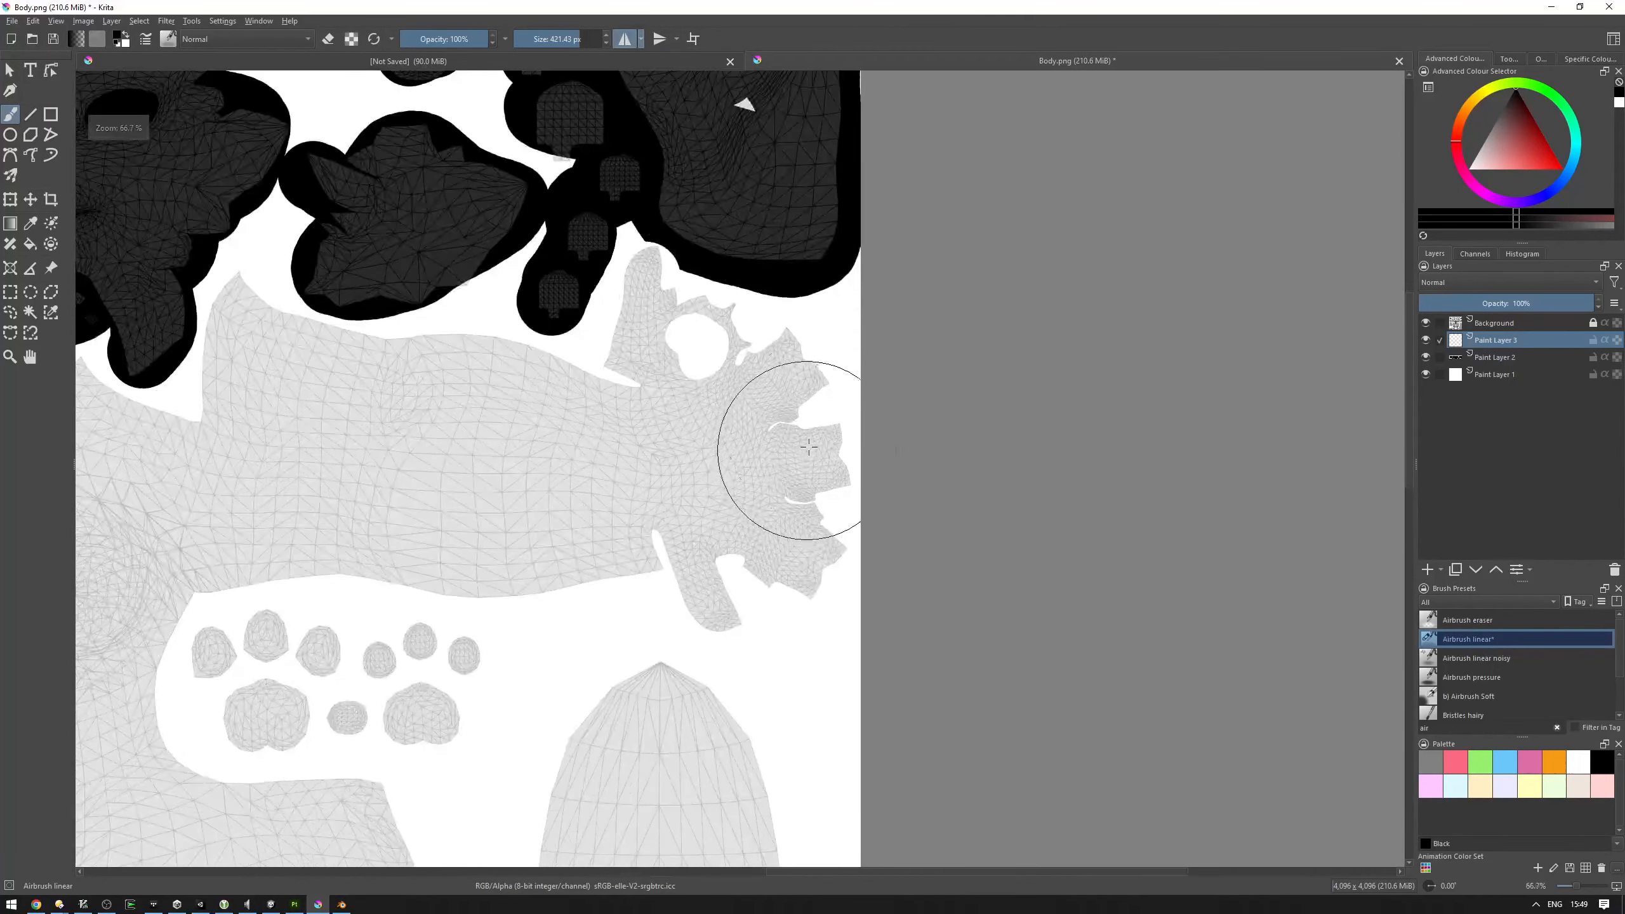
mouse_move(794, 349)
mouse_down()
mouse_move(791, 417)
mouse_move(694, 381)
mouse_up()
shift+drag(730, 453, 797, 453)
mouse_move(730, 453)
mouse_down()
mouse_move(708, 509)
mouse_move(719, 442)
mouse_up()
scroll(718, 431, down, 3)
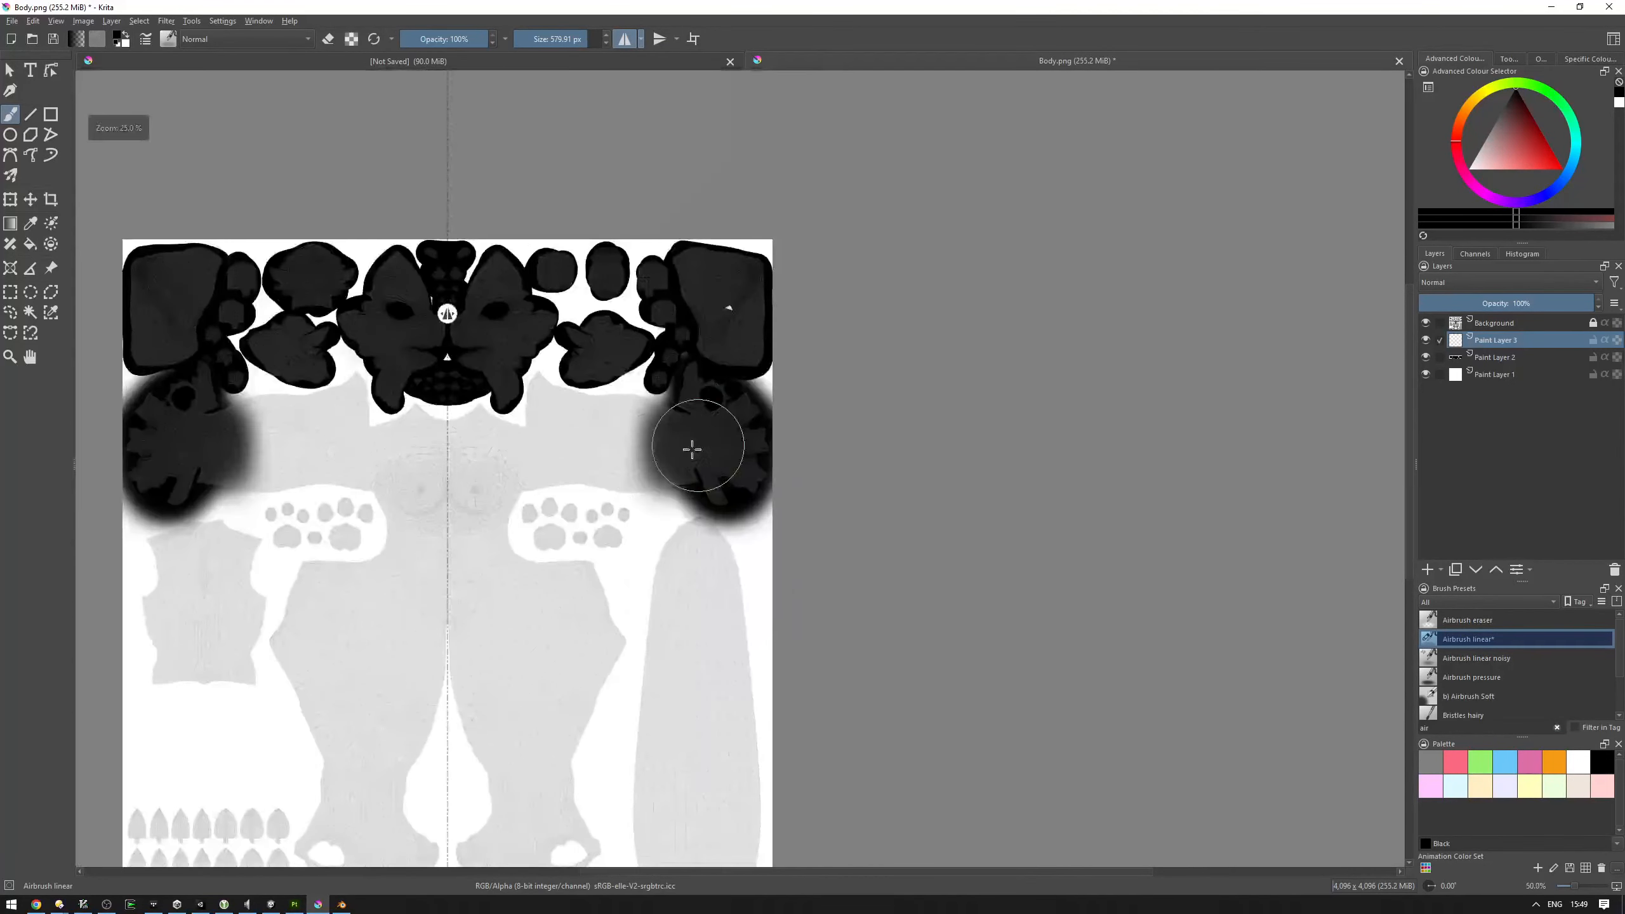
Step: Airbrush mirrored soft black across the neck and upper chest area directly below the face islands
middle_drag(583, 460, 906, 440)
scroll(881, 440, up, 1)
scroll(669, 415, up, 2)
scroll(569, 346, down, 1)
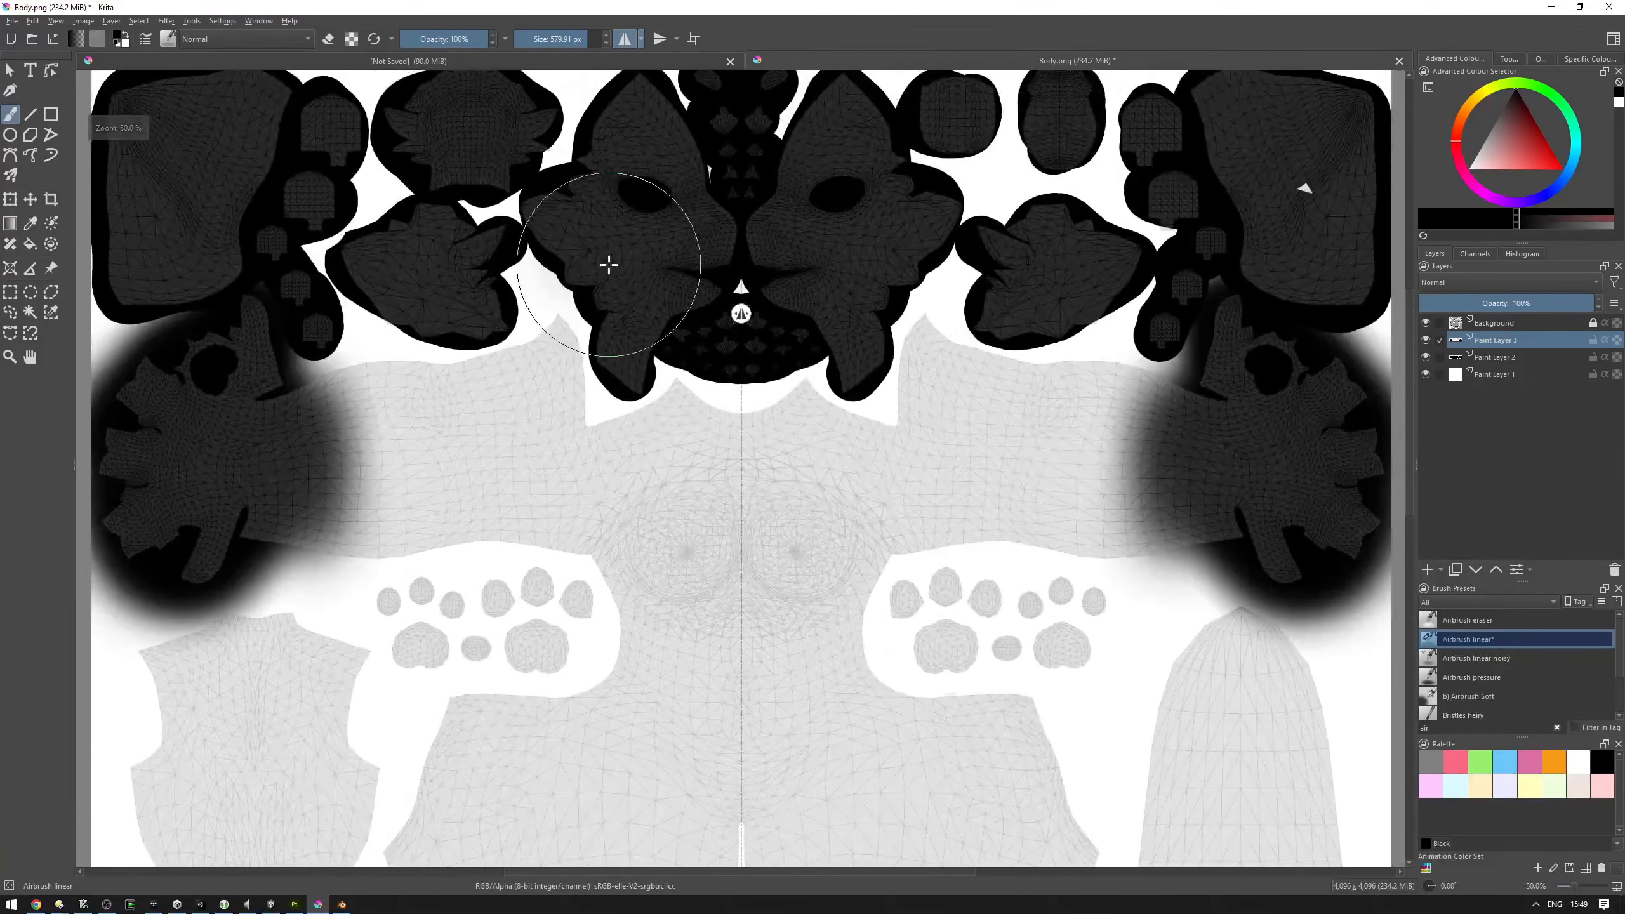
mouse_move(608, 264)
mouse_down()
mouse_move(608, 352)
mouse_move(624, 367)
mouse_move(595, 381)
mouse_move(589, 330)
mouse_move(602, 399)
mouse_move(640, 368)
mouse_move(846, 351)
mouse_move(724, 386)
mouse_up()
mouse_move(617, 396)
mouse_down()
mouse_move(563, 334)
mouse_move(580, 387)
mouse_move(808, 391)
mouse_move(625, 389)
mouse_move(842, 317)
mouse_up()
Step: Fill the small unpainted gap inside the large corner island with black
scroll(848, 436, down, 2)
scroll(805, 256, up, 1)
middle_drag(805, 256, 804, 319)
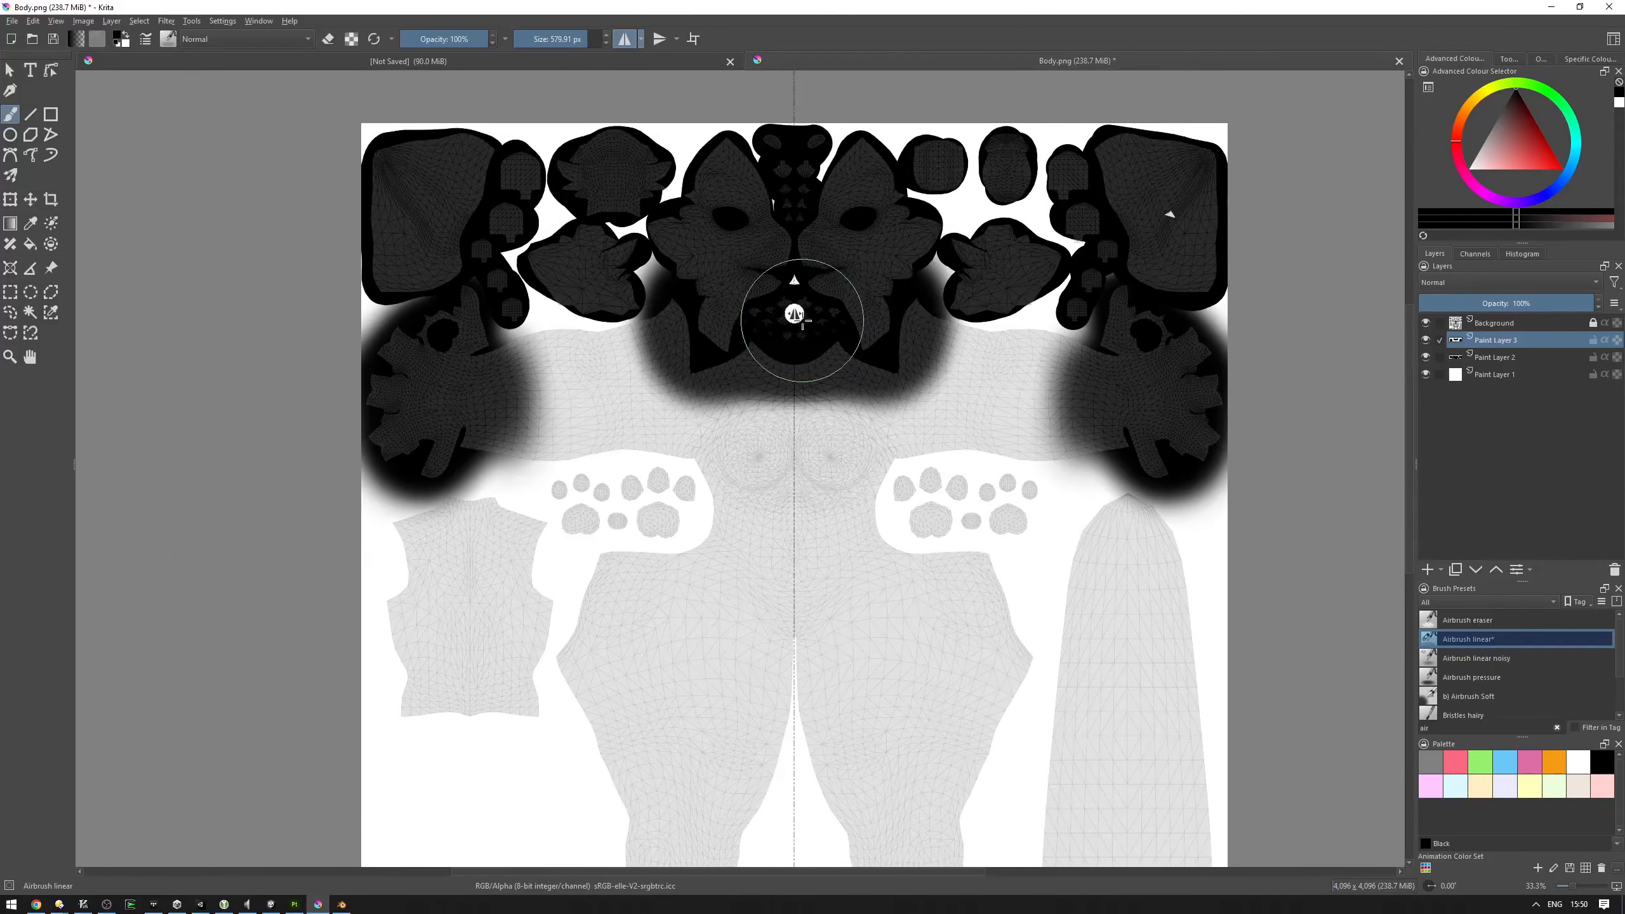
mouse_move(1168, 211)
mouse_down()
mouse_move(1214, 277)
mouse_move(1170, 204)
mouse_up()
middle_drag(1142, 211, 1171, 218)
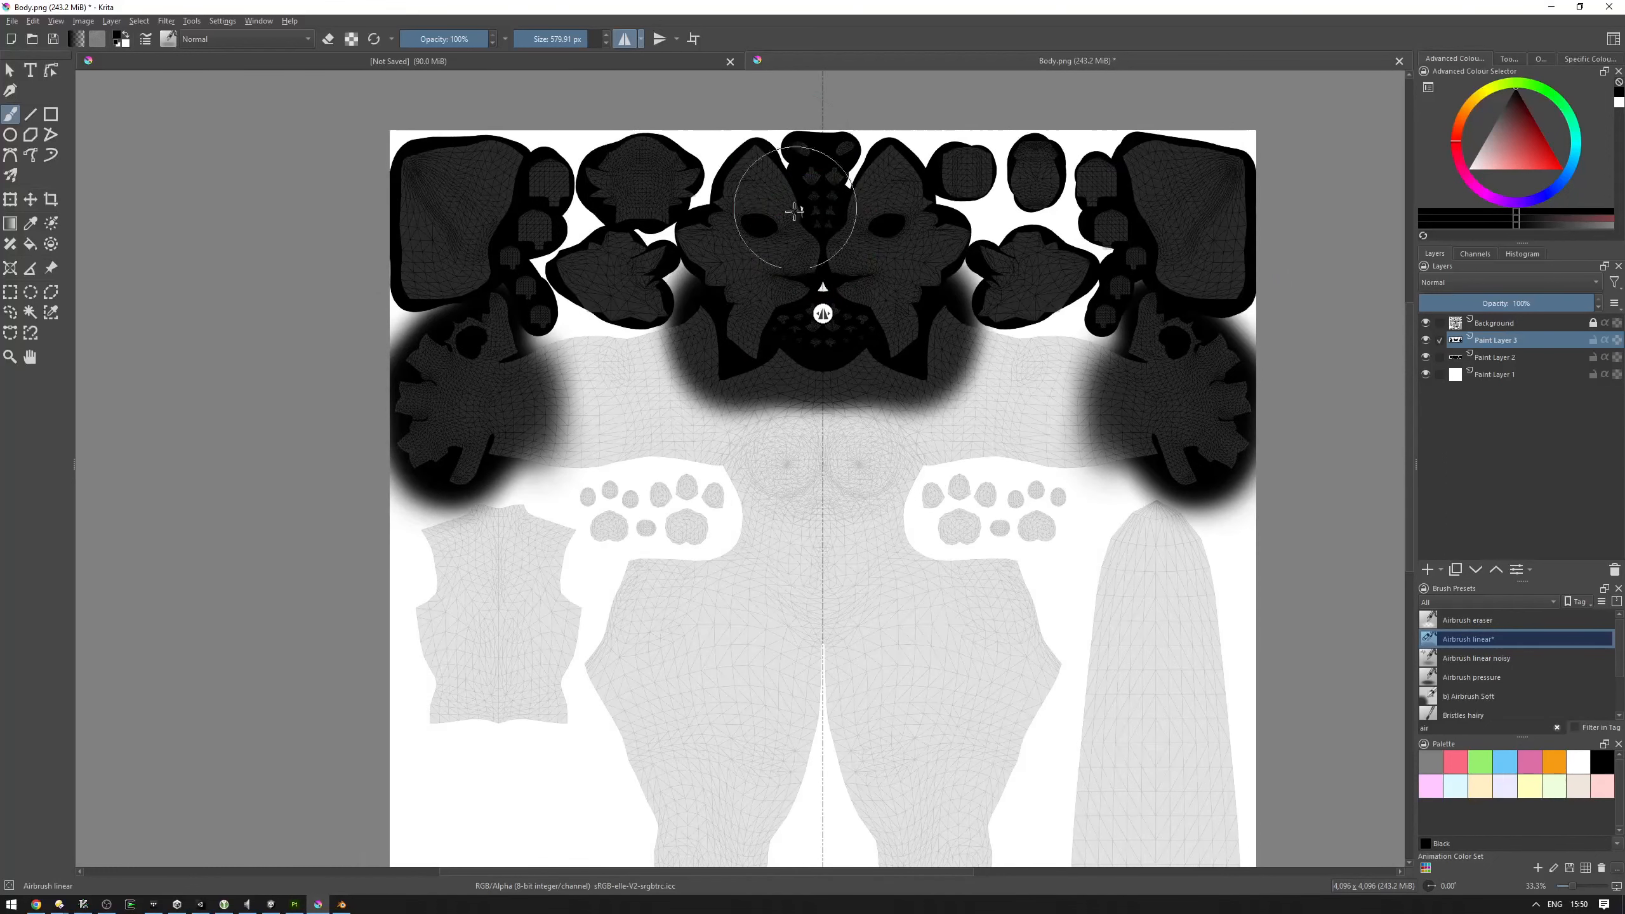
Step: Hide the Background UV overlay so that only the black-and-white mask is shown
middle_drag(784, 307, 753, 215)
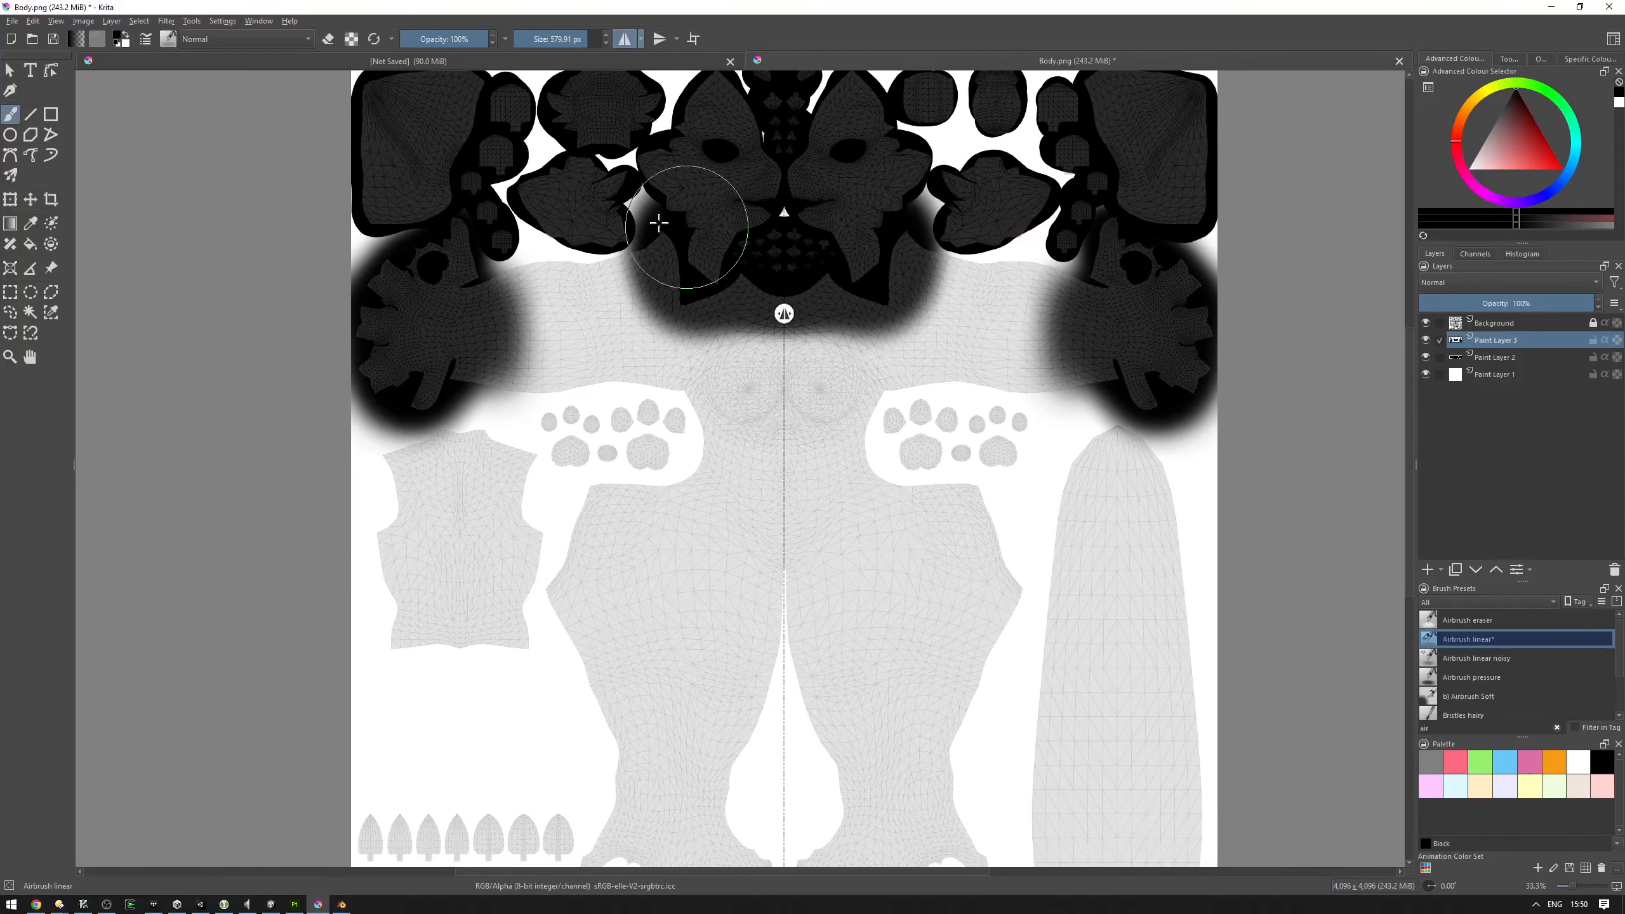
middle_drag(1011, 301, 937, 301)
scroll(939, 300, down, 1)
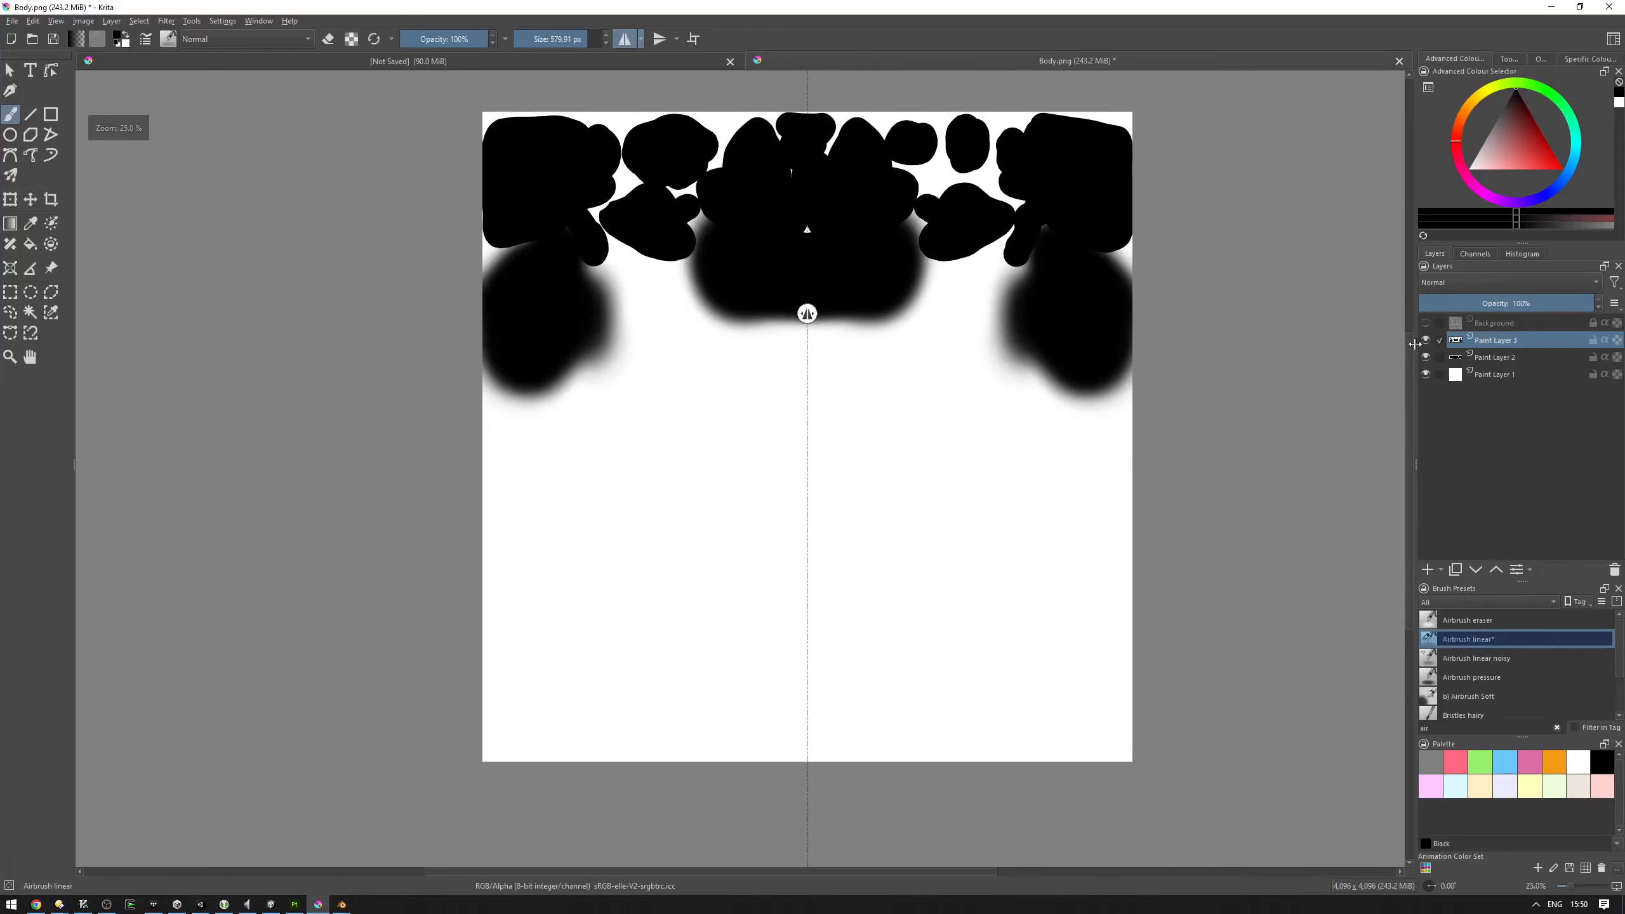
scroll(835, 291, up, 1)
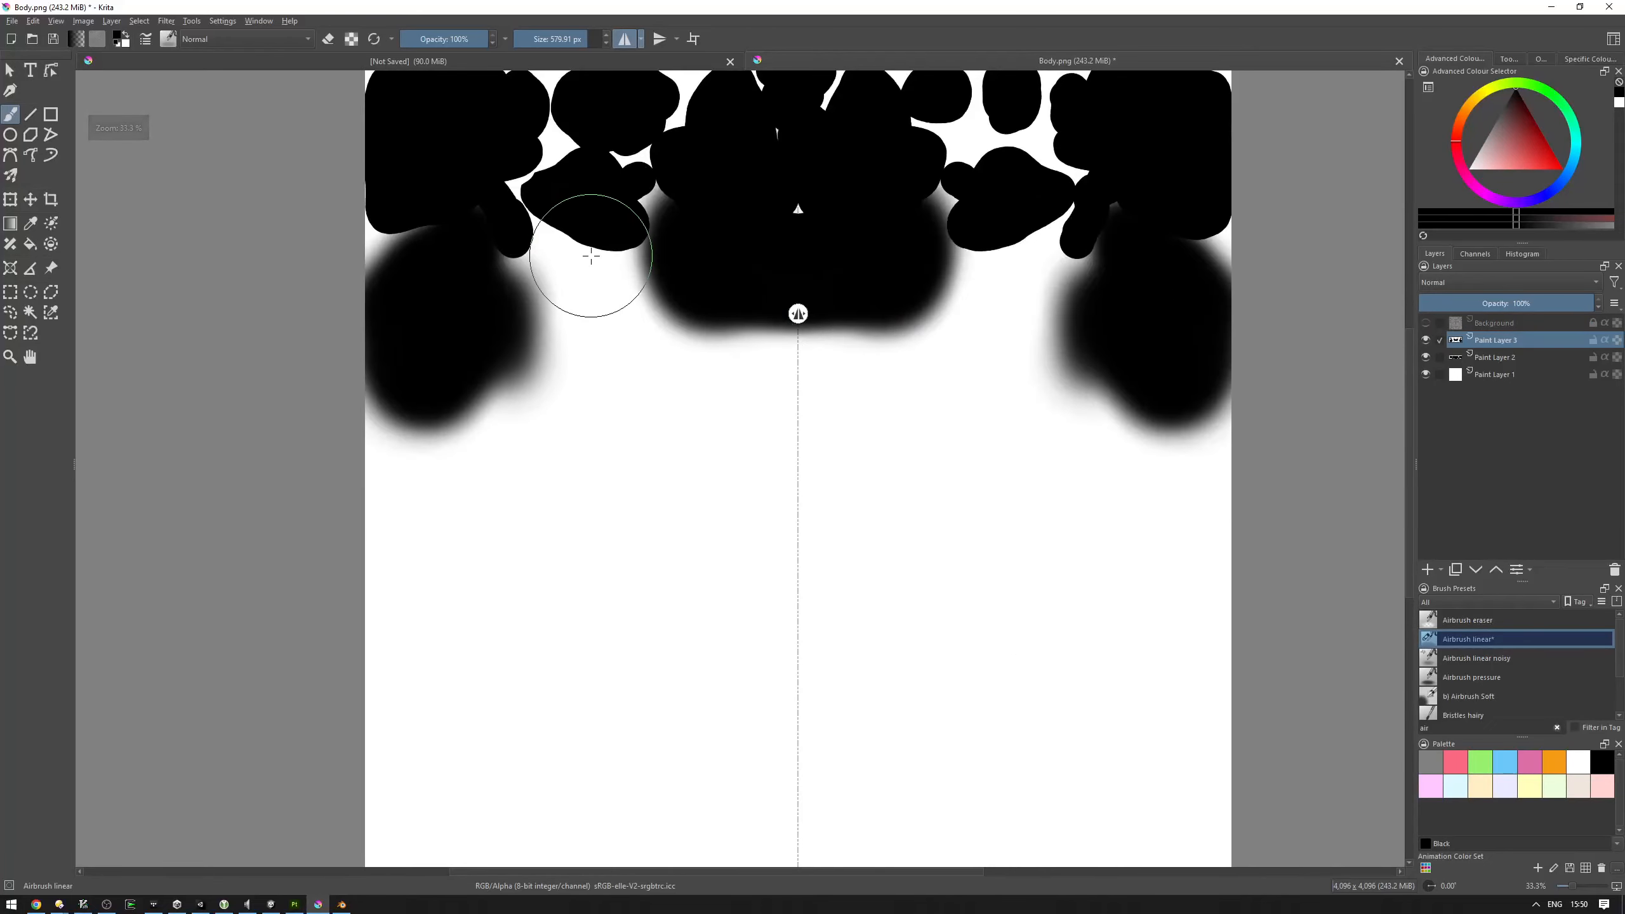
middle_drag(650, 252, 635, 254)
Step: Export the mask as a PNG image named DripDeformMask
click(12, 20)
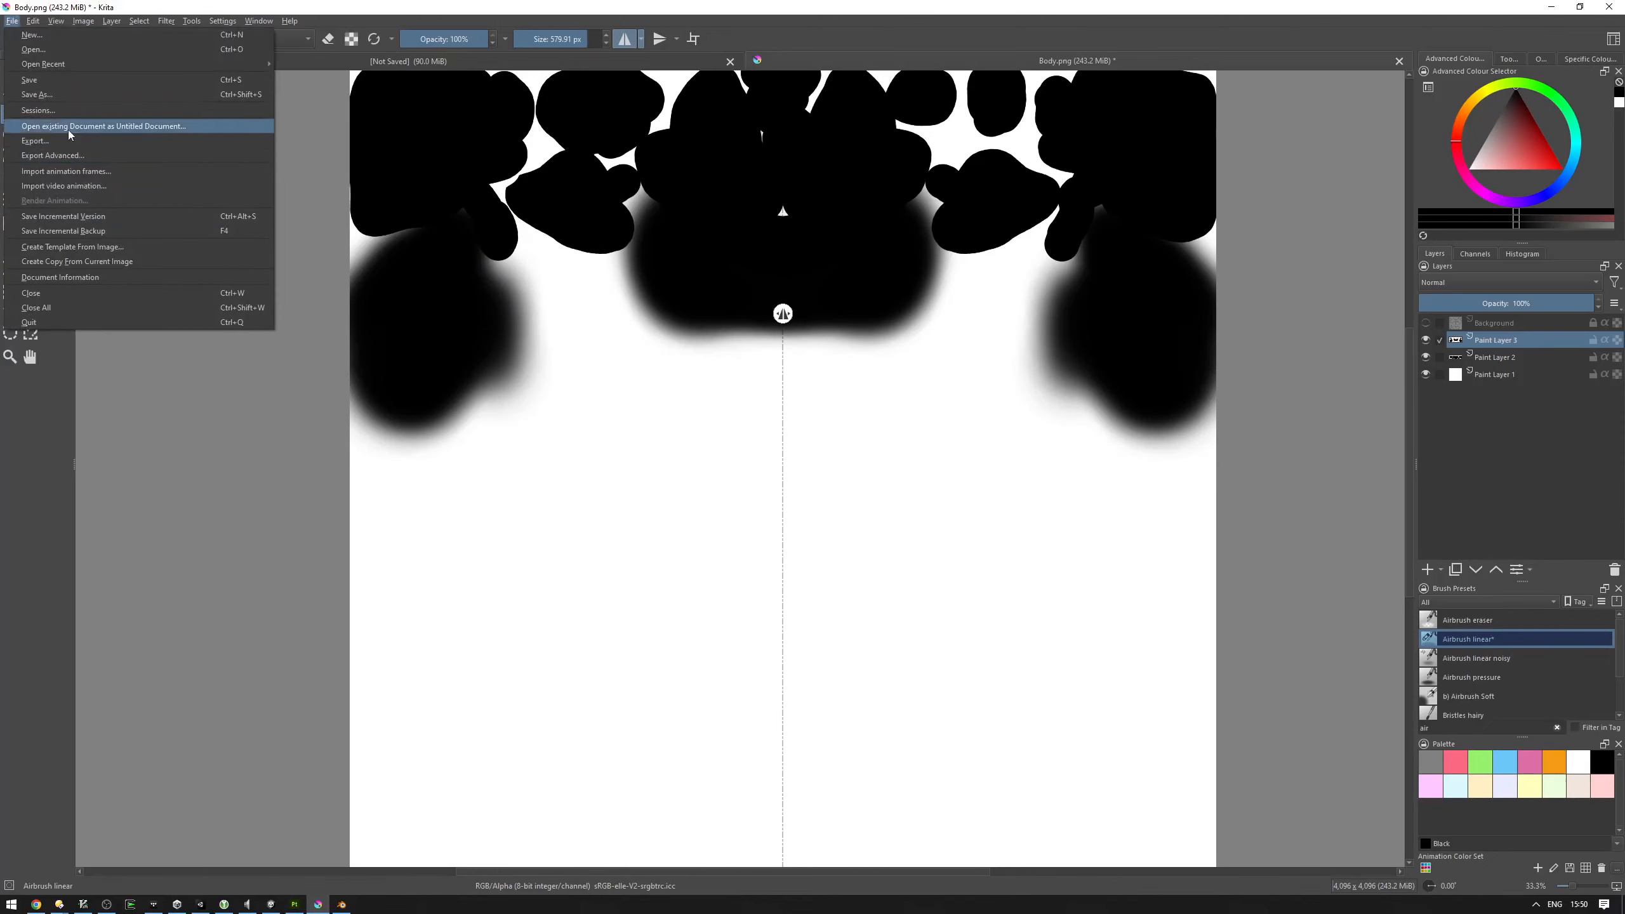
click(80, 142)
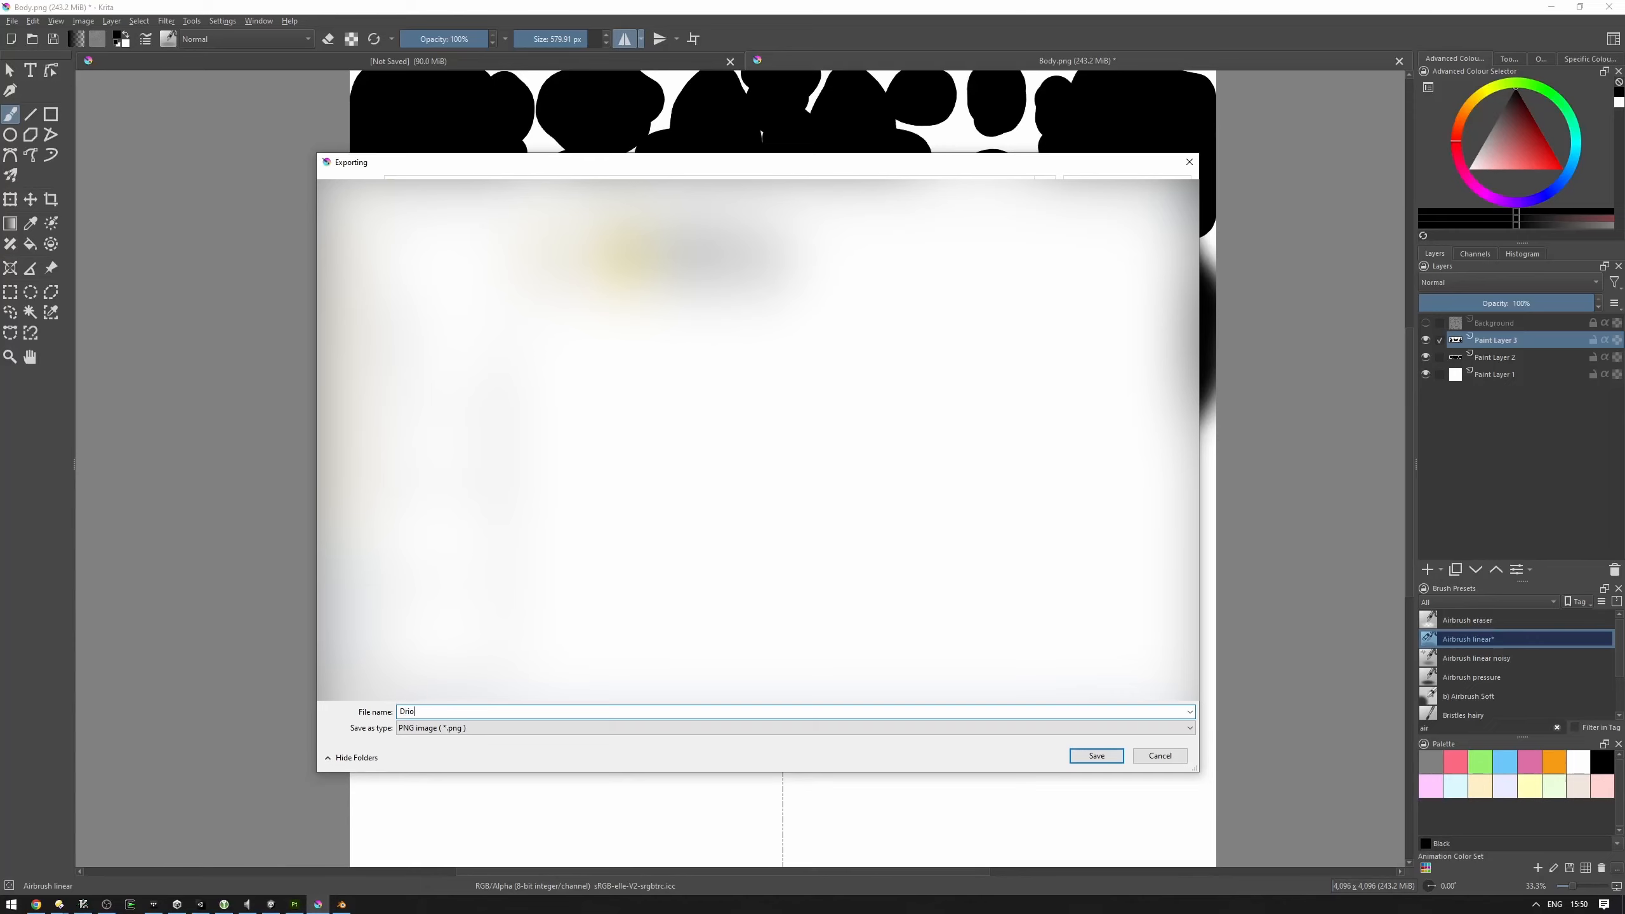
key(Return)
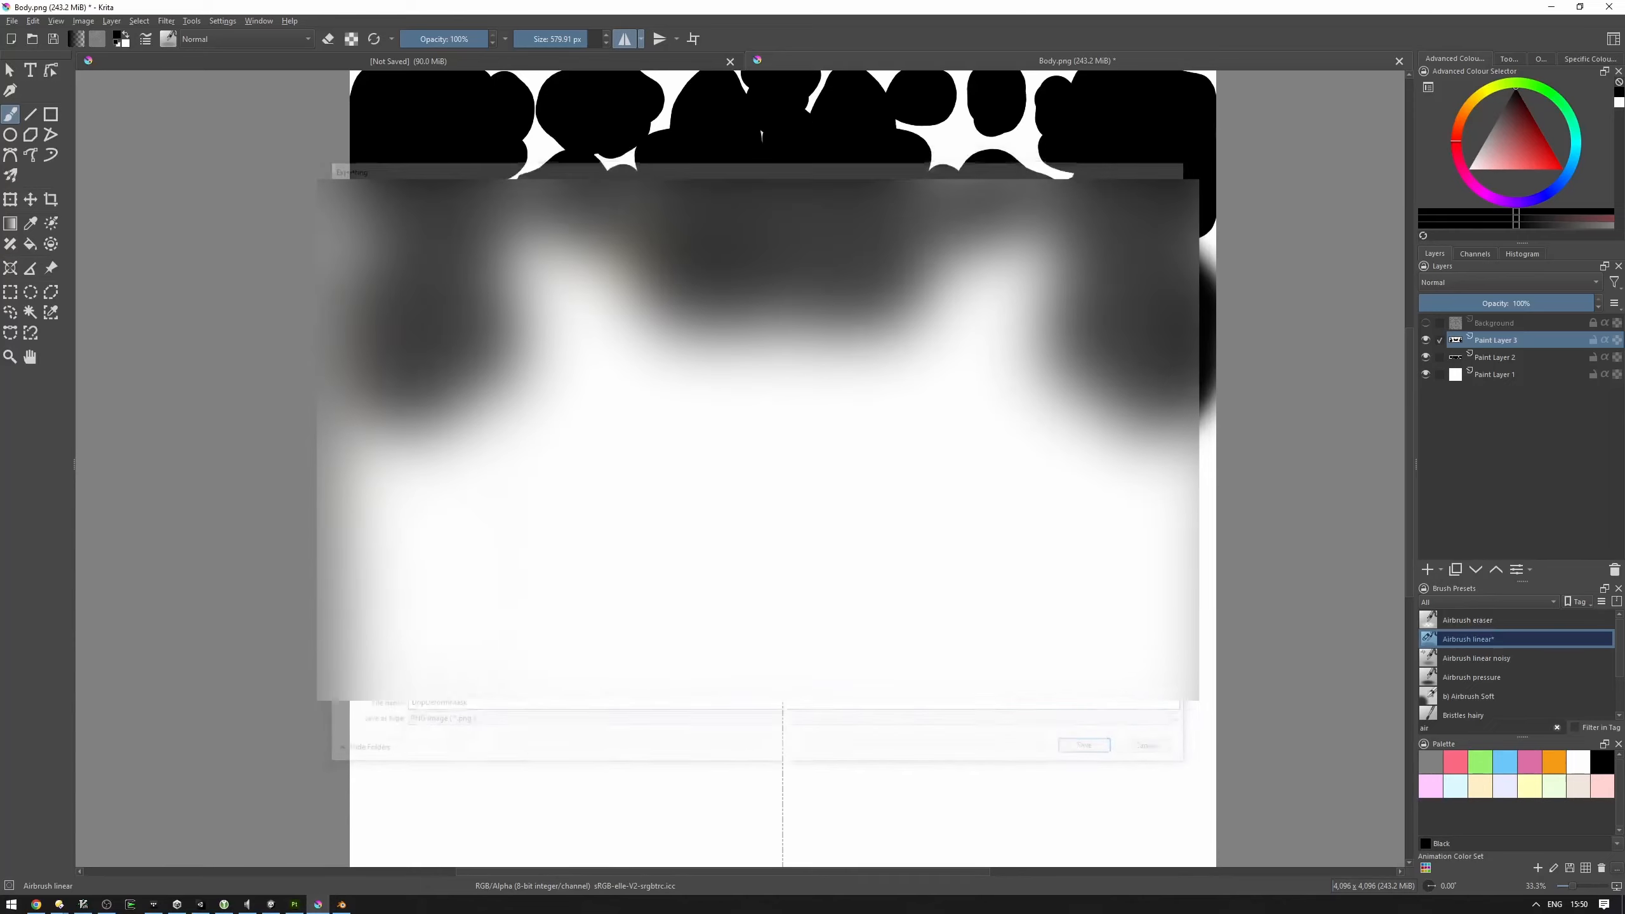
click(872, 579)
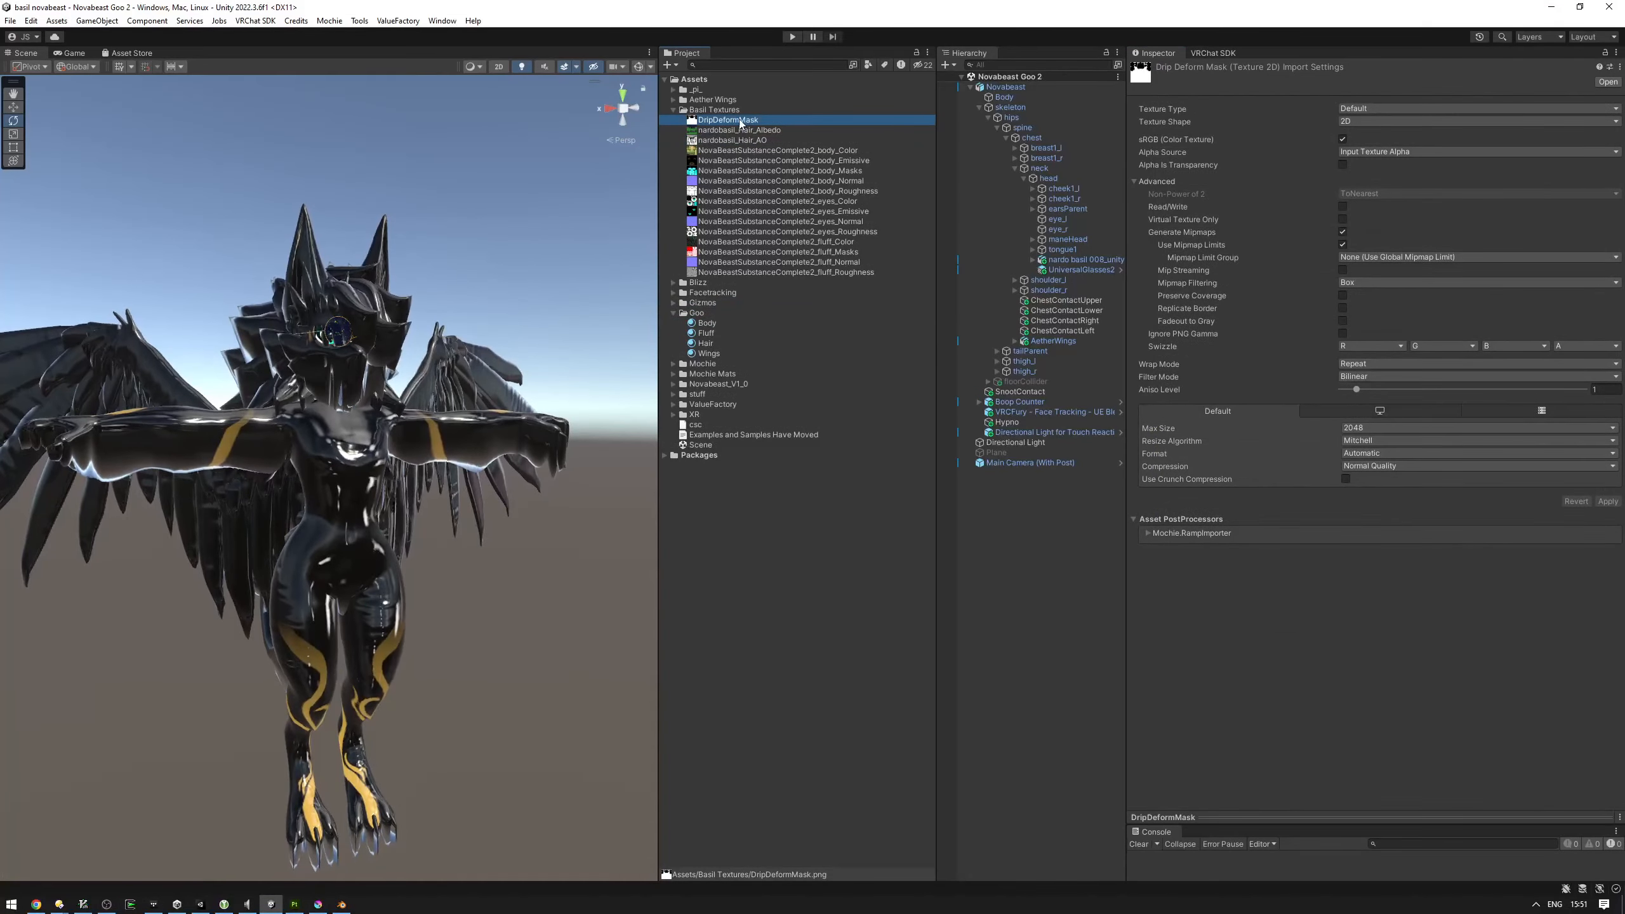
Step: In Unity, assign DripDeformMask to the Texture 1 mask channel of the Body material and name the channel Drip Deform Mask
click(709, 323)
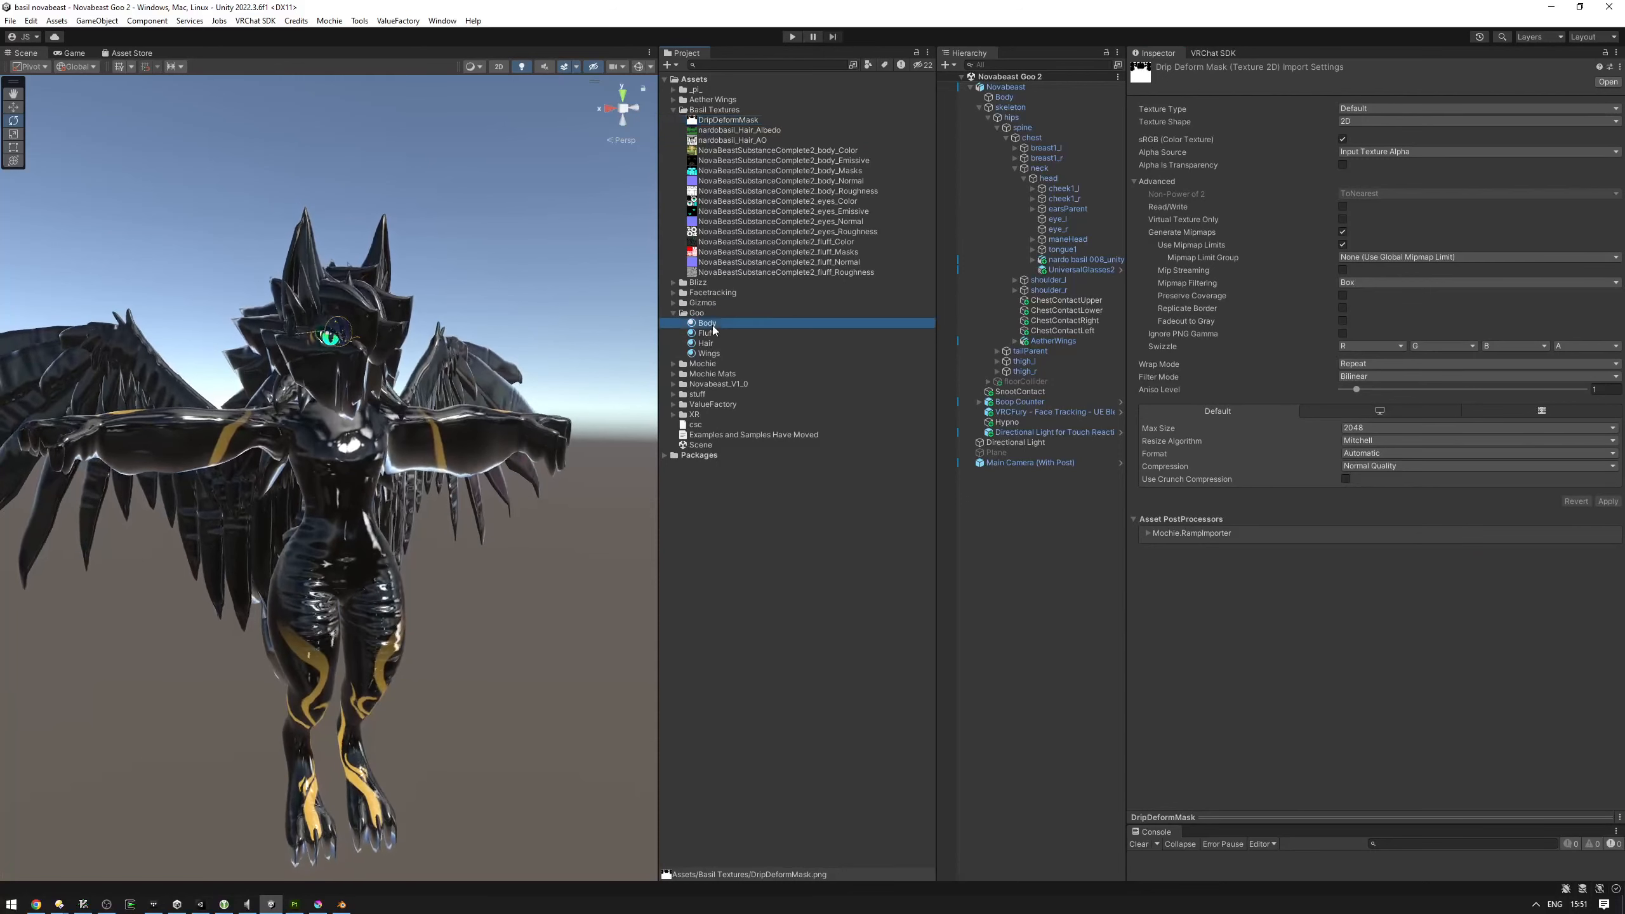
click(1228, 374)
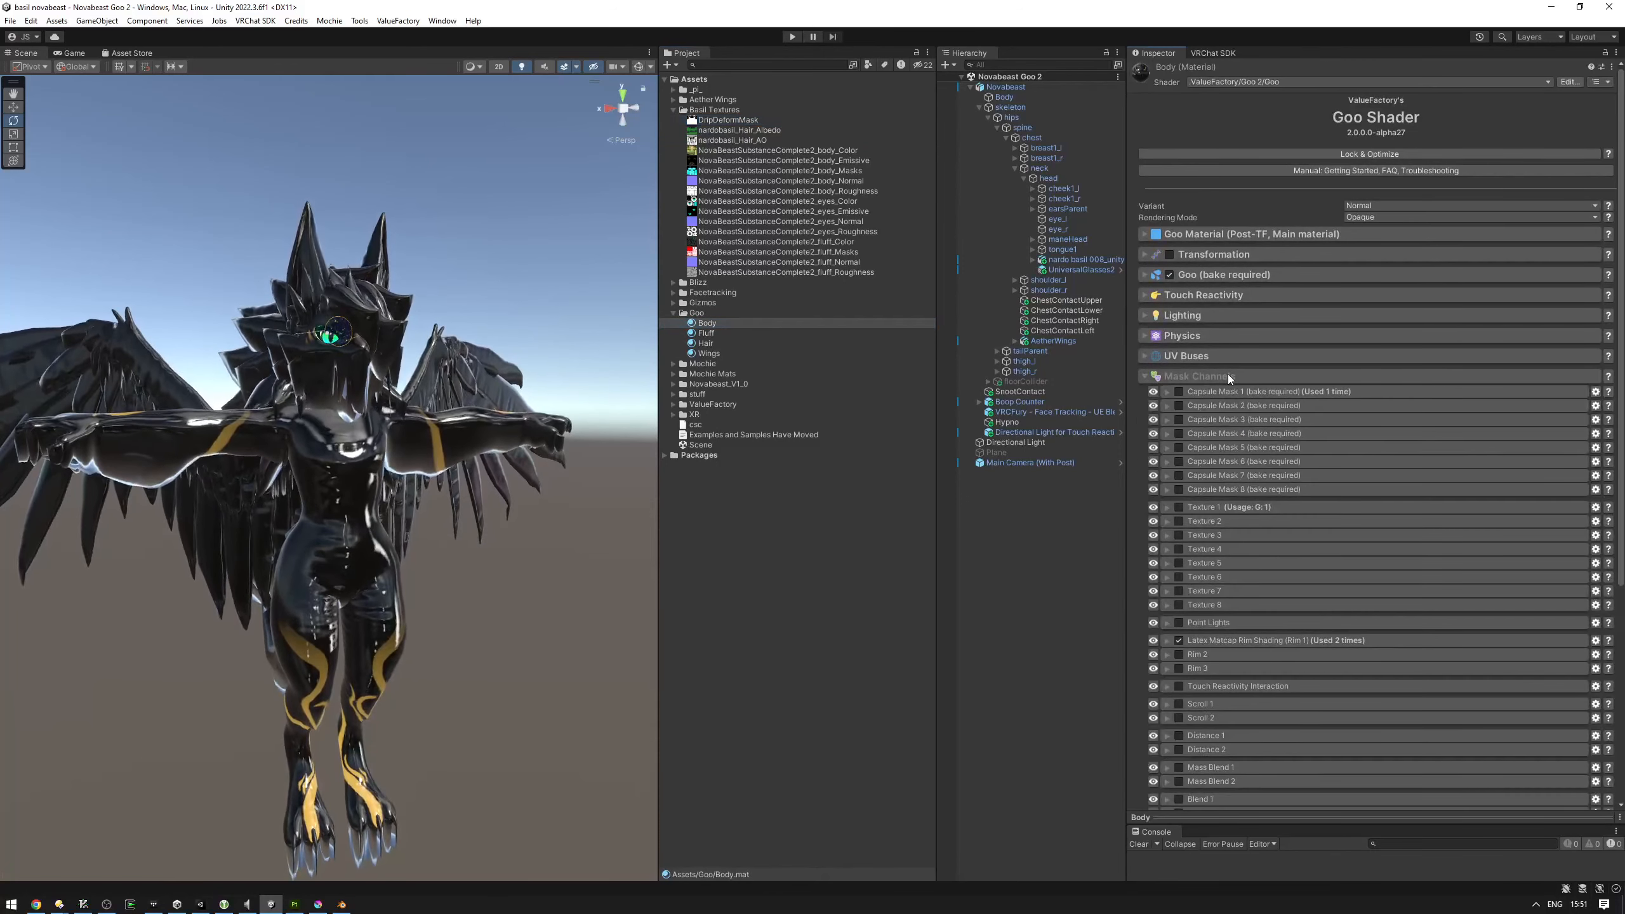
click(1224, 509)
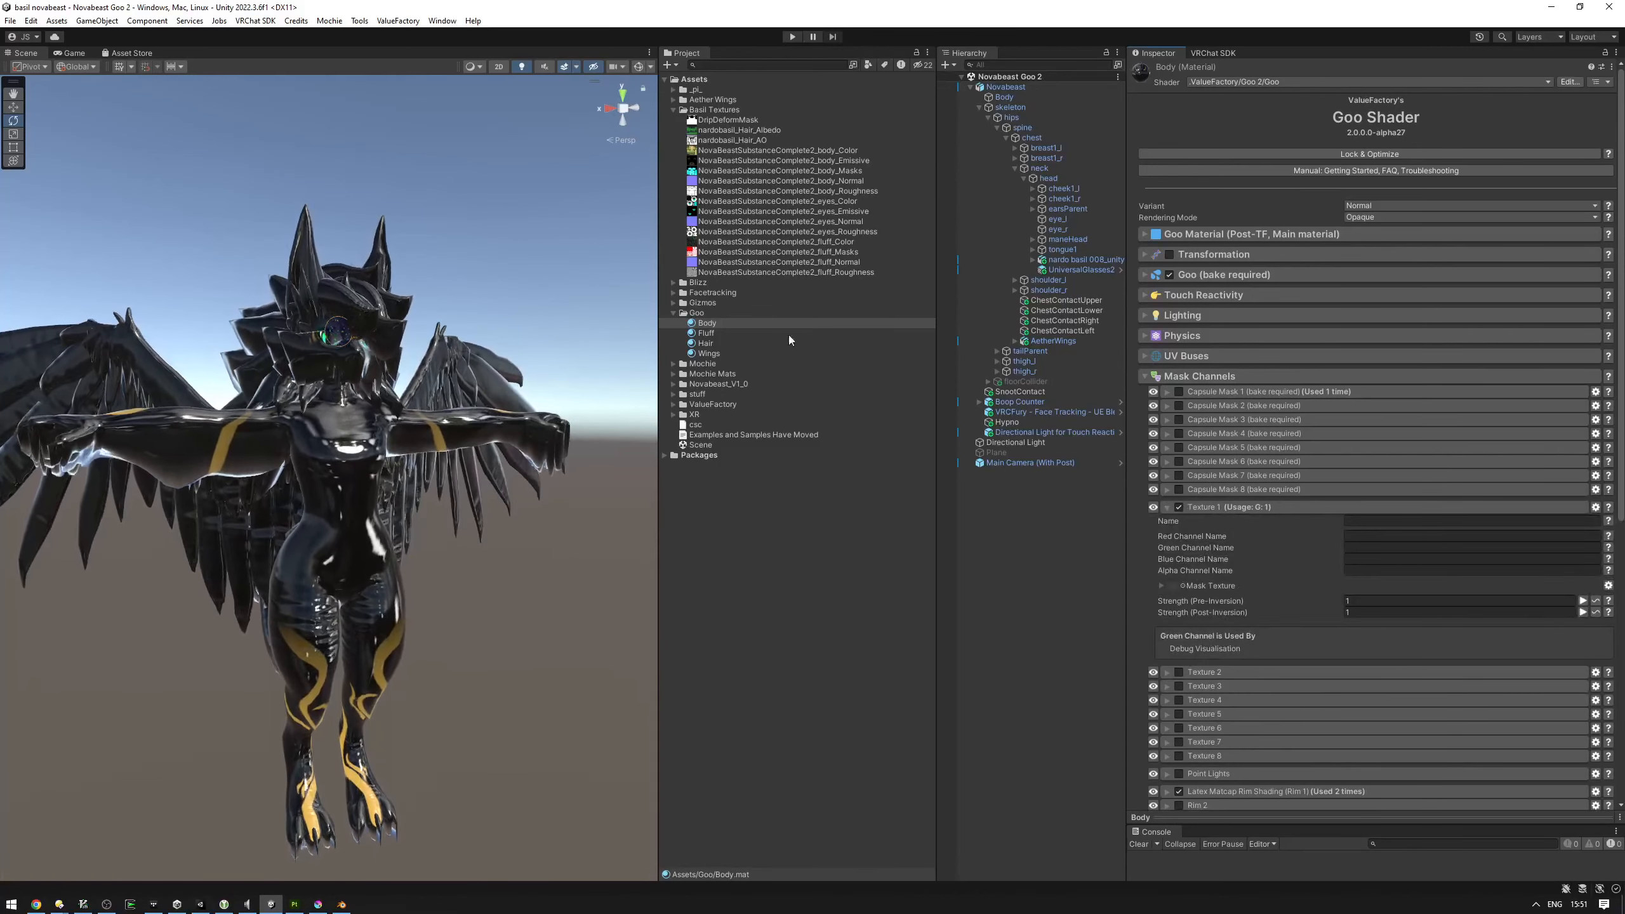
drag(703, 129, 1180, 588)
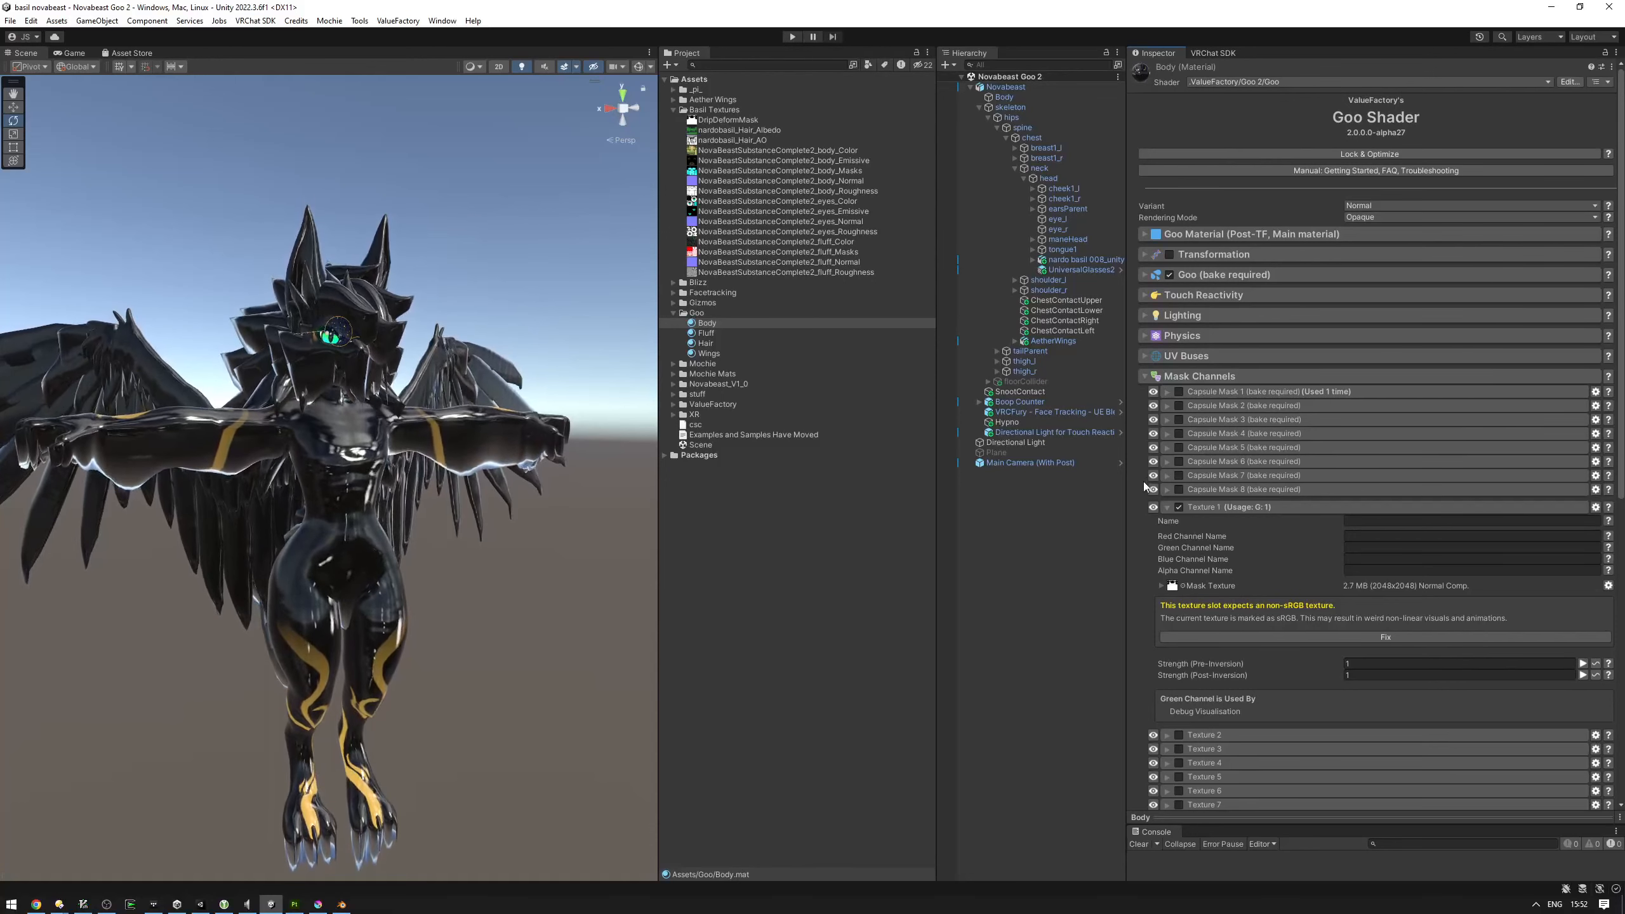
click(1232, 376)
click(1221, 377)
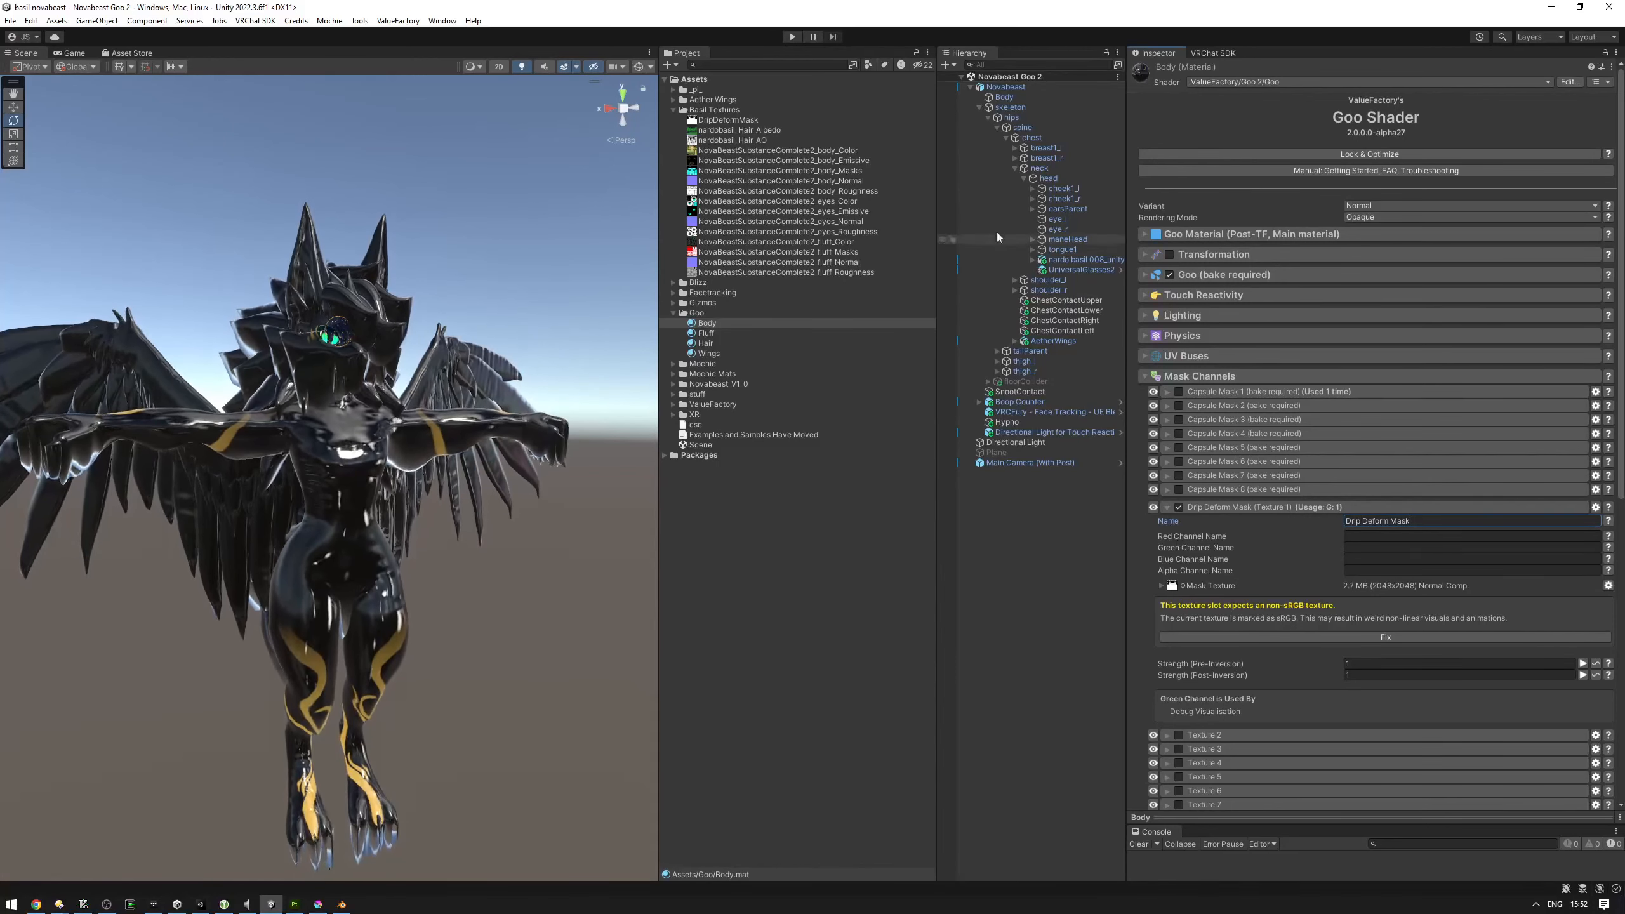
Step: Preview the DripDeformMask texture and inspect its red, green and blue channels separately
click(714, 109)
key(Down)
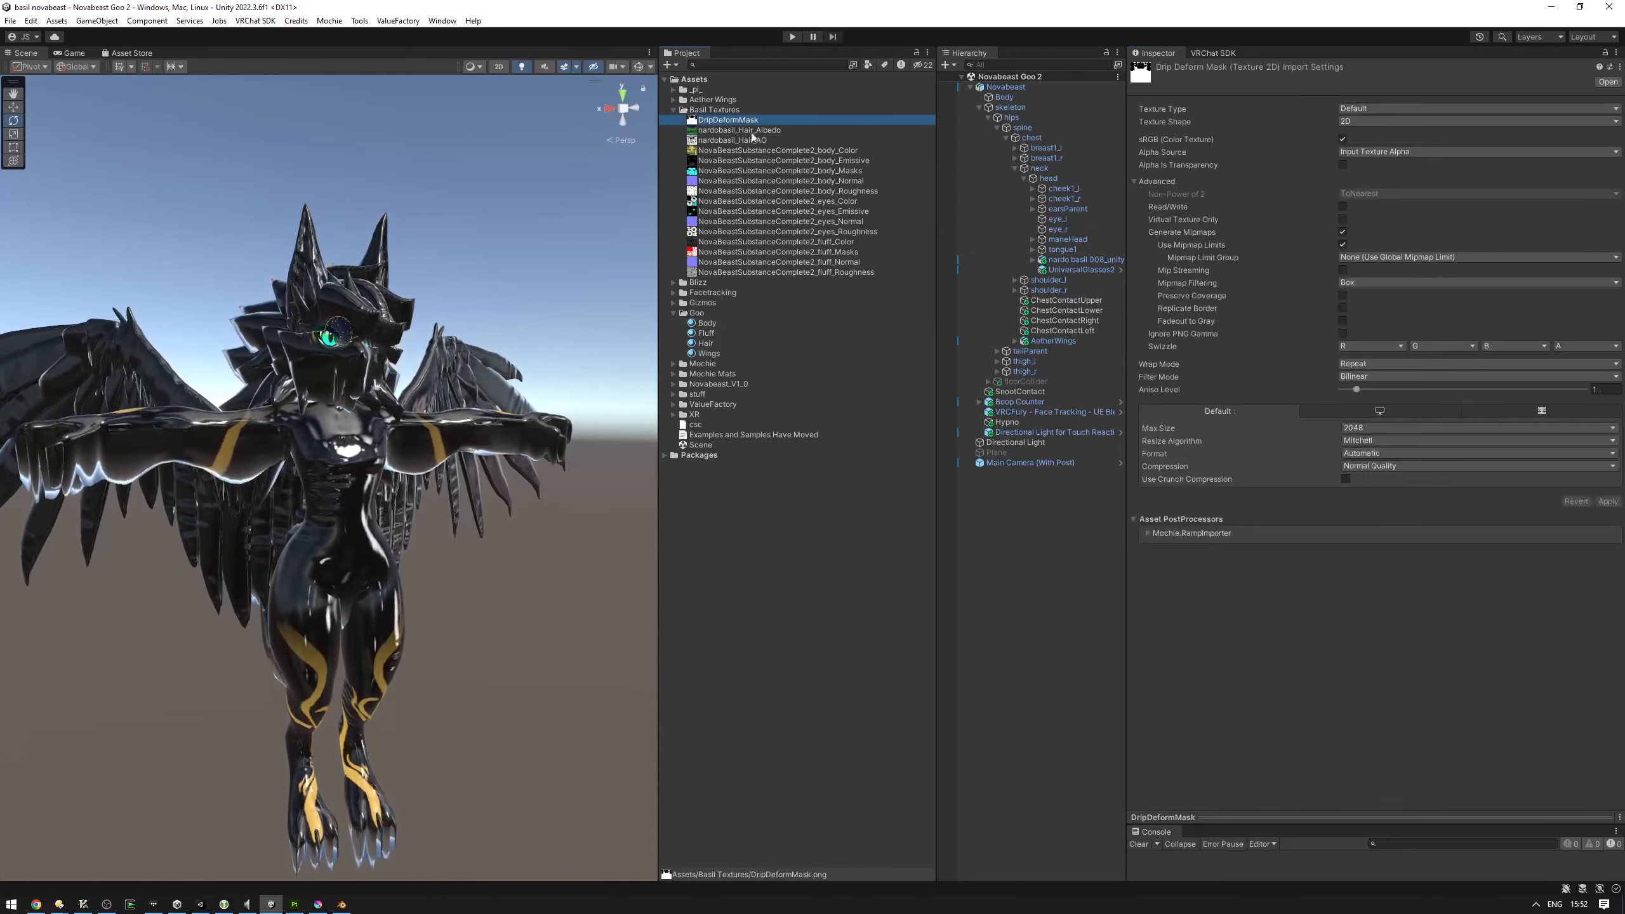
drag(1360, 814, 1358, 610)
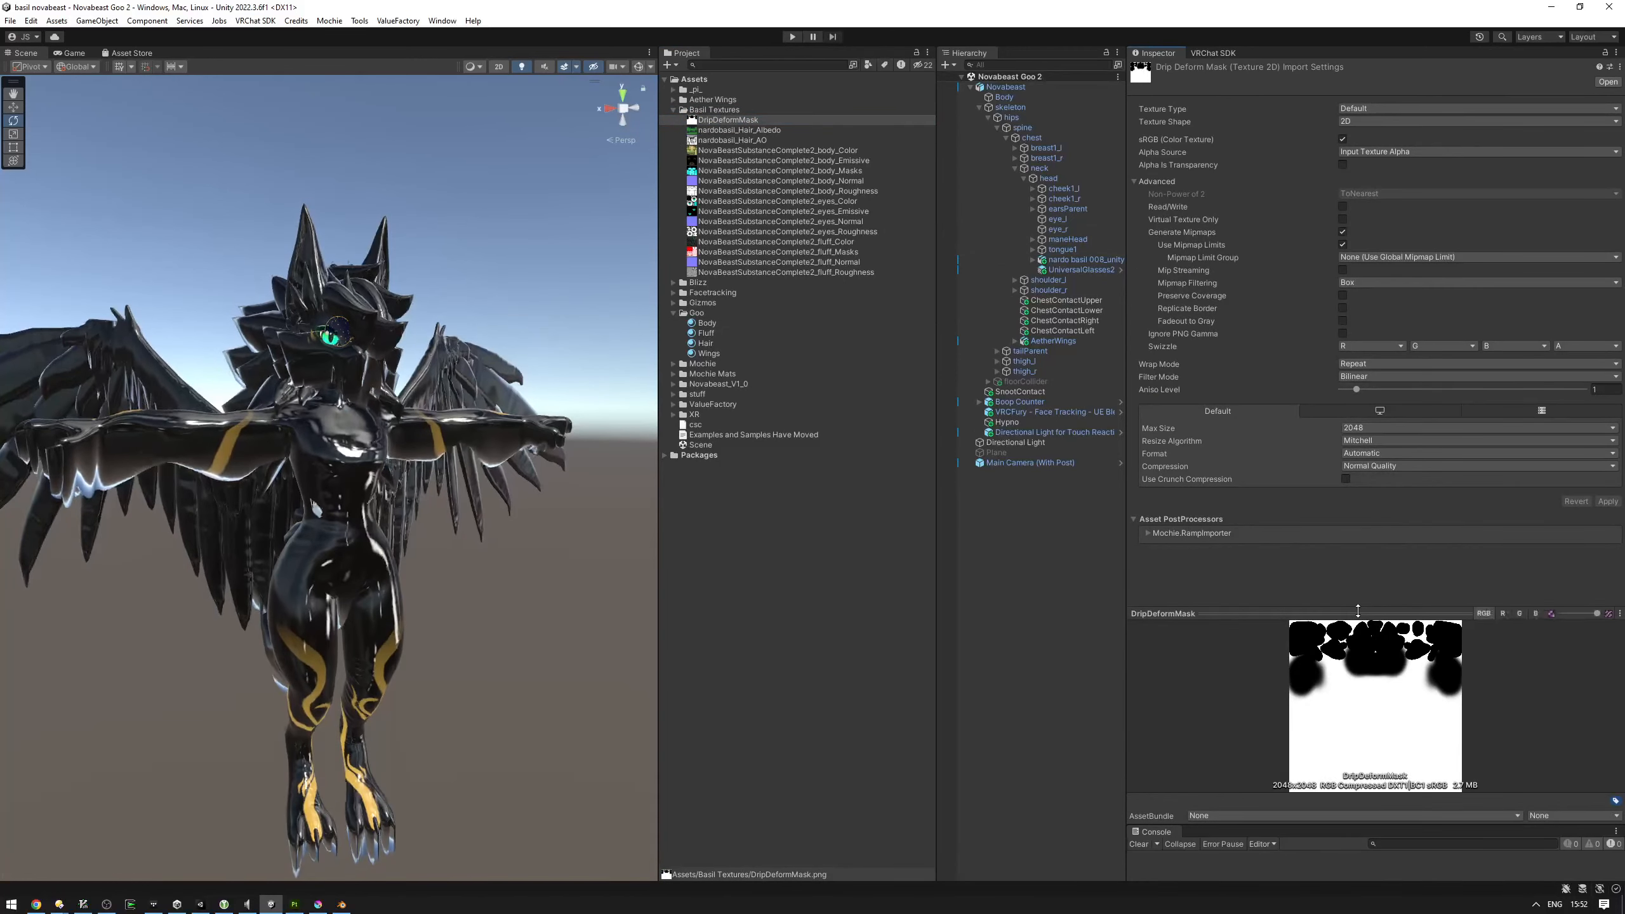
click(1501, 613)
click(1520, 614)
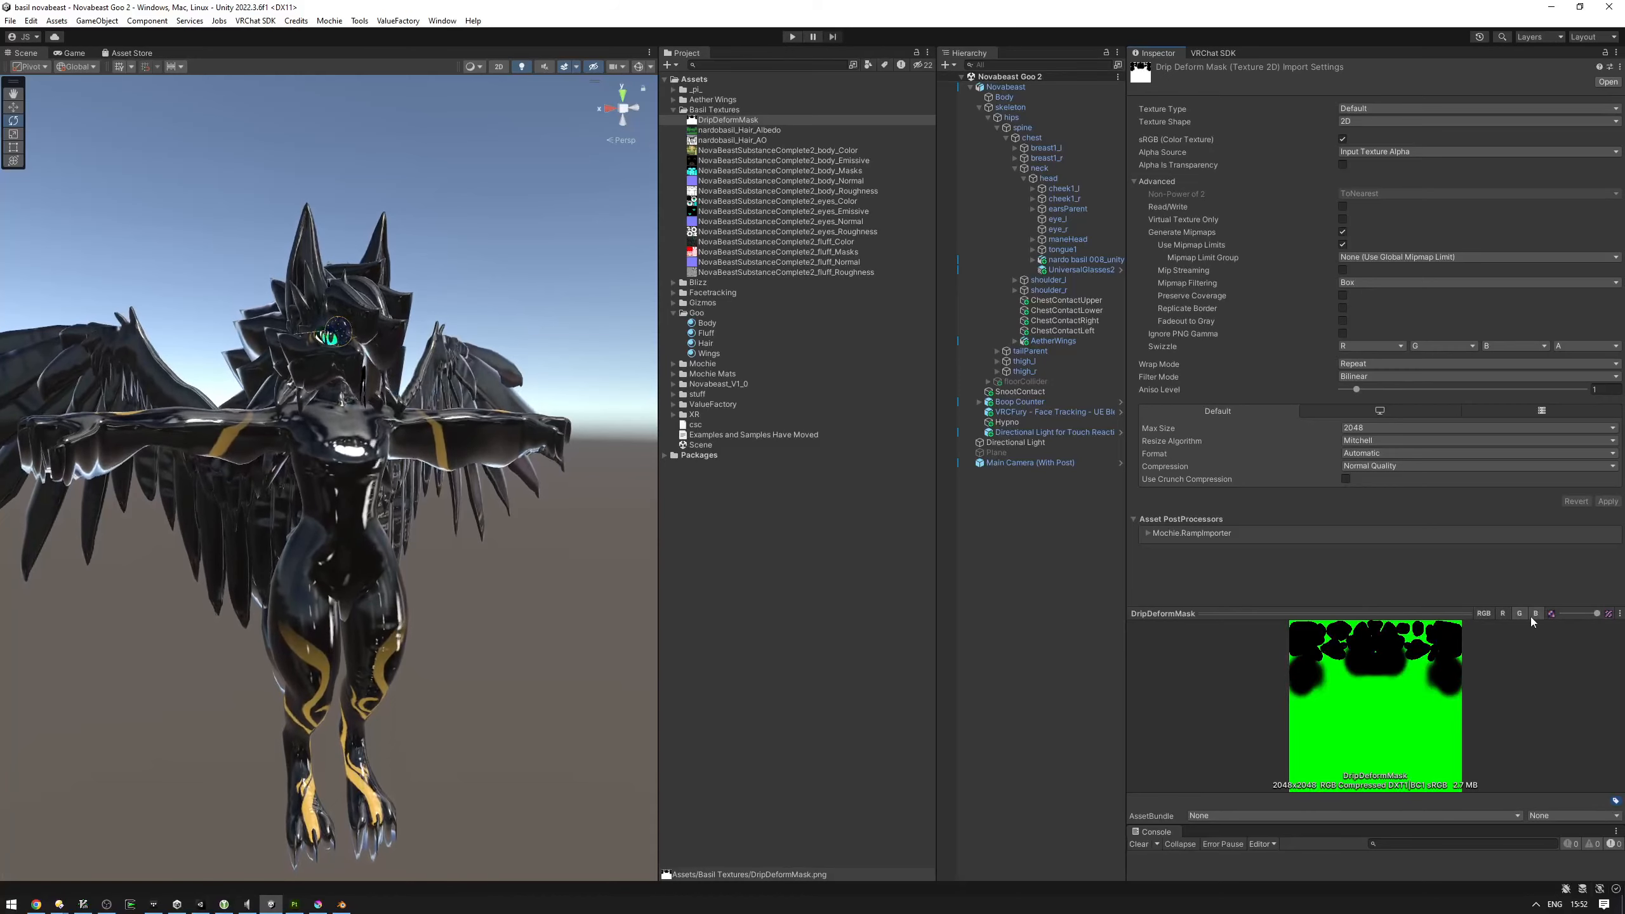
click(1534, 614)
click(1506, 614)
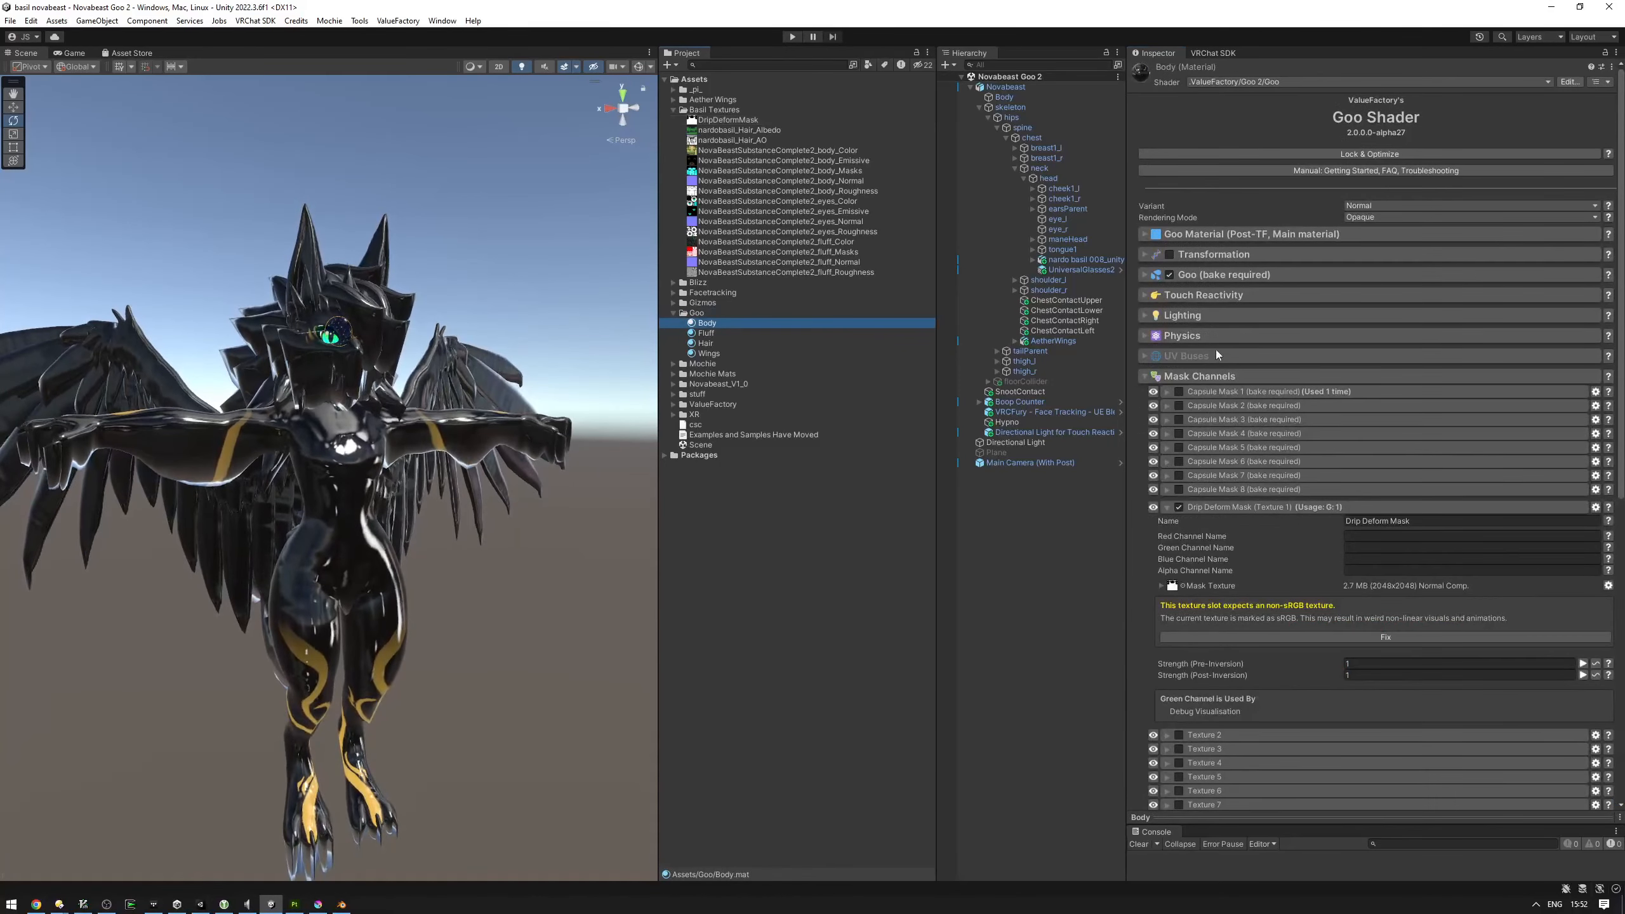
Step: Set the mask channel of the Goo Deformation section to the red channel of the Drip Deform Mask texture
click(1245, 278)
scroll(1254, 346, down, 1)
click(1215, 313)
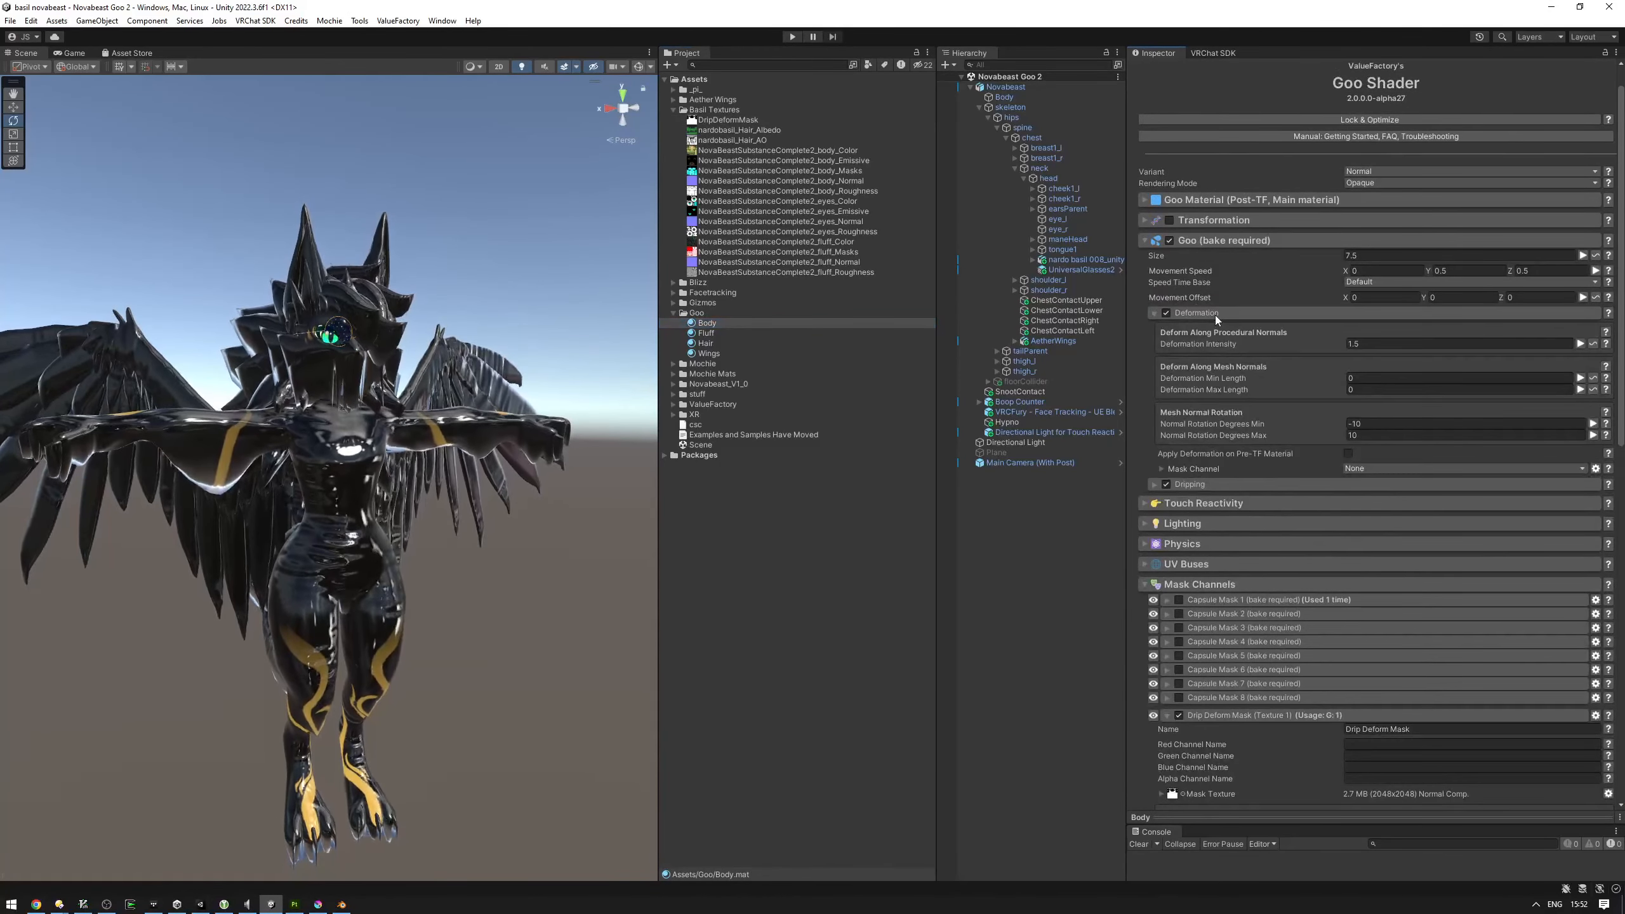
click(1190, 485)
click(1370, 469)
mouse_move(1428, 511)
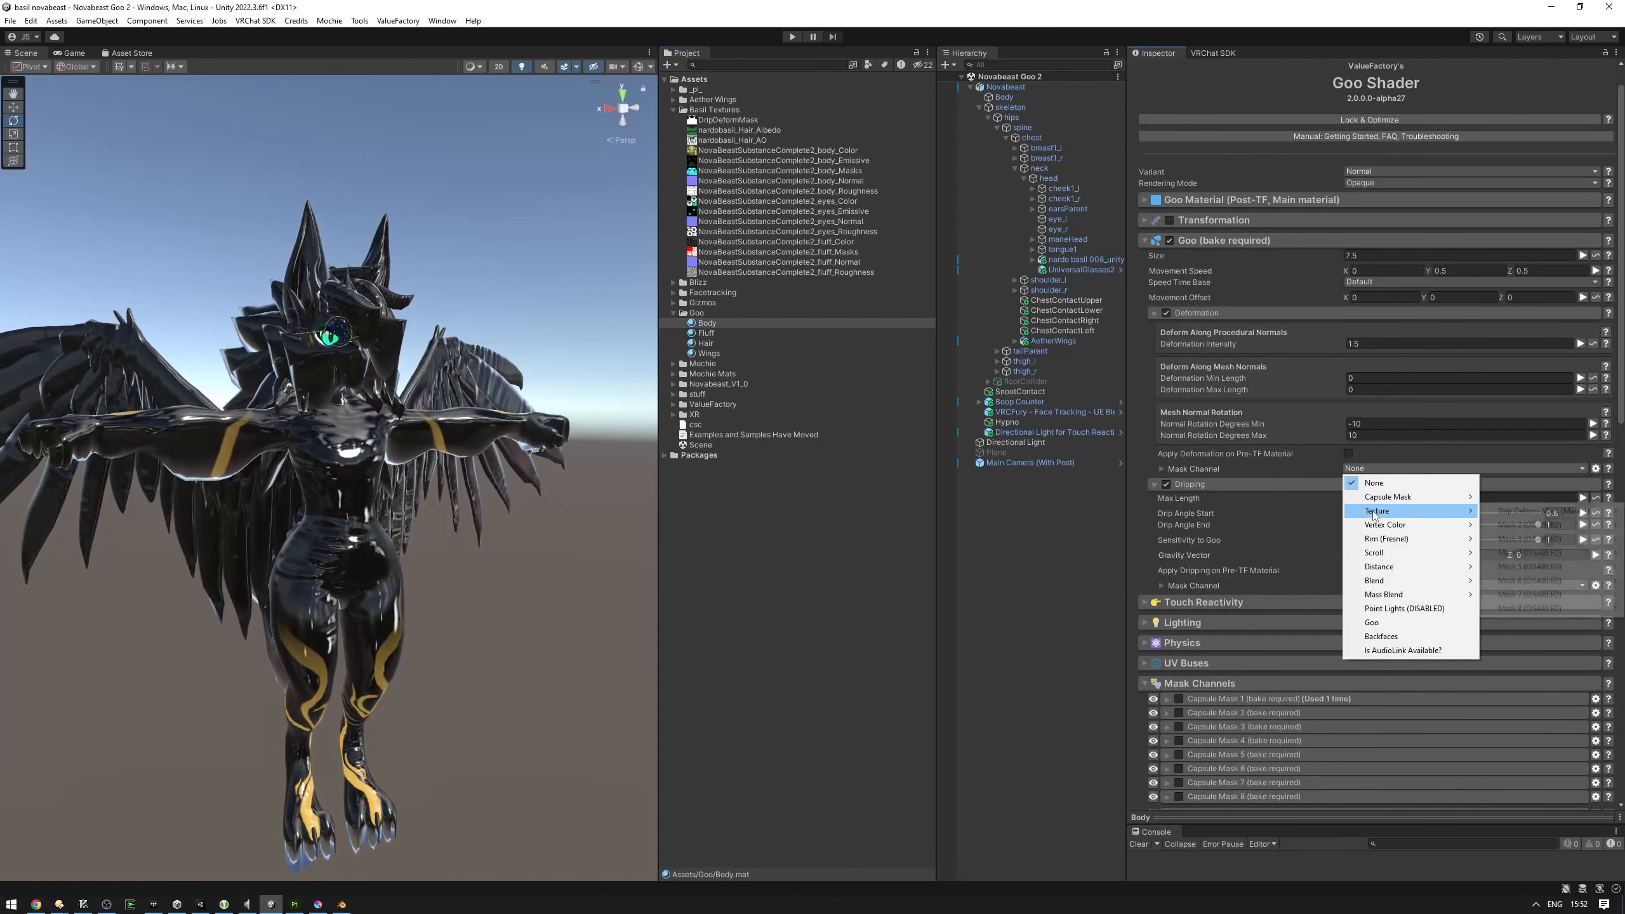
mouse_move(1530, 511)
click(1438, 511)
Step: Set the mask channel of the Dripping section to the red channel of the Drip Deform Mask texture
scroll(1319, 496, down, 1)
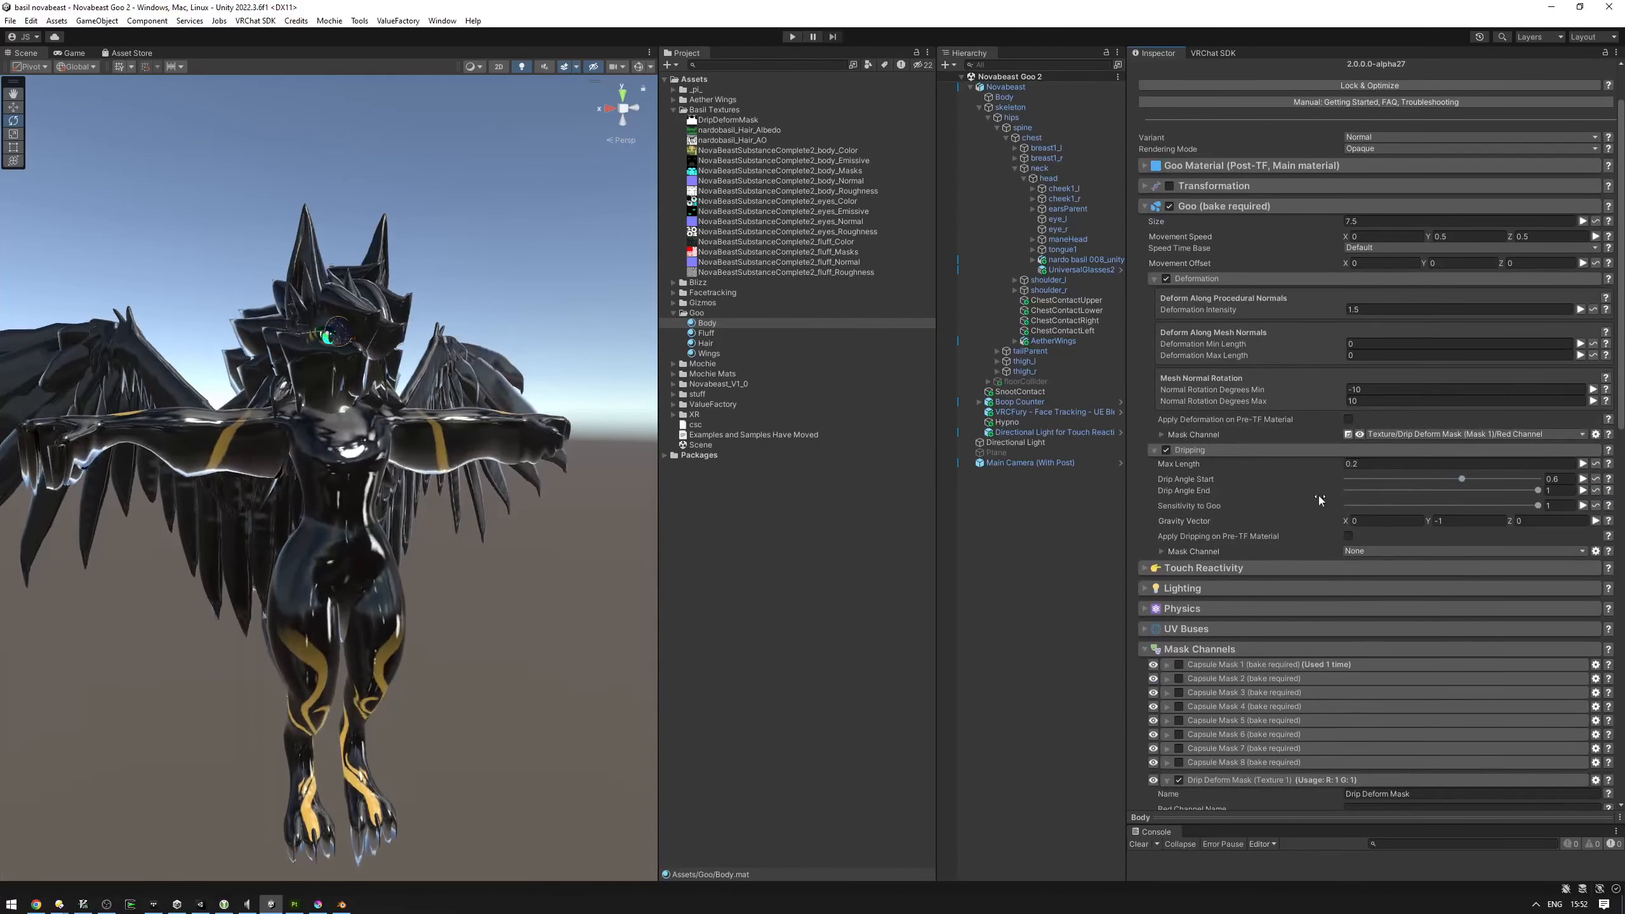
click(1368, 552)
mouse_move(1451, 595)
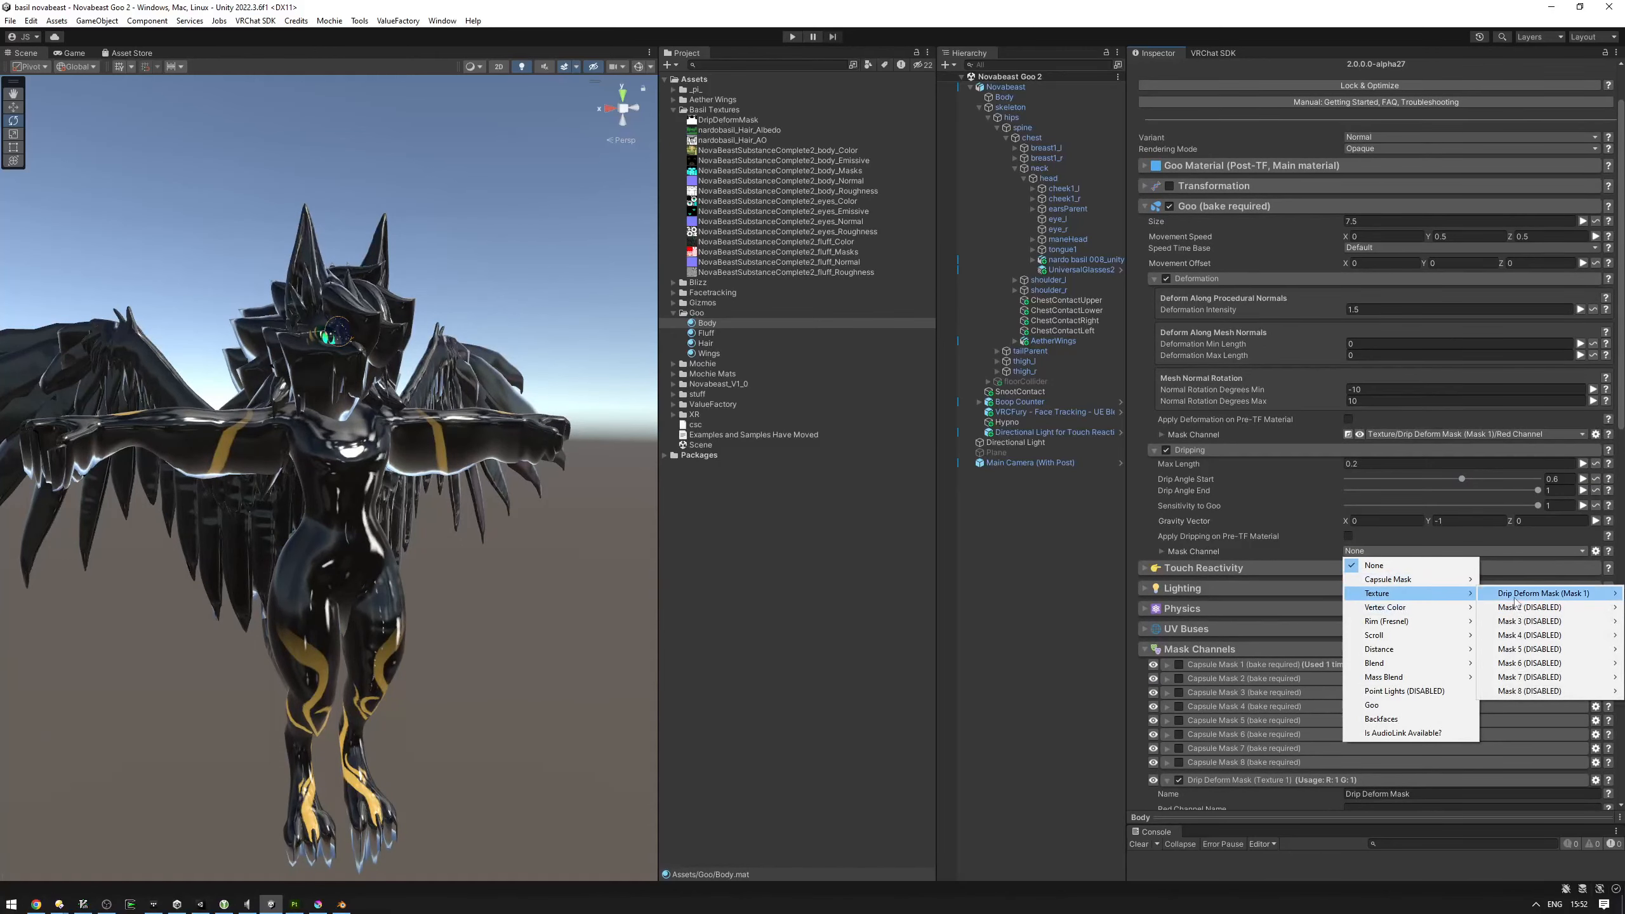
mouse_move(1529, 579)
click(1419, 598)
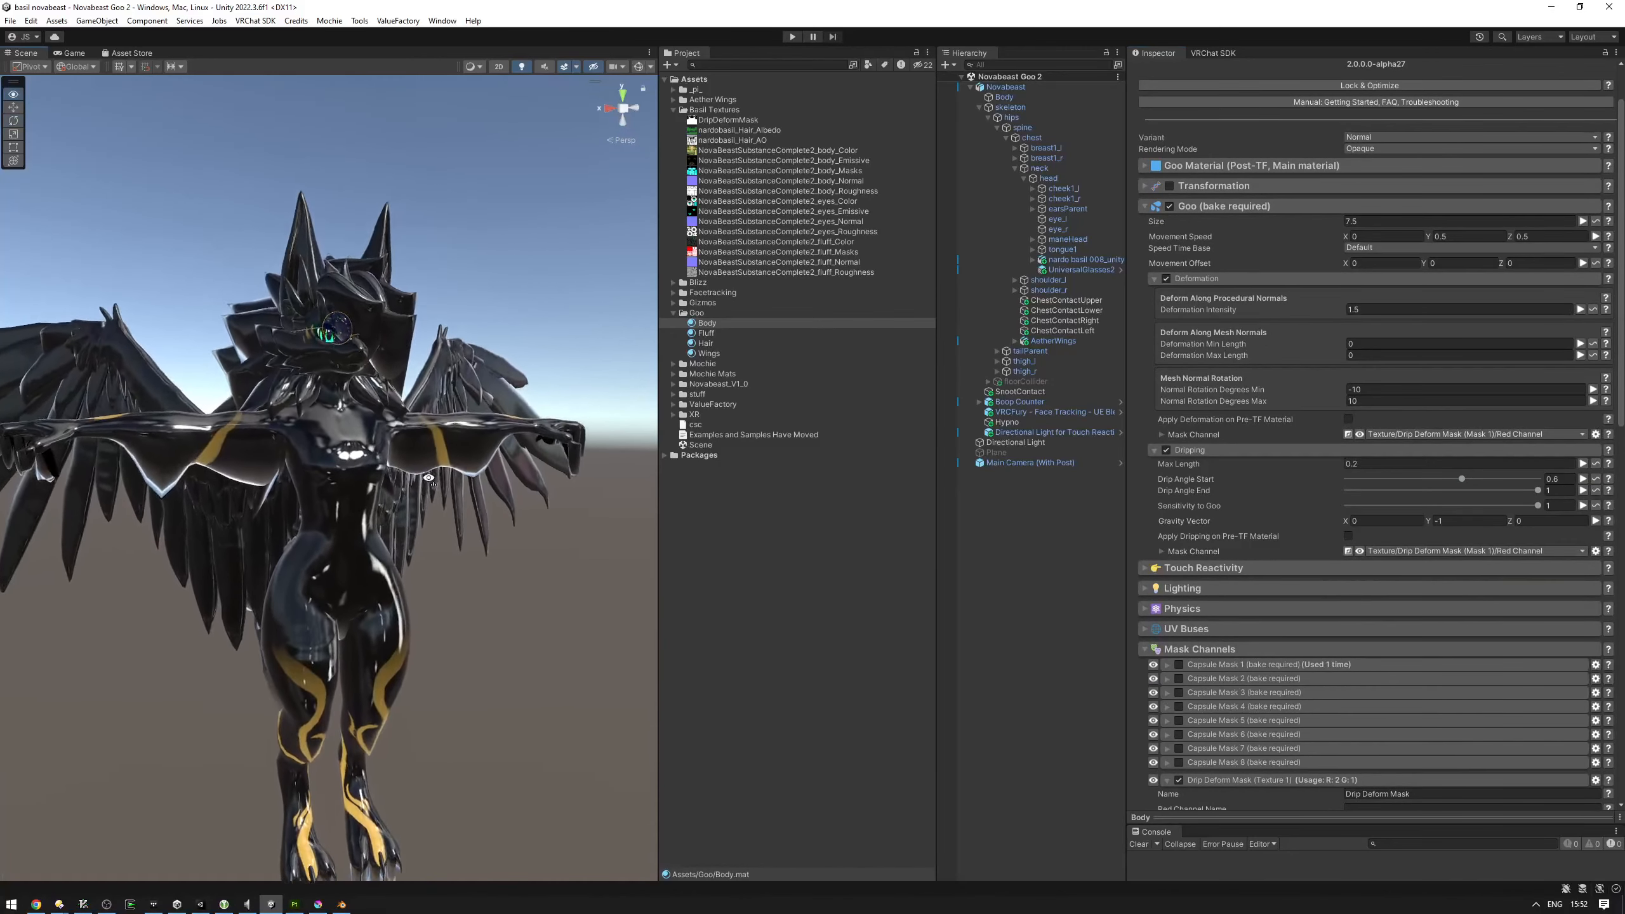
Step: Visualise the Dripping mask on the body, inspect the chest and hand areas, and return to the normal display
key(w)
right_drag(429, 477, 387, 436)
key(a)
click(1361, 551)
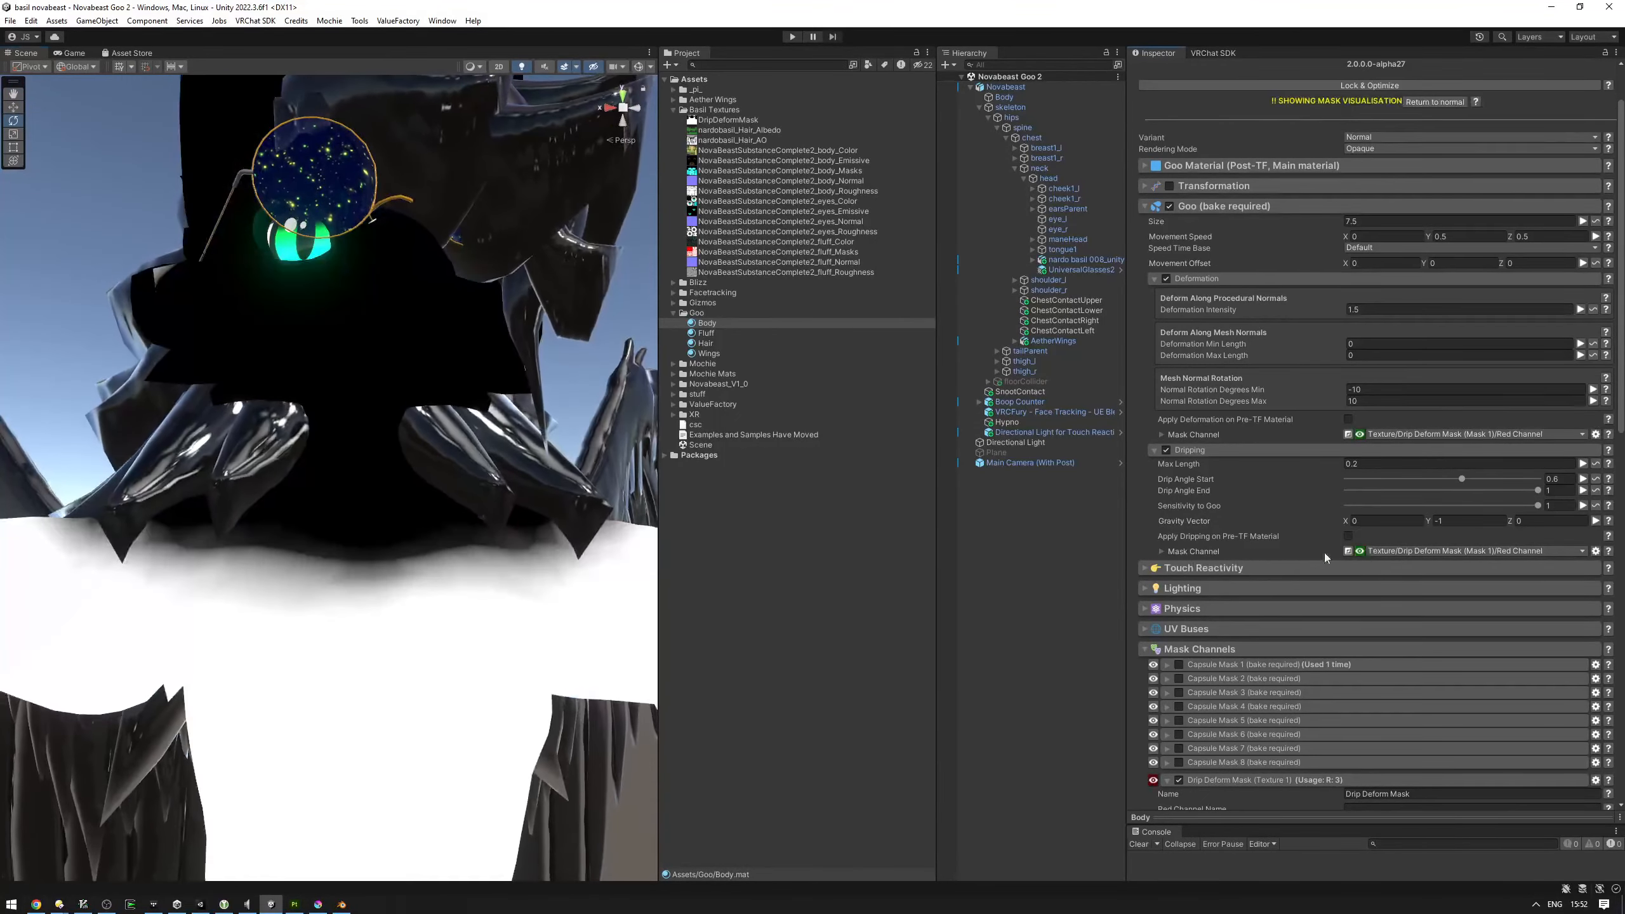
right_drag(516, 504, 516, 505)
mouse_move(304, 486)
right_down()
mouse_move(362, 463)
mouse_move(292, 509)
right_up()
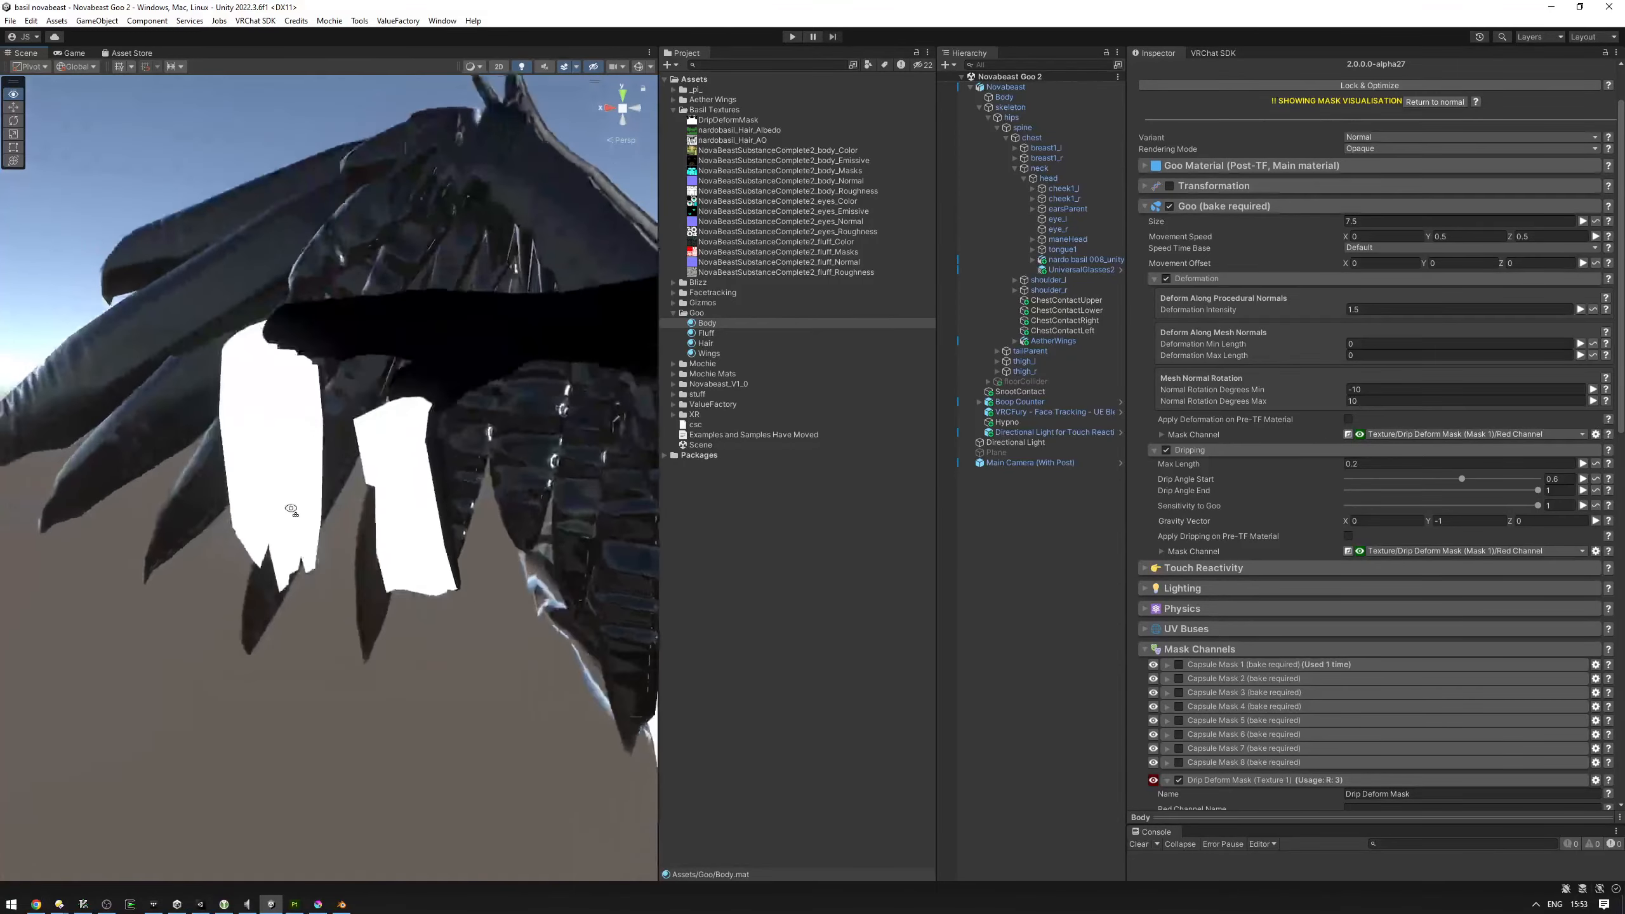
click(1359, 552)
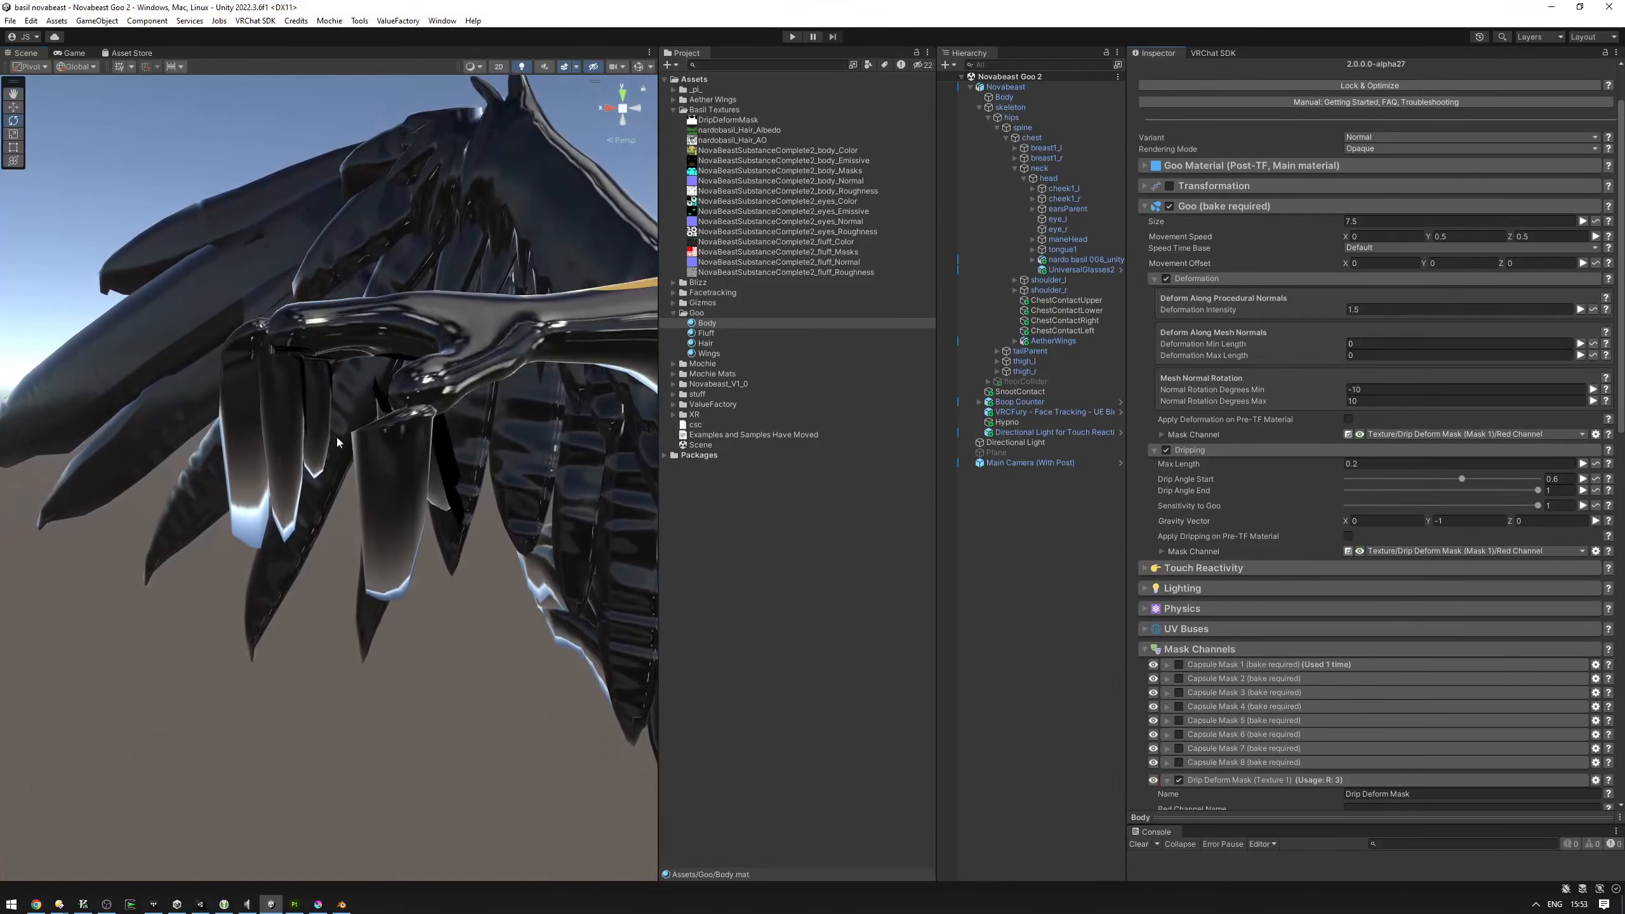
Step: In Blender, select a linked claw on the body mesh and locate its island in the UV layout
click(350, 906)
middle_drag(970, 565, 1012, 526)
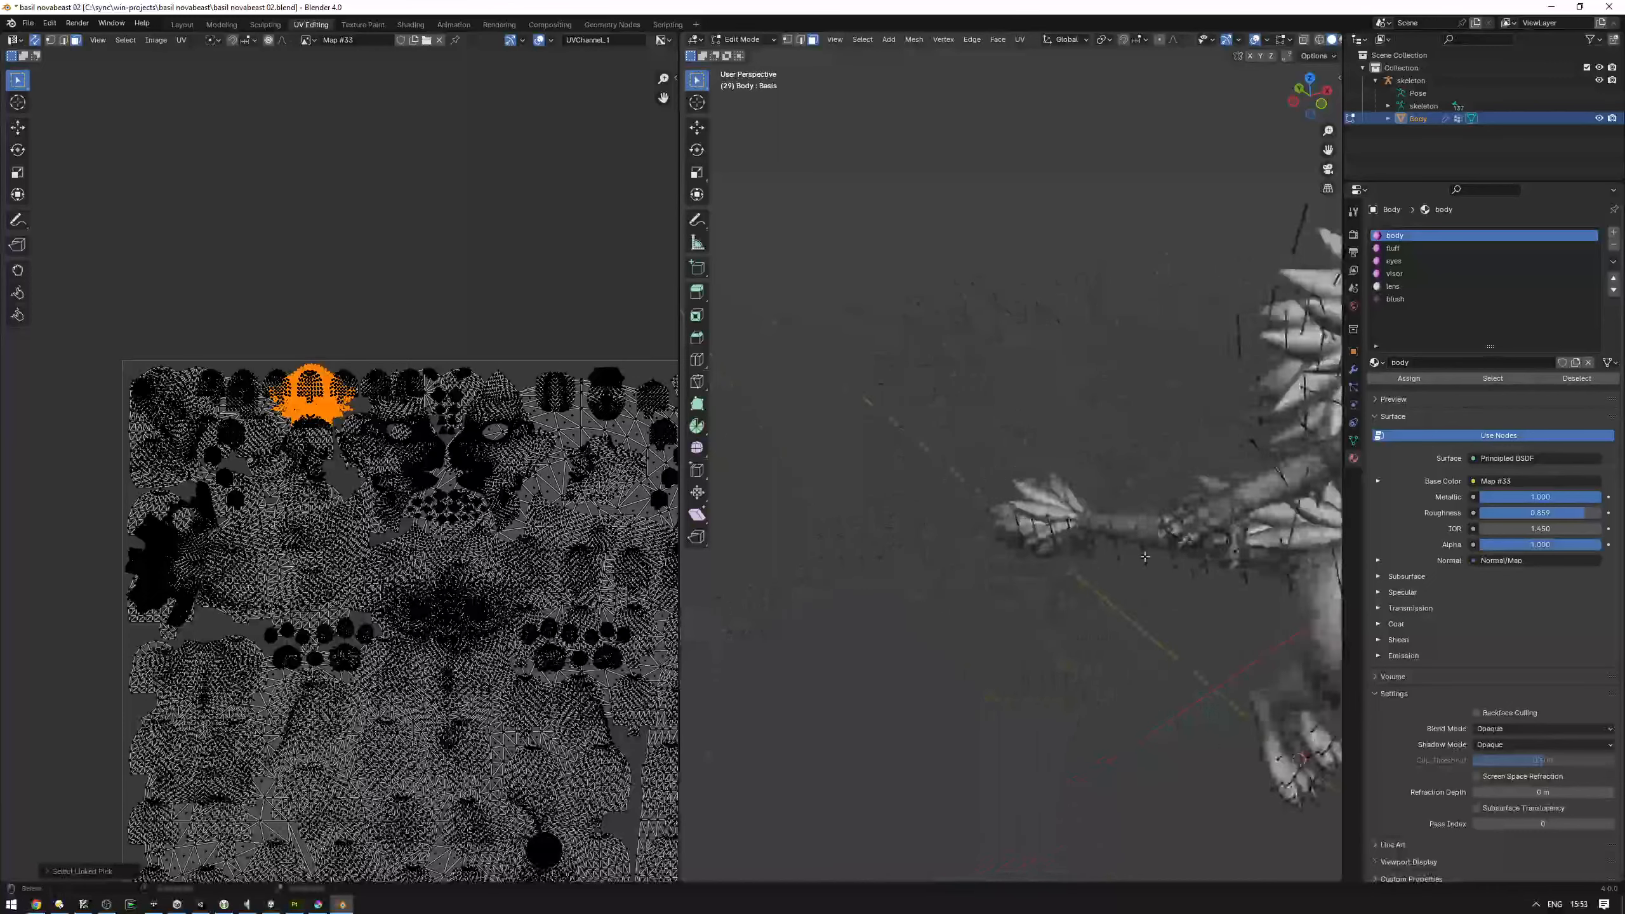
scroll(1012, 526, up, 2)
middle_drag(444, 515, 349, 408)
scroll(349, 444, down, 2)
scroll(205, 694, up, 2)
middle_drag(206, 695, 153, 655)
scroll(1081, 534, down, 2)
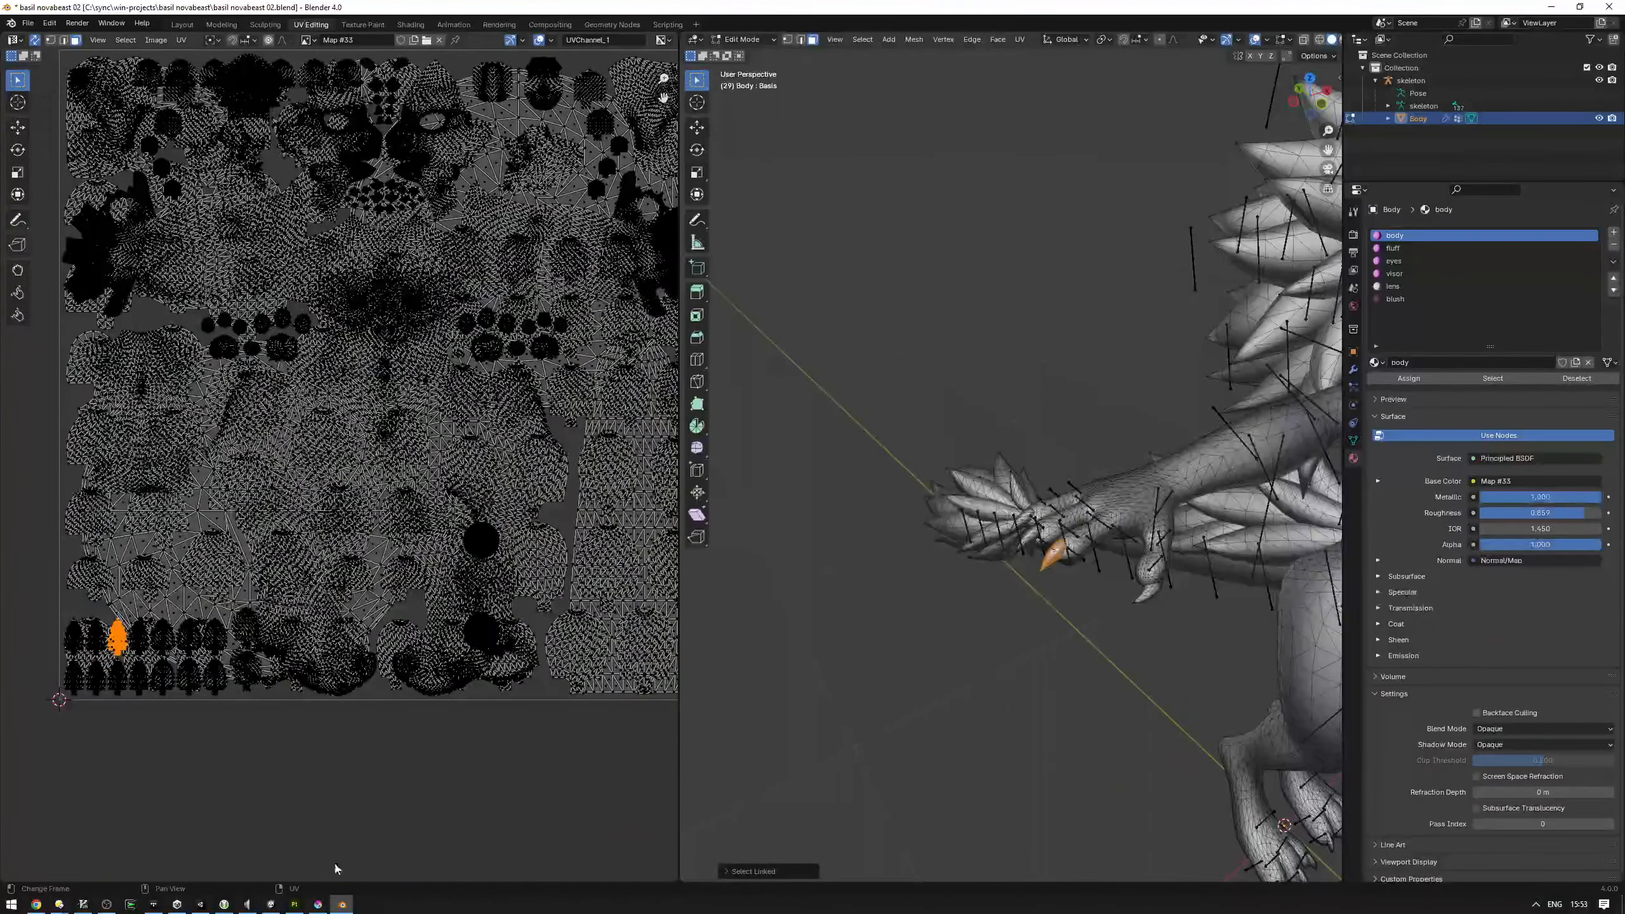
Step: In Krita, show the Background UV overlay and paint solid black over the two rows of claw islands with the Basic-1 brush
click(324, 900)
middle_drag(706, 583, 747, 488)
scroll(759, 452, down, 1)
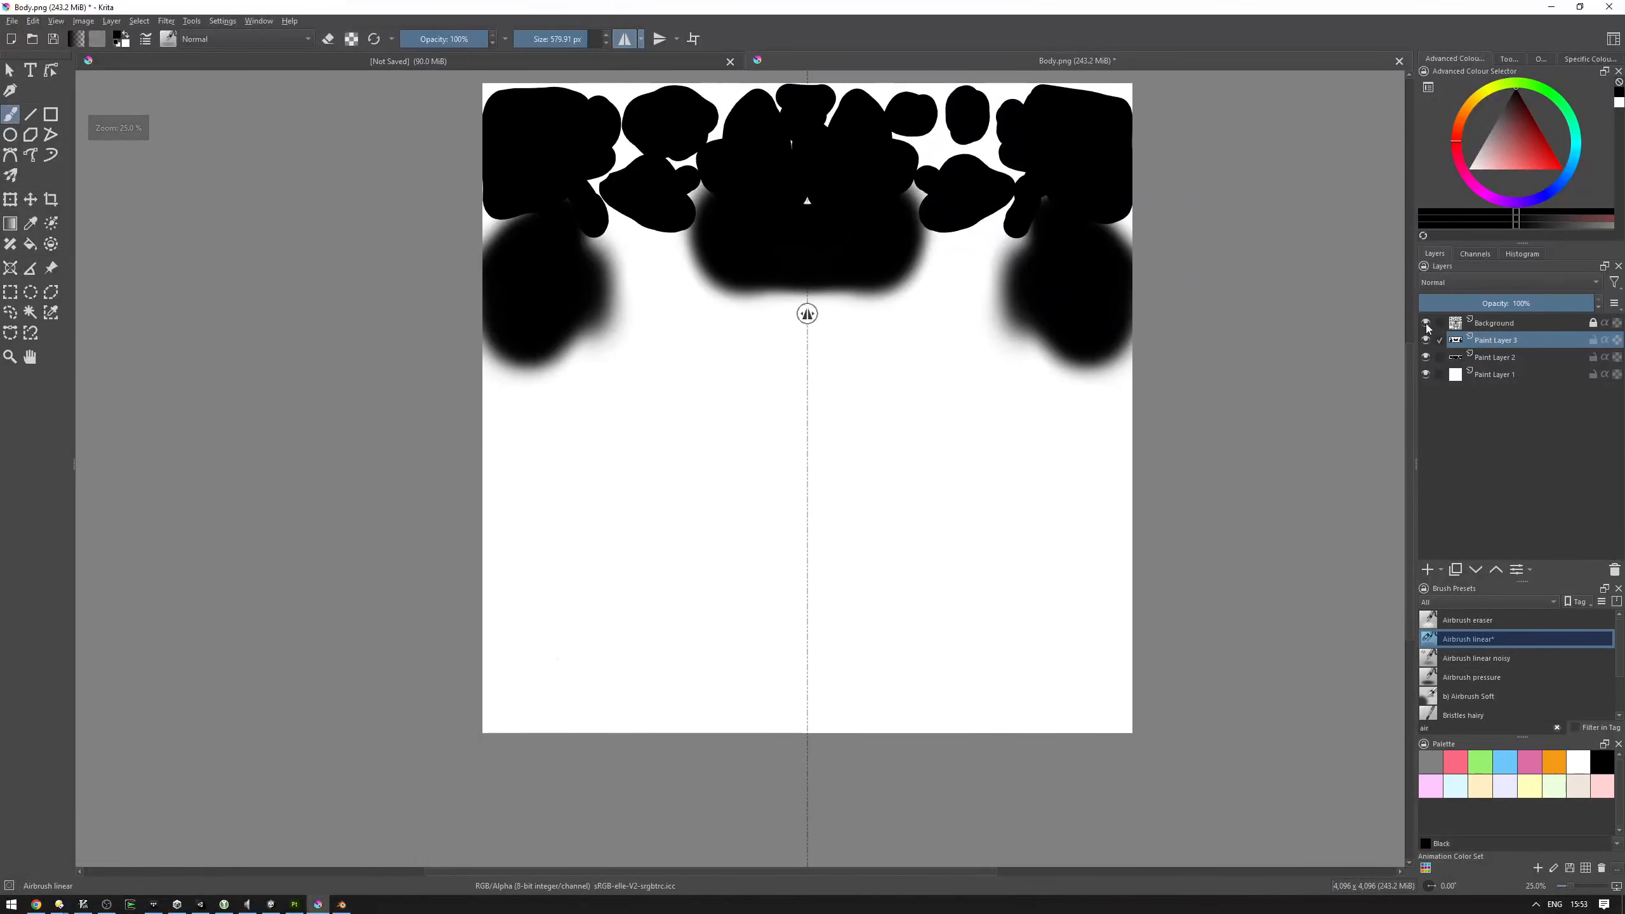
click(1427, 323)
scroll(974, 384, up, 2)
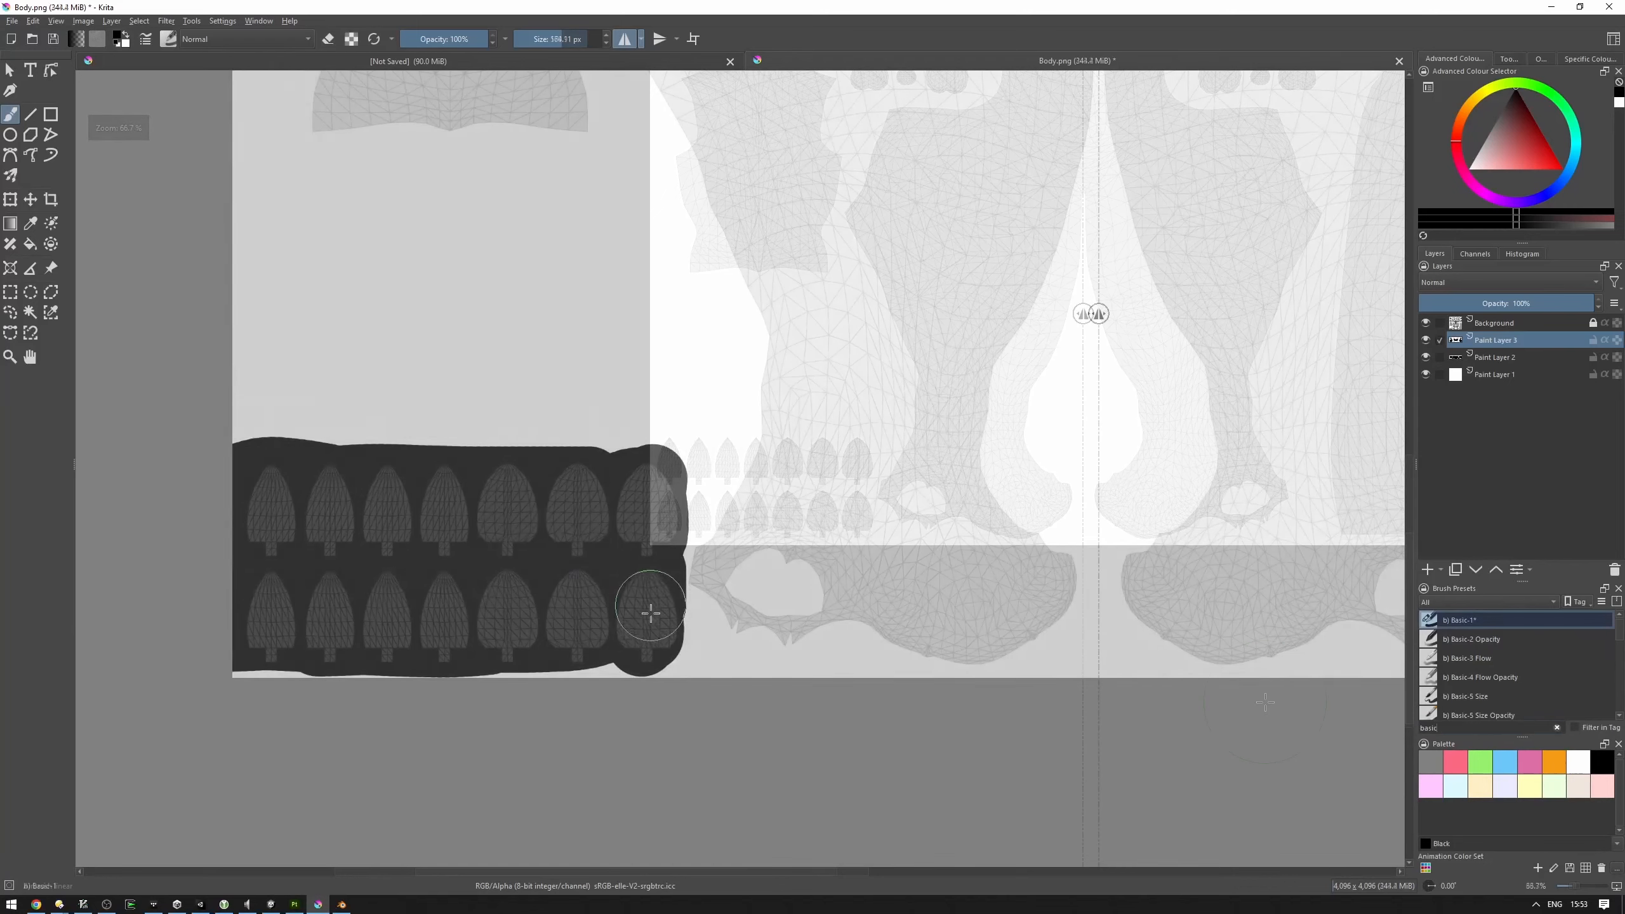
scroll(711, 410, down, 1)
middle_drag(791, 379, 739, 491)
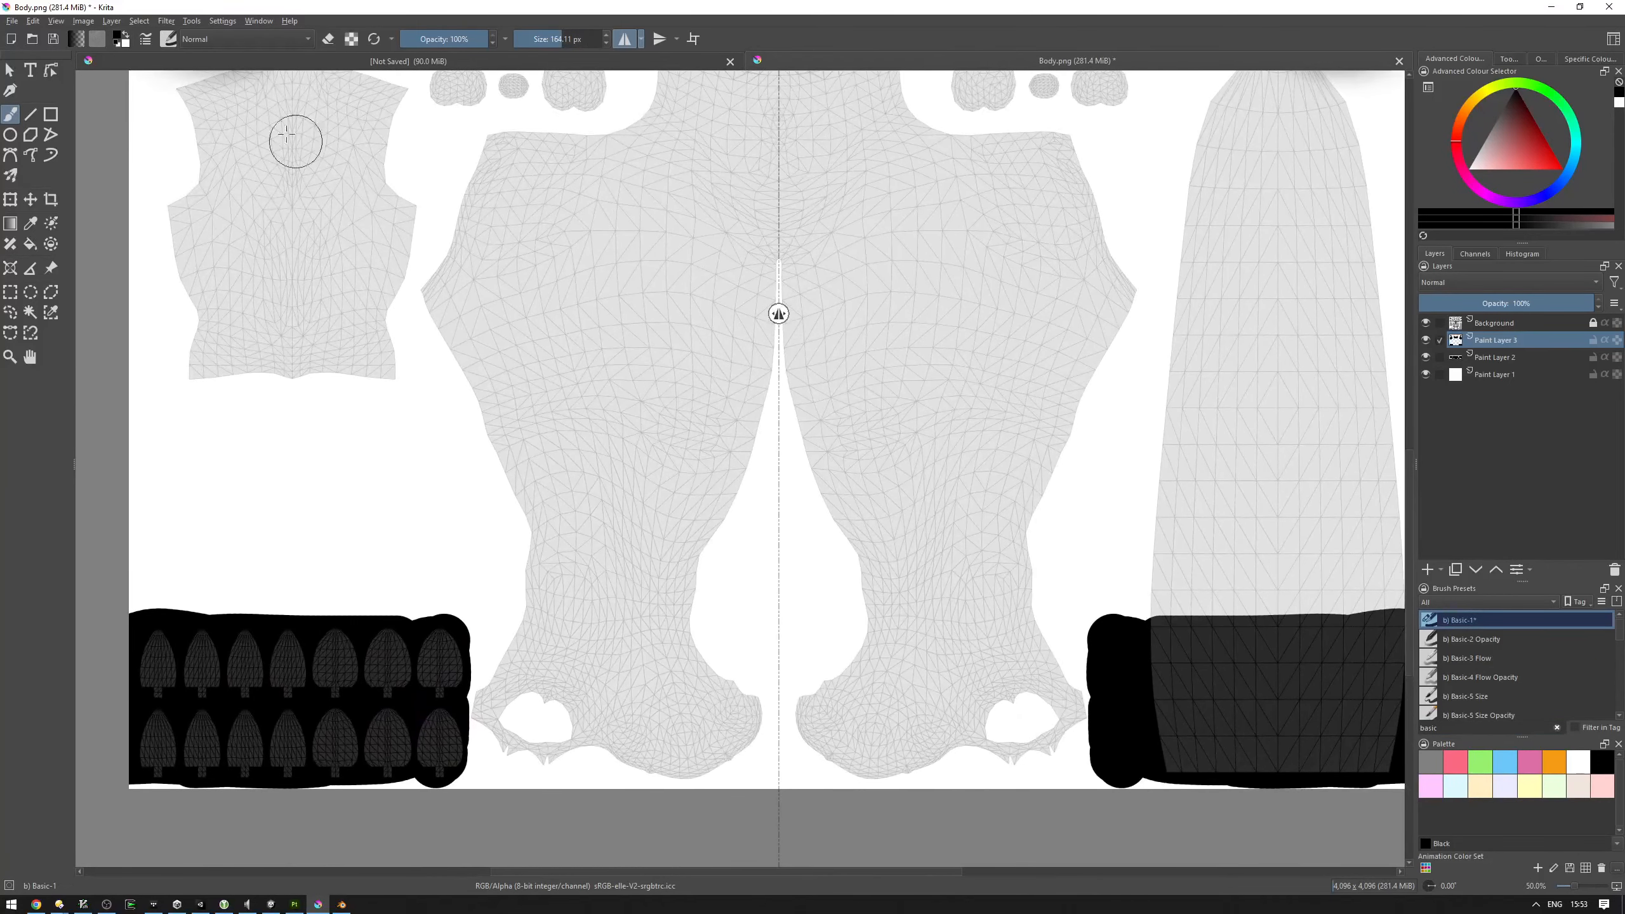
Step: Export the mask with the blacked-out claws as a PNG image using the default PNG options
click(11, 21)
click(55, 141)
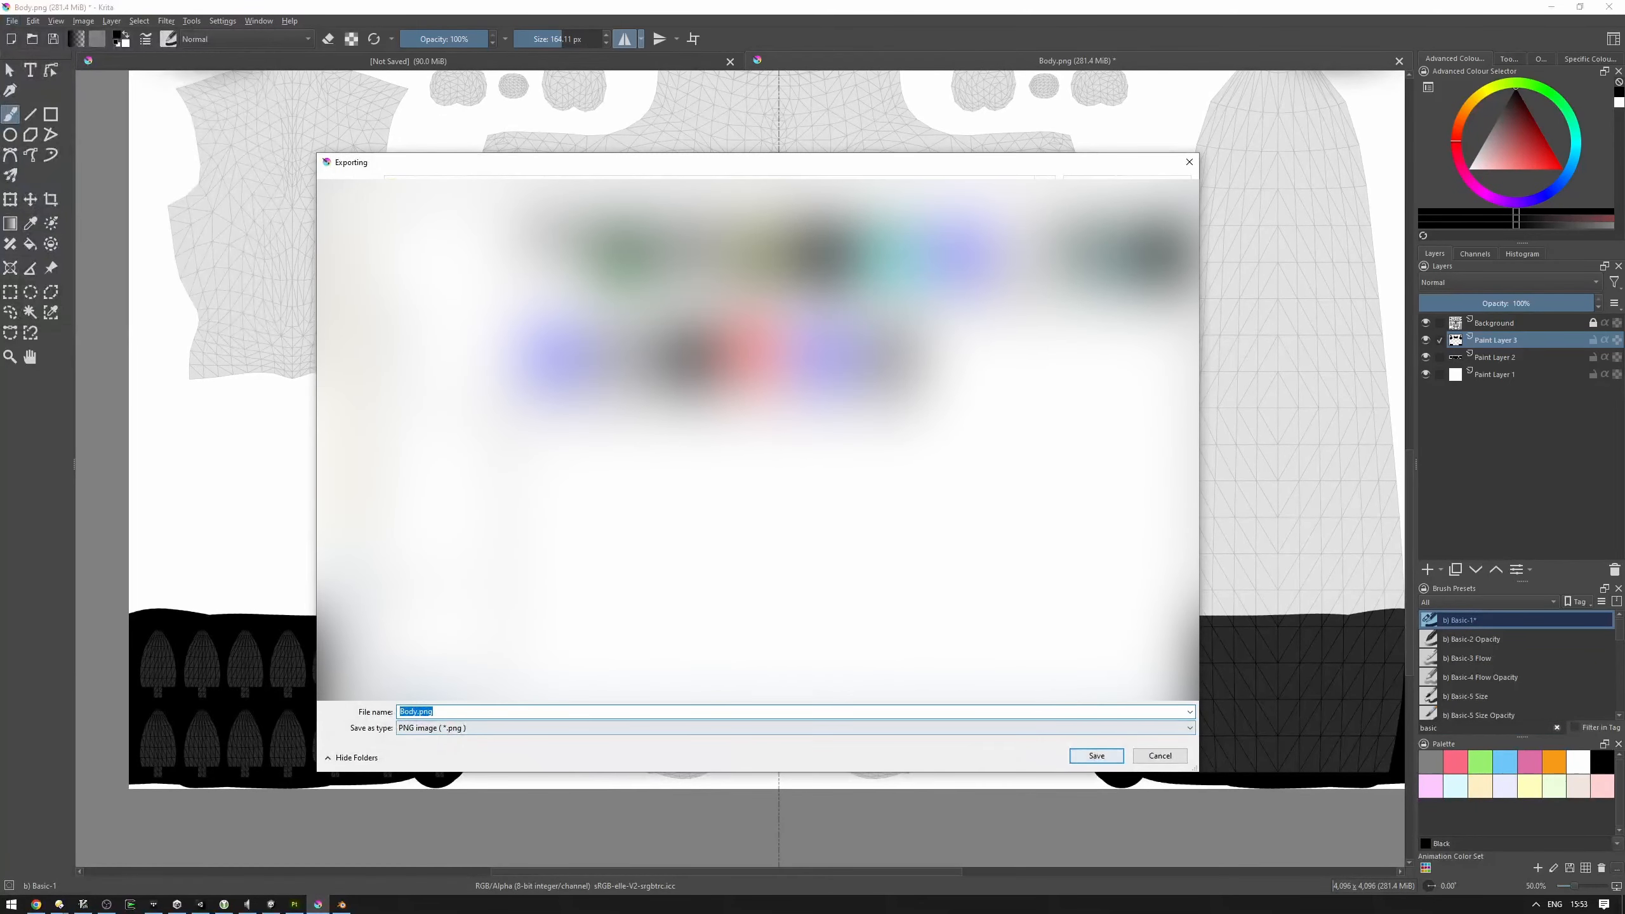
key(Return)
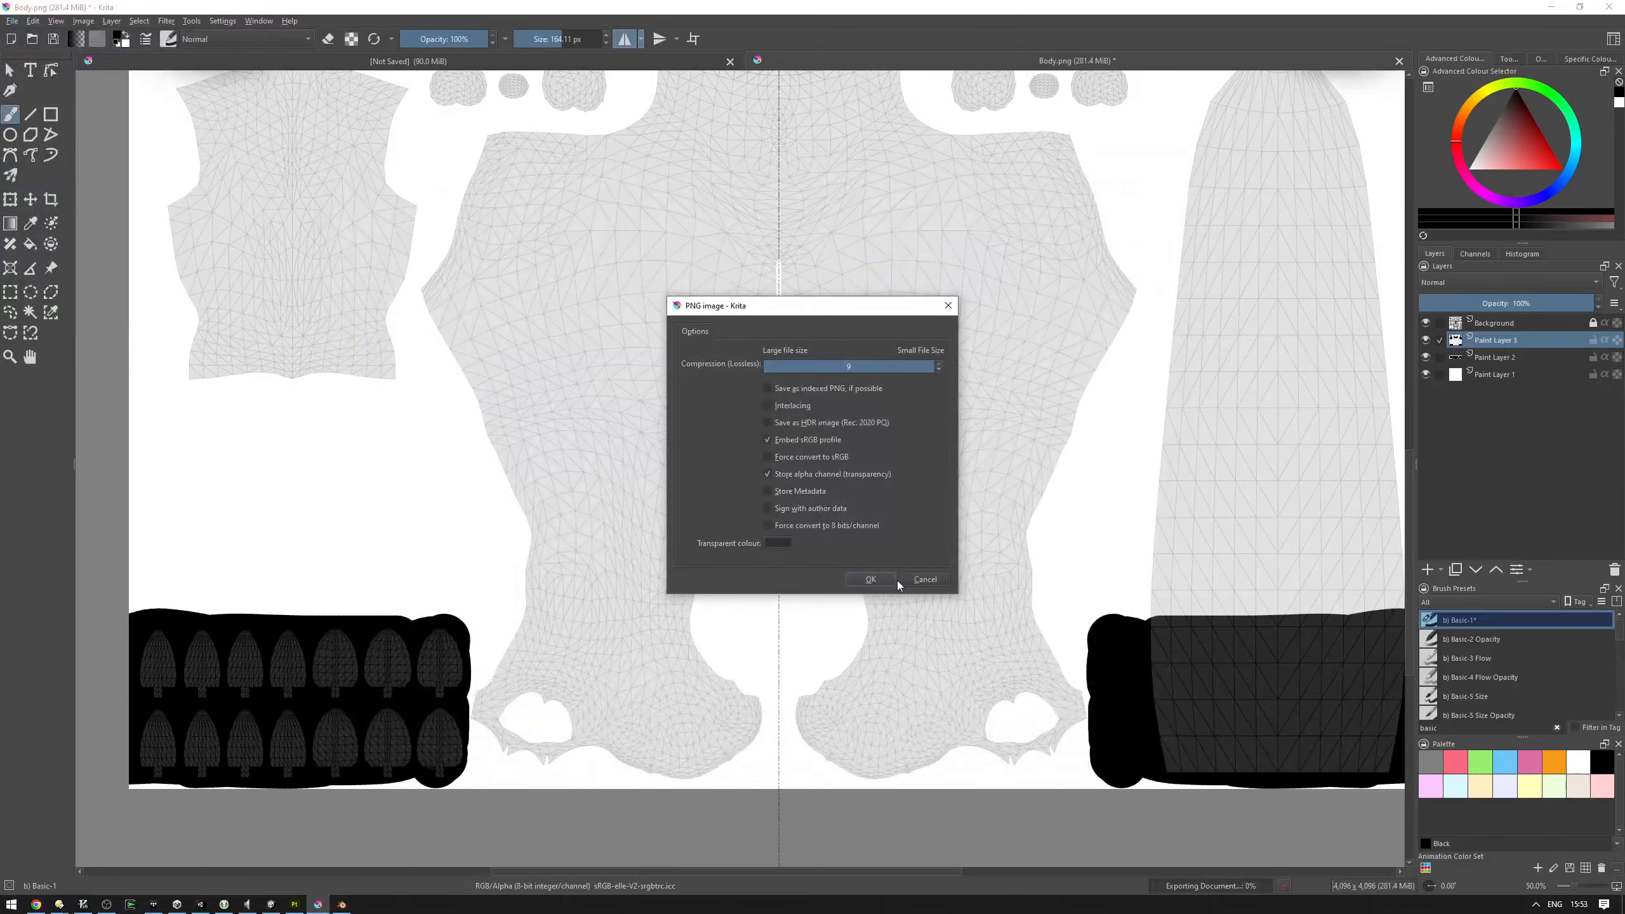
click(890, 580)
Step: Compare the underside of the hand in Unity with the same area of the body mesh in Blender
click(272, 904)
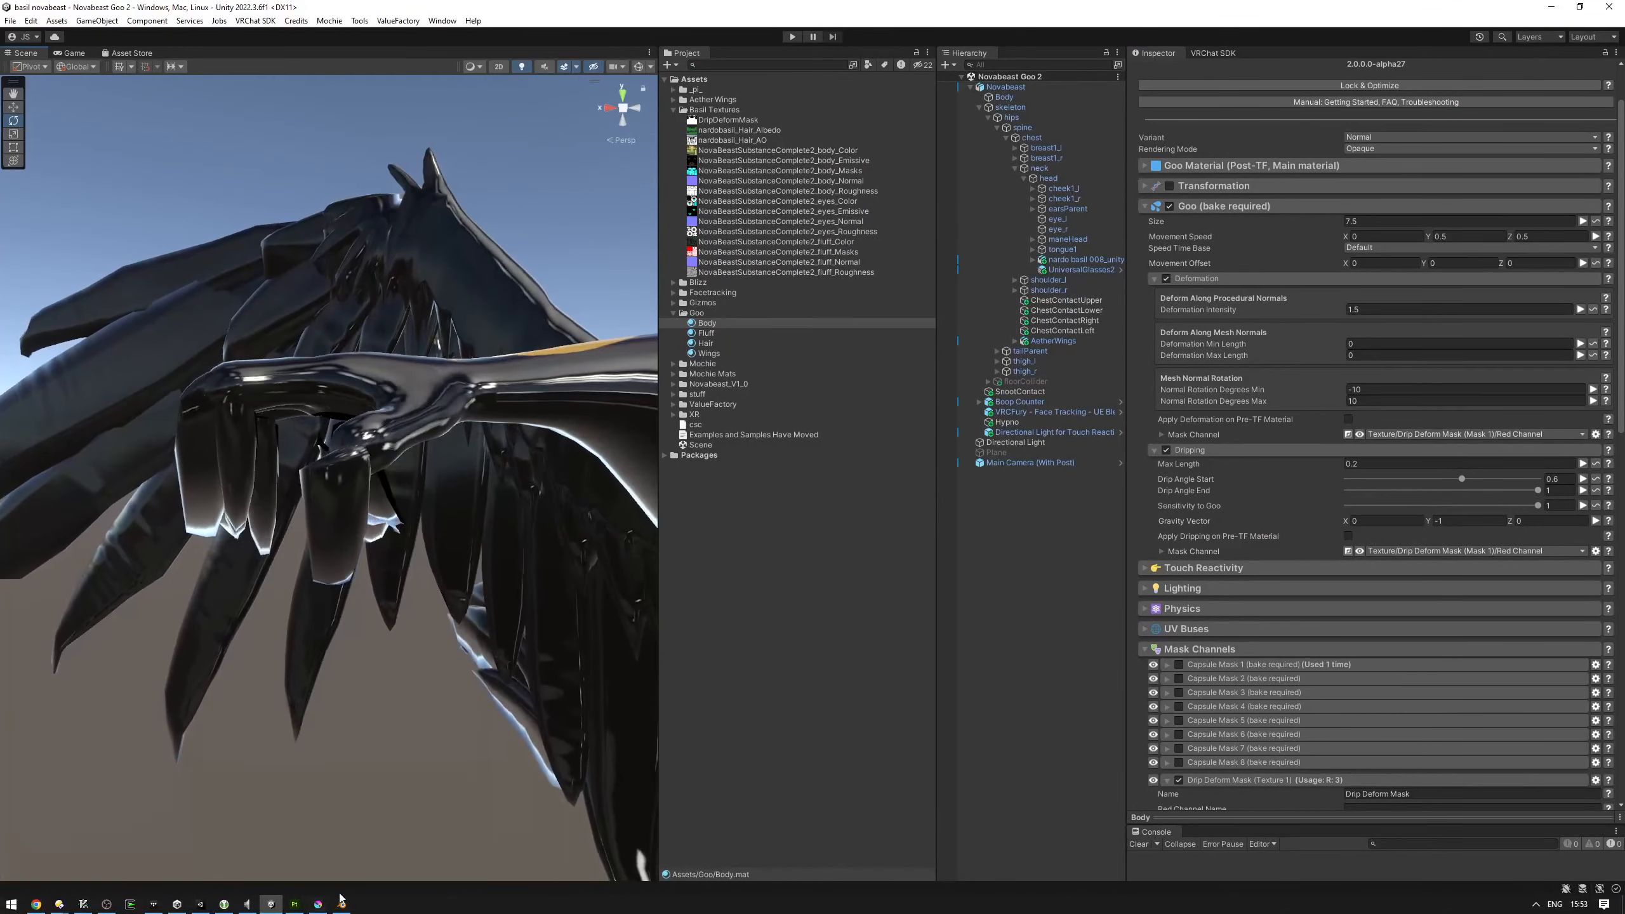
click(319, 905)
click(319, 904)
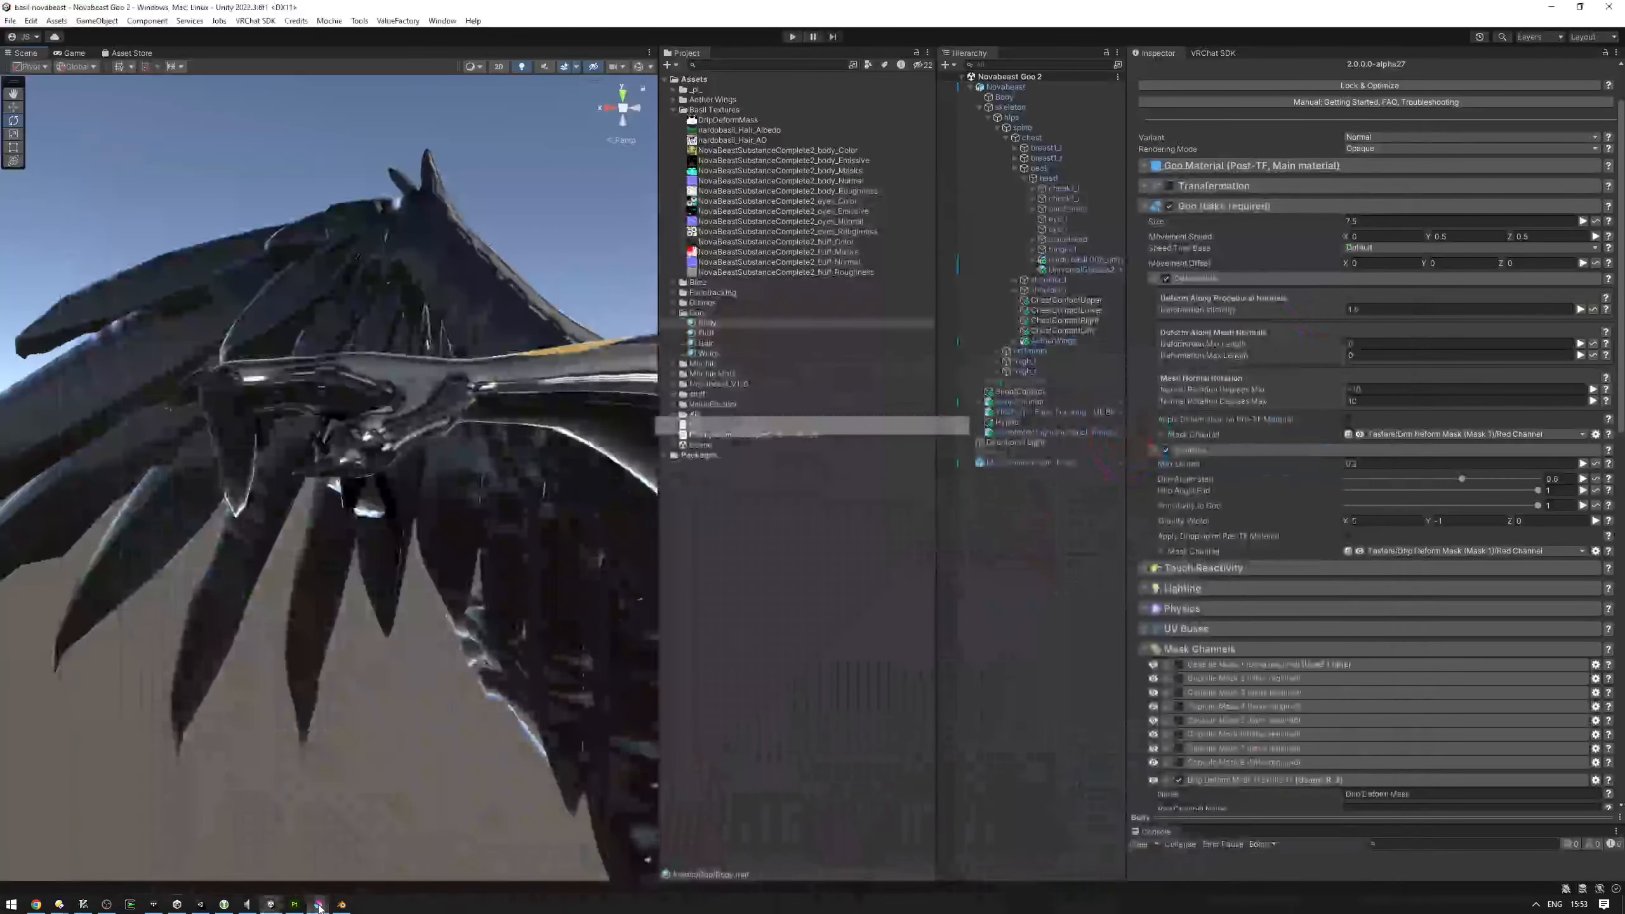
mouse_move(491, 557)
right_down()
mouse_move(743, 565)
mouse_move(476, 563)
mouse_move(505, 579)
right_up()
click(341, 904)
middle_drag(461, 487, 463, 474)
middle_drag(1088, 490, 1104, 387)
scroll(1108, 406, up, 7)
shift+middle_drag(1190, 218, 959, 480)
scroll(1088, 520, up, 6)
scroll(959, 480, down, 5)
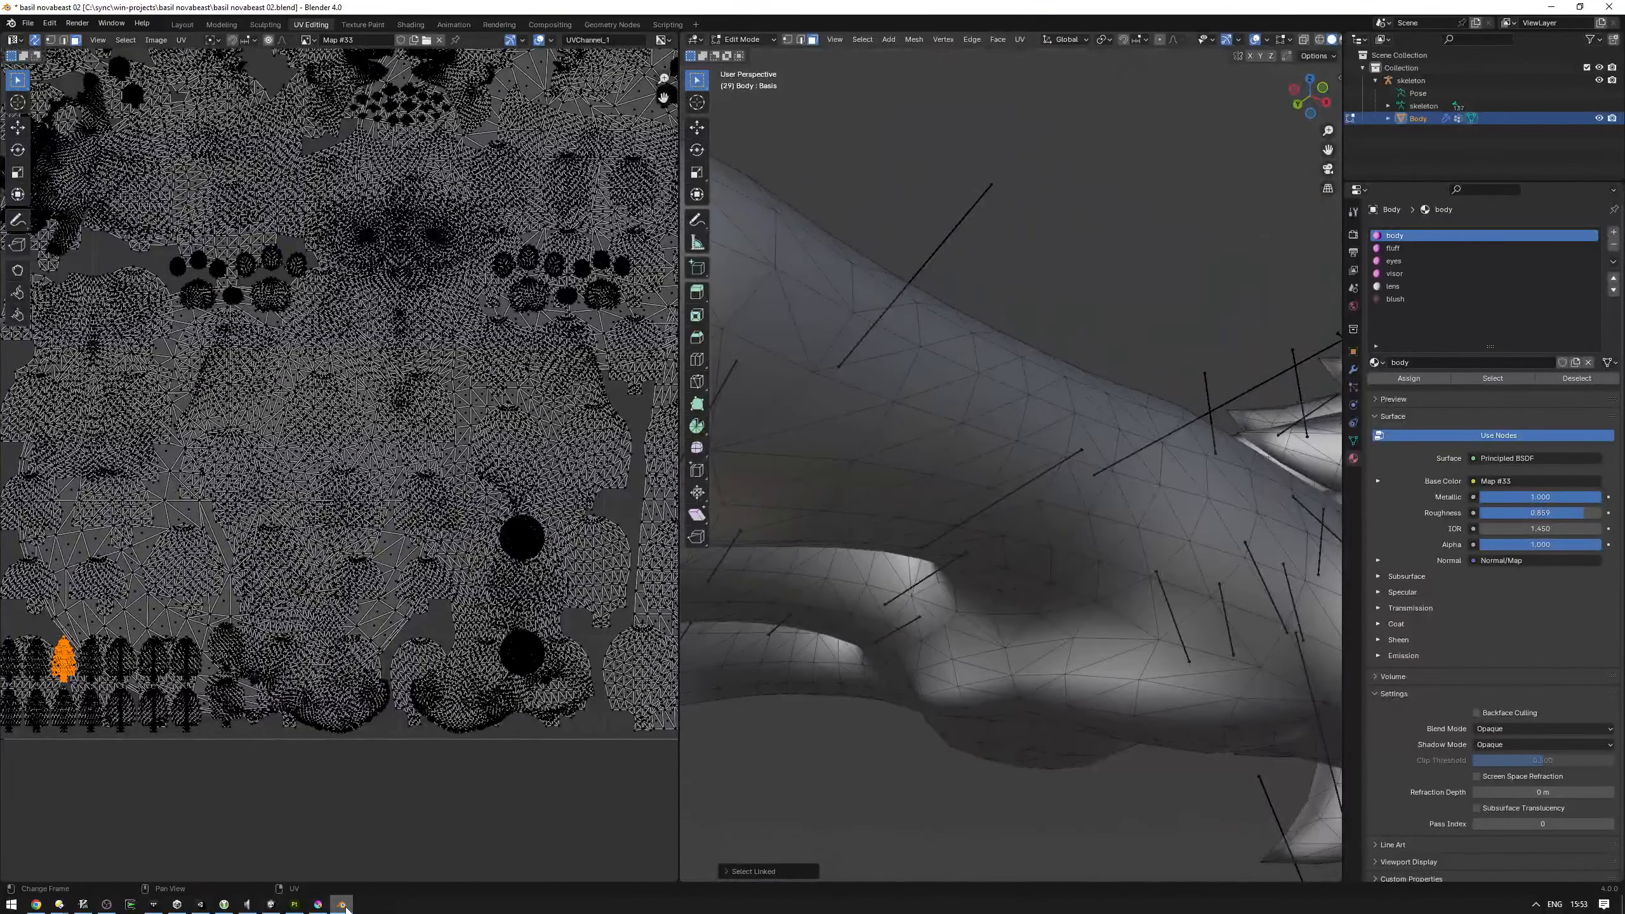
click(271, 904)
right_drag(358, 569, 614, 515)
Step: In Blender, select the faces of one finger pad on the hand and locate them in the UV layout
click(343, 904)
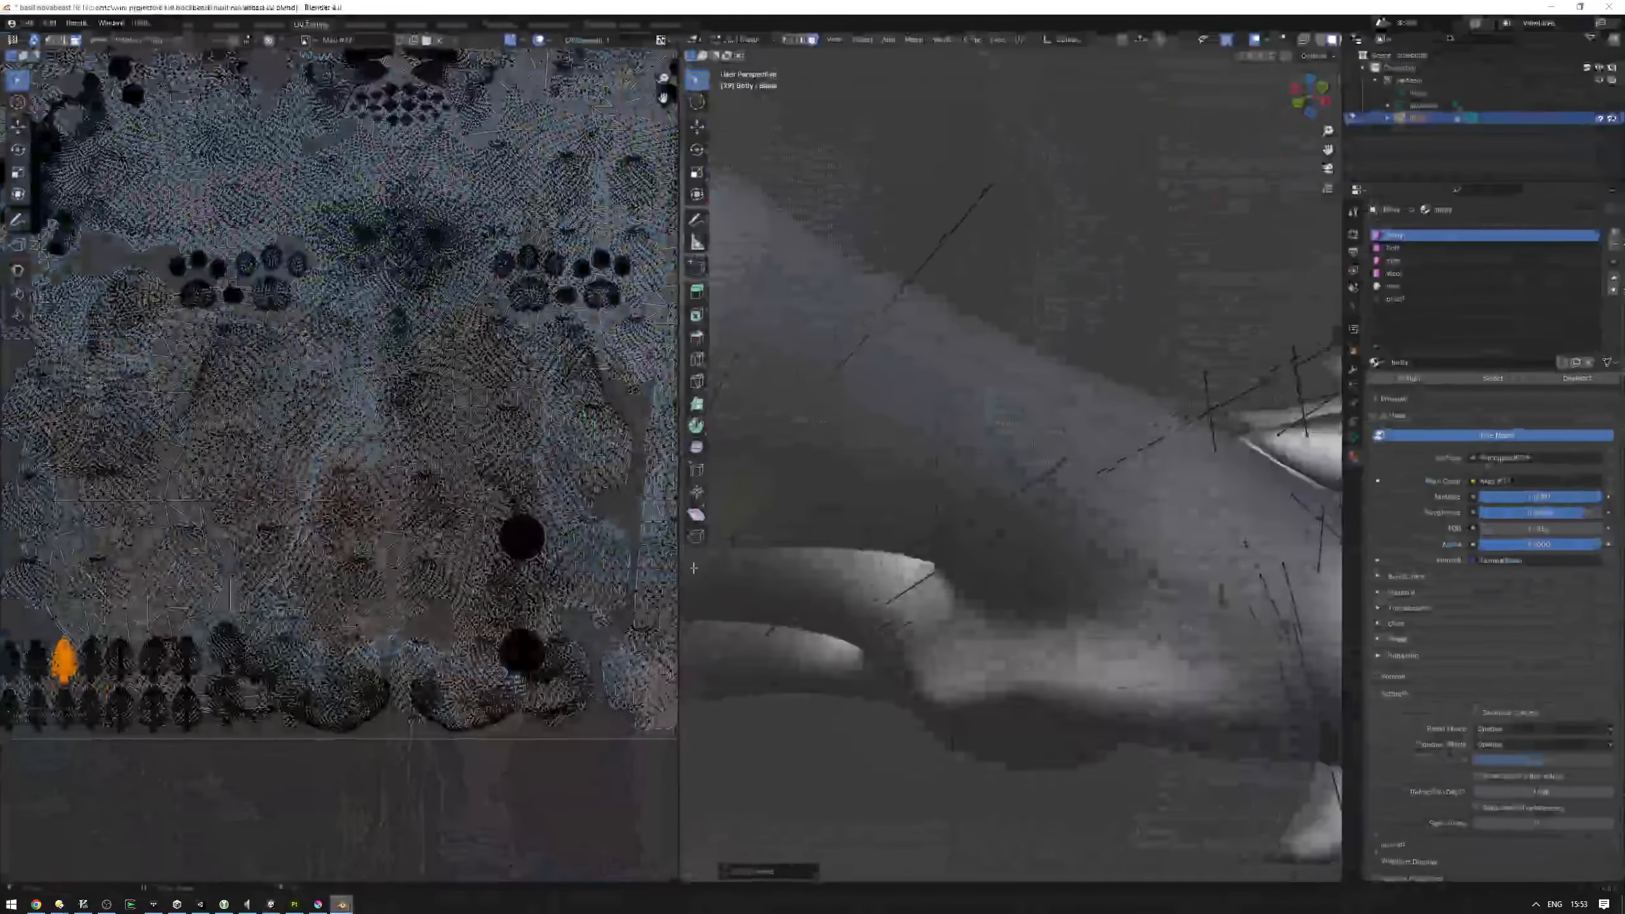
scroll(1102, 518, down, 3)
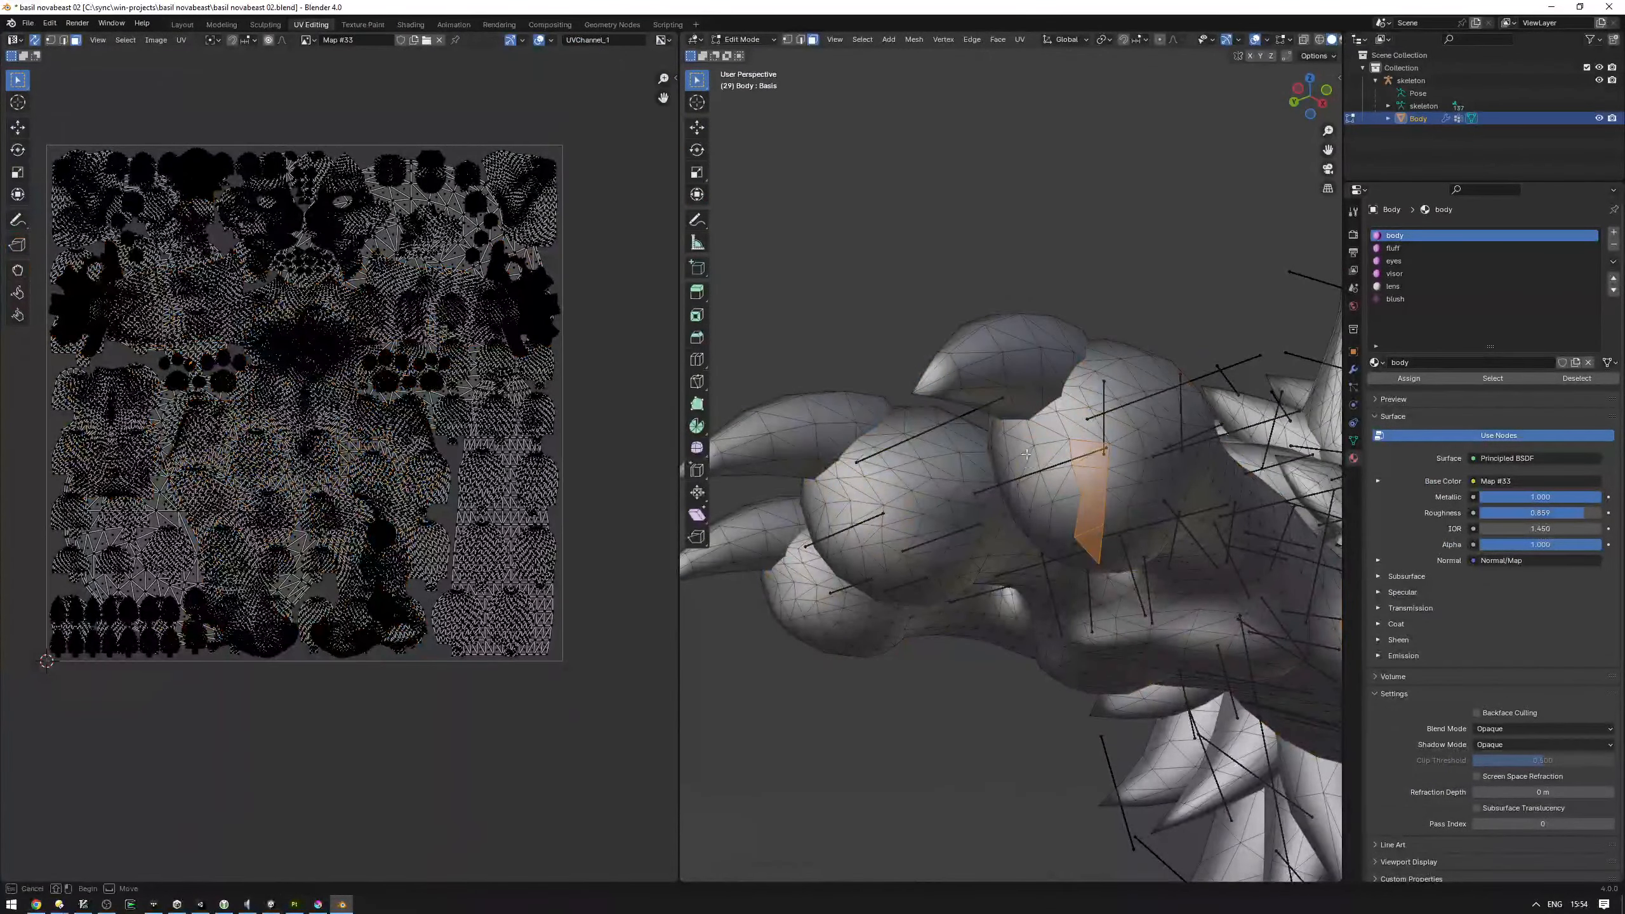
drag(1145, 561, 1145, 562)
scroll(161, 374, up, 7)
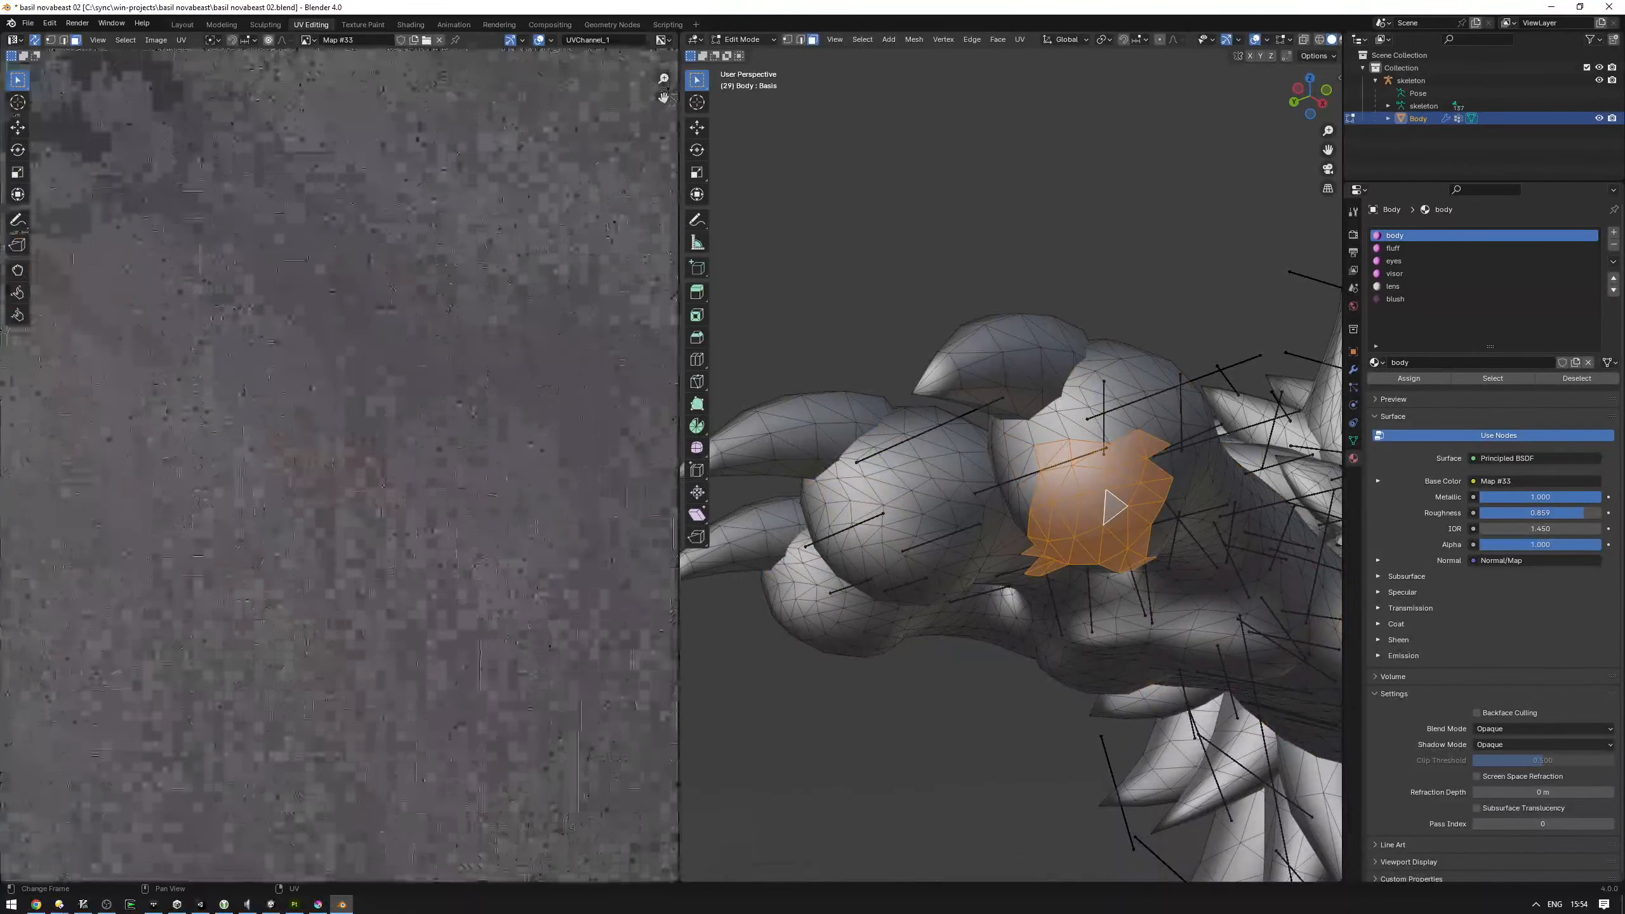
middle_drag(161, 374, 614, 633)
scroll(615, 633, down, 1)
middle_drag(131, 801, 337, 885)
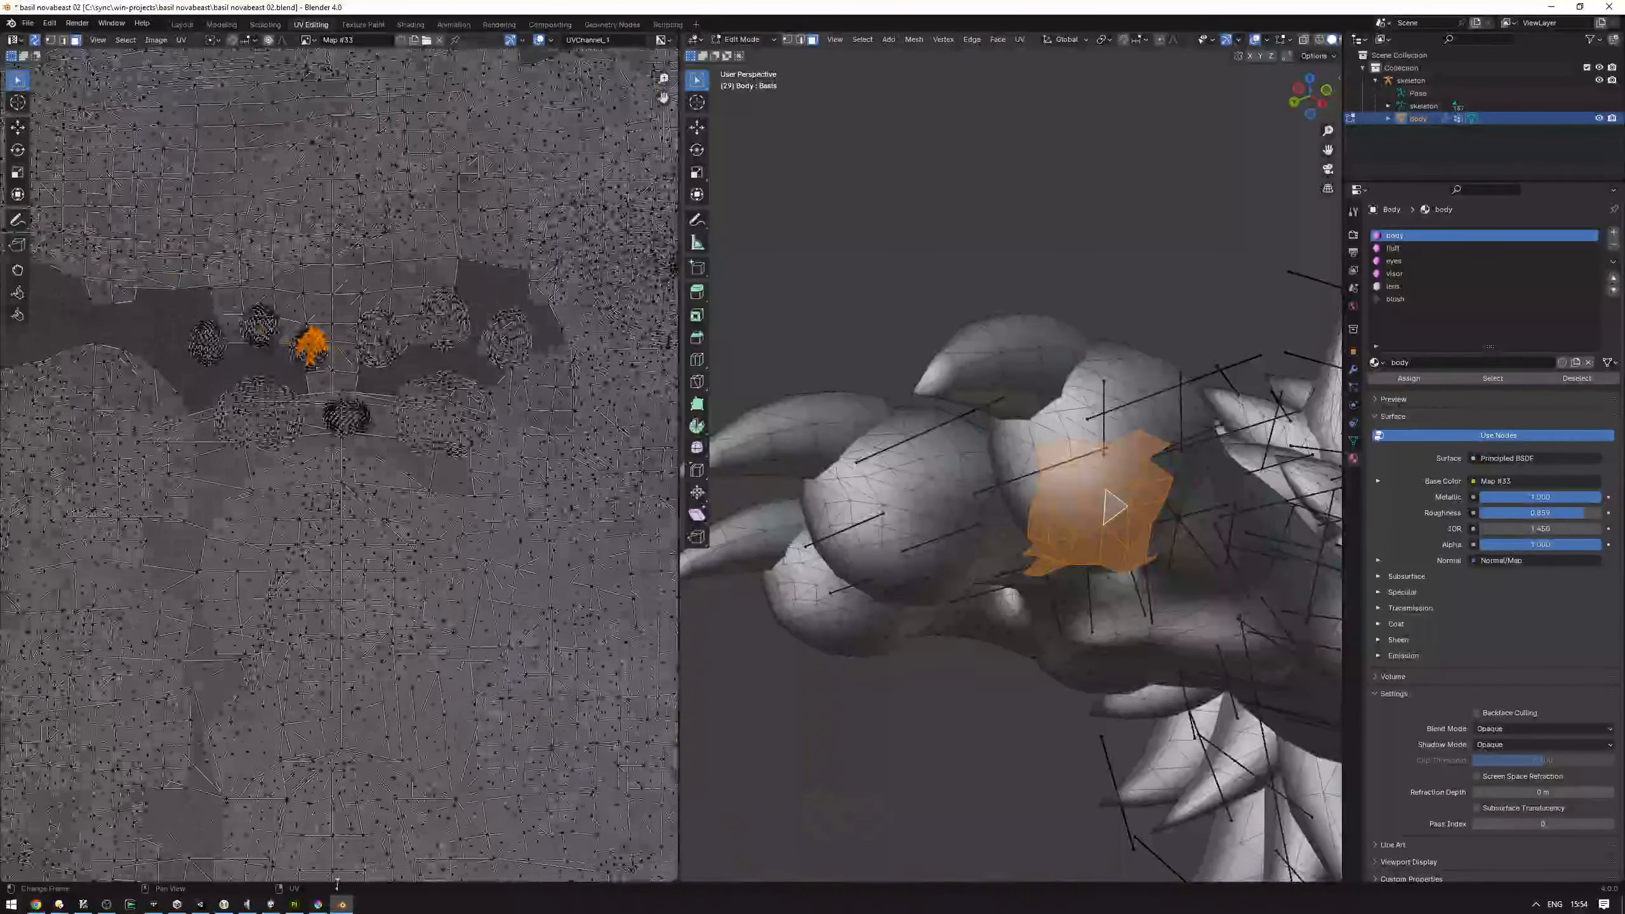
Step: In Krita, paint mirrored black over the hand's palm pad and three finger pad islands with the Basic-1 brush
click(310, 906)
scroll(711, 679, up, 6)
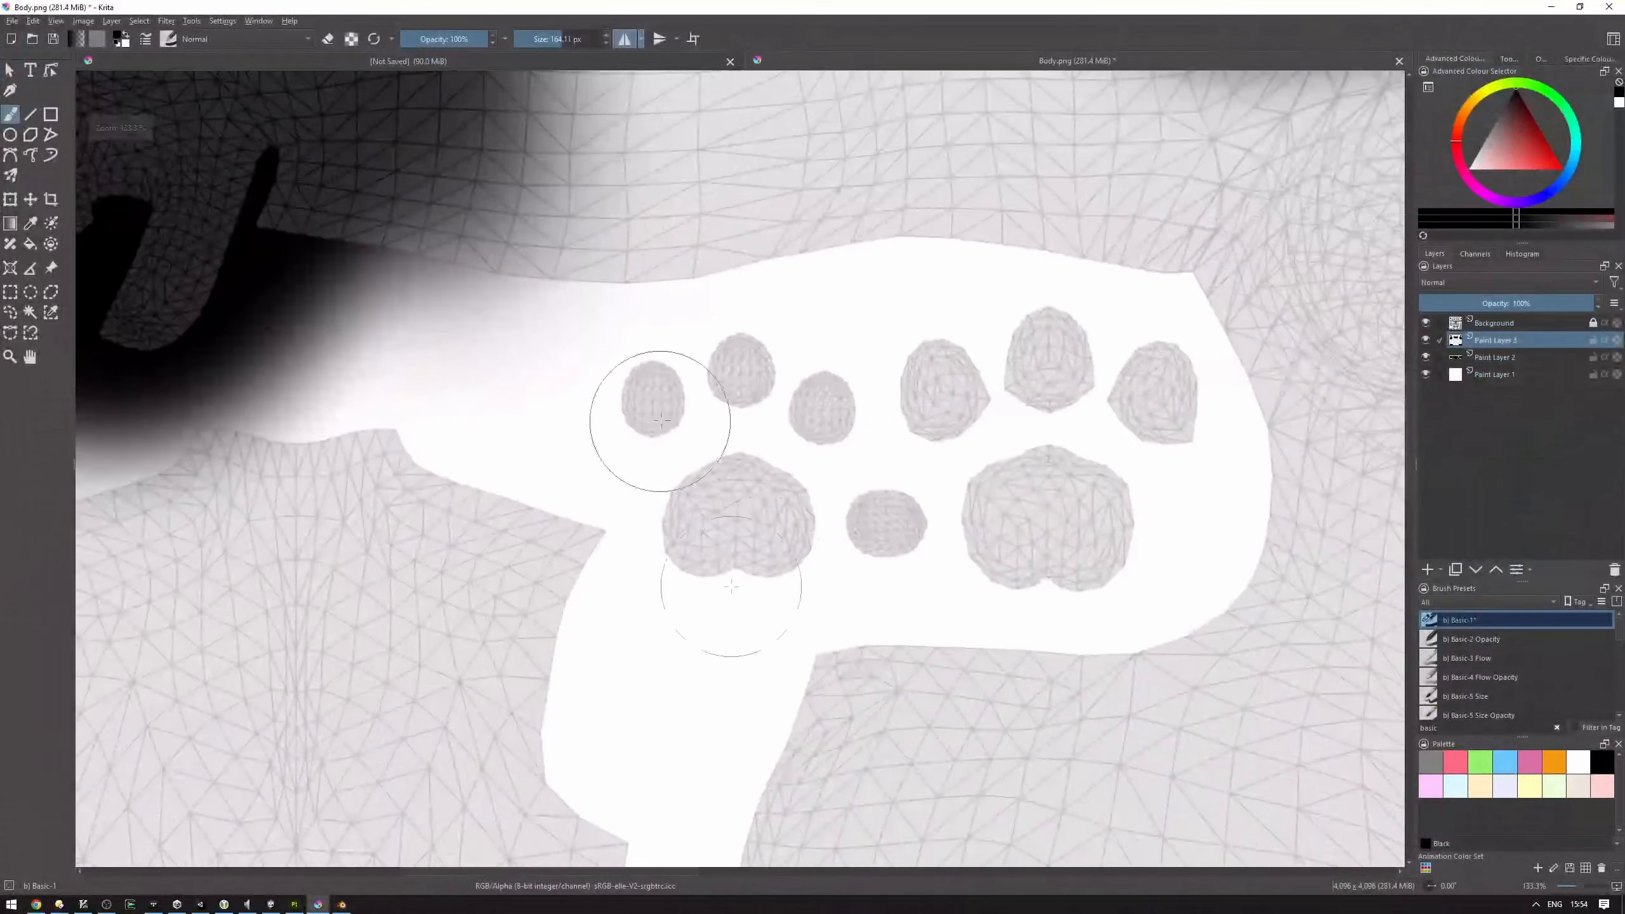
scroll(767, 480, up, 1)
mouse_move(647, 519)
mouse_down()
mouse_move(671, 563)
mouse_move(780, 346)
mouse_up()
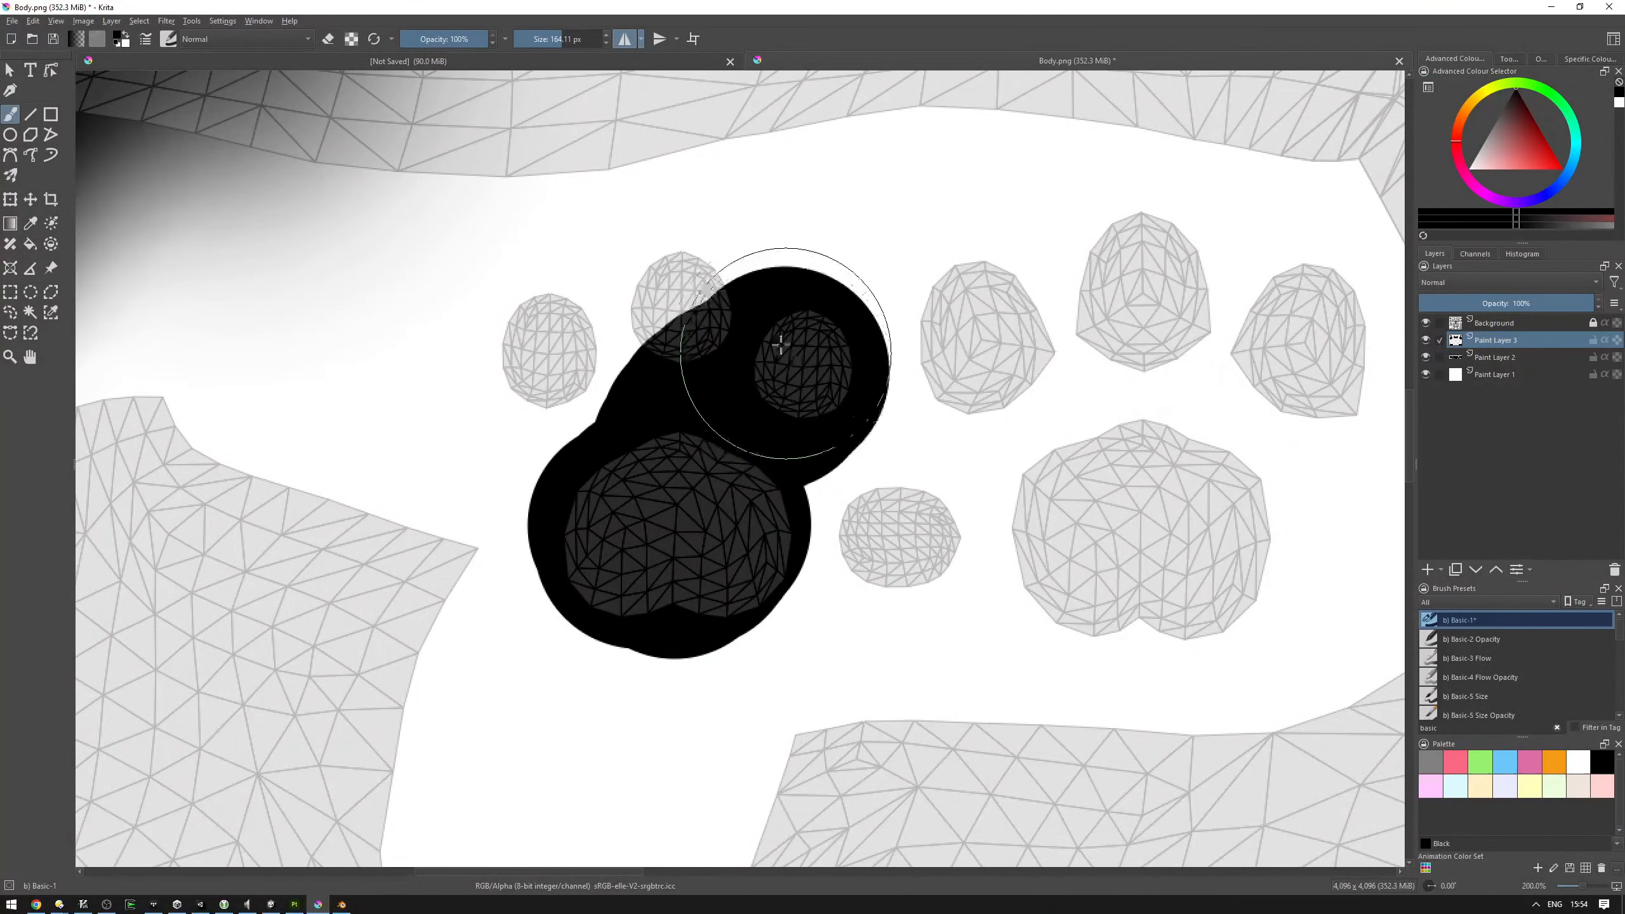
scroll(555, 341, down, 3)
scroll(635, 320, down, 2)
scroll(871, 381, up, 2)
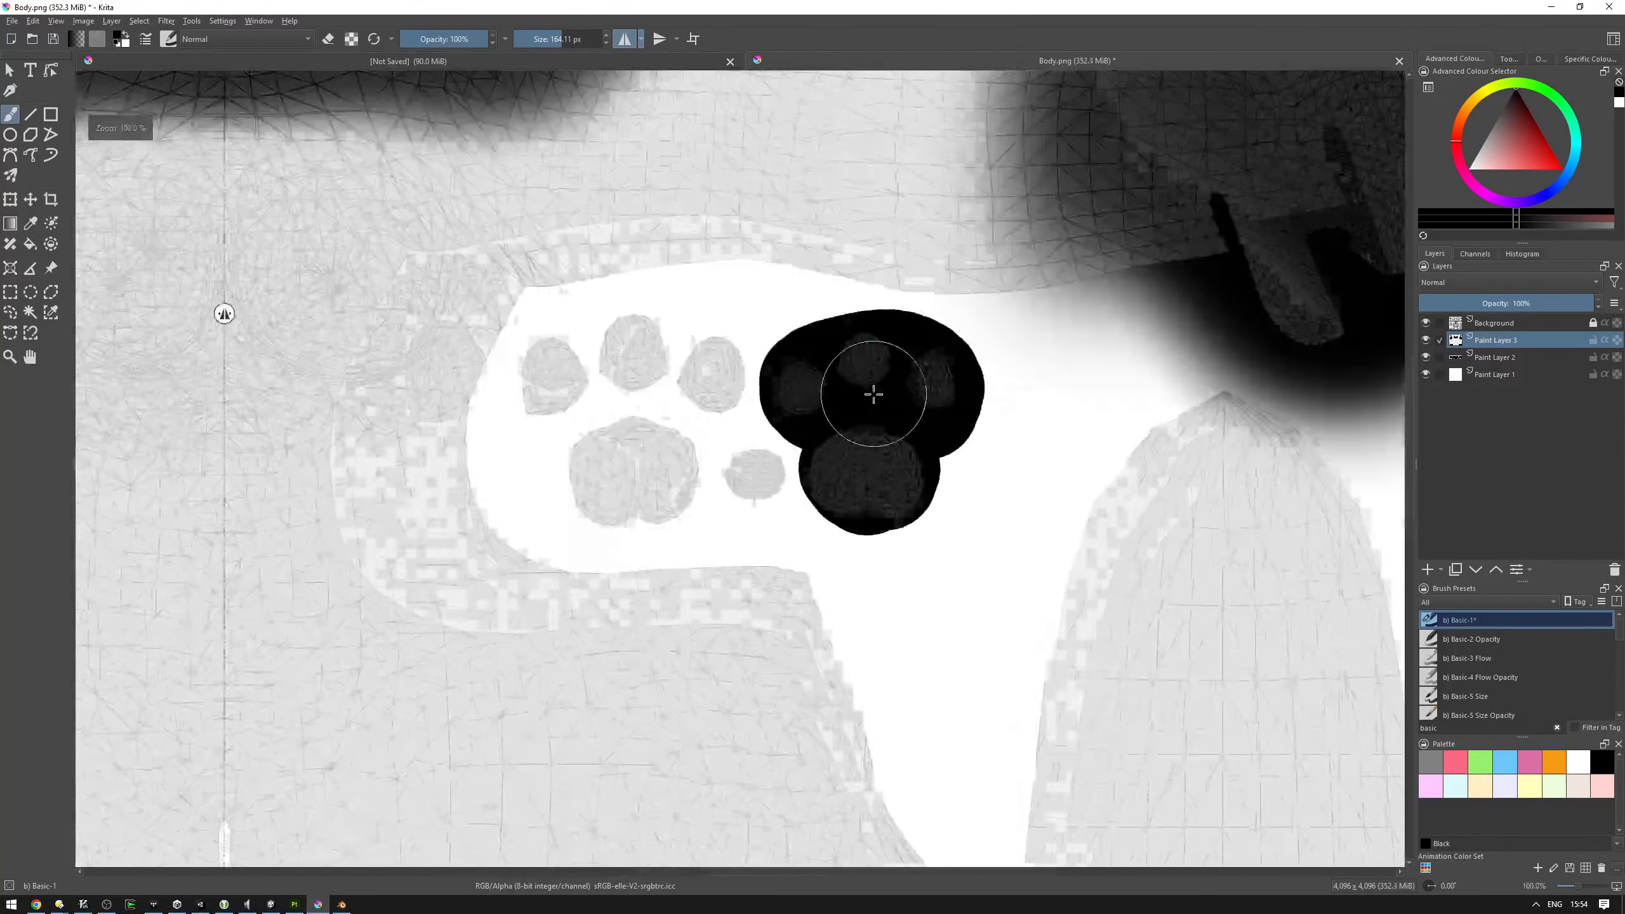
Step: Turn off mirrored painting and erase the black covering the lower end of the tall tapered UV island
scroll(708, 421, down, 3)
middle_drag(707, 421, 888, 328)
middle_drag(1041, 587, 906, 454)
key(e)
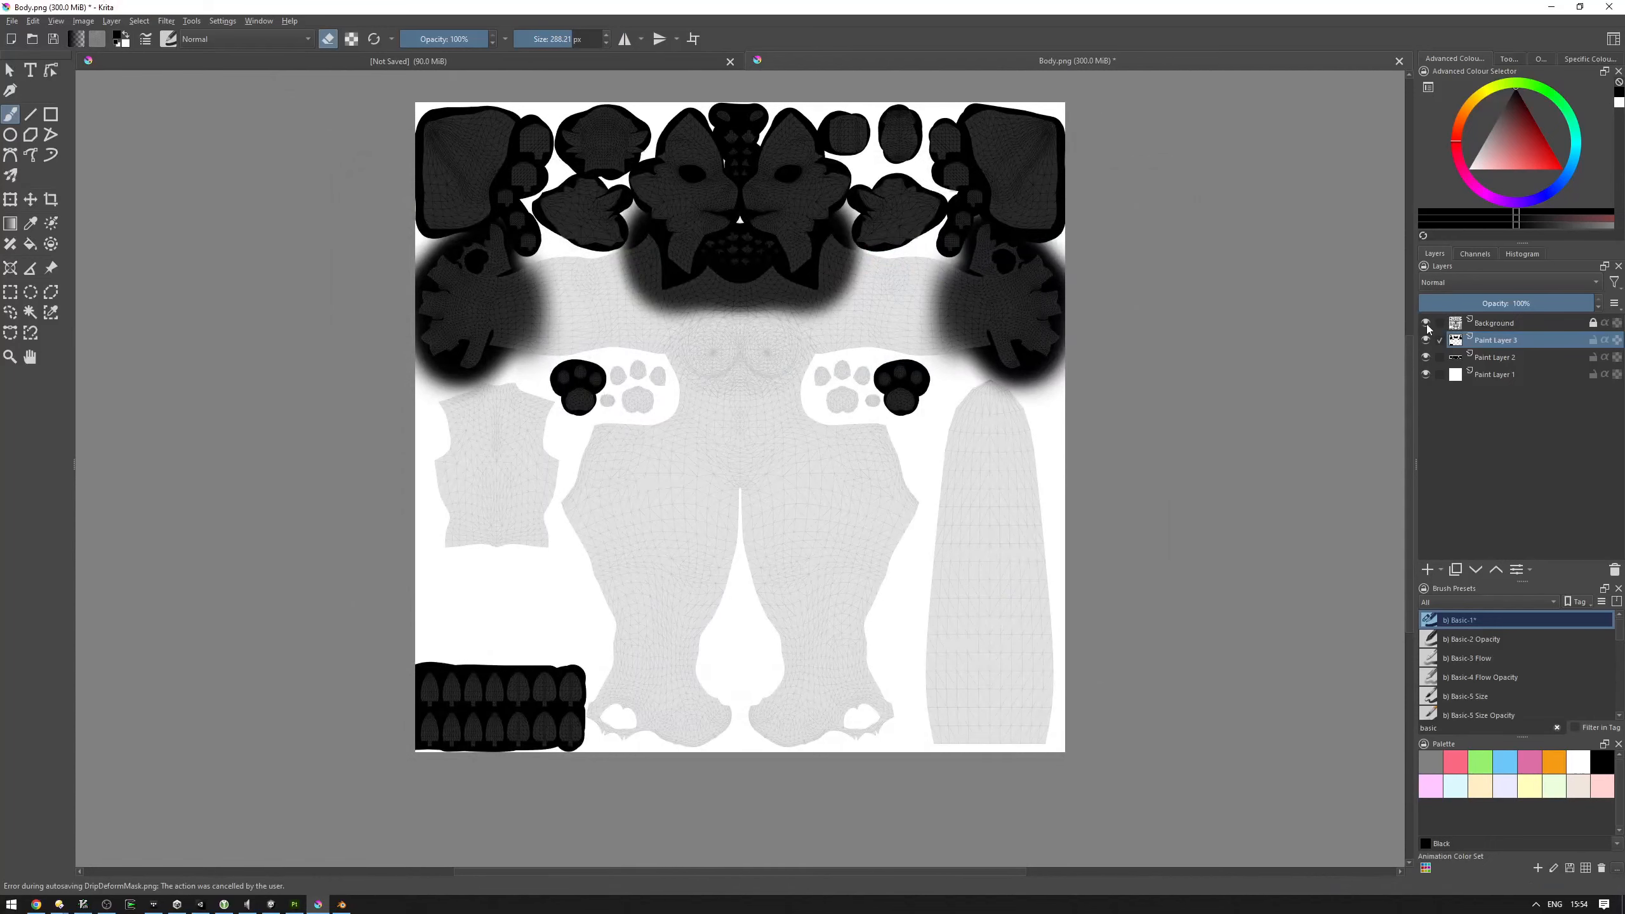
Step: Export the mask as a PNG image with the Background overlay hidden, and check the hand in Unity
click(1426, 324)
click(11, 20)
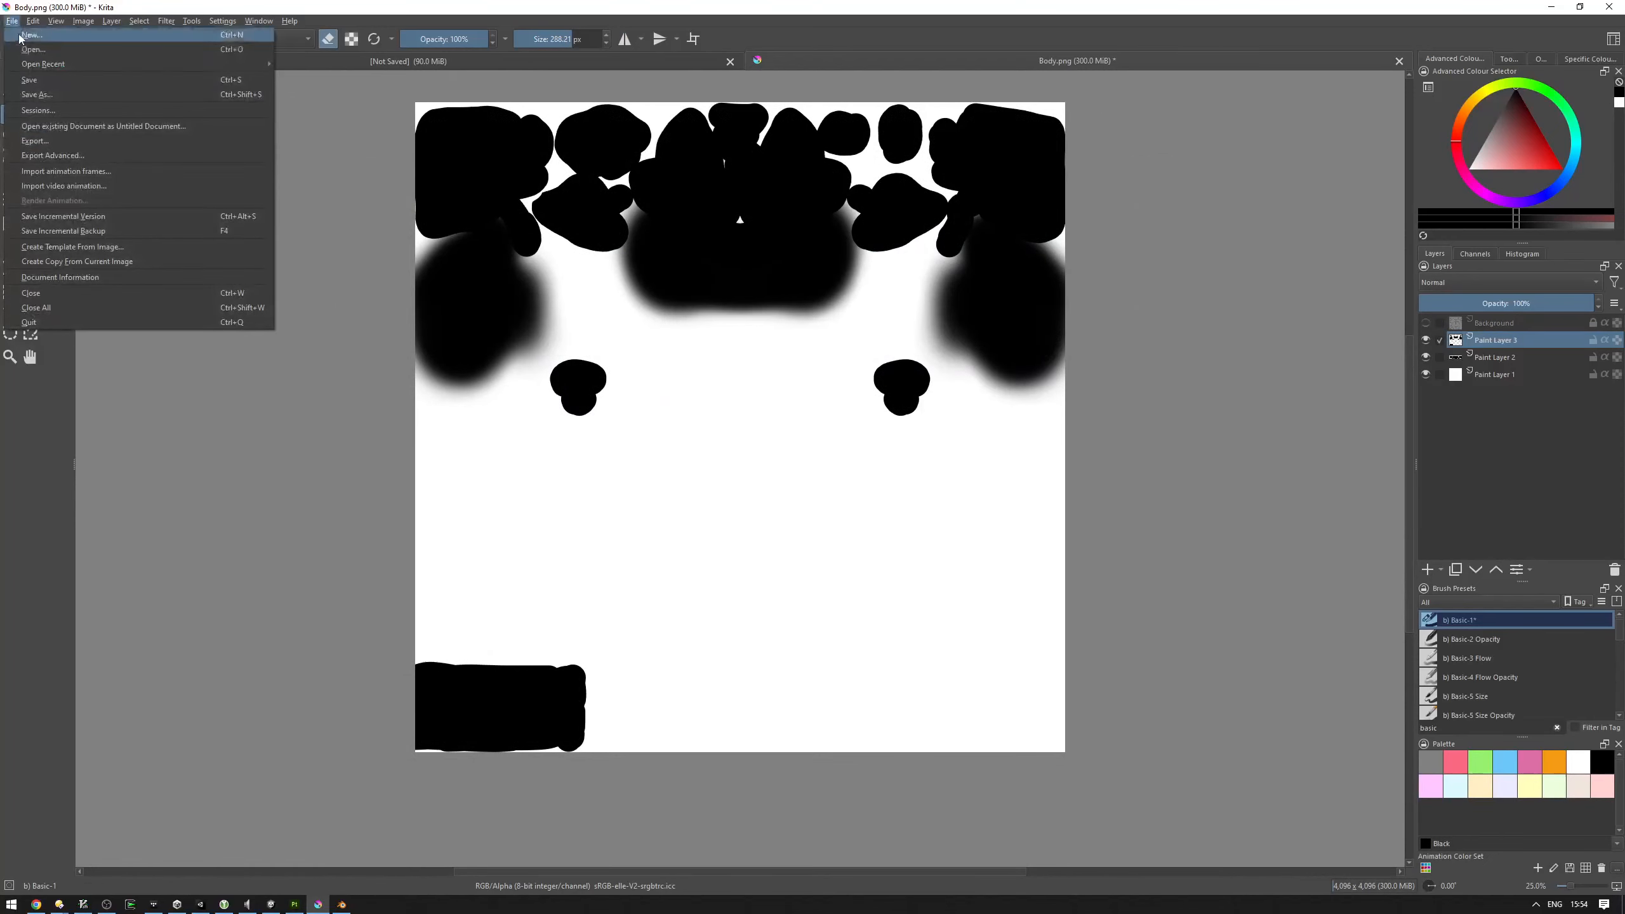
click(38, 140)
key(Return)
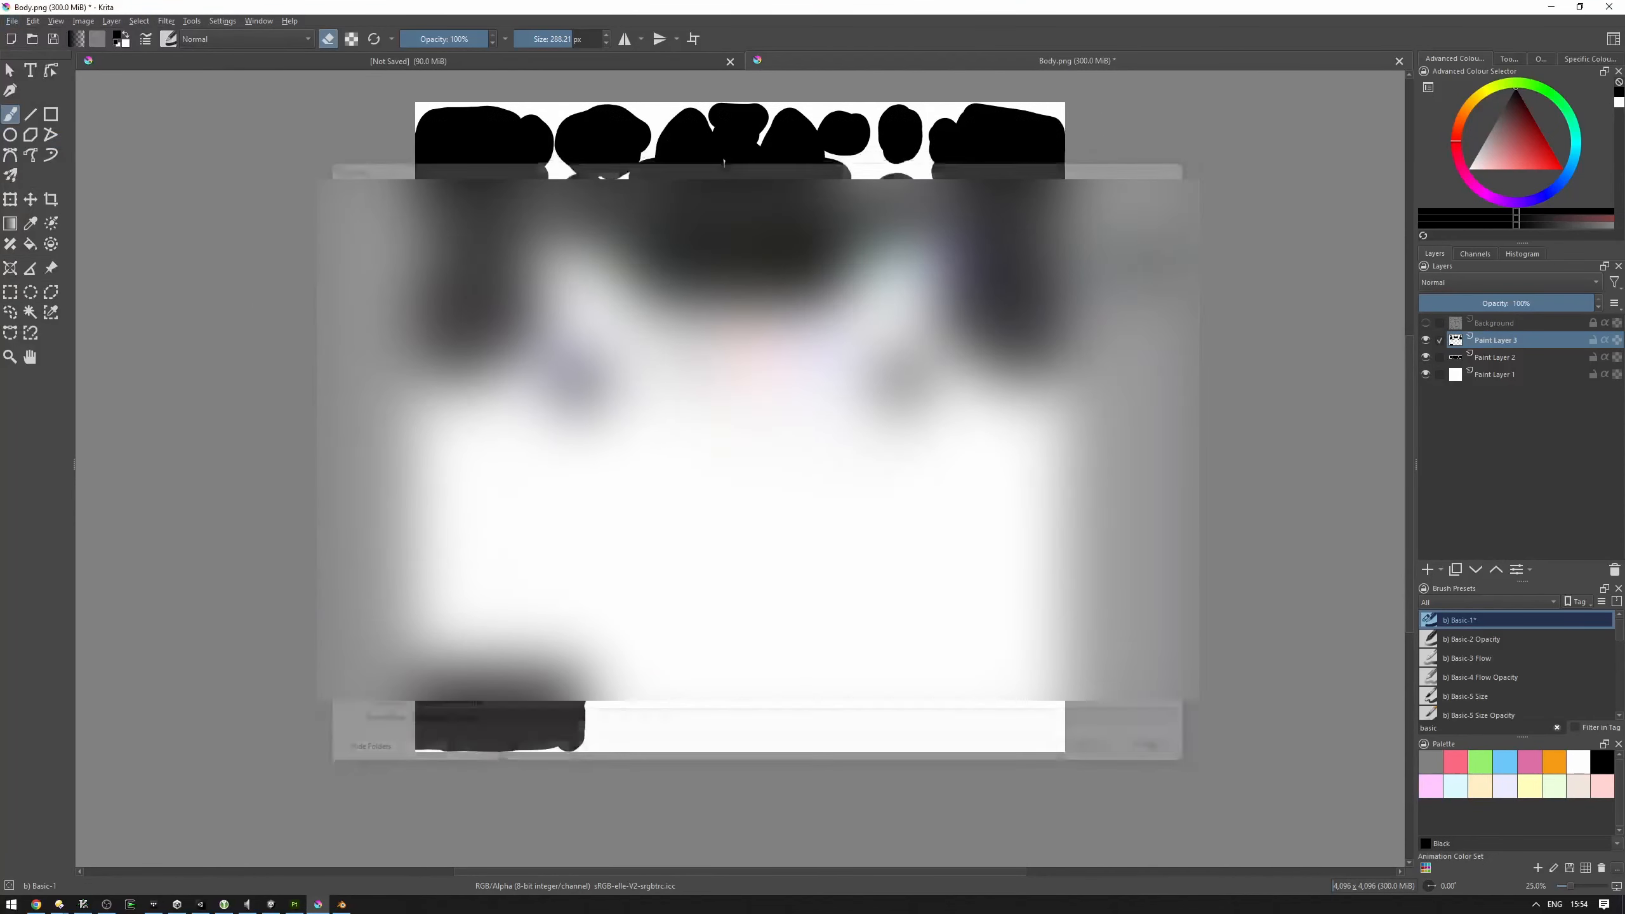
click(860, 583)
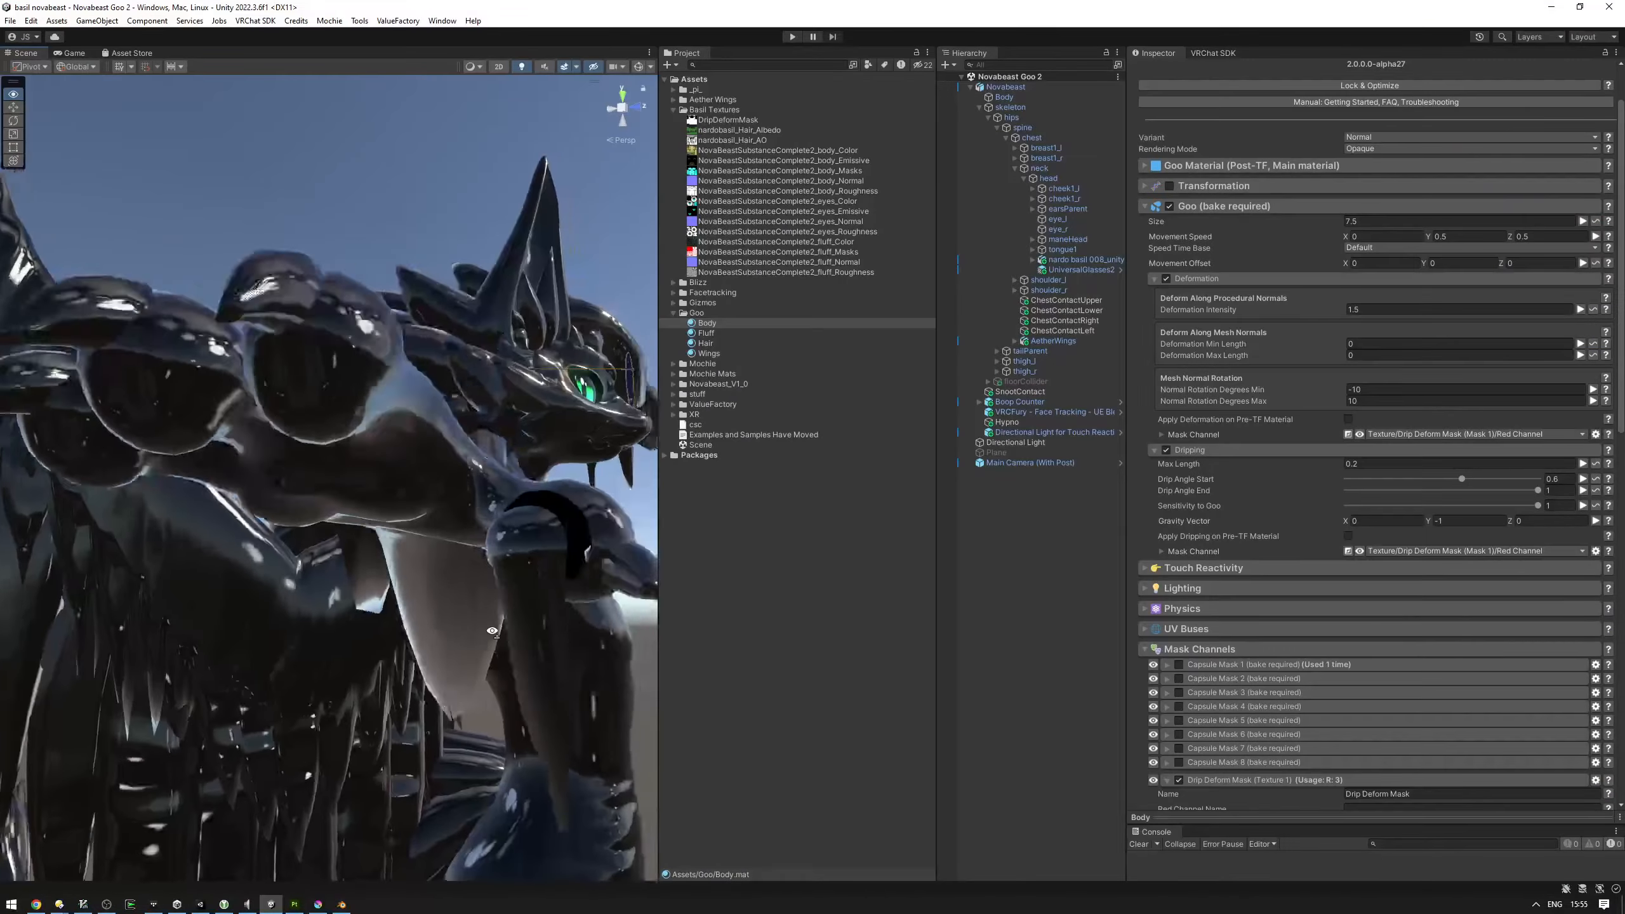
alt+drag(384, 576, 348, 629)
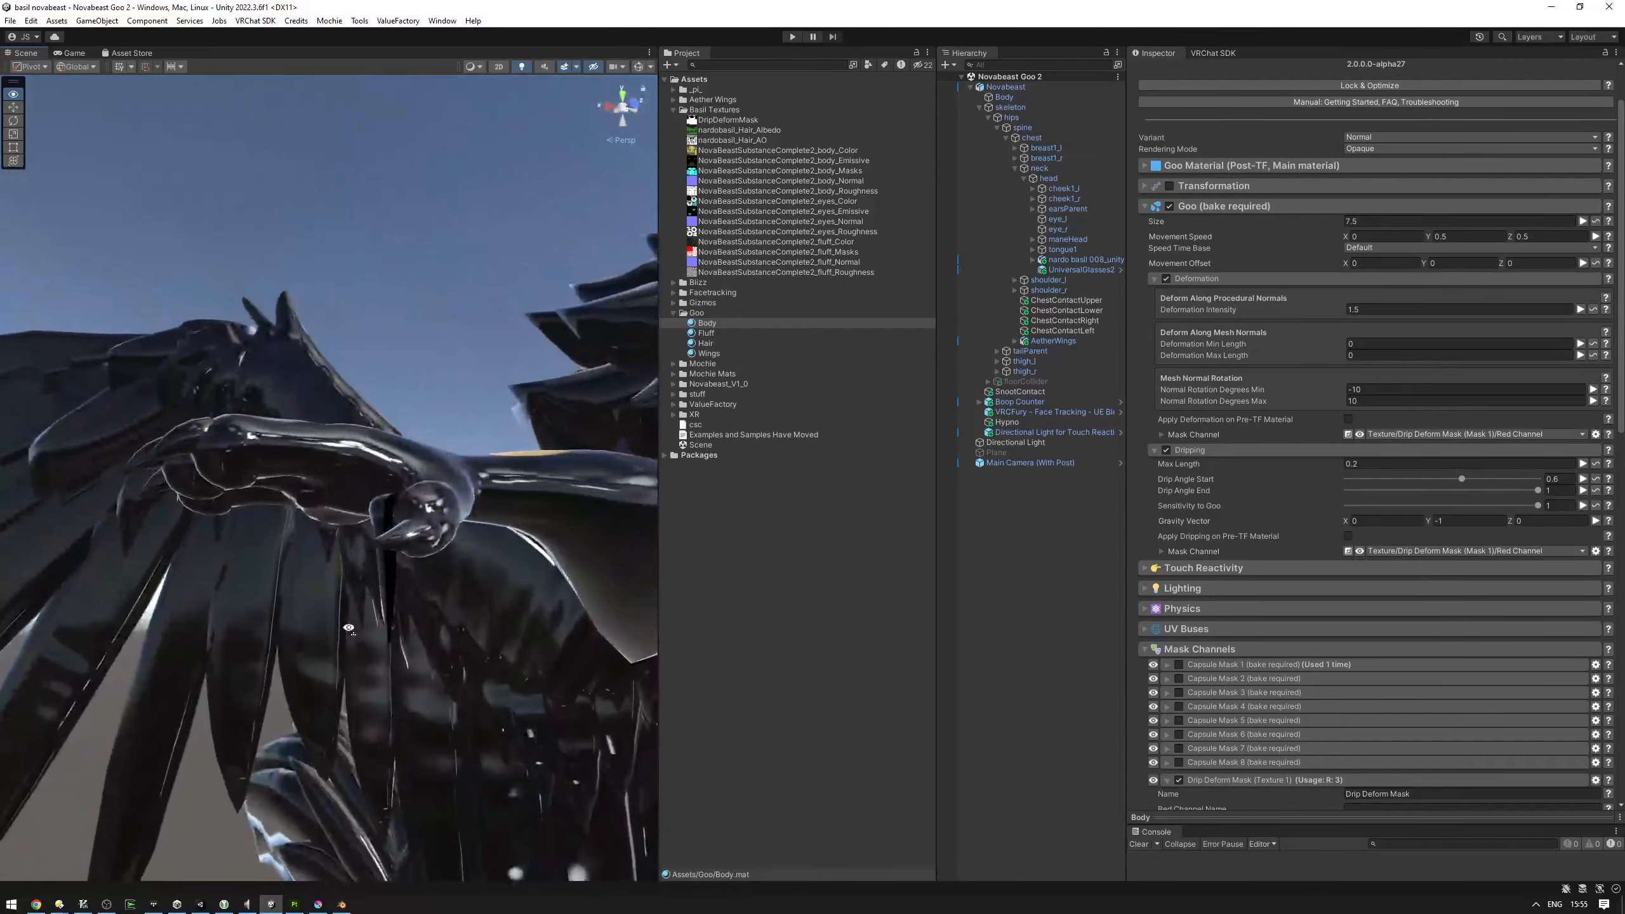
right_drag(349, 629, 557, 654)
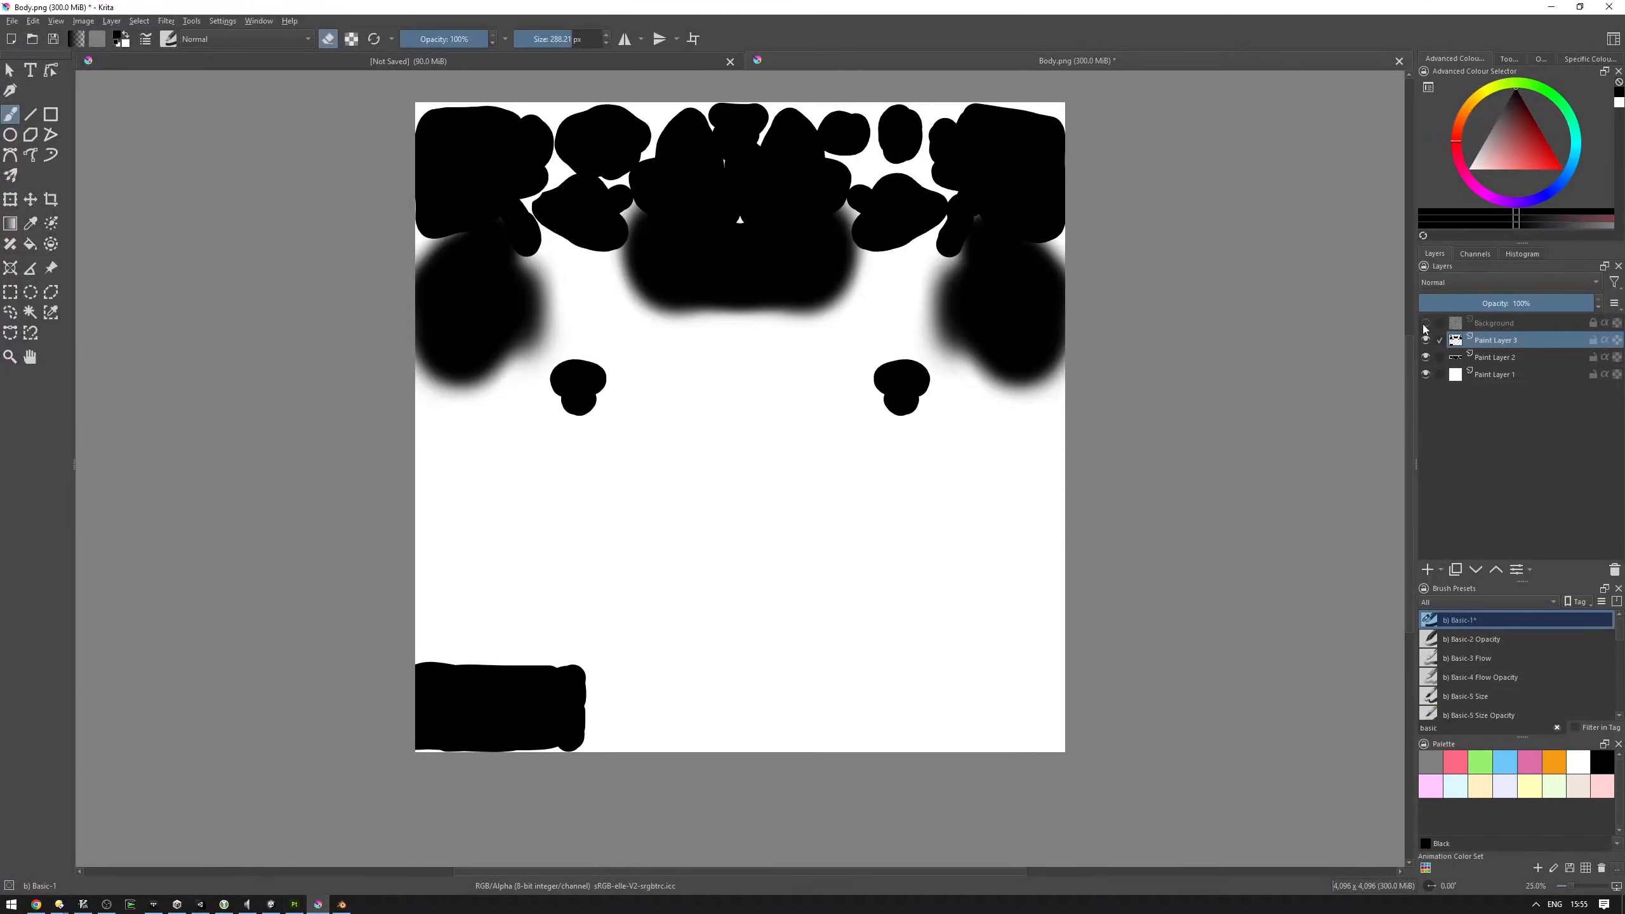
Step: In Krita, show the Background overlay and paint black over the small oval pad island beside each blacked-out palm pad
click(1426, 324)
scroll(802, 428, up, 3)
scroll(569, 368, up, 2)
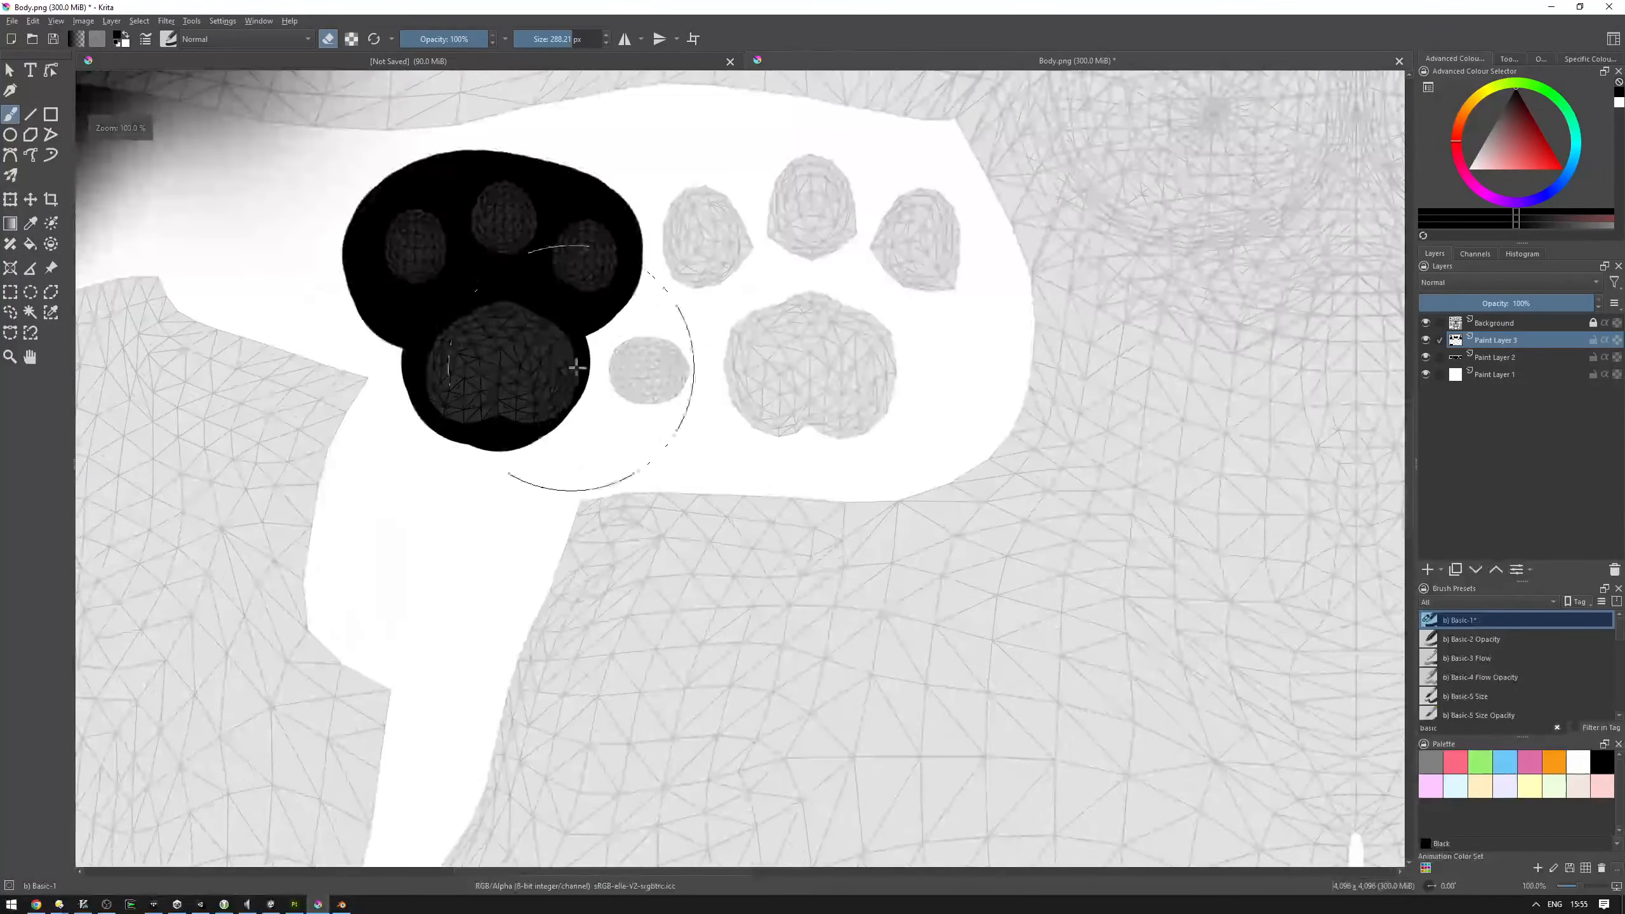
scroll(683, 375, down, 5)
Step: Export the mask with the added pad islands as a PNG image, keeping the default PNG options
click(12, 20)
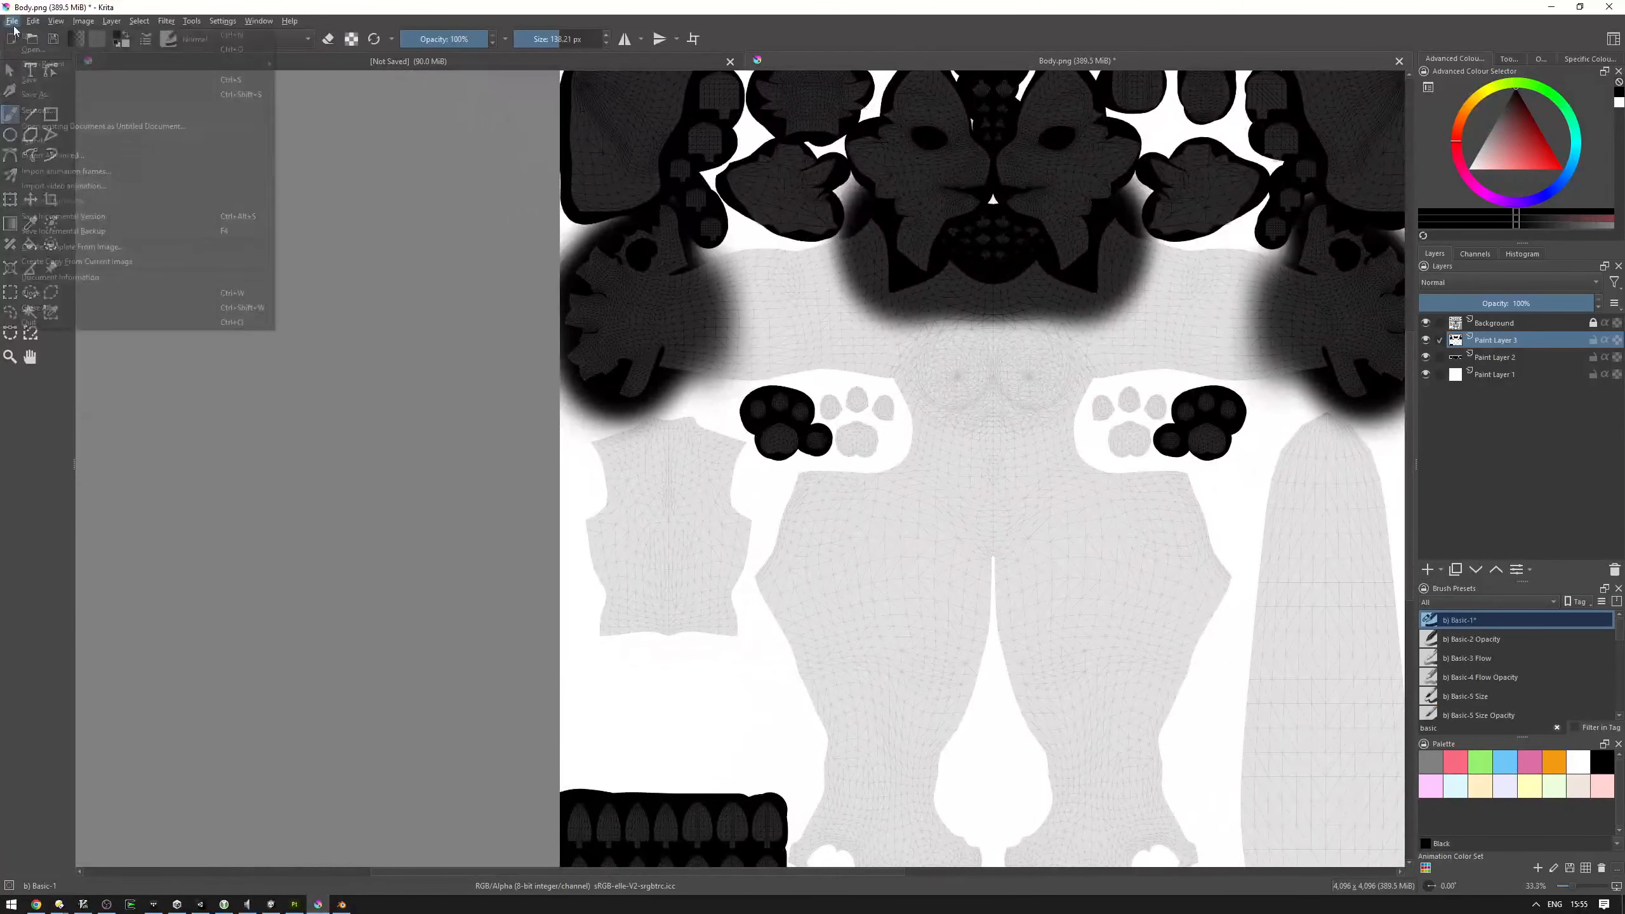
click(35, 142)
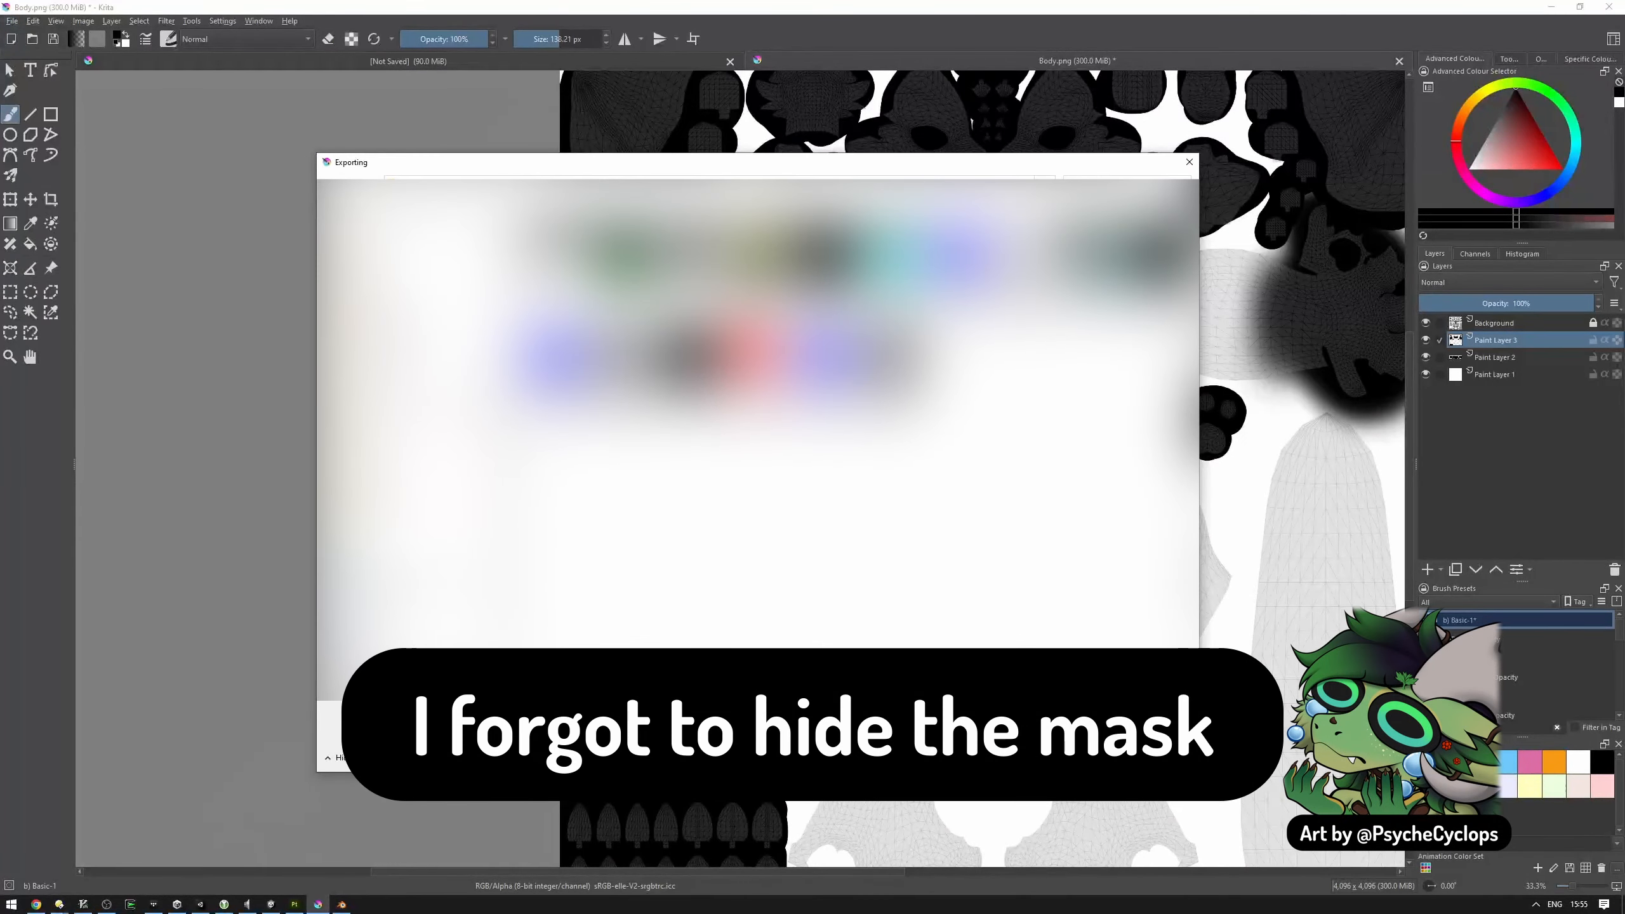
key(Return)
key(Return)
middle_drag(990, 456, 752, 451)
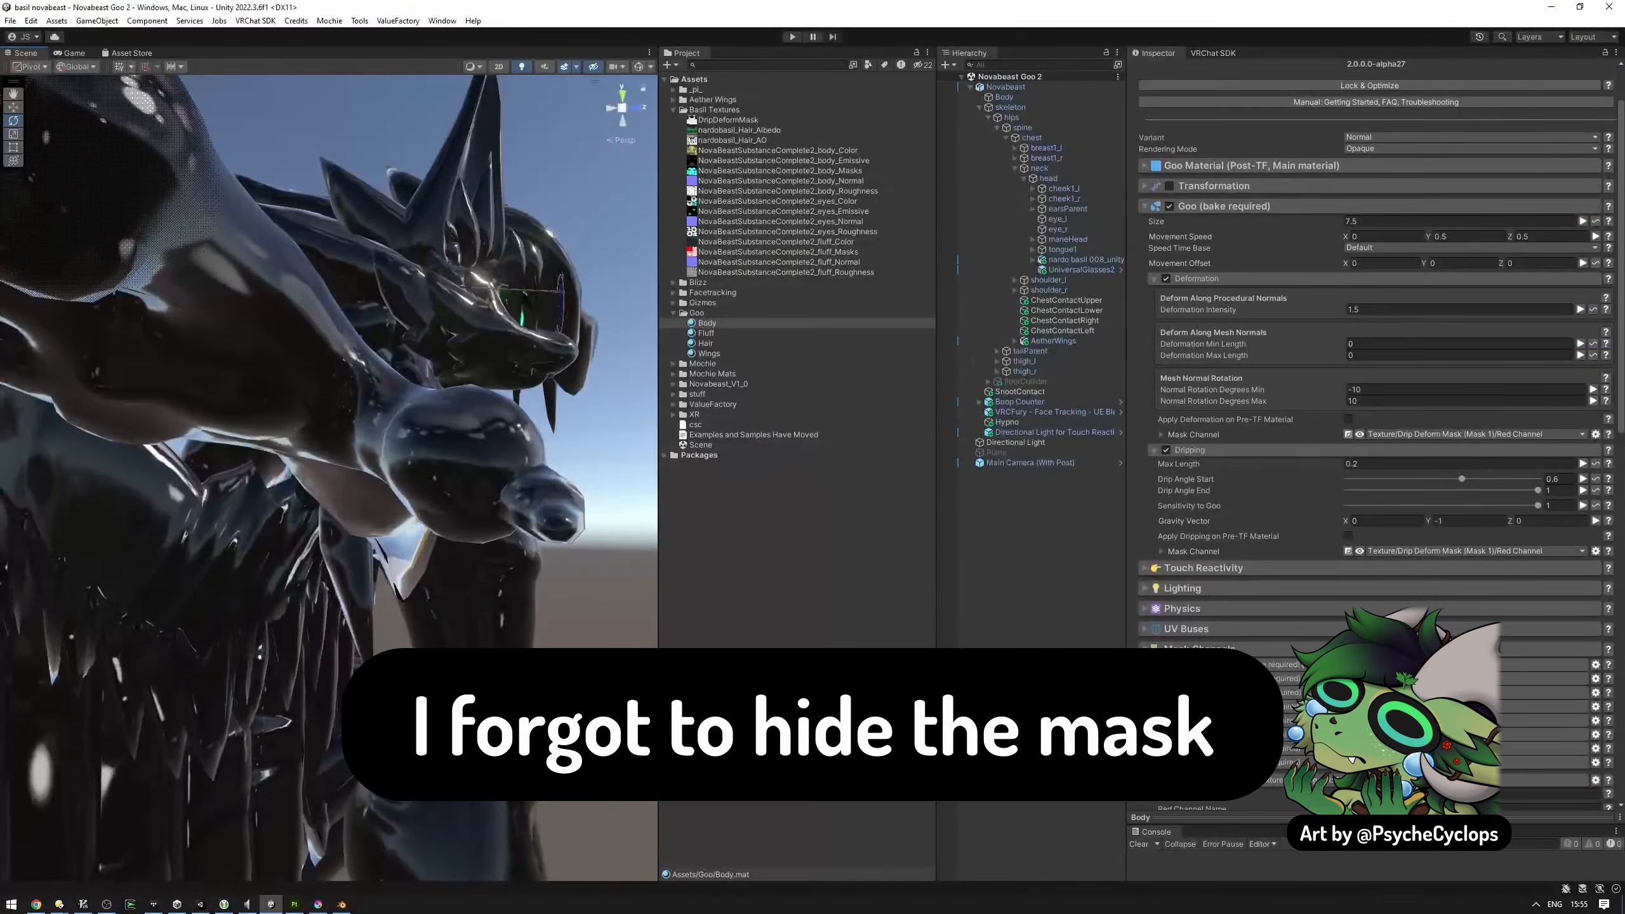
Step: In Unity, examine the masked goo effect on the whole avatar and review the Drip Deform Mask channel settings
right_drag(269, 660, 218, 717)
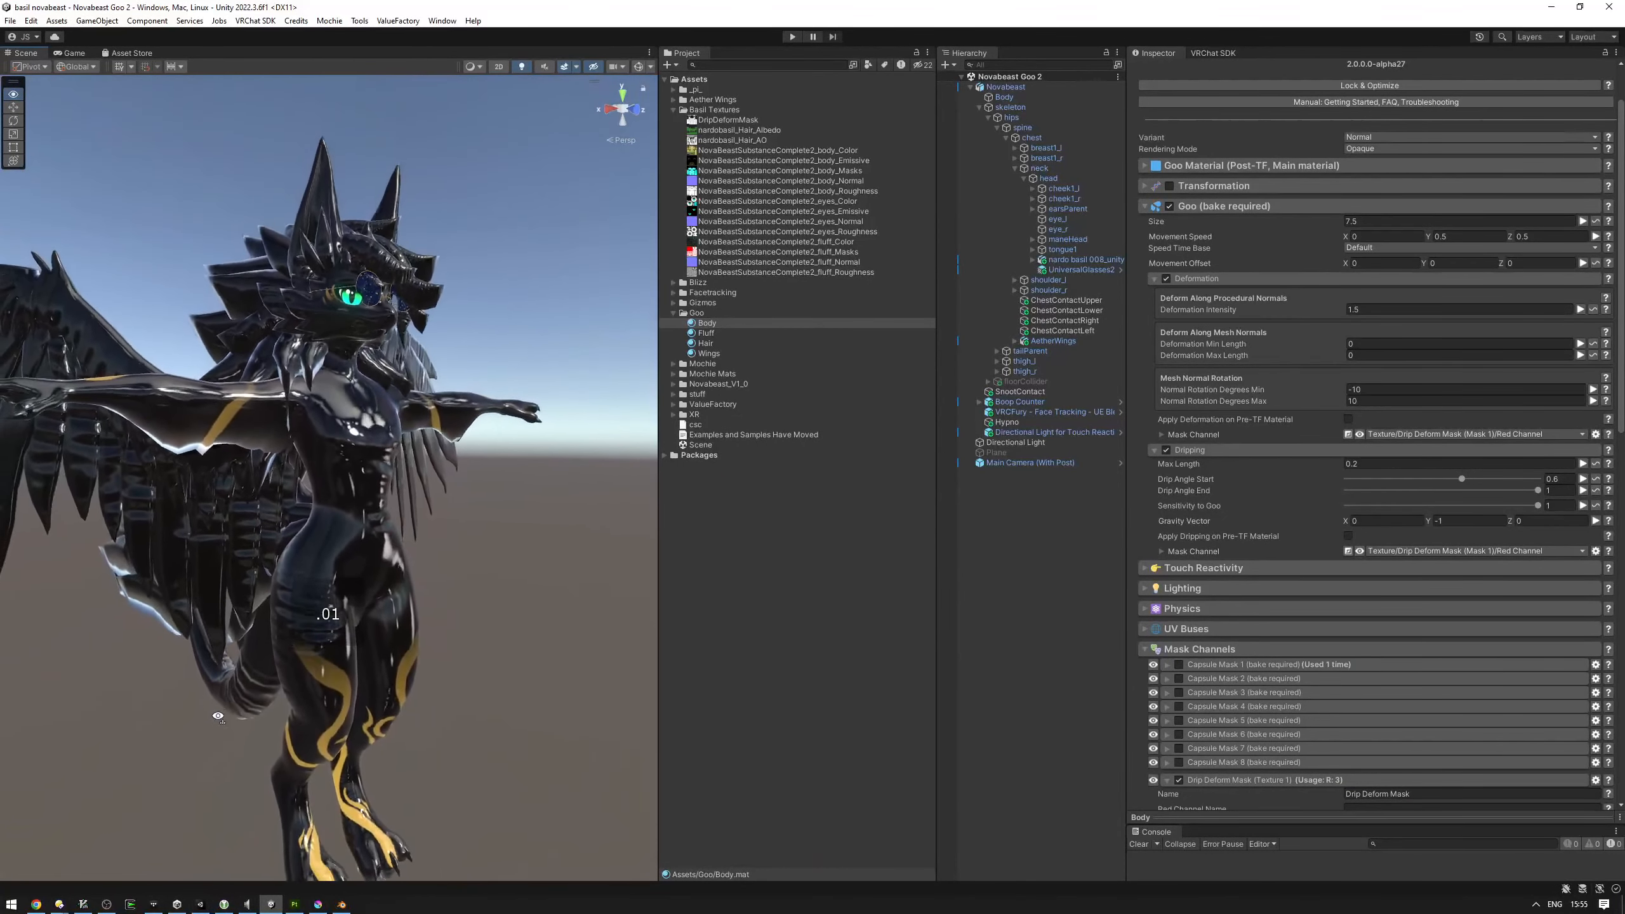
scroll(1224, 624, down, 5)
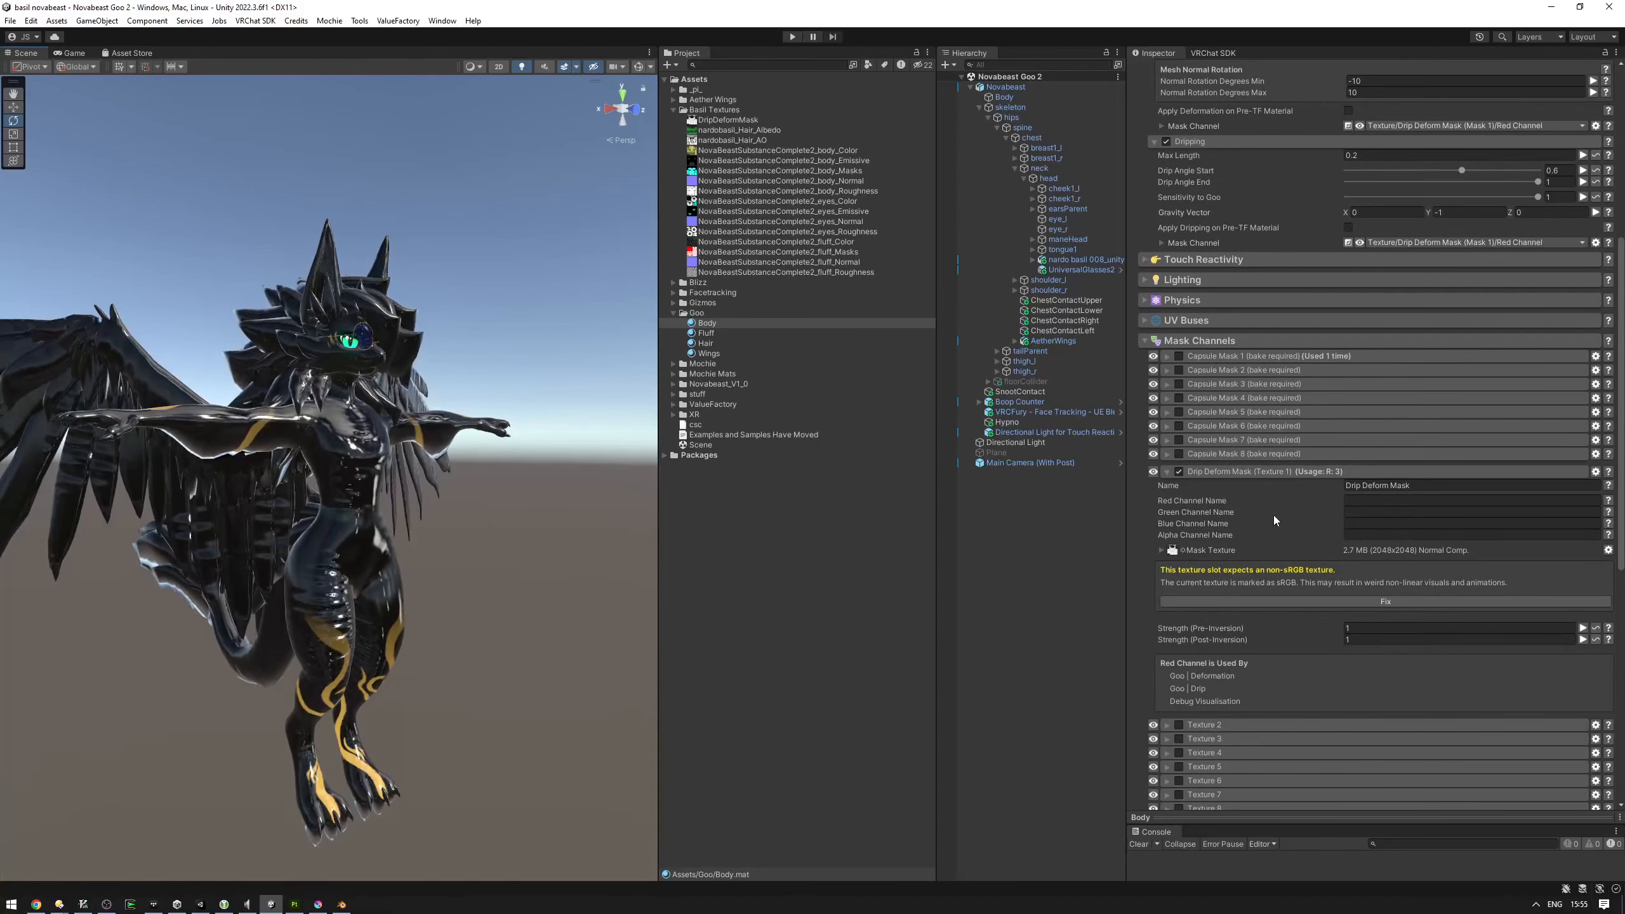
right_drag(428, 458, 424, 454)
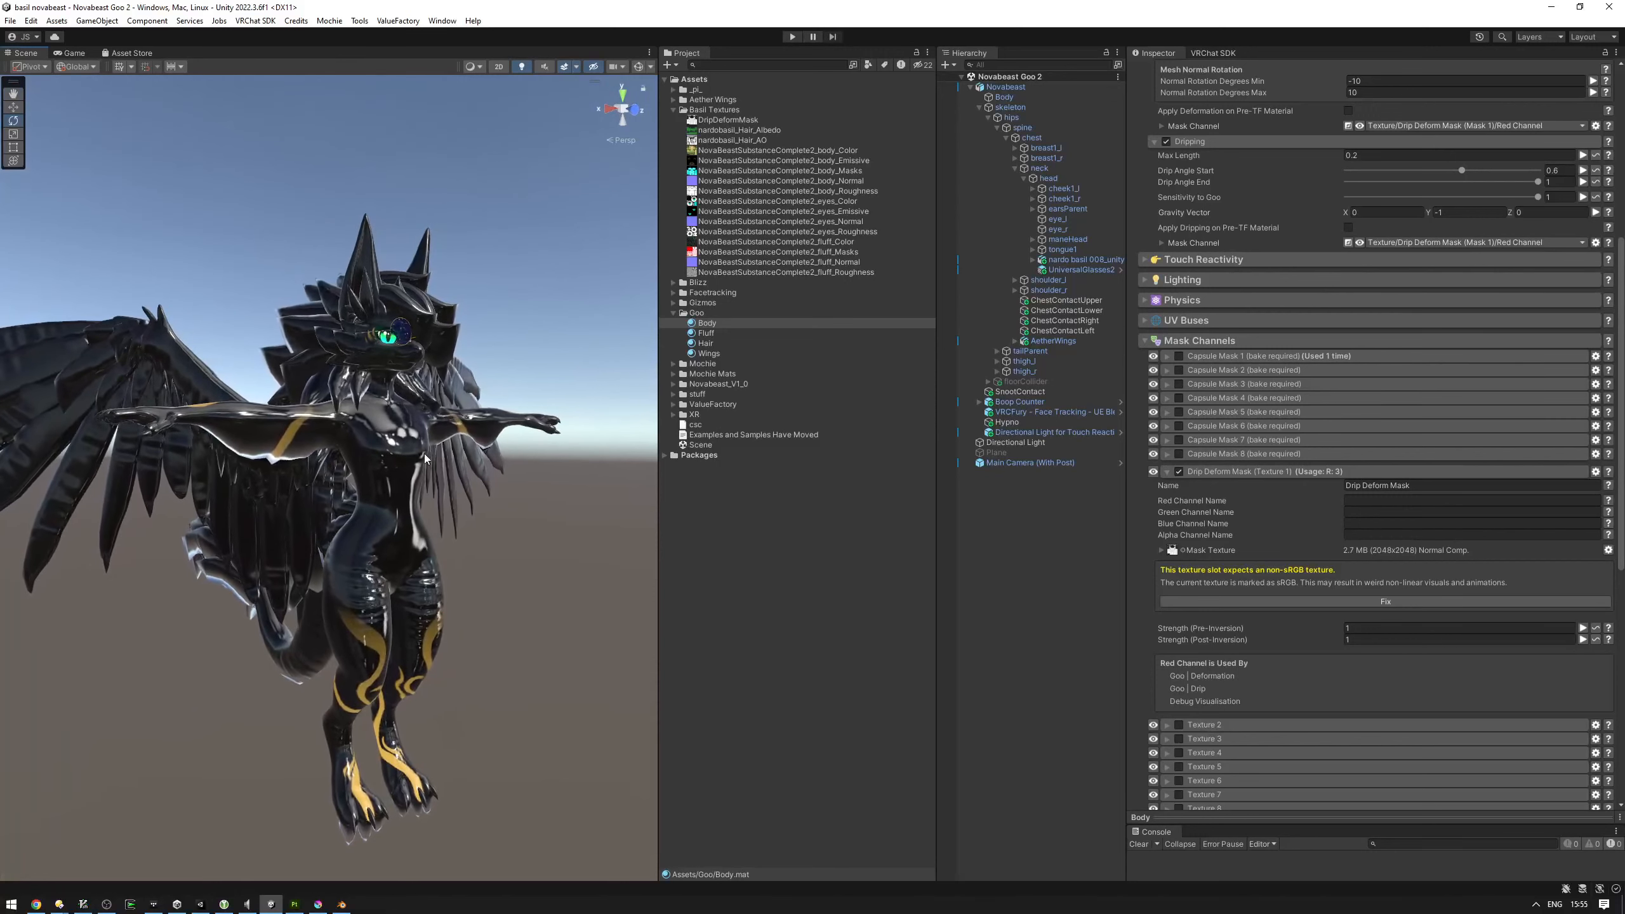